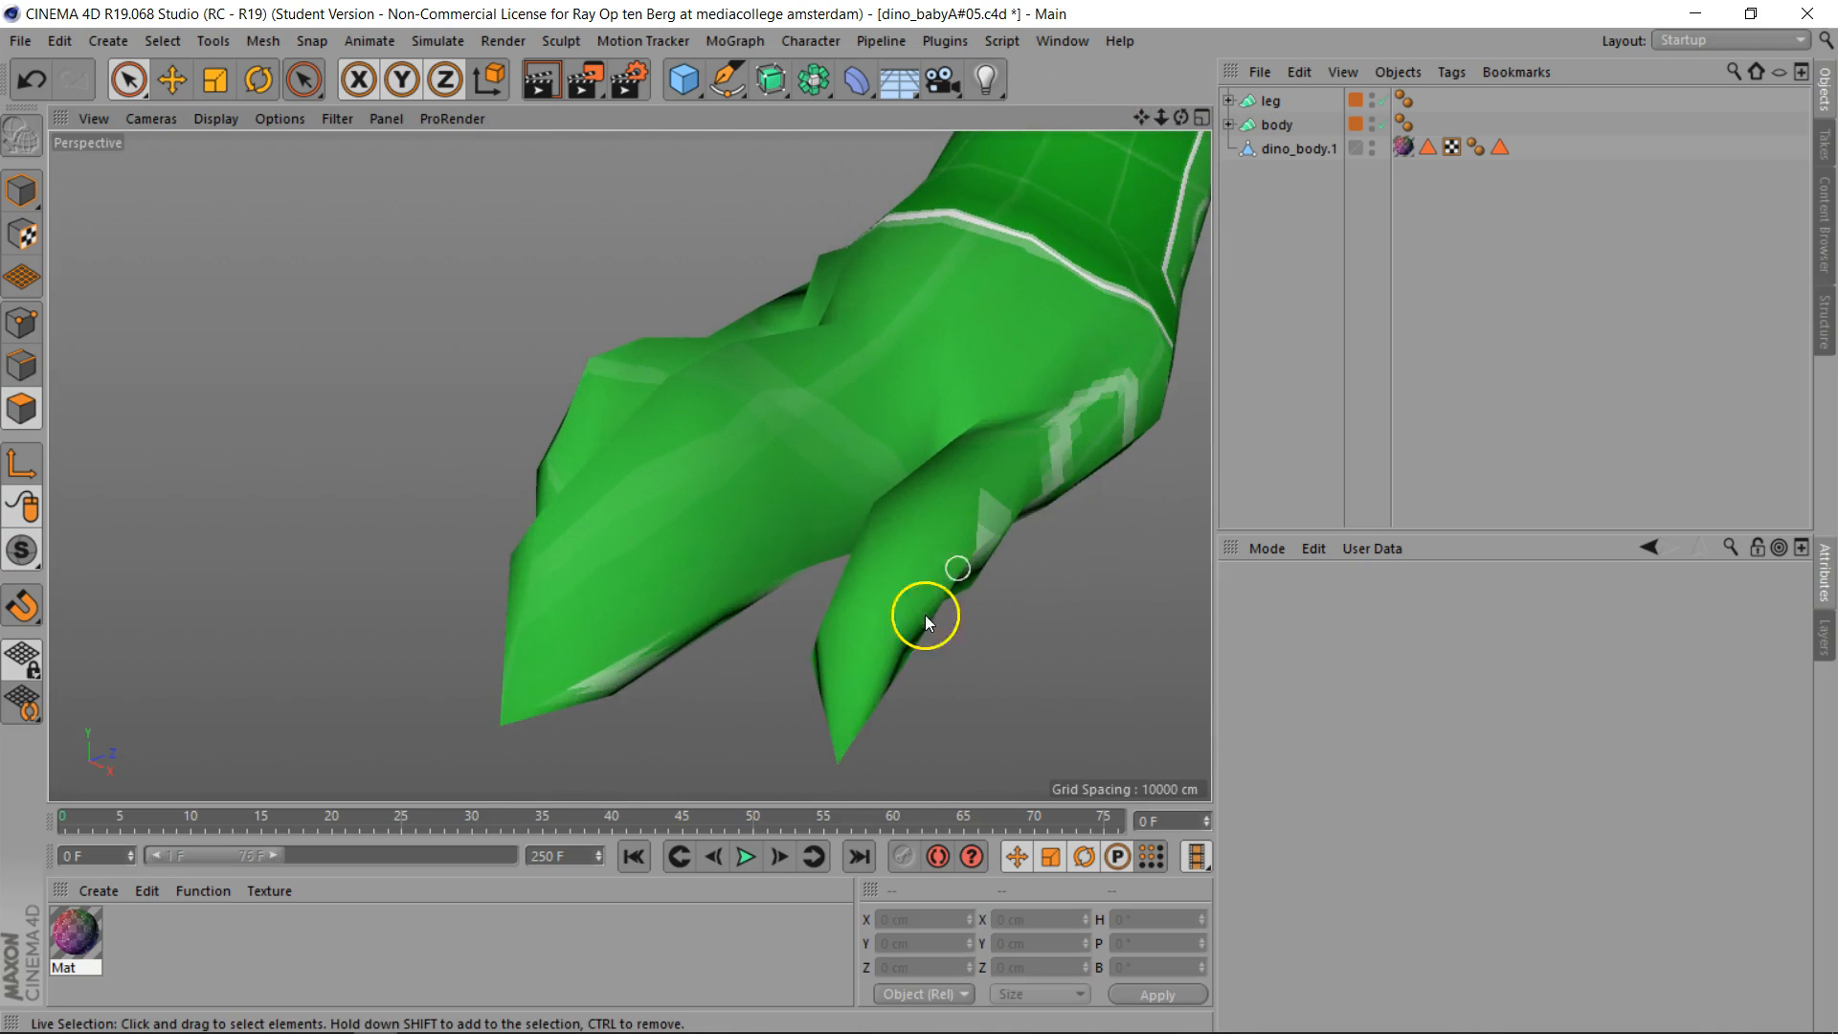
Examine the dino's foot, hind leg and the junction where the leg meets the body in Model mode
{"action": "left_click_drag", "start_coordinate": [1181, 117], "coordinate": [1164, 226]}
{"action": "left_click_drag", "start_coordinate": [920, 518], "coordinate": [1149, 116]}
{"action": "left_click", "coordinate": [24, 191]}
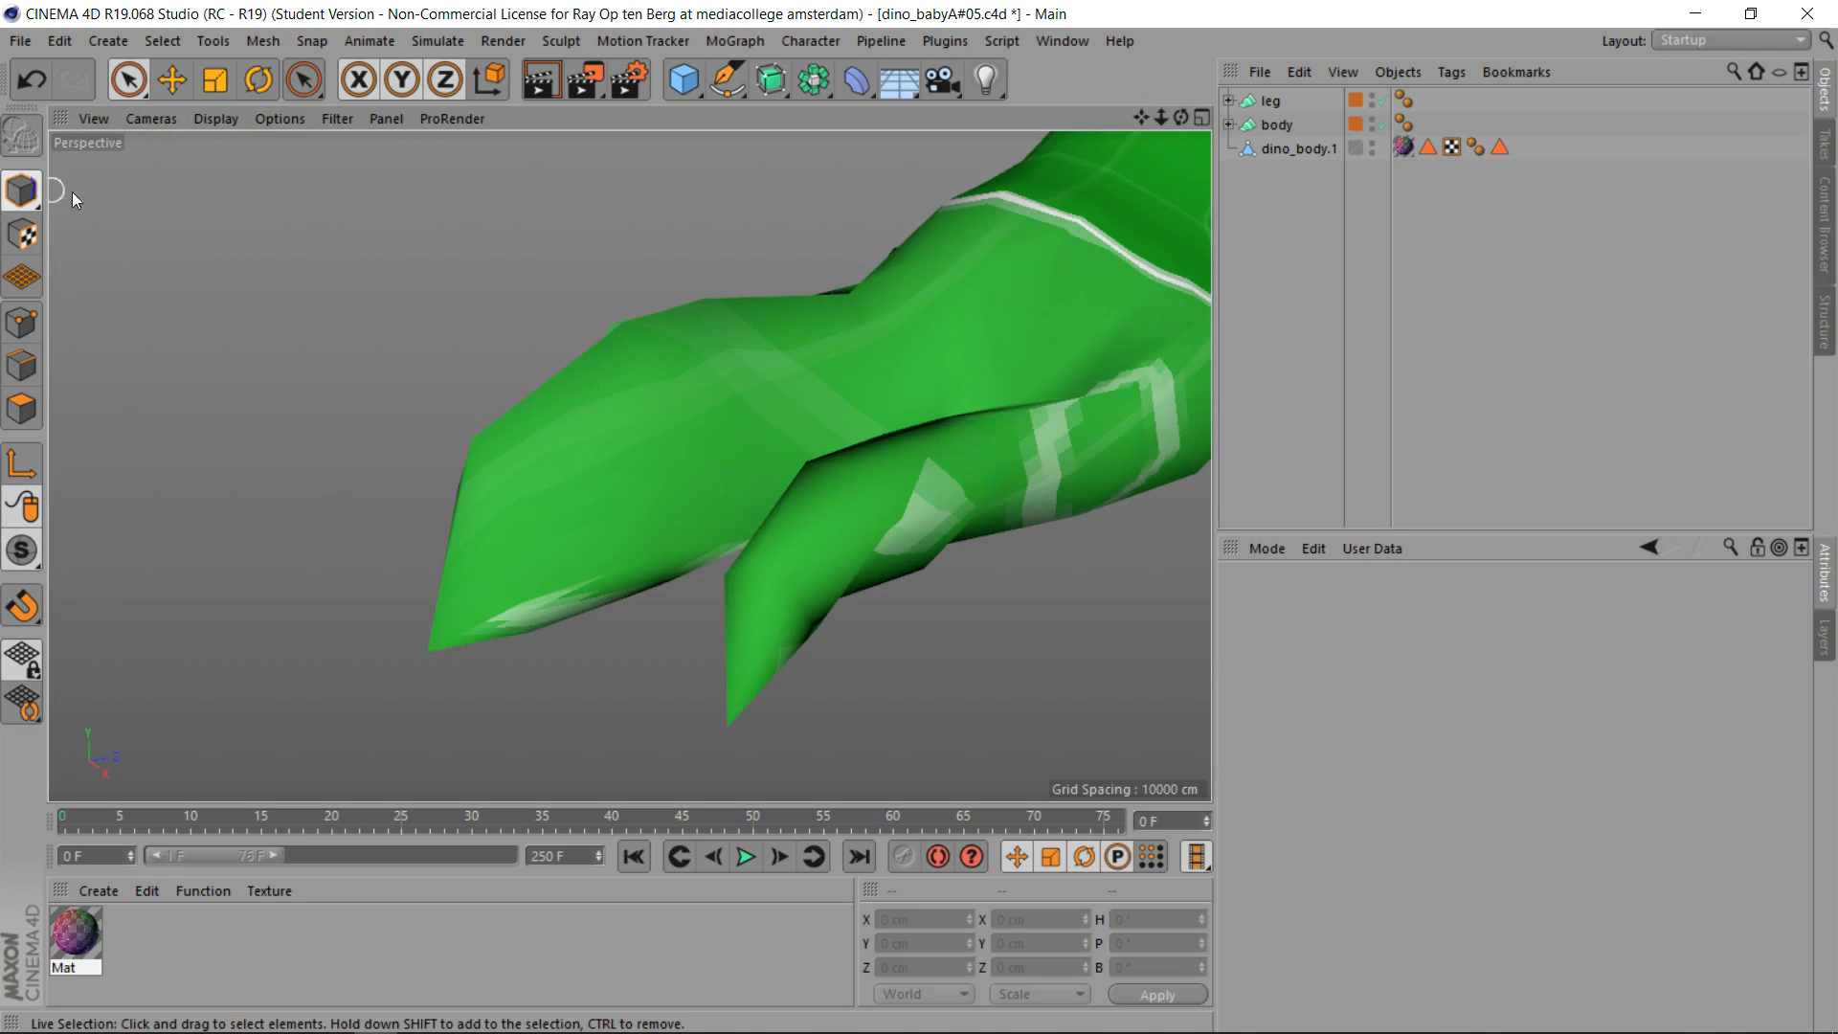
{"action": "left_click_drag", "start_coordinate": [1154, 130], "coordinate": [733, 413]}
{"action": "left_click_drag", "start_coordinate": [1183, 117], "coordinate": [919, 517]}
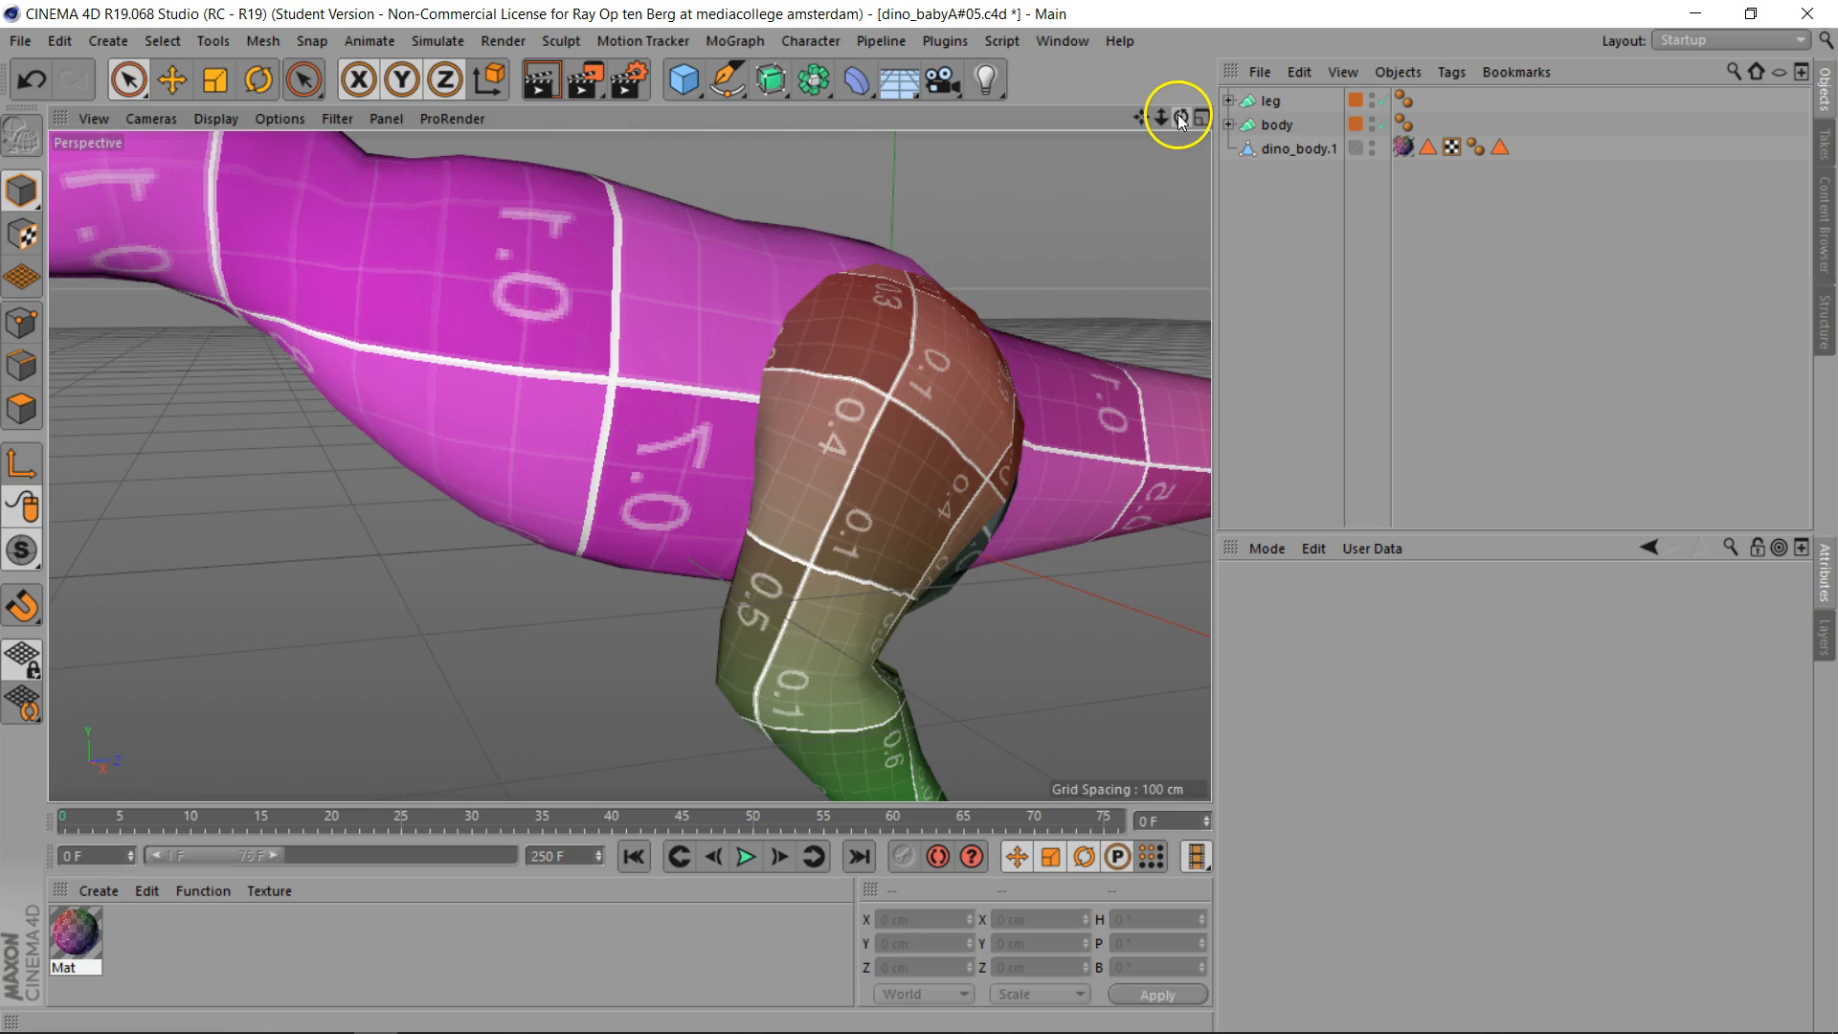
{"action": "left_click", "coordinate": [263, 40]}
{"action": "mouse_move", "coordinate": [302, 102]}
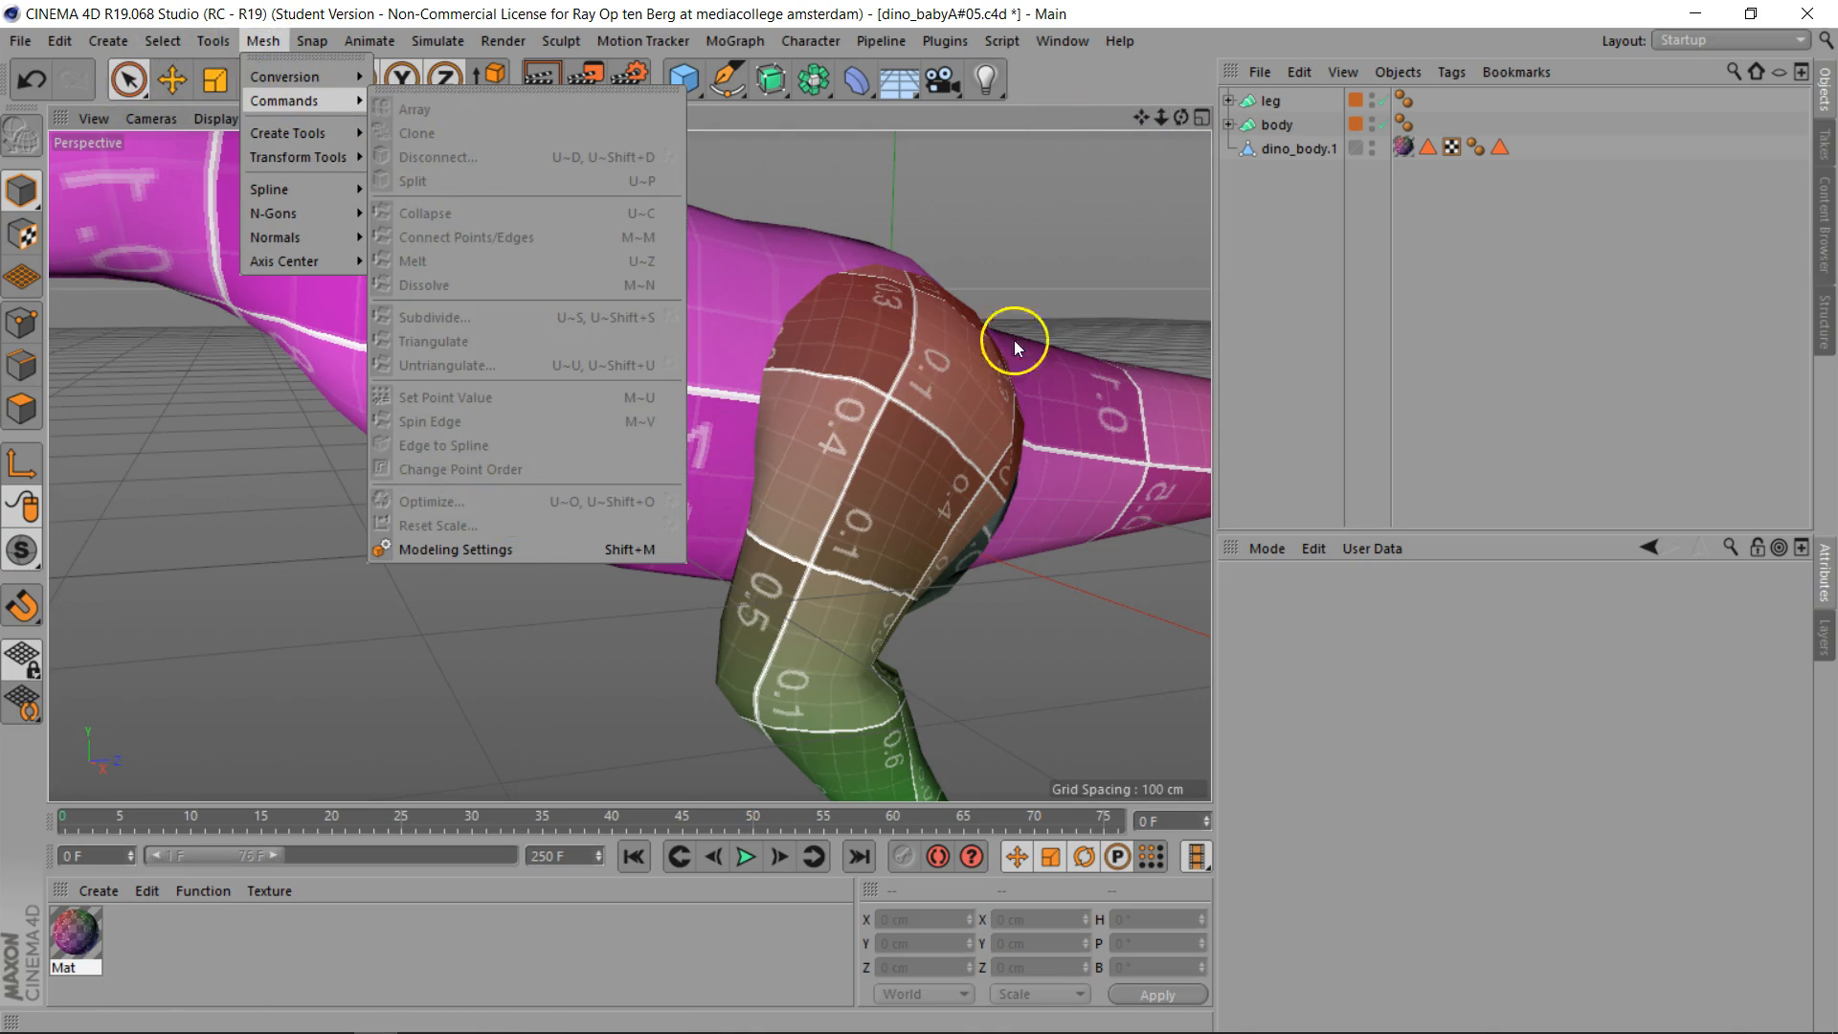
{"action": "left_click", "coordinate": [1268, 275]}
{"action": "mouse_move", "coordinate": [1184, 117]}
{"action": "left_mouse_down"}
{"action": "mouse_move", "coordinate": [1111, 121]}
{"action": "mouse_move", "coordinate": [1168, 119]}
{"action": "mouse_move", "coordinate": [1014, 270]}
{"action": "left_mouse_up"}
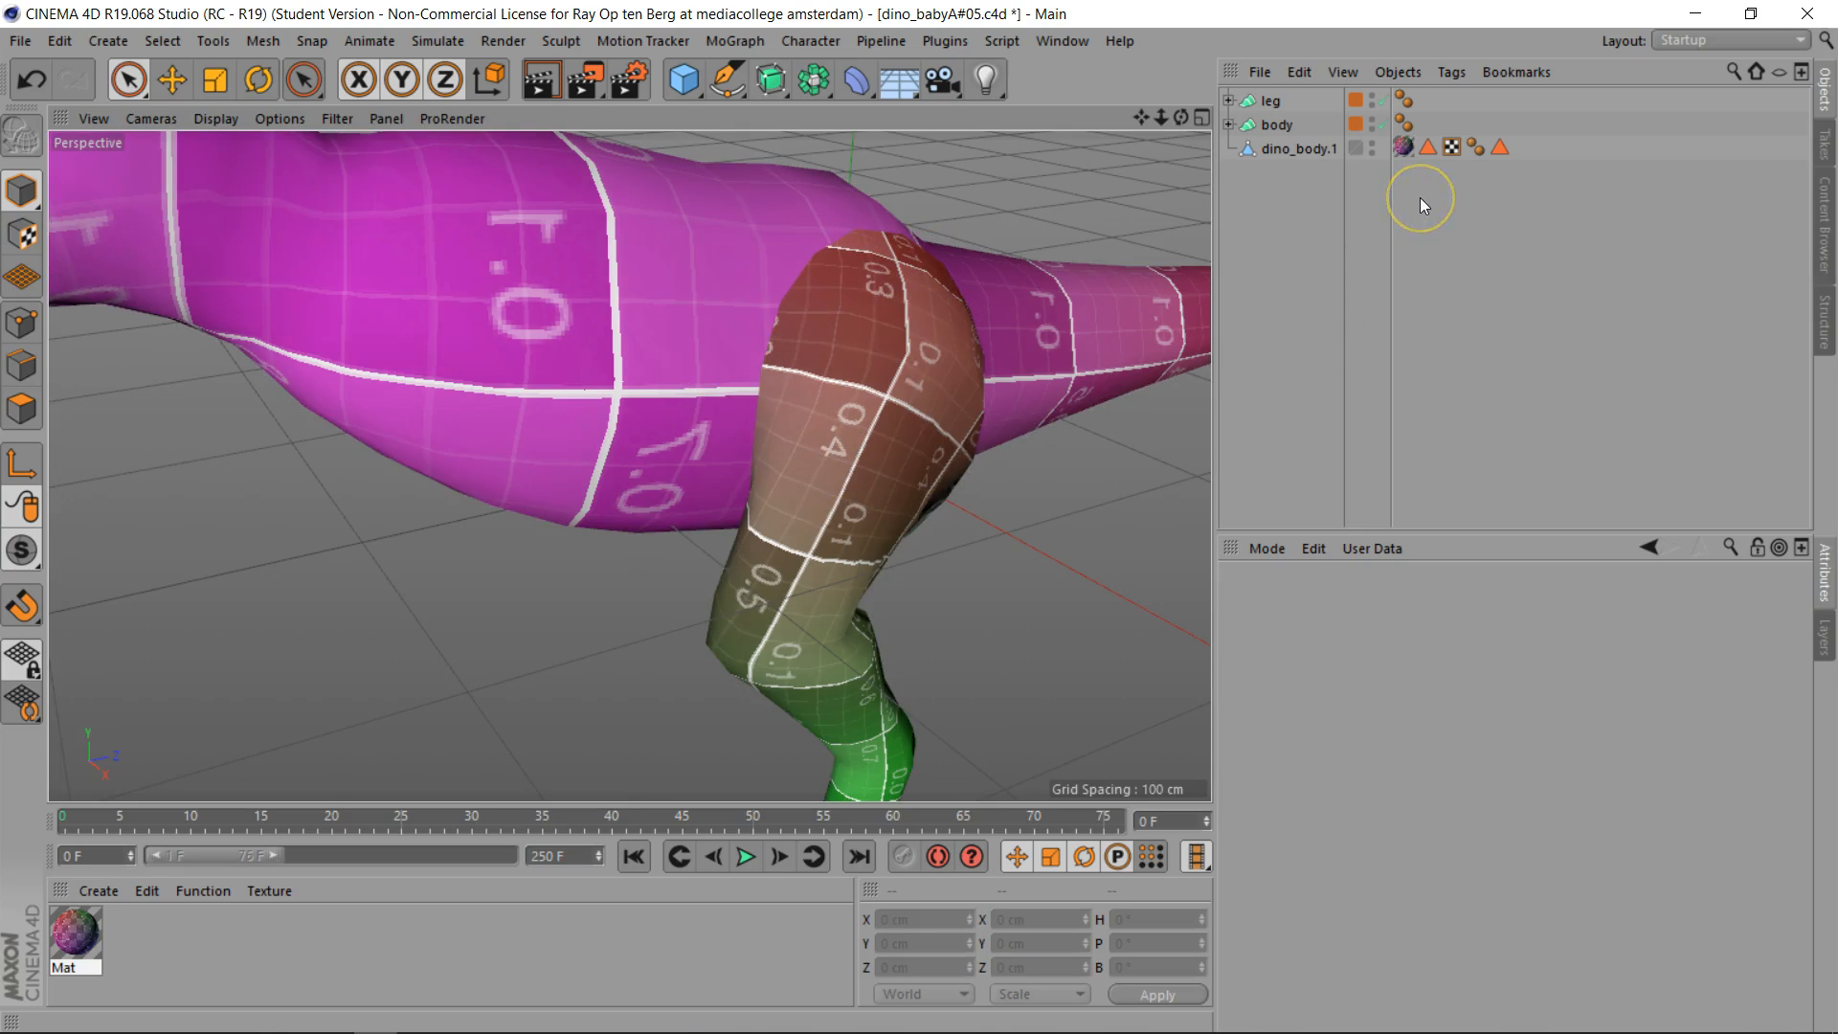
{"action": "mouse_move", "coordinate": [1139, 117]}
{"action": "left_mouse_down"}
{"action": "mouse_move", "coordinate": [1163, 92]}
{"action": "mouse_move", "coordinate": [1214, 126]}
{"action": "mouse_move", "coordinate": [1477, 135]}
{"action": "left_mouse_up"}
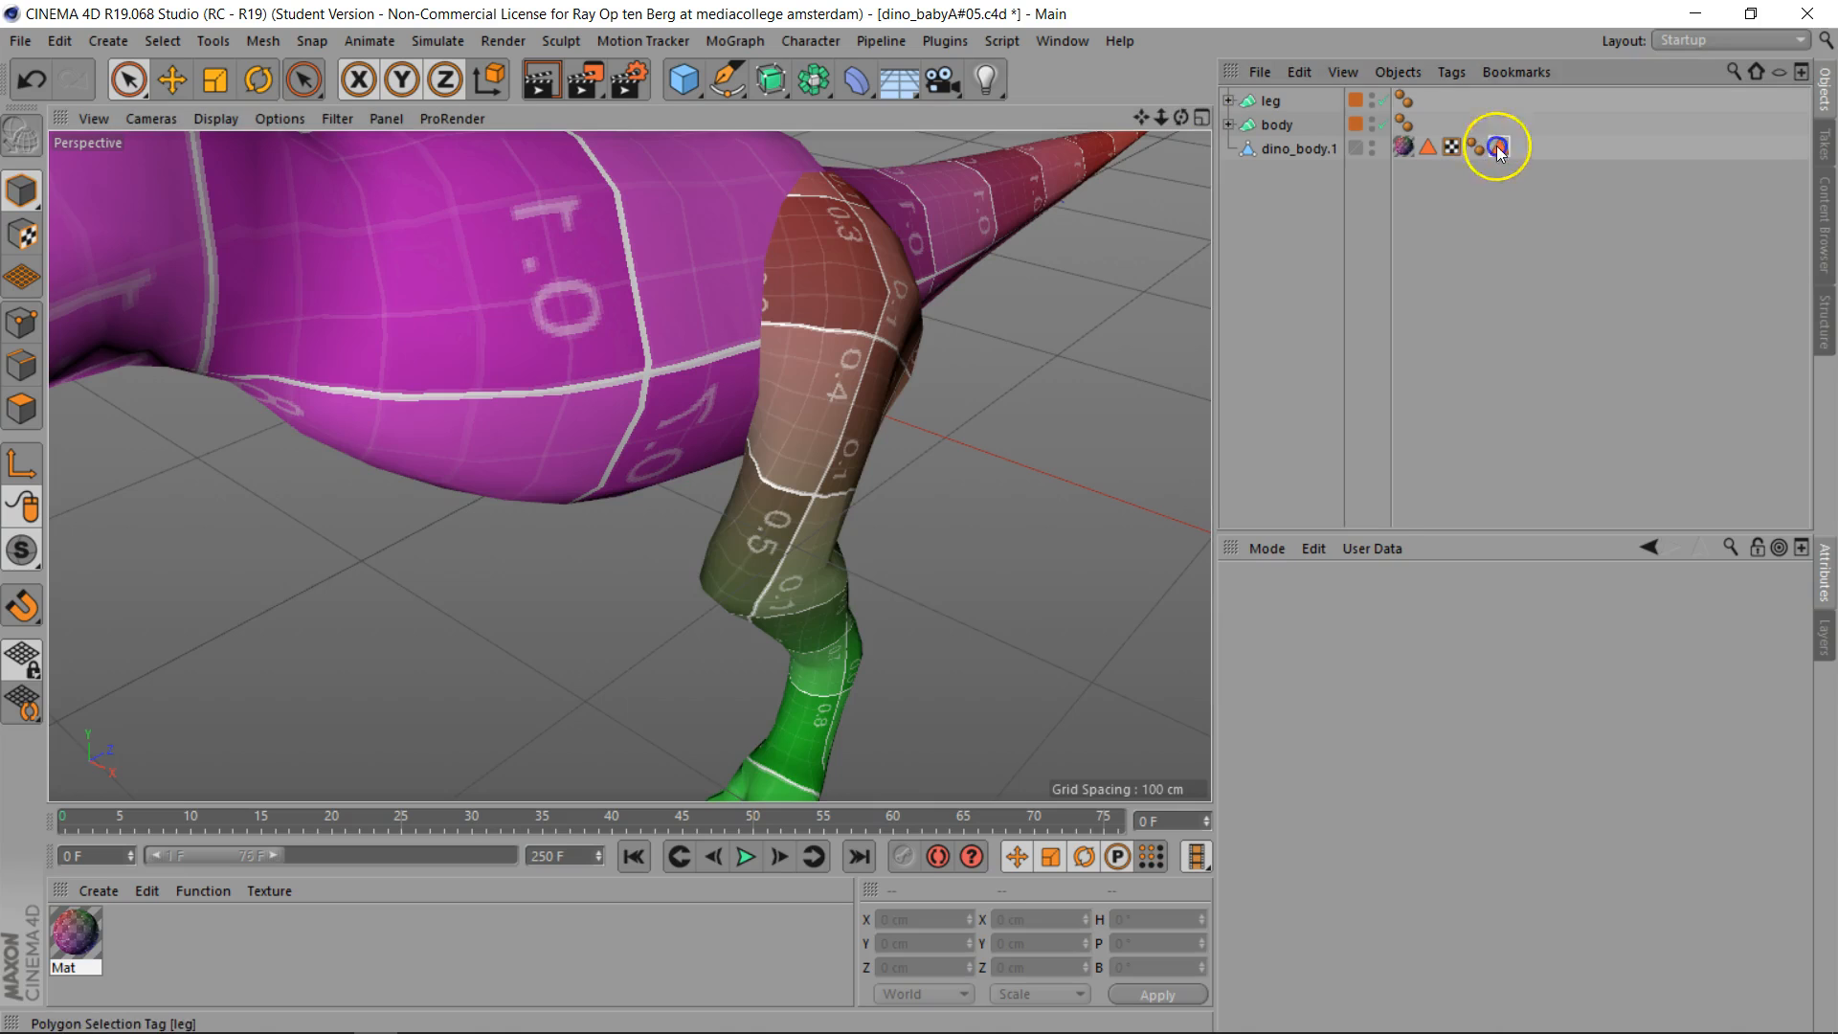
Loop-select the leg's upper border edges where it meets the body and store them as an edge selection on dino_body.1
{"action": "double_click", "coordinate": [1498, 148]}
{"action": "left_click_drag", "start_coordinate": [1140, 117], "coordinate": [1138, 225]}
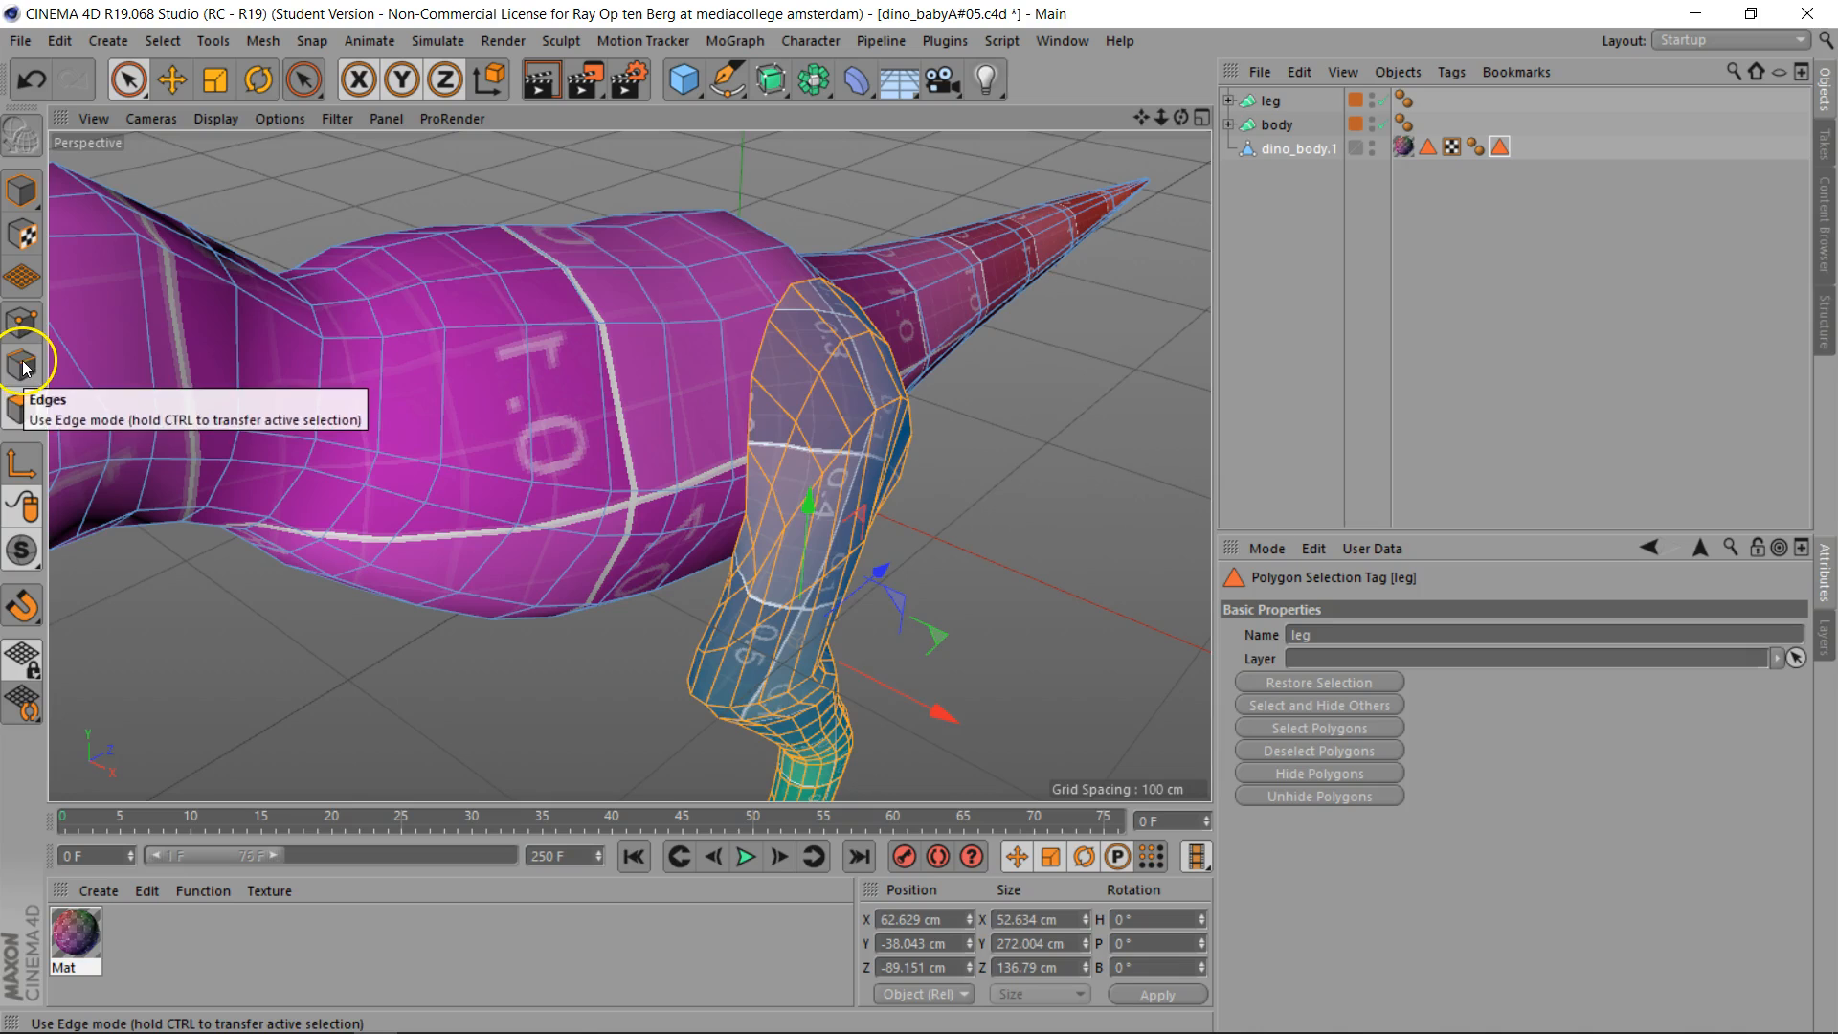
{"action": "left_click", "coordinate": [21, 409]}
{"action": "key", "text": "u"}
{"action": "key", "text": "l"}
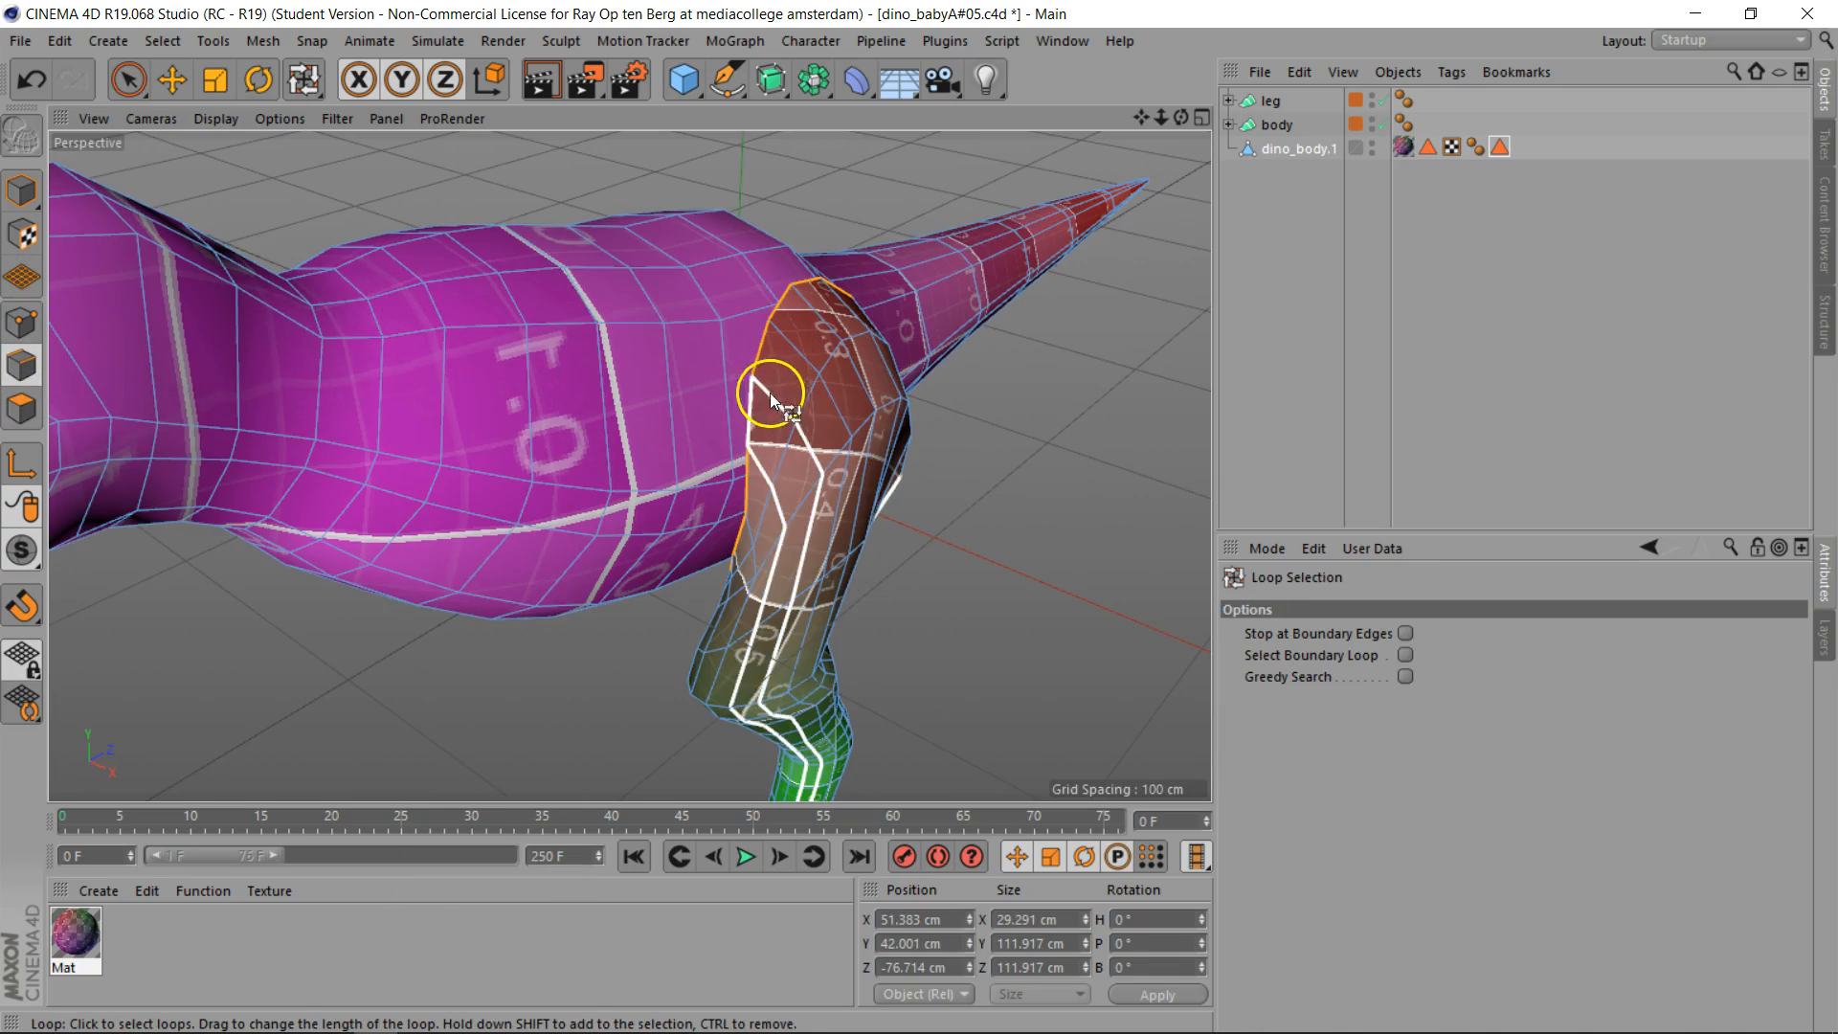
{"action": "left_click", "coordinate": [761, 342]}
{"action": "left_click_drag", "start_coordinate": [1181, 117], "coordinate": [919, 518]}
{"action": "left_click", "coordinate": [984, 377]}
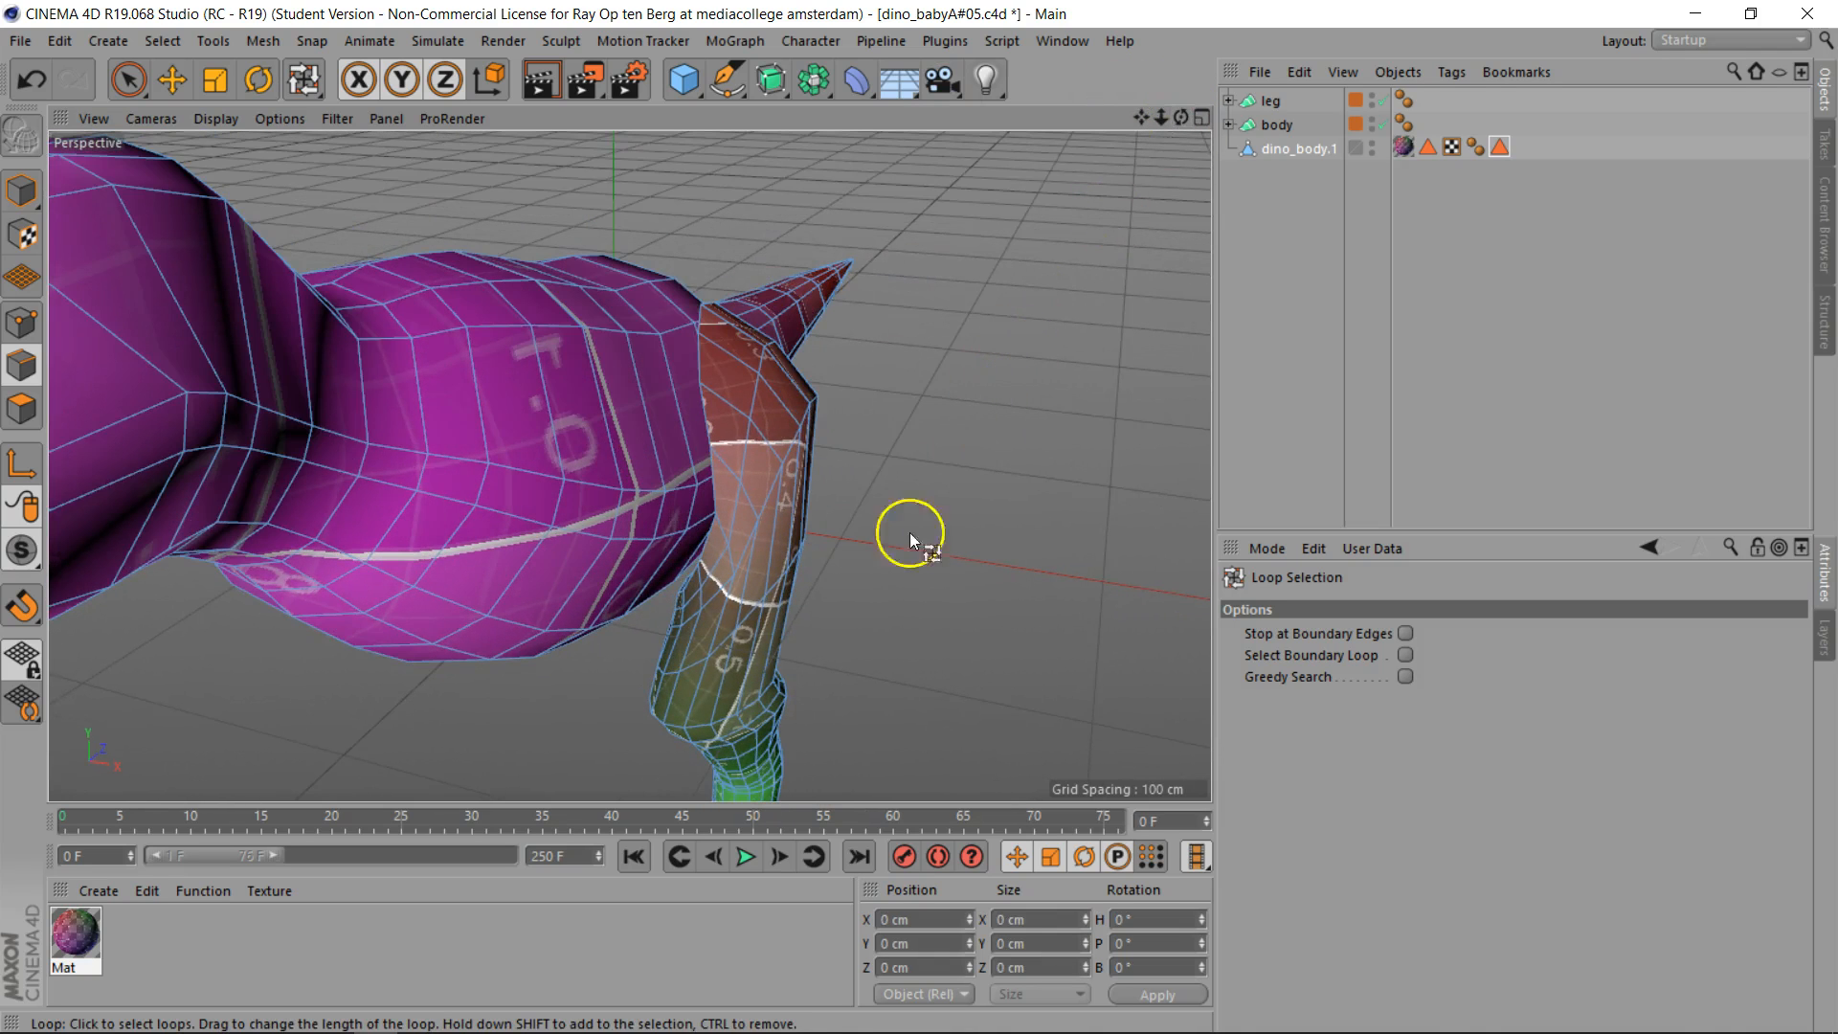
{"action": "left_click", "coordinate": [701, 367]}
{"action": "left_click_drag", "start_coordinate": [1182, 116], "coordinate": [919, 518]}
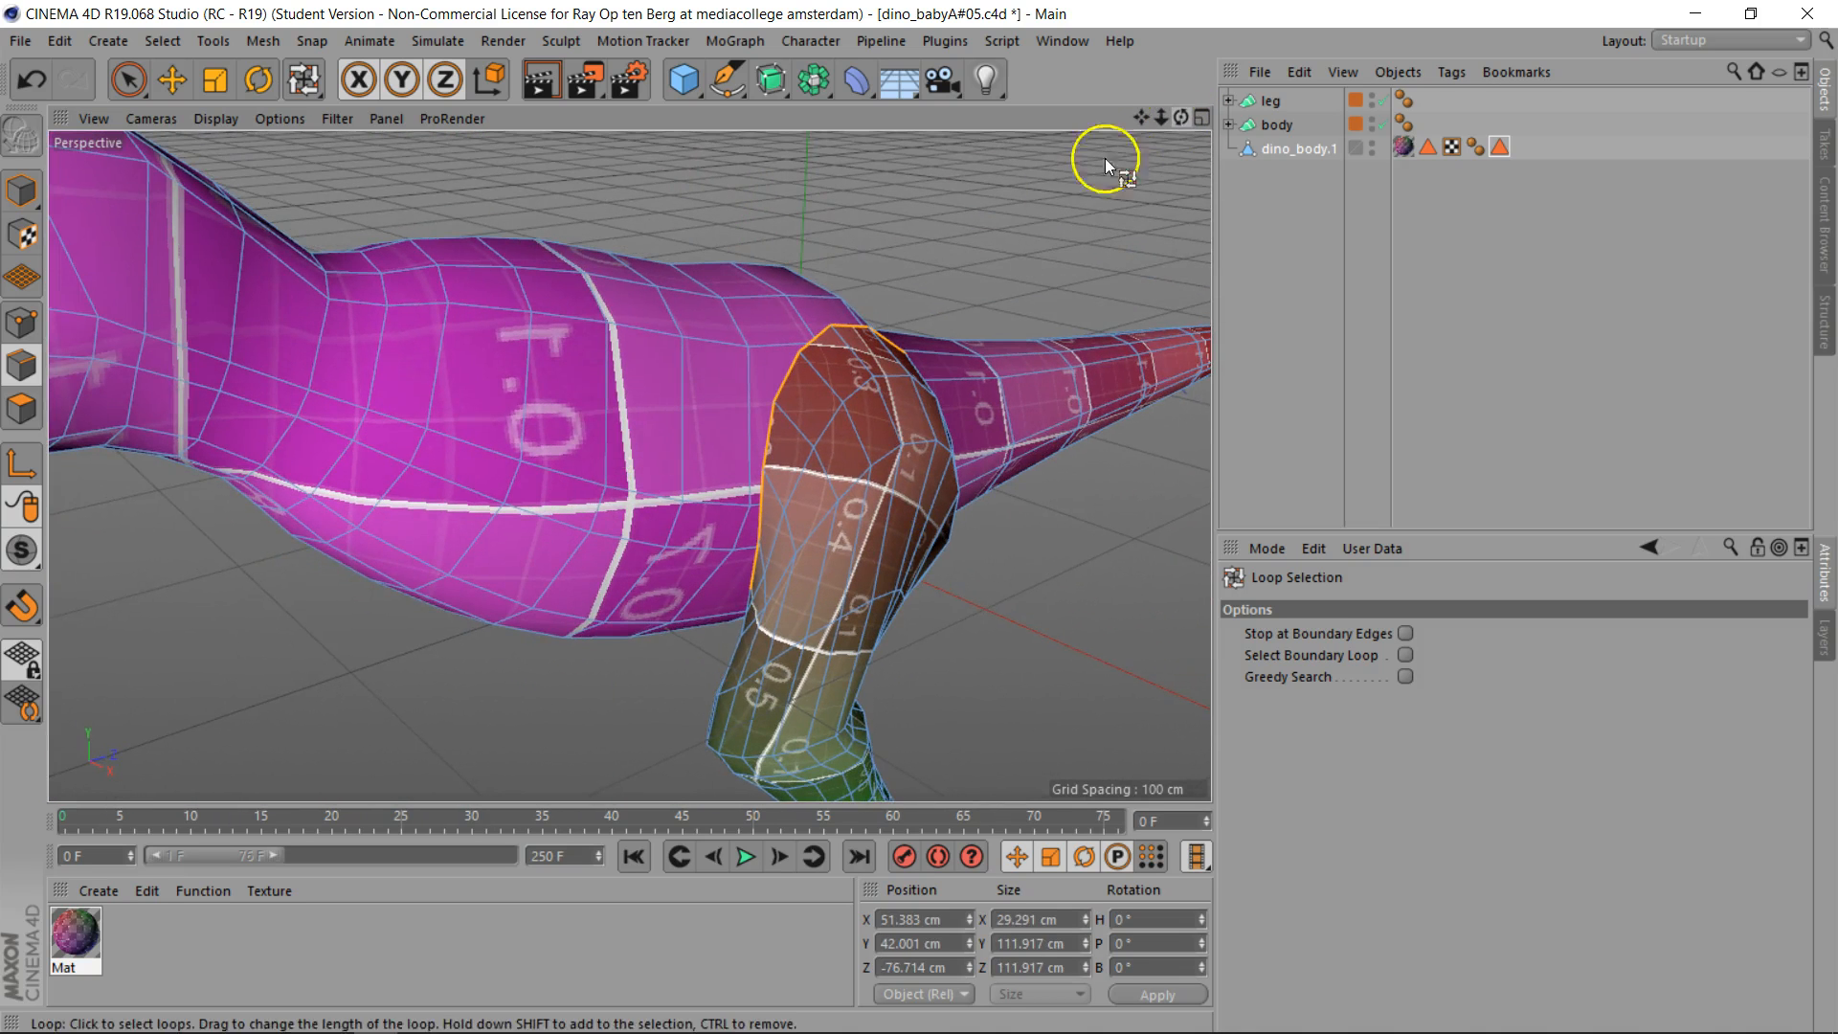
{"action": "left_click", "coordinate": [163, 40]}
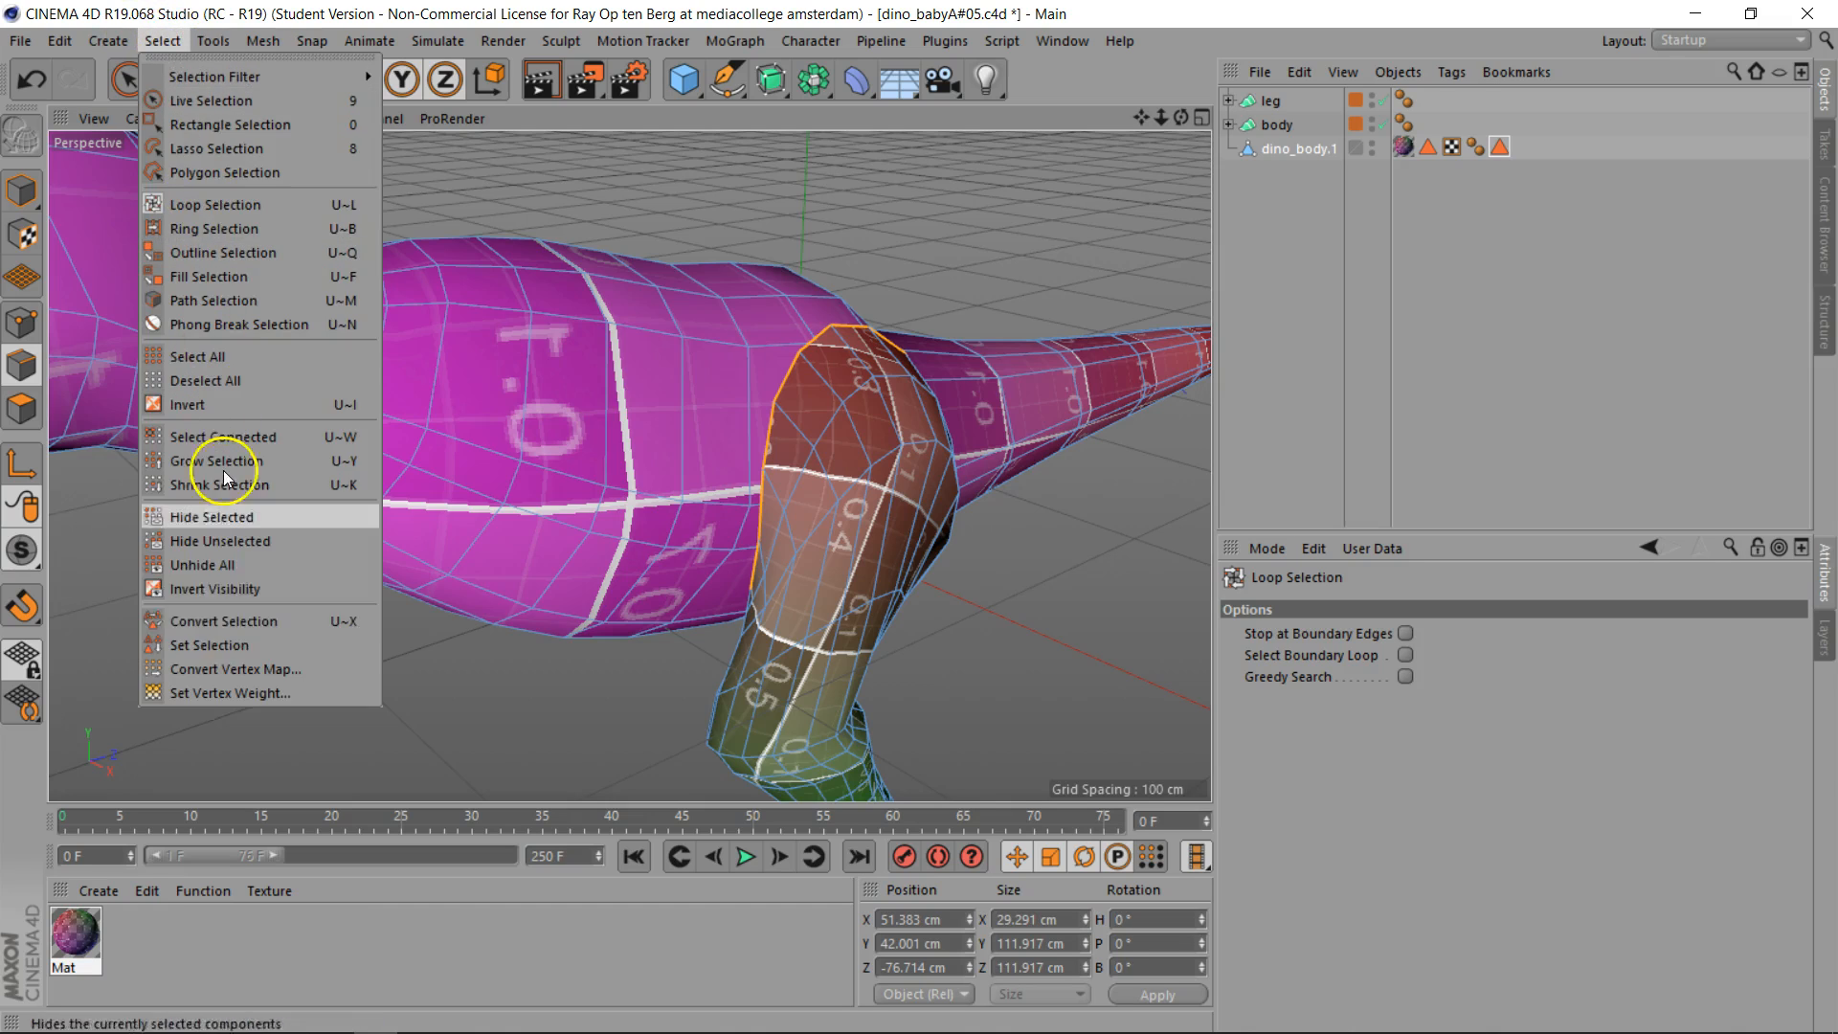
{"action": "left_click", "coordinate": [226, 644]}
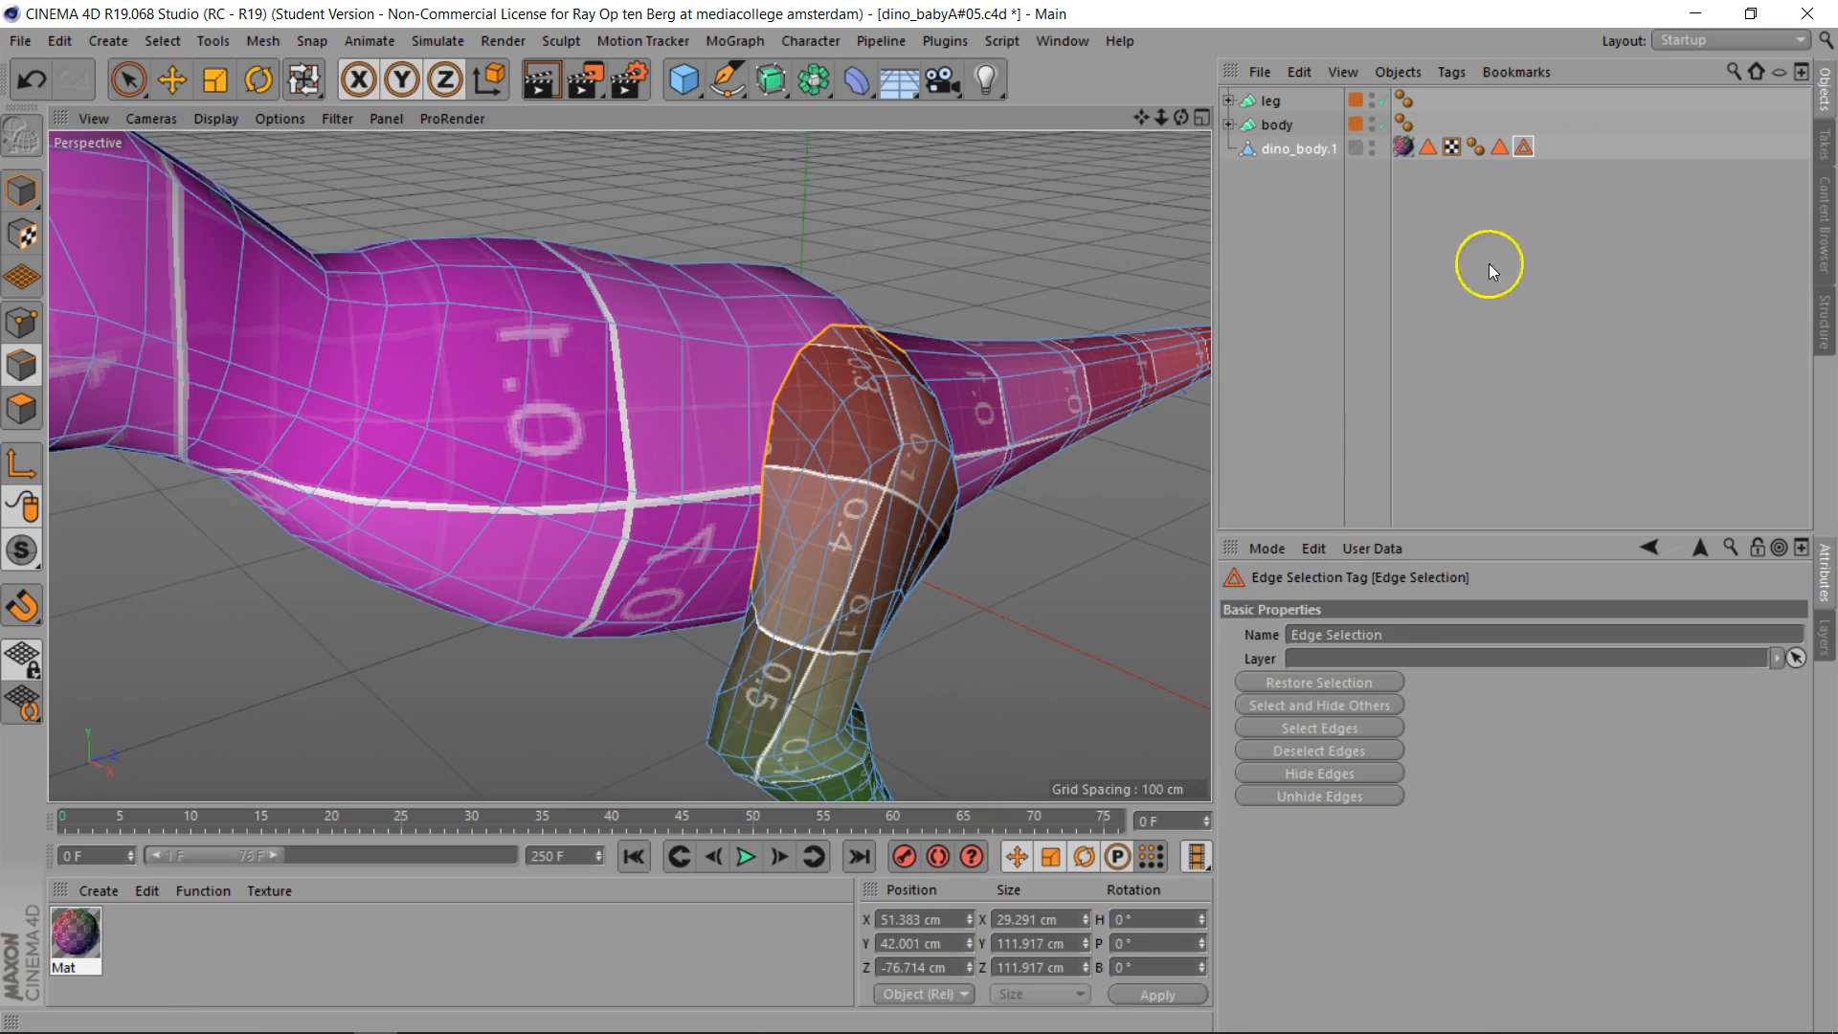
Switch dino_body.1 to Points mode and enable snapping with 3D Snapping
{"action": "left_click_drag", "start_coordinate": [1185, 119], "coordinate": [919, 518]}
{"action": "mouse_move", "coordinate": [1141, 118]}
{"action": "left_mouse_down"}
{"action": "mouse_move", "coordinate": [913, 96]}
{"action": "mouse_move", "coordinate": [919, 518]}
{"action": "left_mouse_up"}
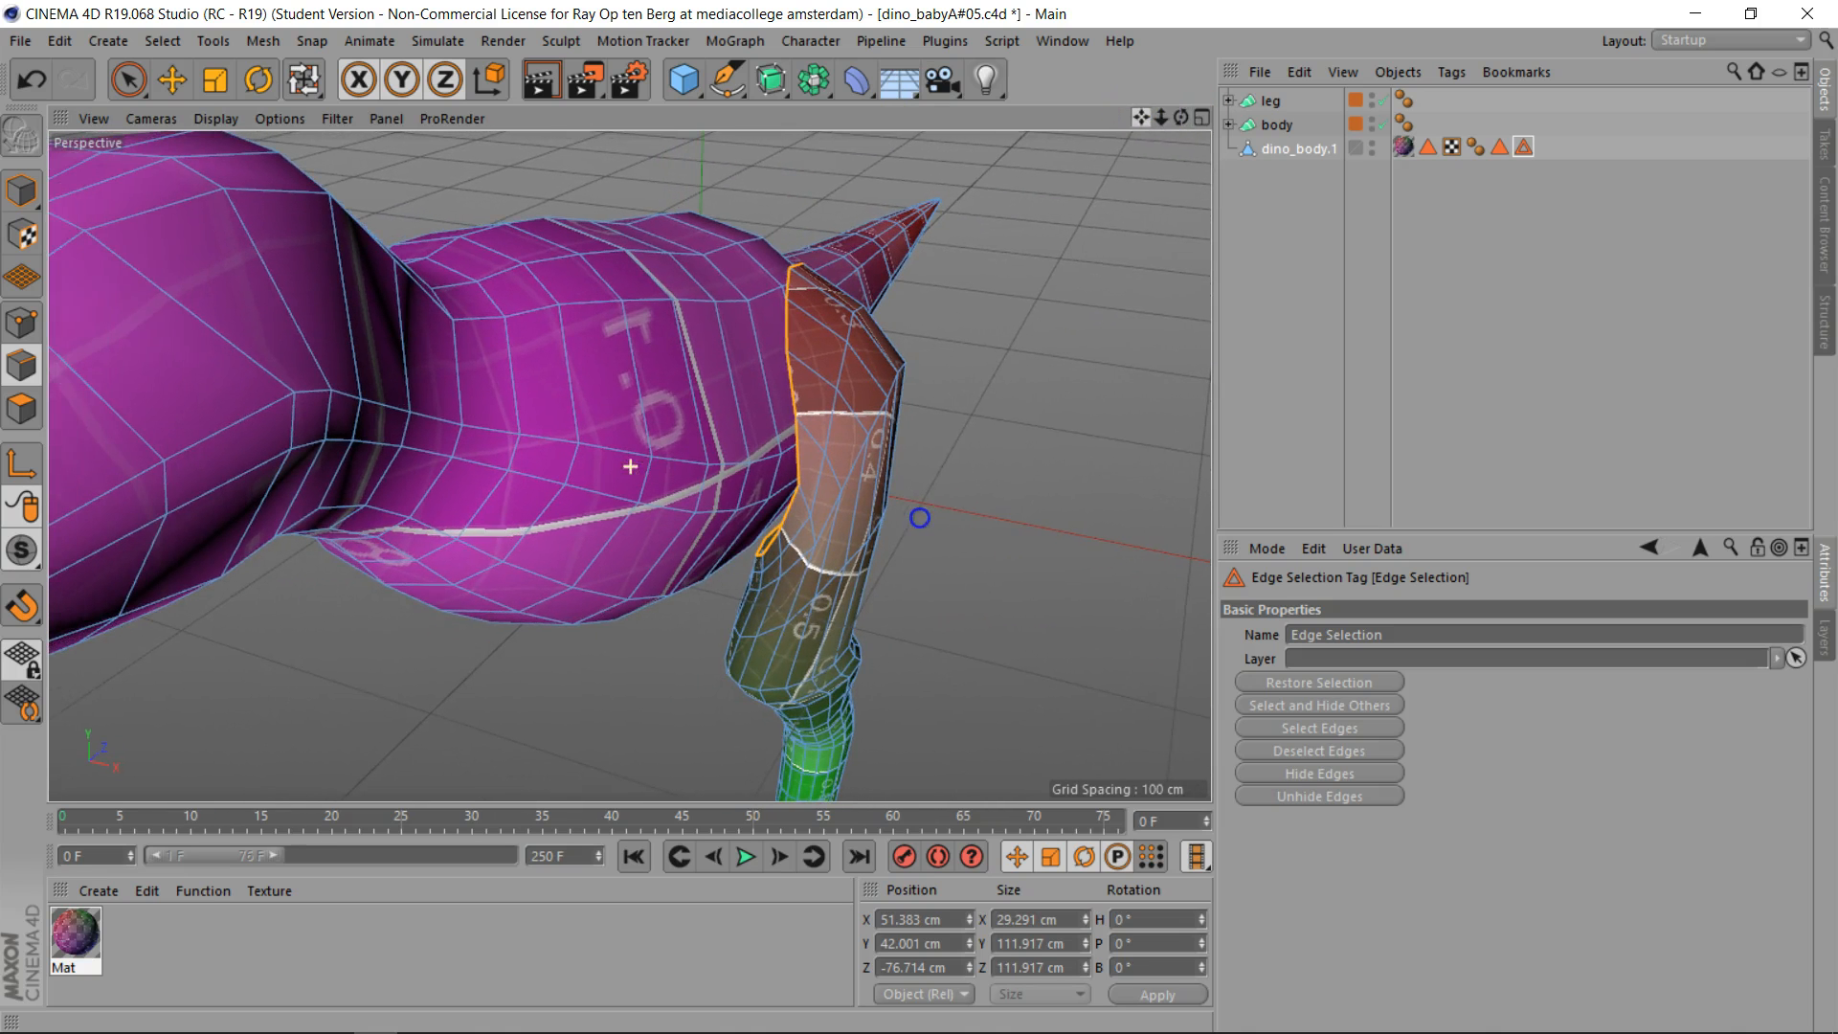
{"action": "mouse_move", "coordinate": [1162, 123]}
{"action": "left_mouse_down"}
{"action": "mouse_move", "coordinate": [919, 518]}
{"action": "mouse_move", "coordinate": [1181, 119]}
{"action": "left_mouse_up"}
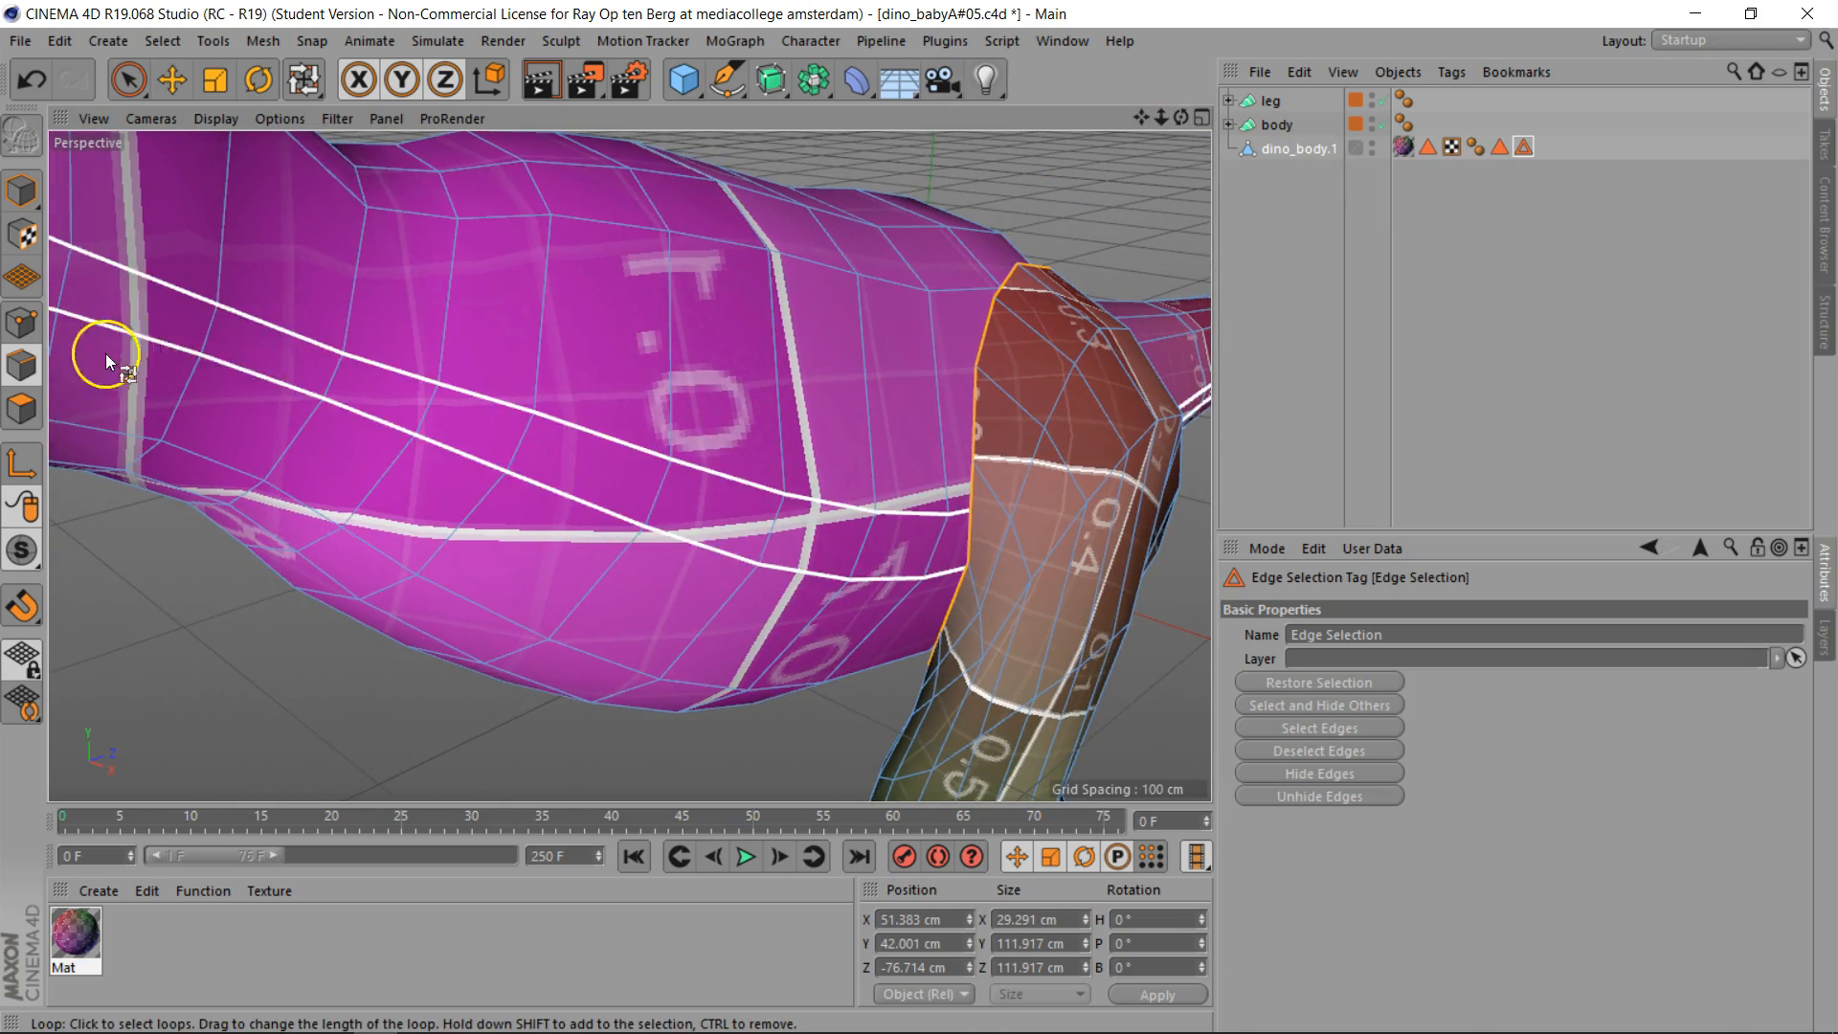
{"action": "left_click", "coordinate": [21, 322]}
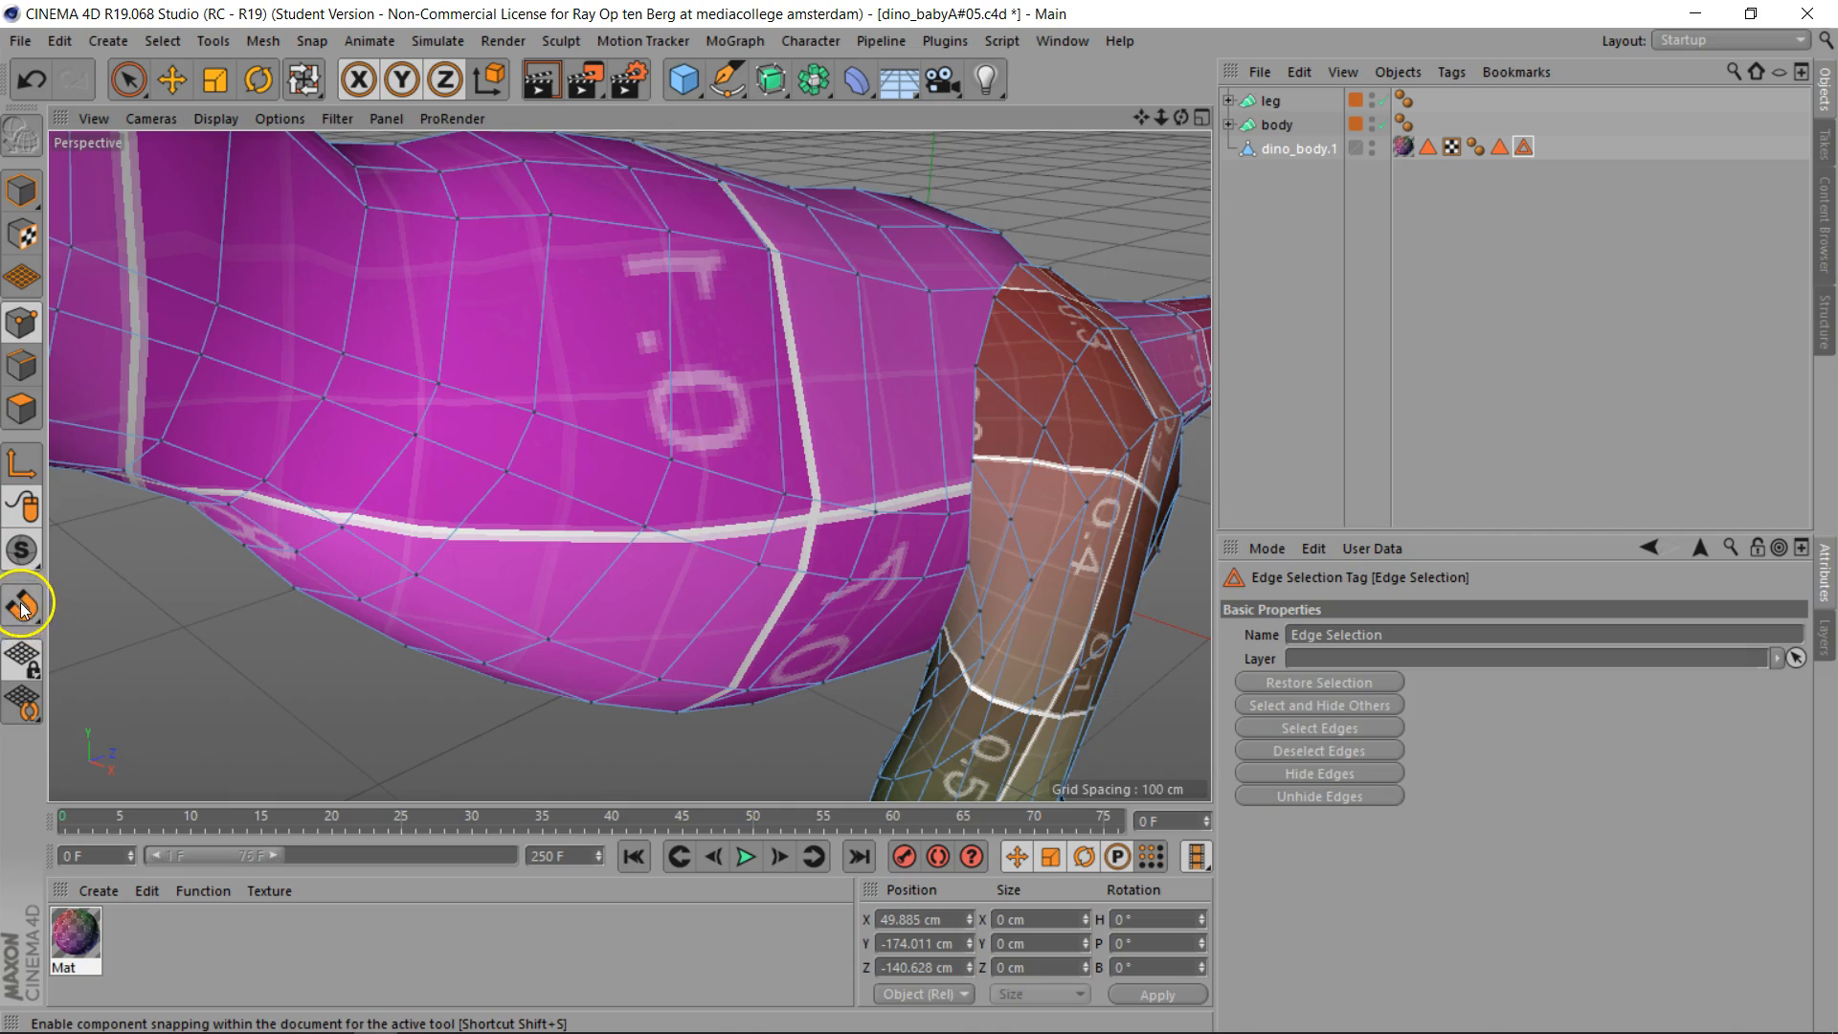
{"action": "left_click", "coordinate": [28, 608]}
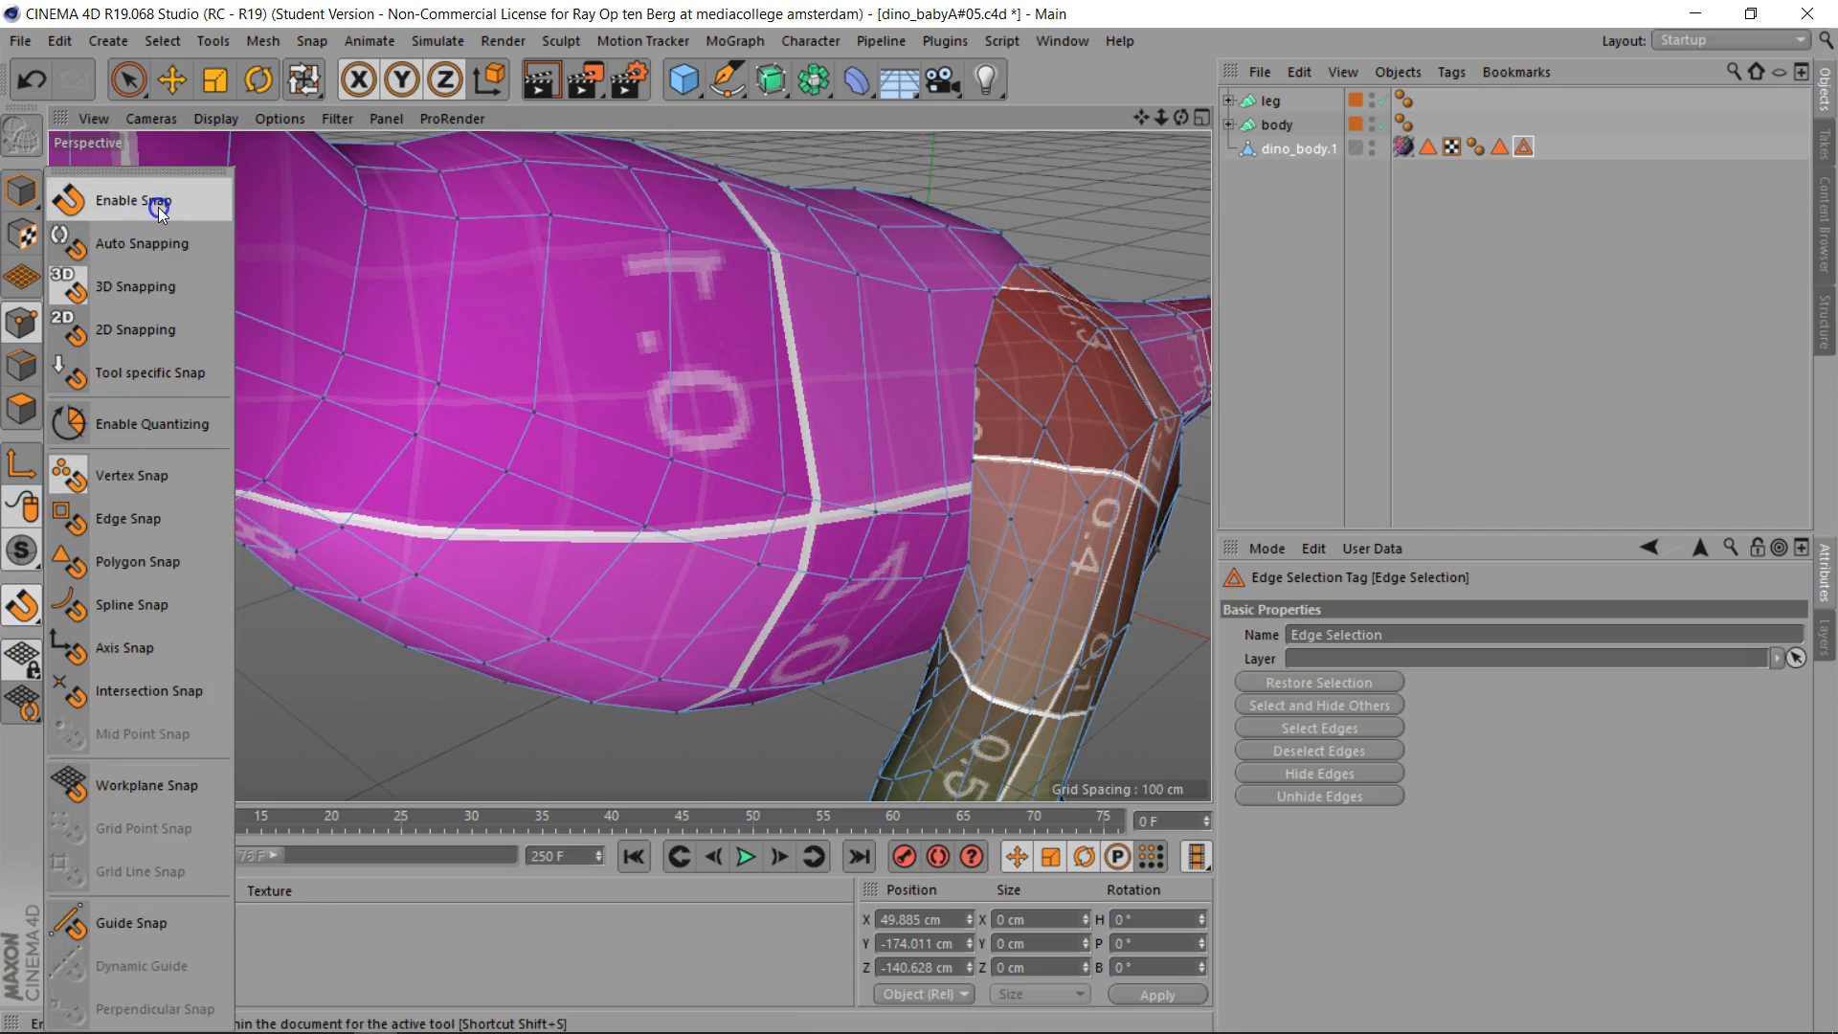
{"action": "left_click", "coordinate": [149, 290]}
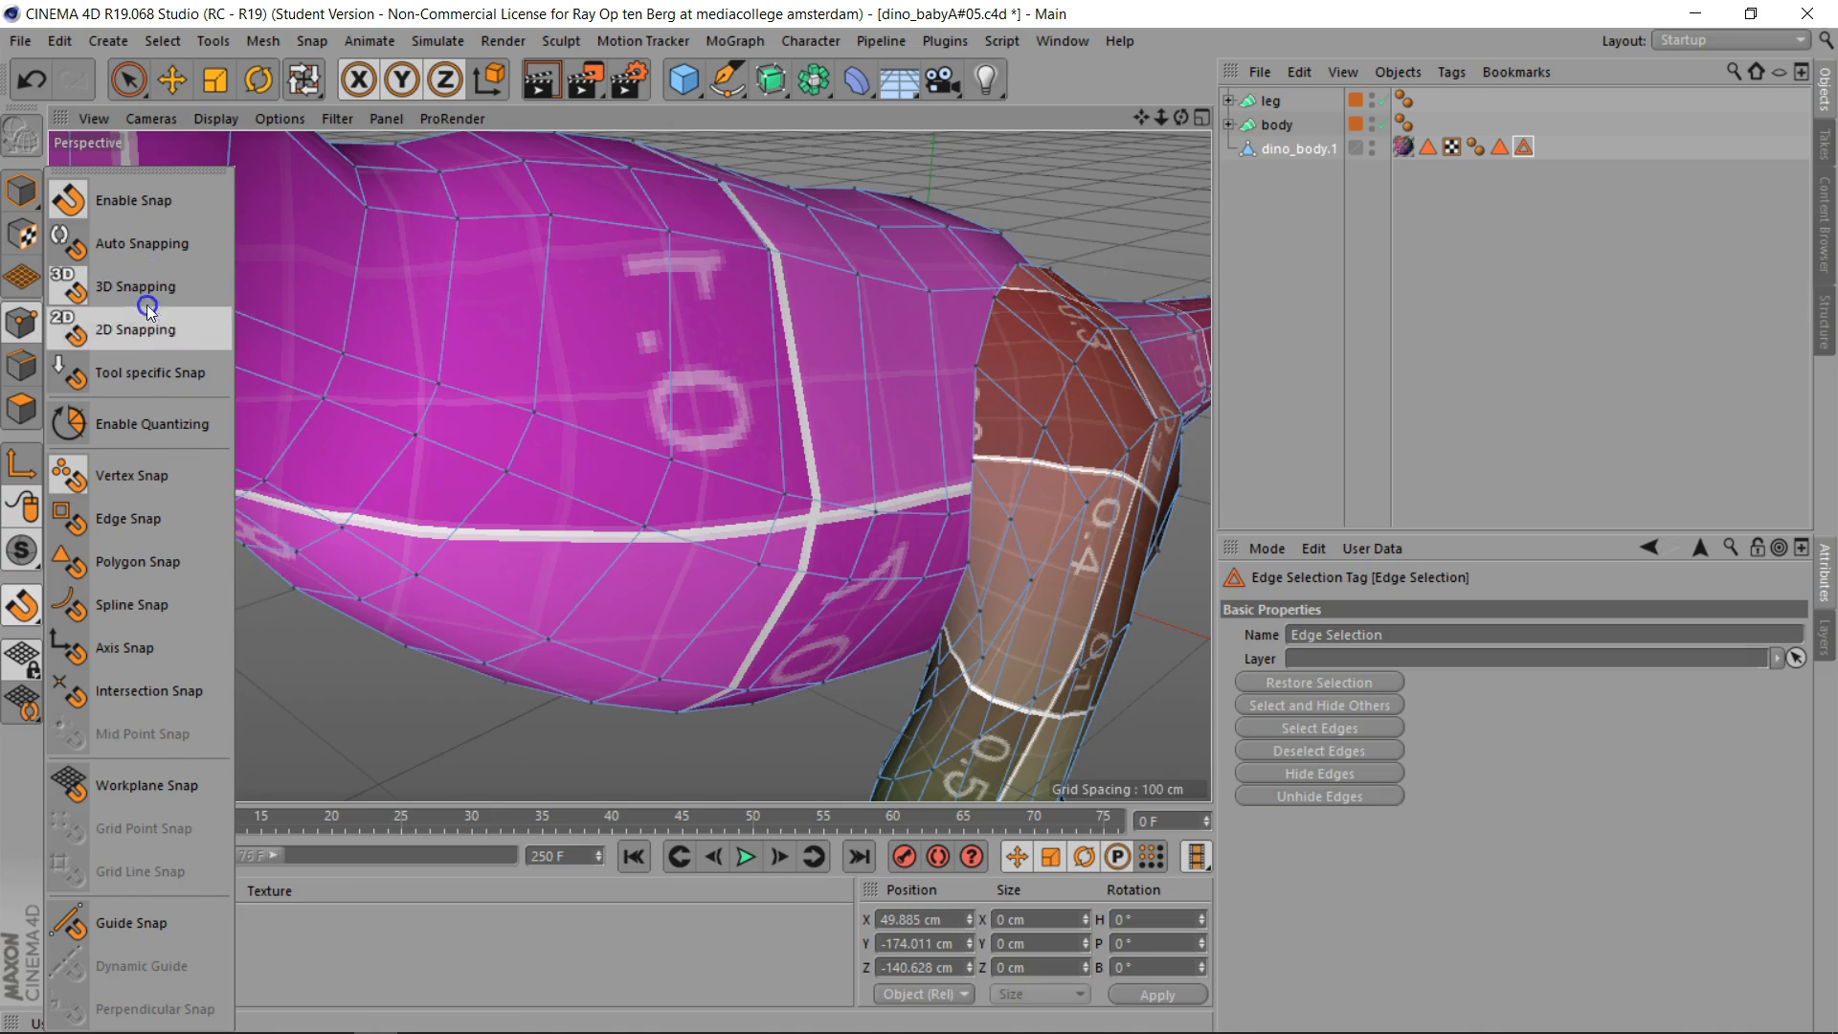
{"action": "left_click", "coordinate": [21, 609]}
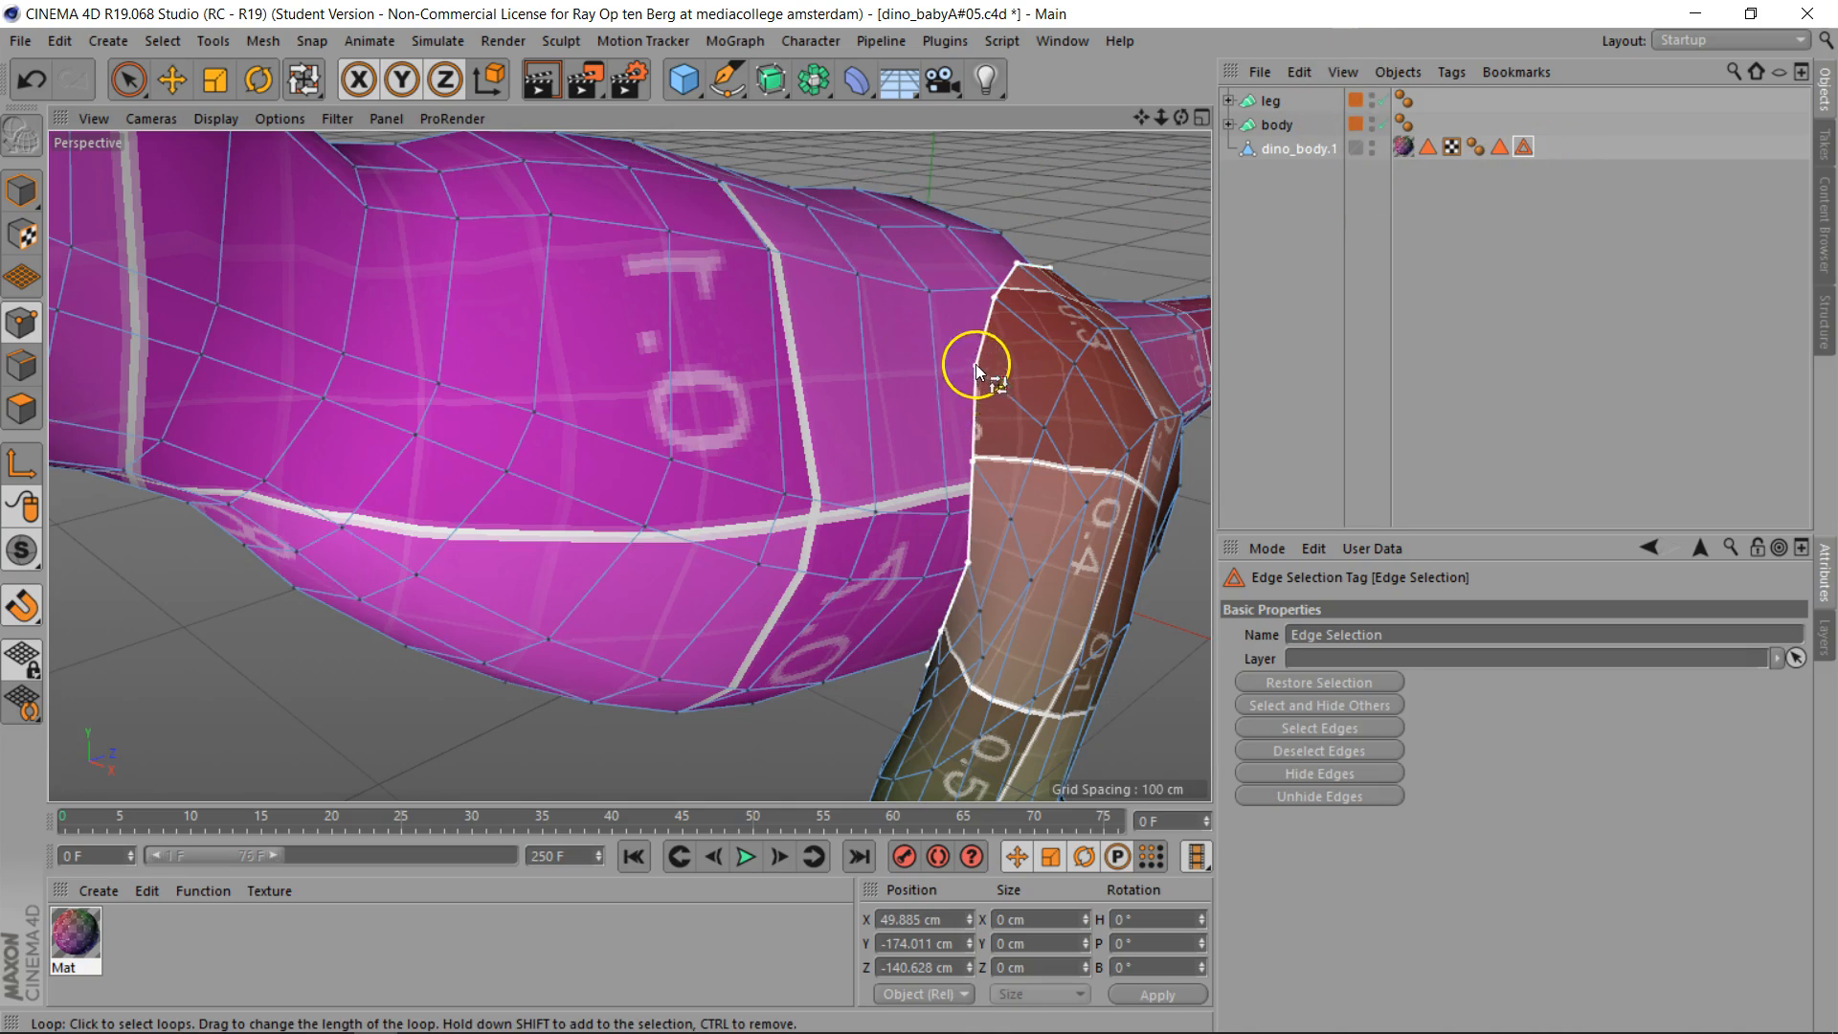
Move the two upper front points of the leg's border so they snap onto the neighbouring body vertices
{"action": "left_click", "coordinate": [127, 78]}
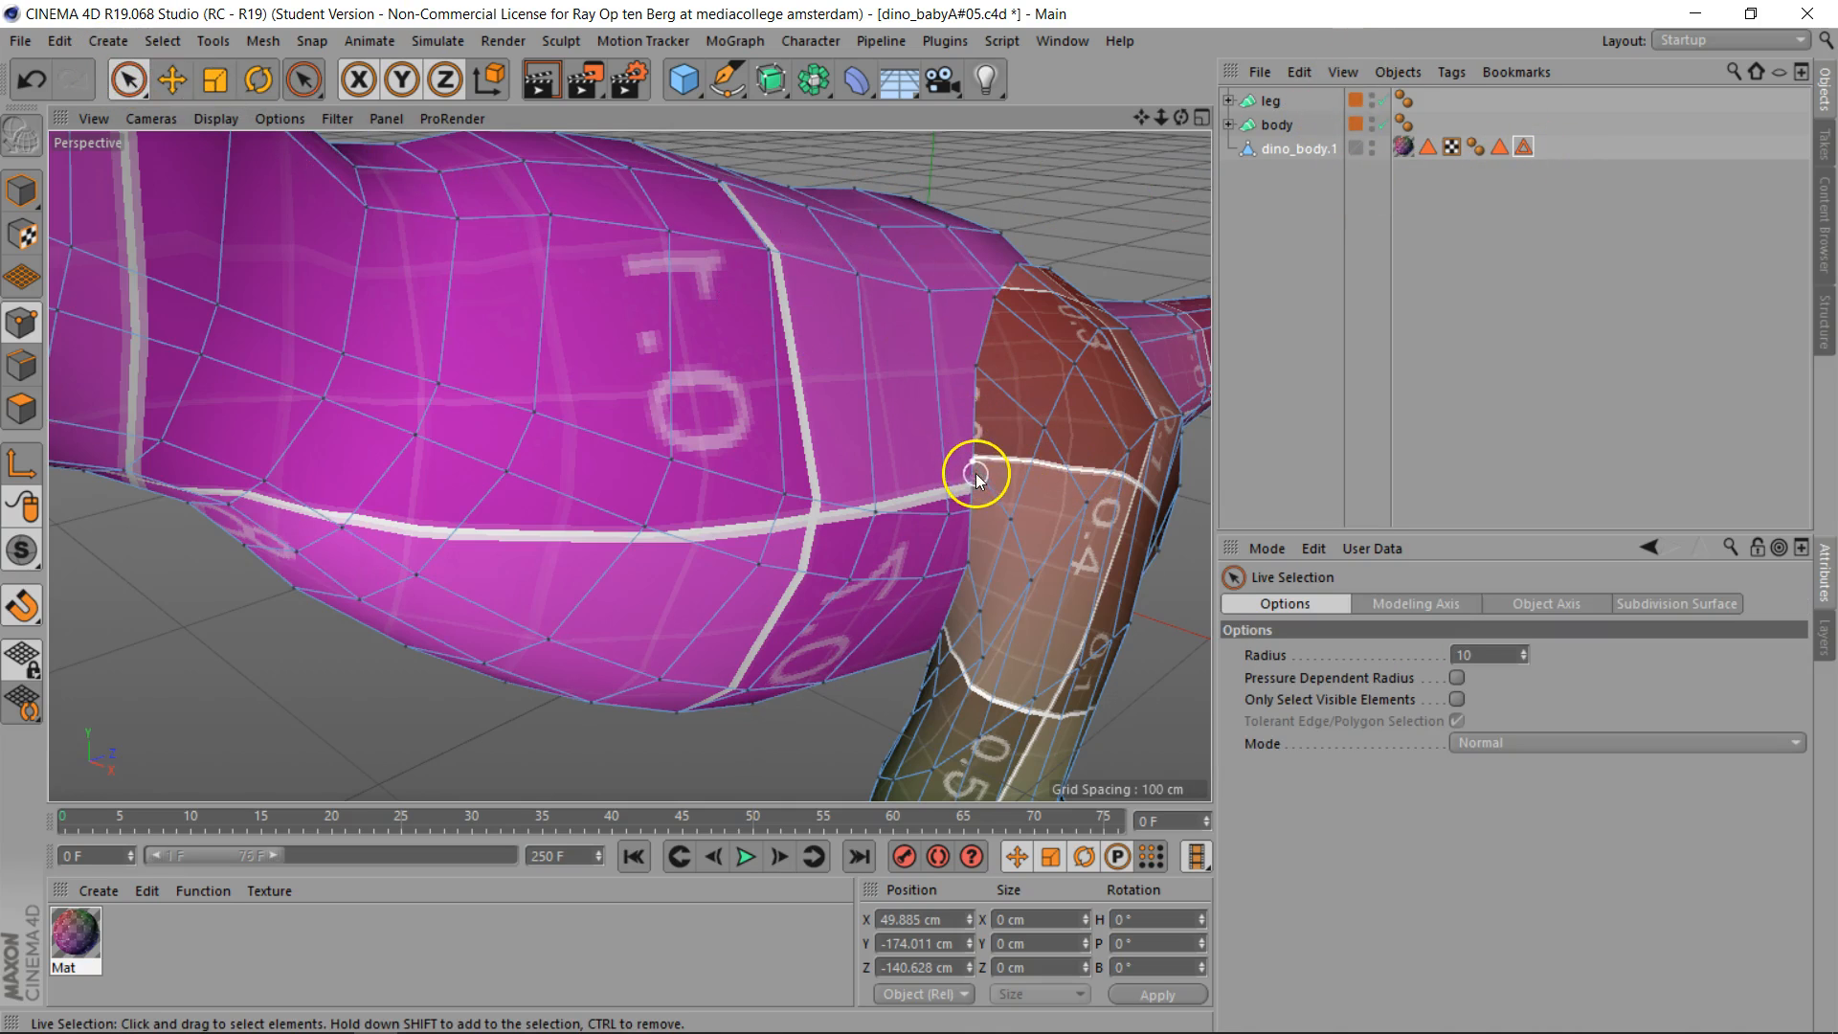
{"action": "left_click", "coordinate": [978, 365]}
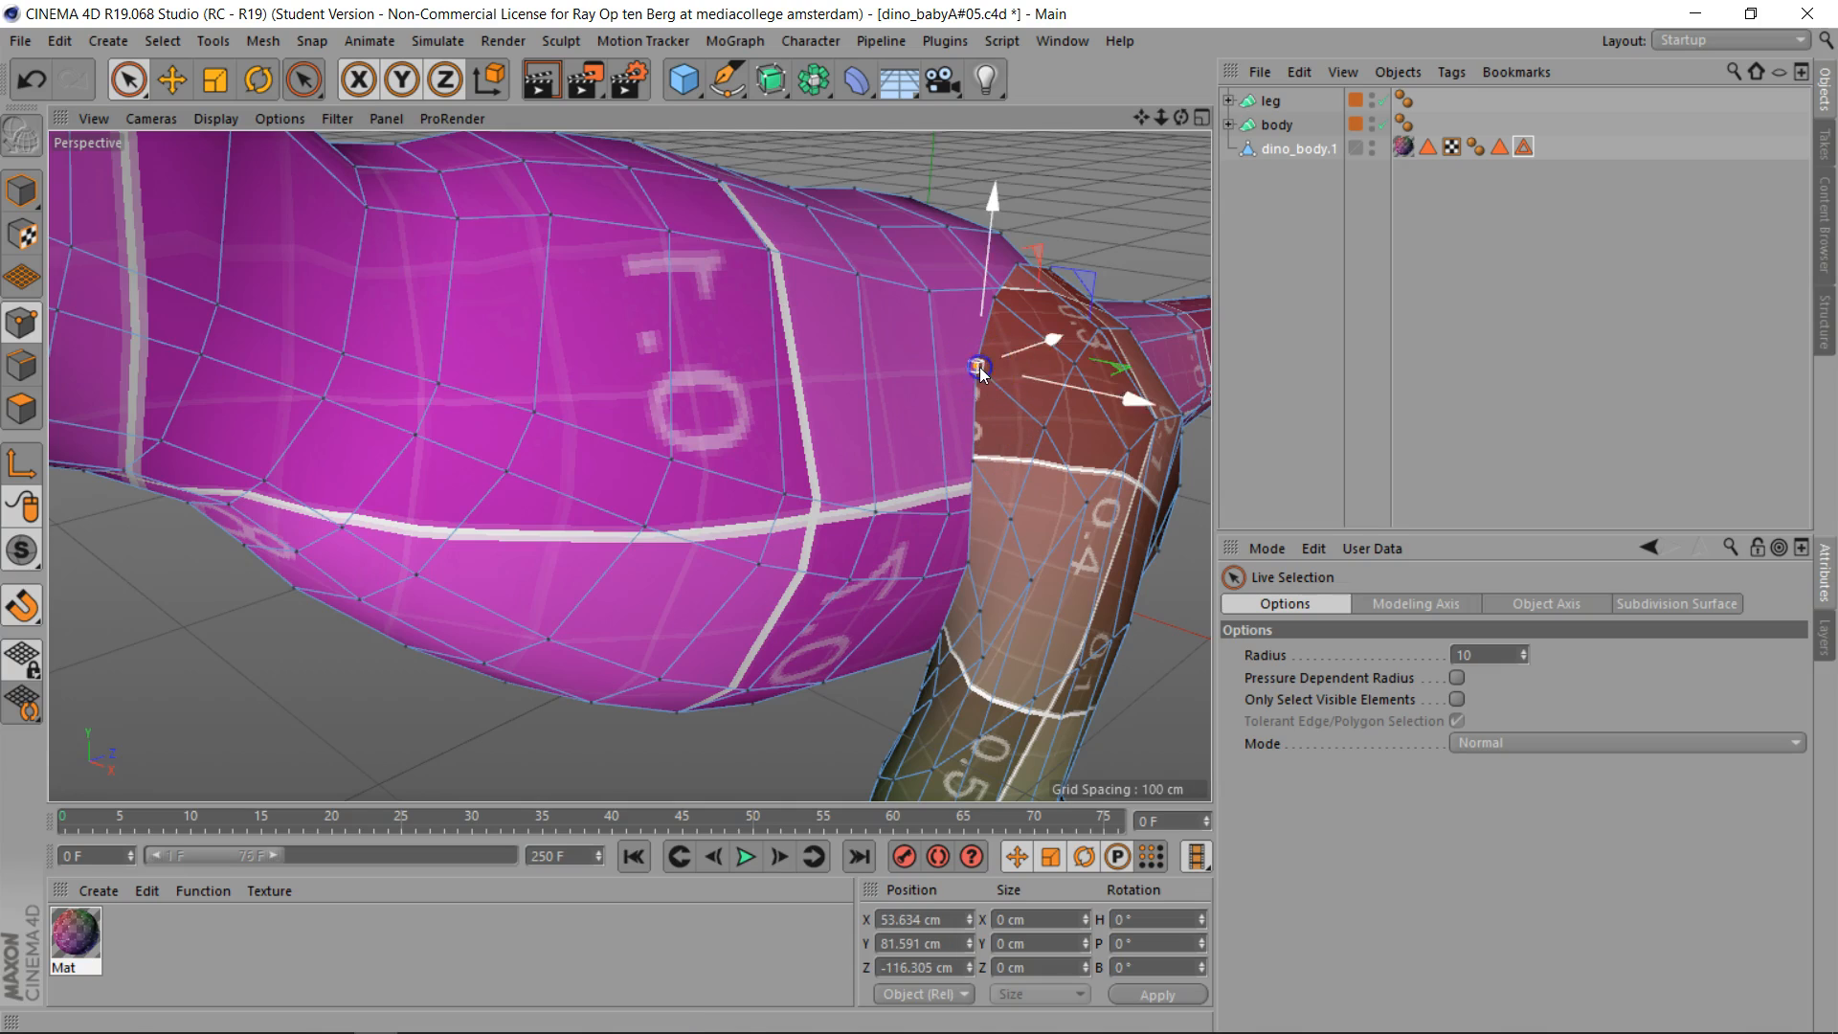
{"action": "key", "text": "e"}
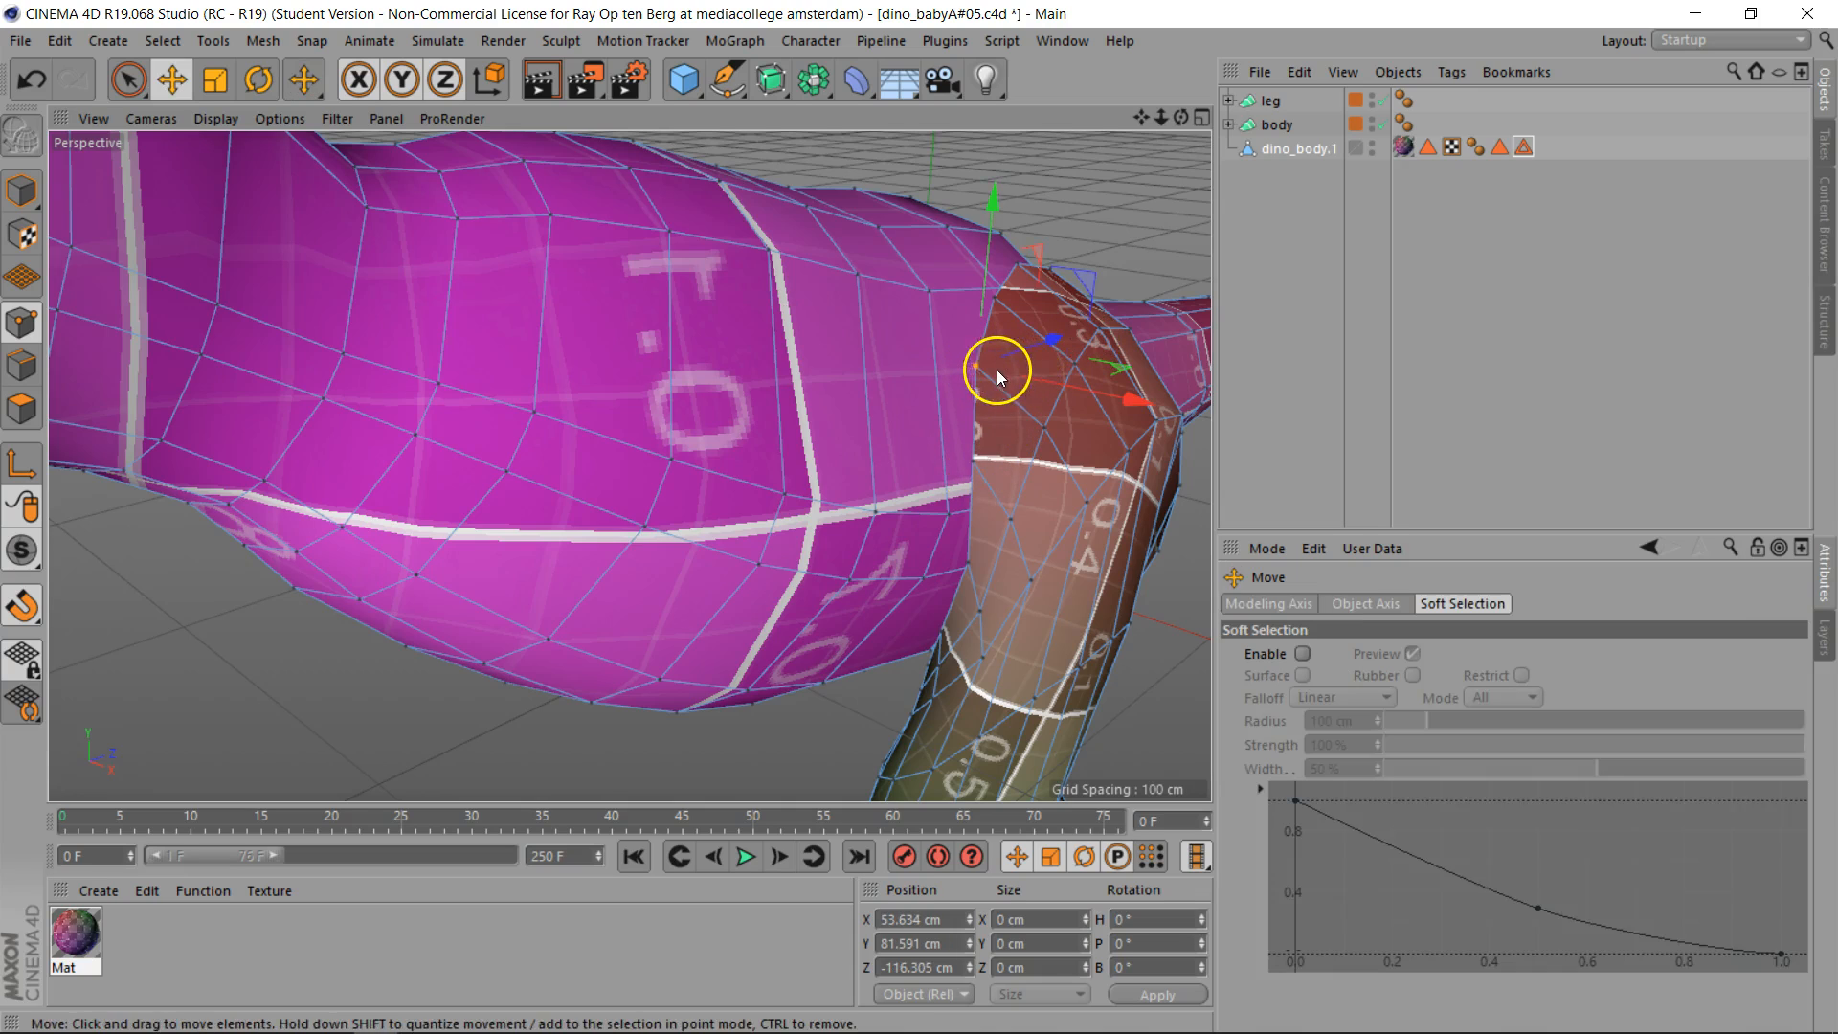
{"action": "left_click_drag", "start_coordinate": [966, 337], "coordinate": [929, 291]}
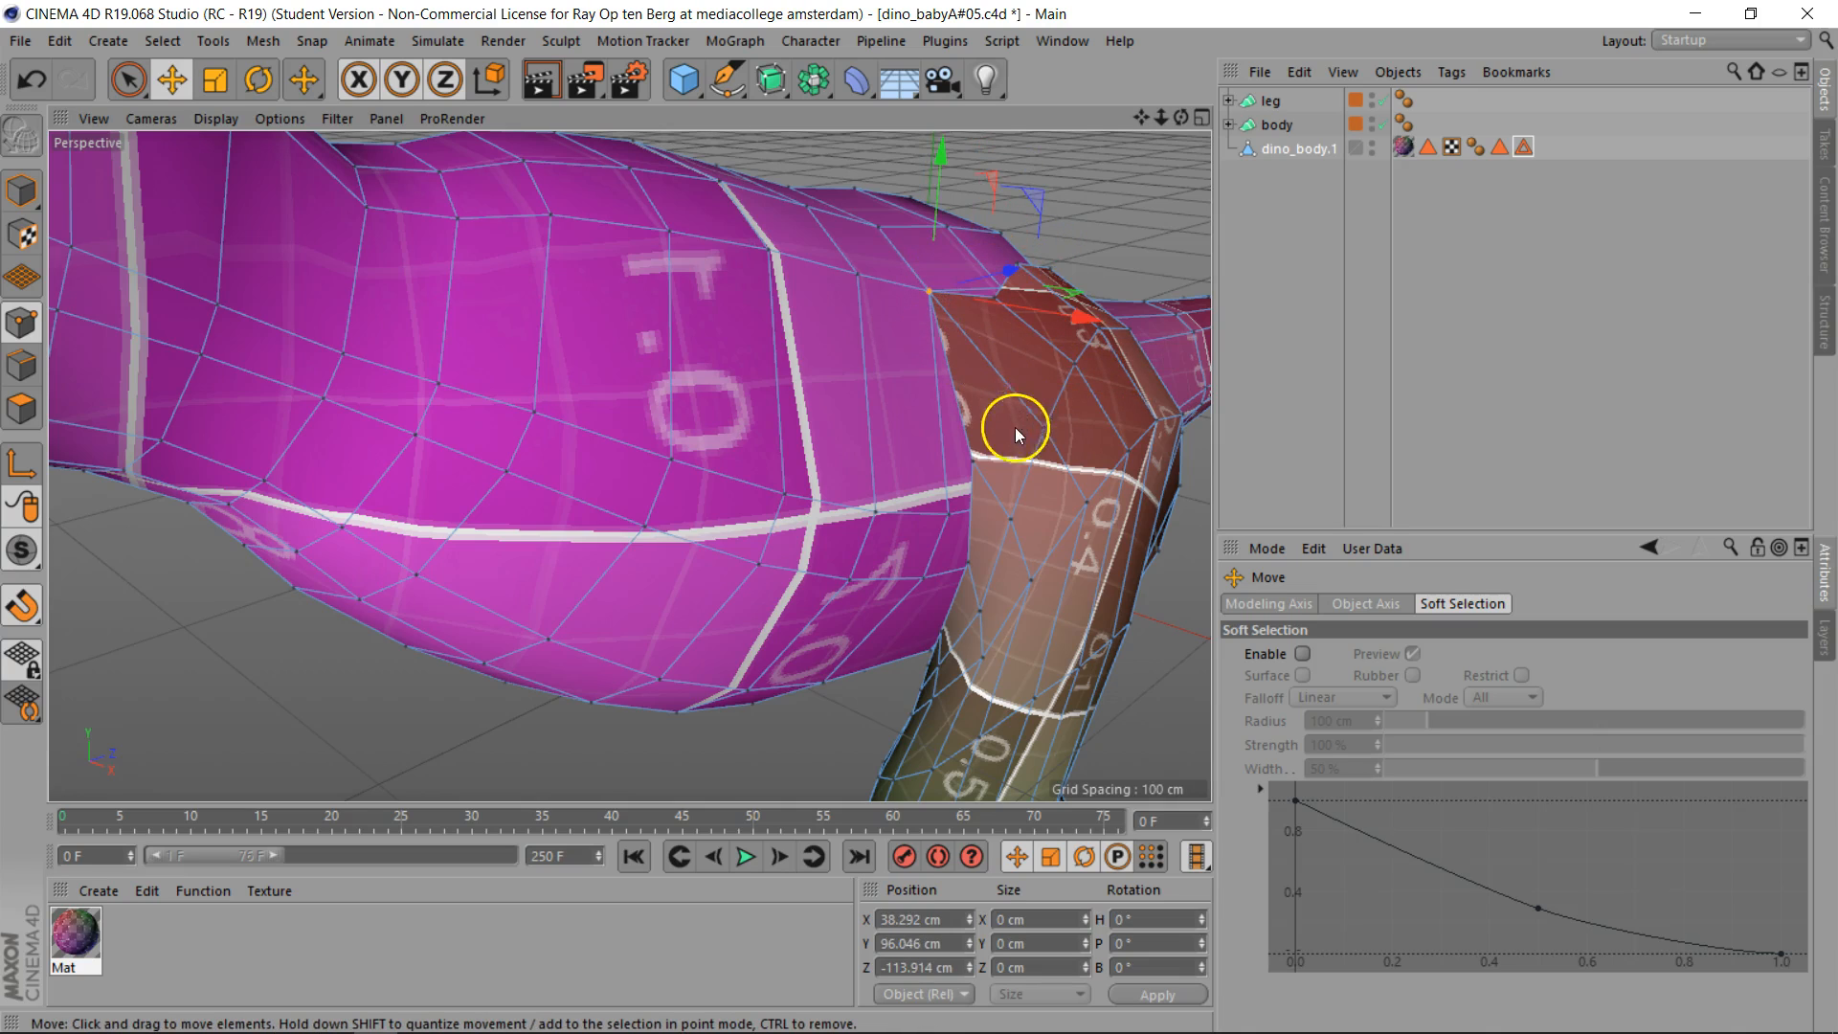
{"action": "left_click", "coordinate": [977, 461]}
{"action": "left_click_drag", "start_coordinate": [959, 500], "coordinate": [953, 509]}
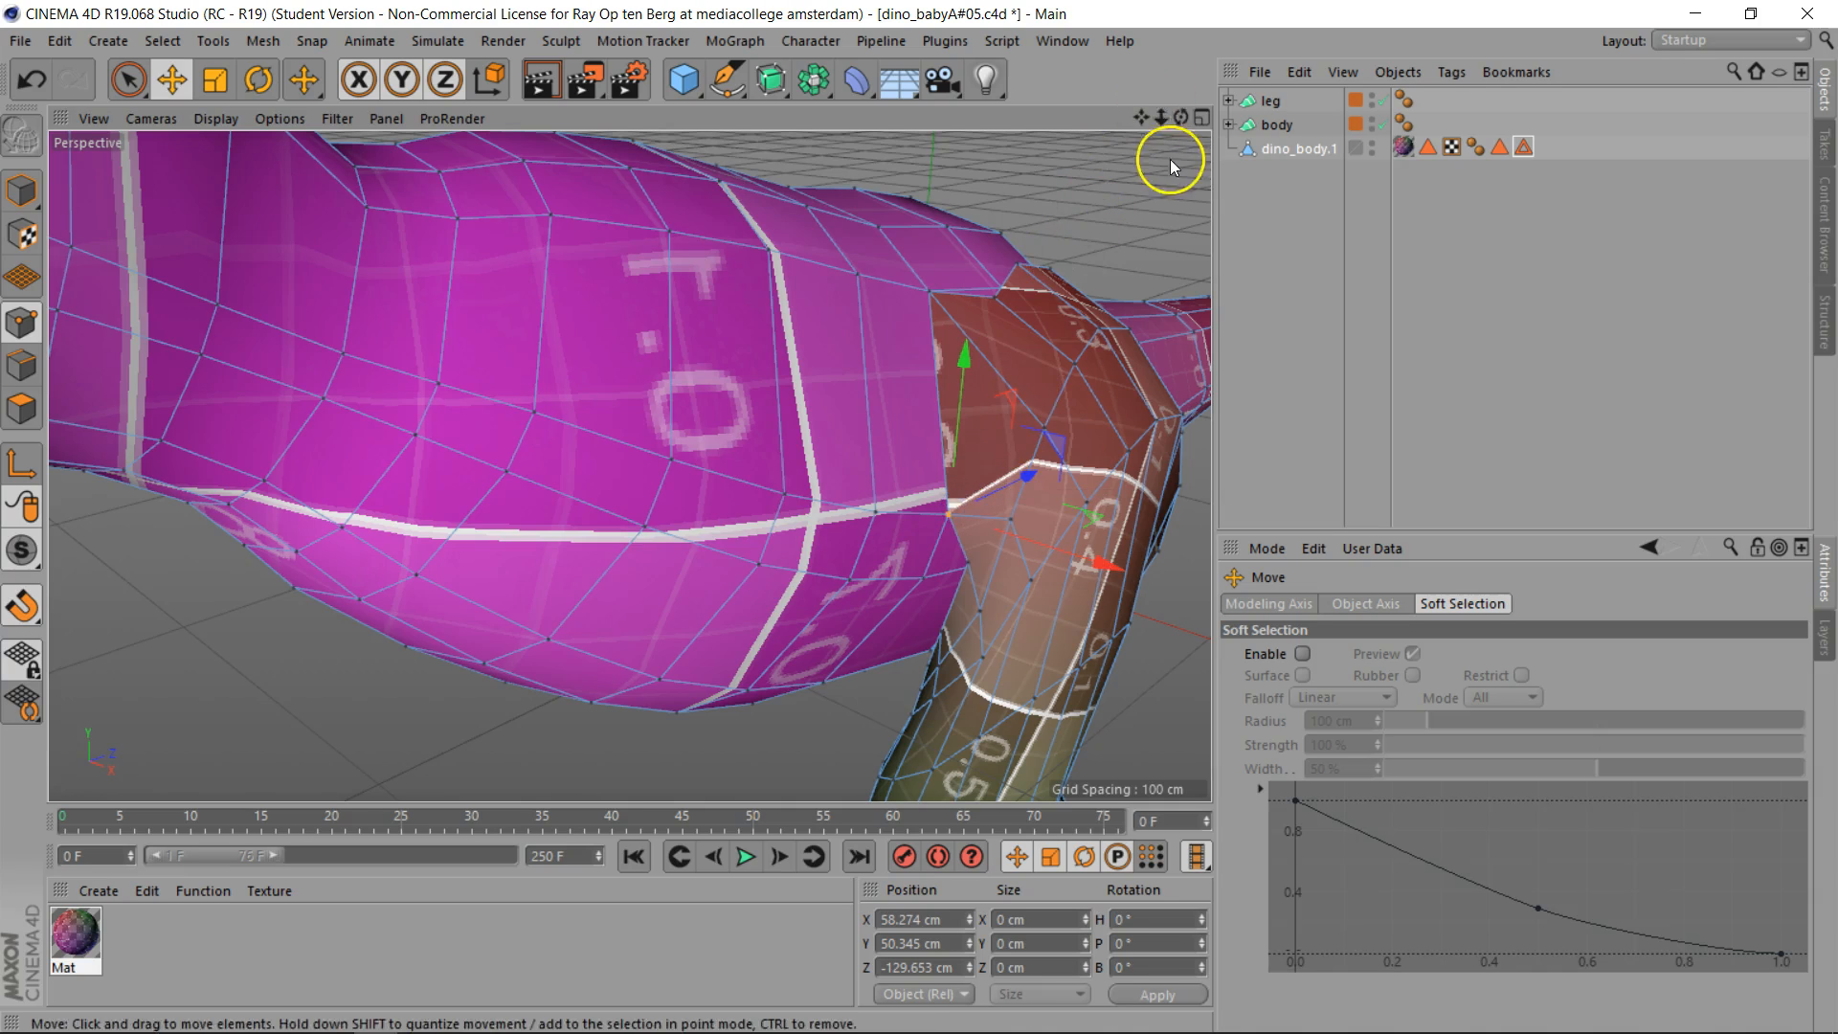
Snap the next lower front point of the leg's border onto the adjacent vertex on the body's side
{"action": "left_click_drag", "start_coordinate": [1181, 117], "coordinate": [1045, 4]}
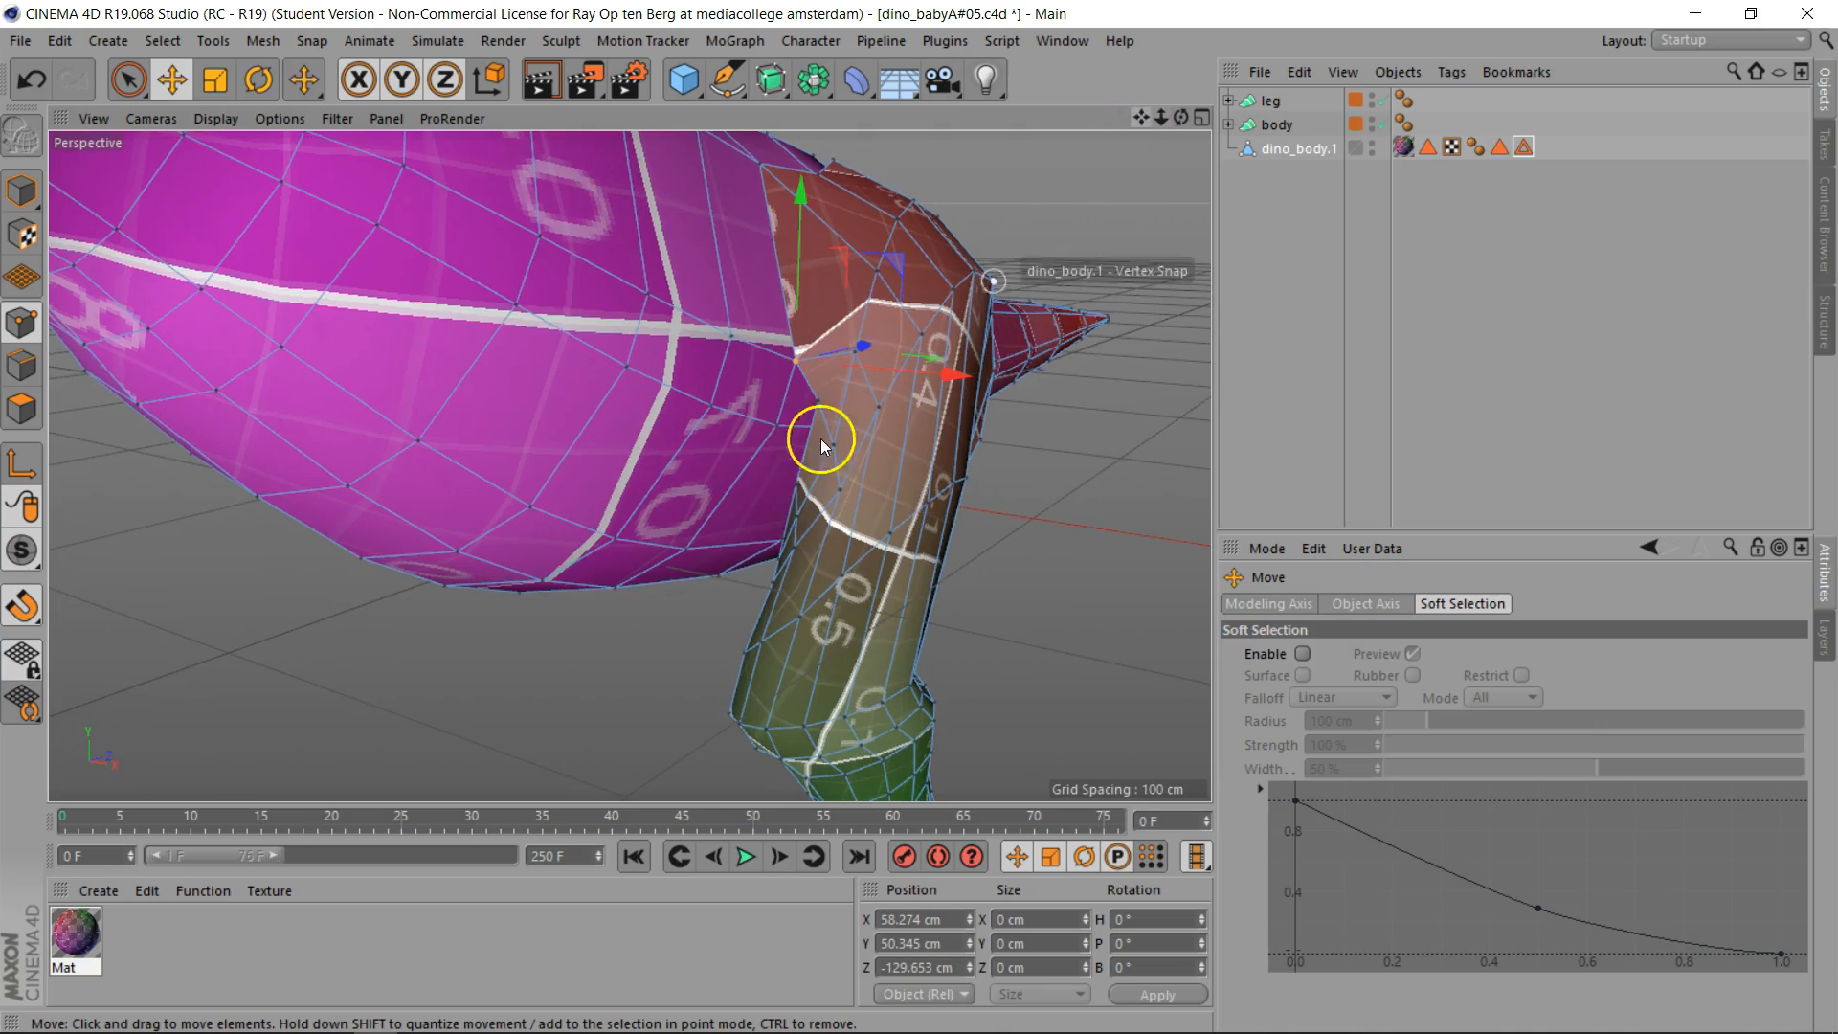
{"action": "scroll", "coordinate": [808, 385], "scroll_direction": "up", "scroll_amount": 2}
{"action": "scroll", "coordinate": [804, 385], "scroll_direction": "up", "scroll_amount": 2}
{"action": "scroll", "coordinate": [800, 460], "scroll_direction": "up", "scroll_amount": 2}
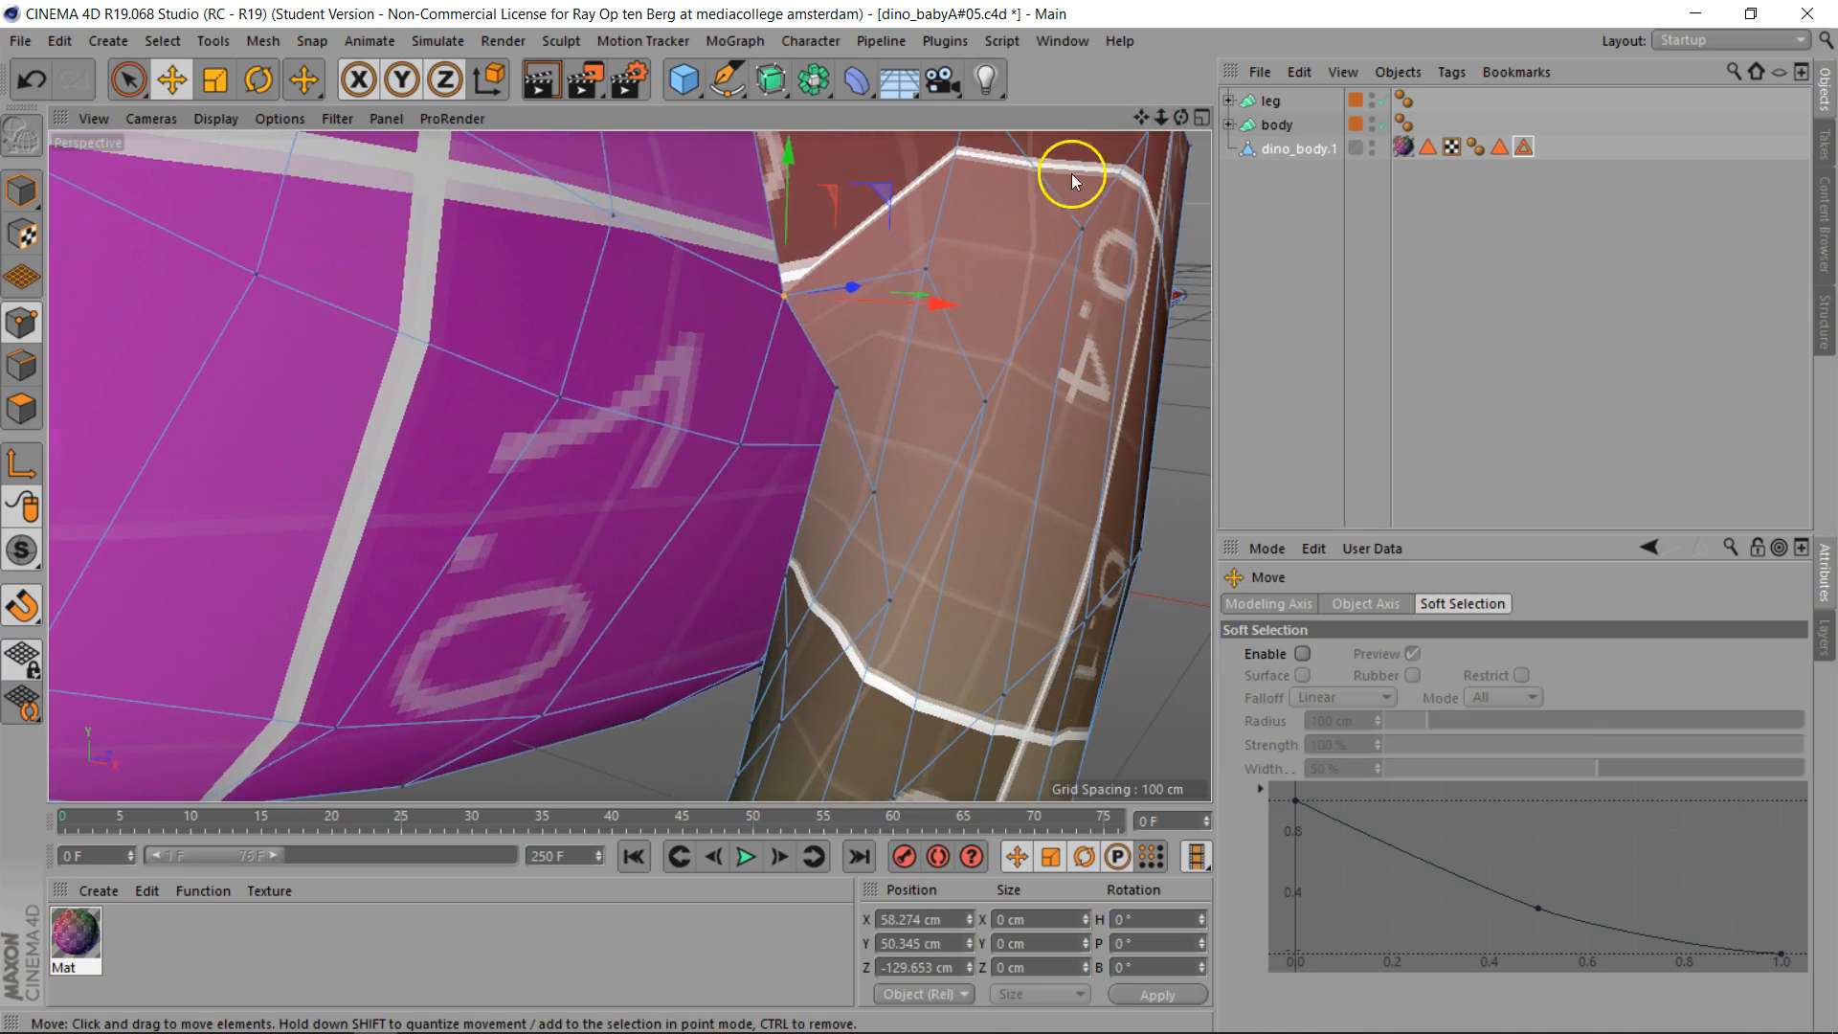
{"action": "left_click_drag", "start_coordinate": [1181, 117], "coordinate": [1120, 123]}
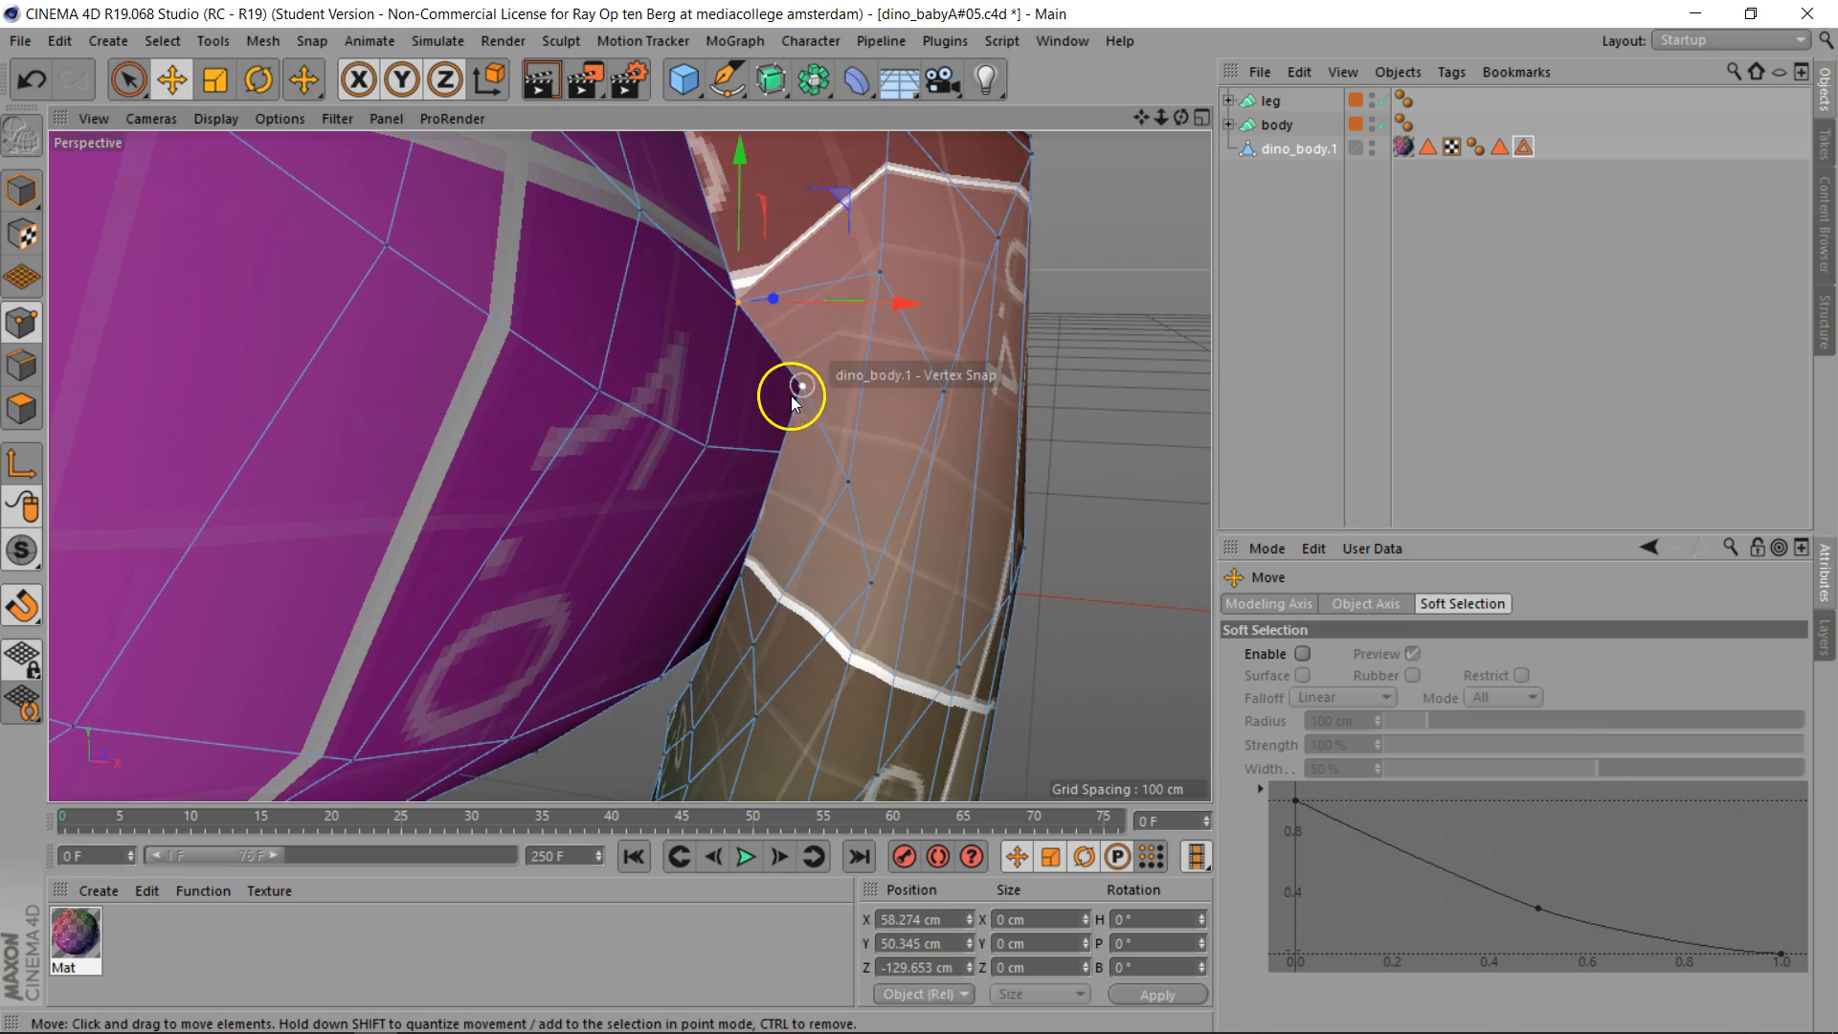
{"action": "left_click_drag", "start_coordinate": [809, 356], "coordinate": [707, 448]}
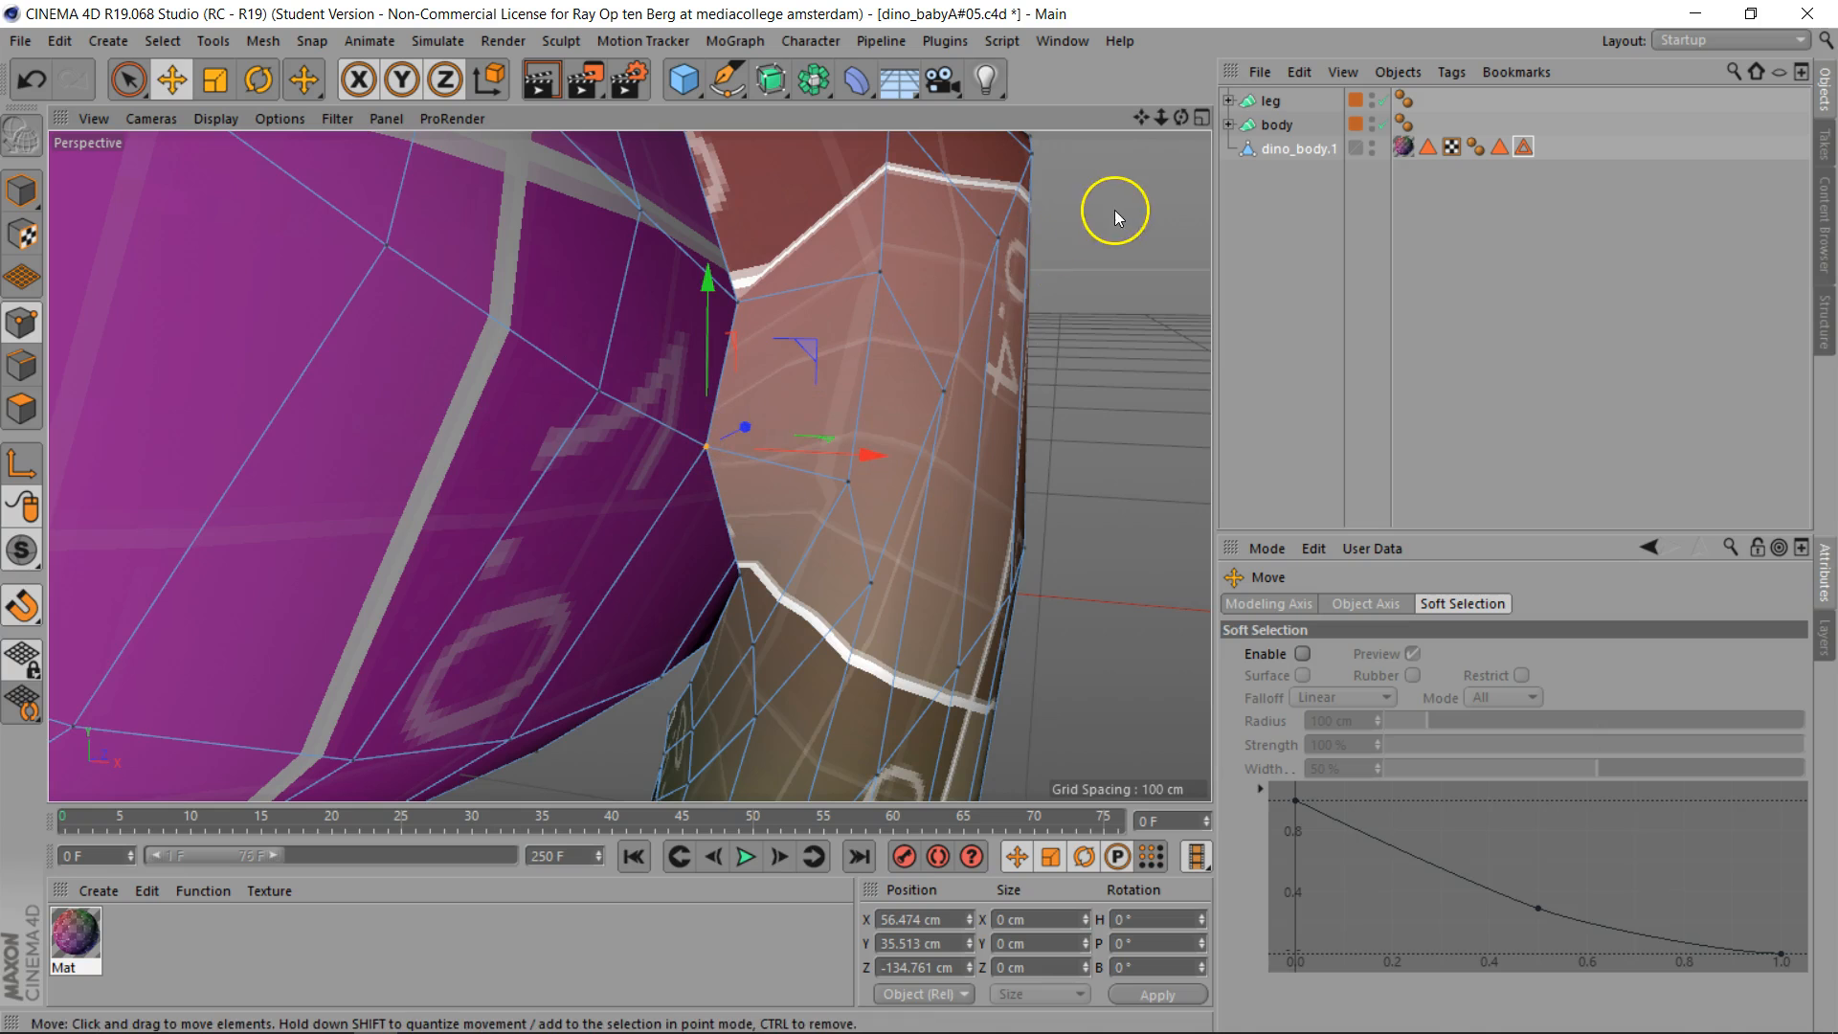
Snap the following leg border point onto that same body vertex and the next one down onto a lower body vertex
{"action": "left_click_drag", "start_coordinate": [919, 518], "coordinate": [919, 517], "text": "alt"}
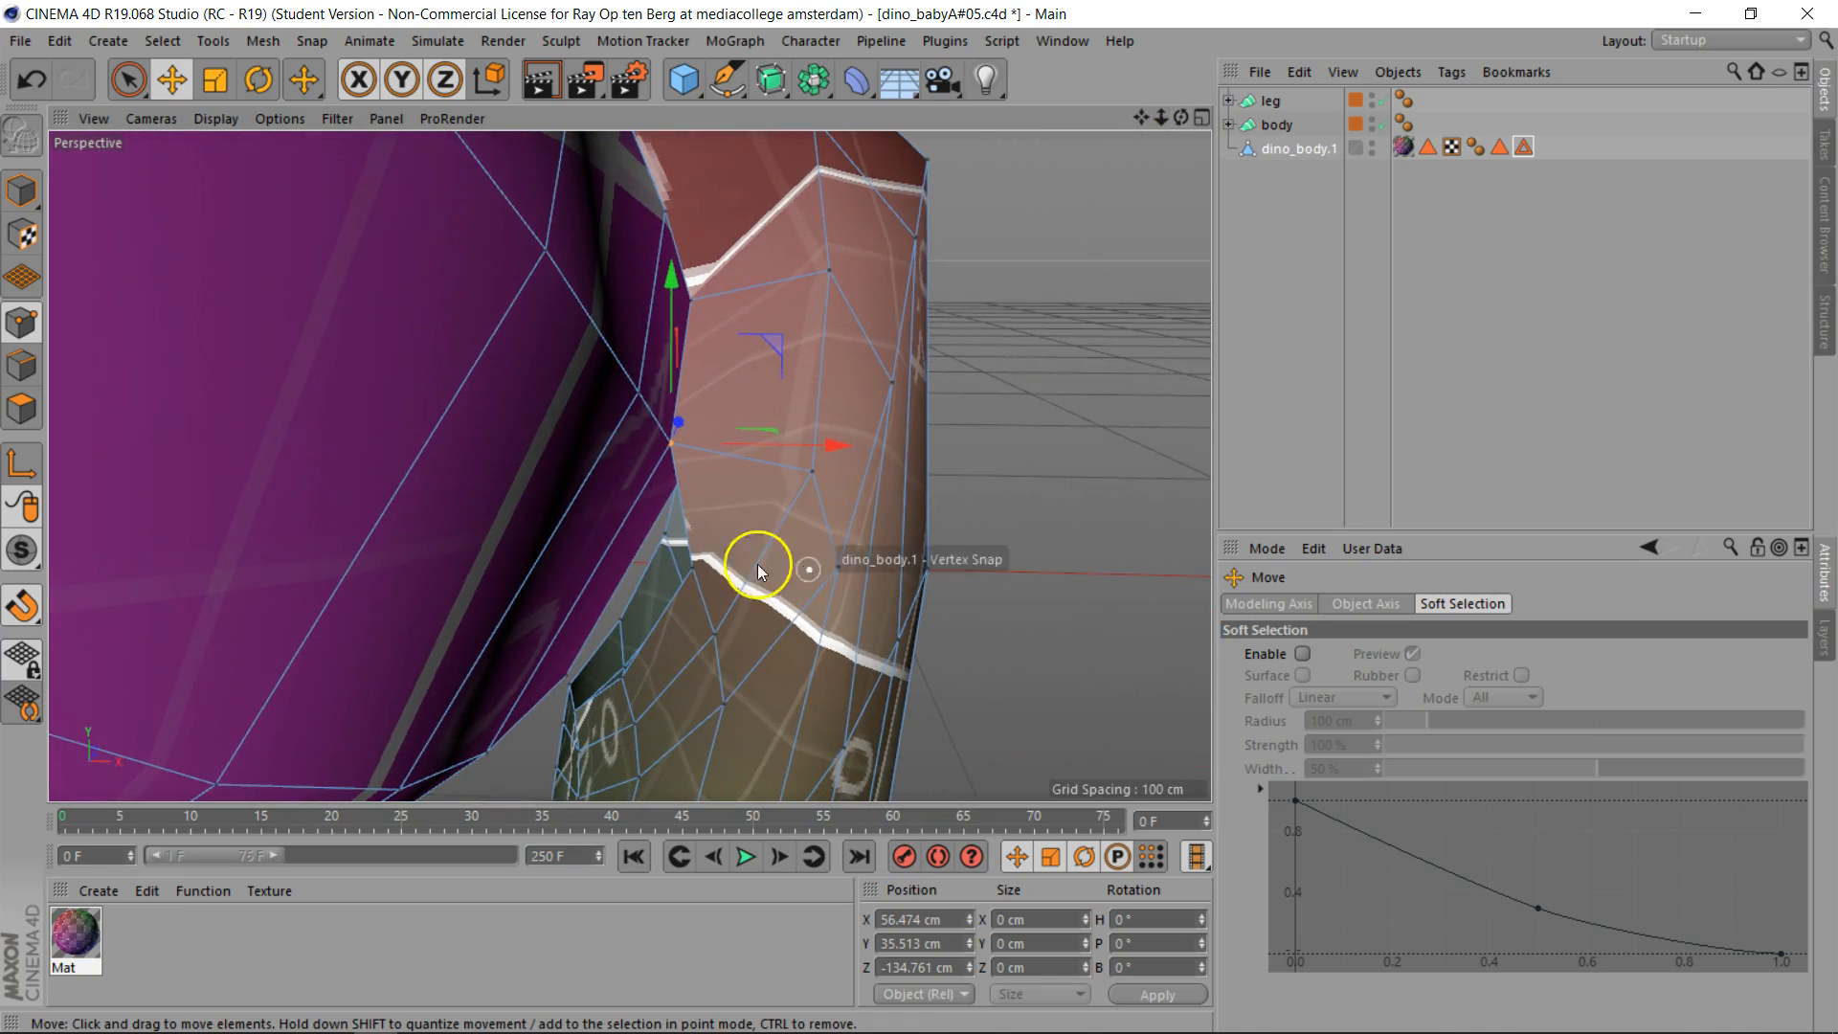
{"action": "left_click_drag", "start_coordinate": [693, 568], "coordinate": [678, 439]}
{"action": "mouse_move", "coordinate": [1141, 112]}
{"action": "left_mouse_down"}
{"action": "mouse_move", "coordinate": [919, 517]}
{"action": "mouse_move", "coordinate": [1168, 125]}
{"action": "left_mouse_up"}
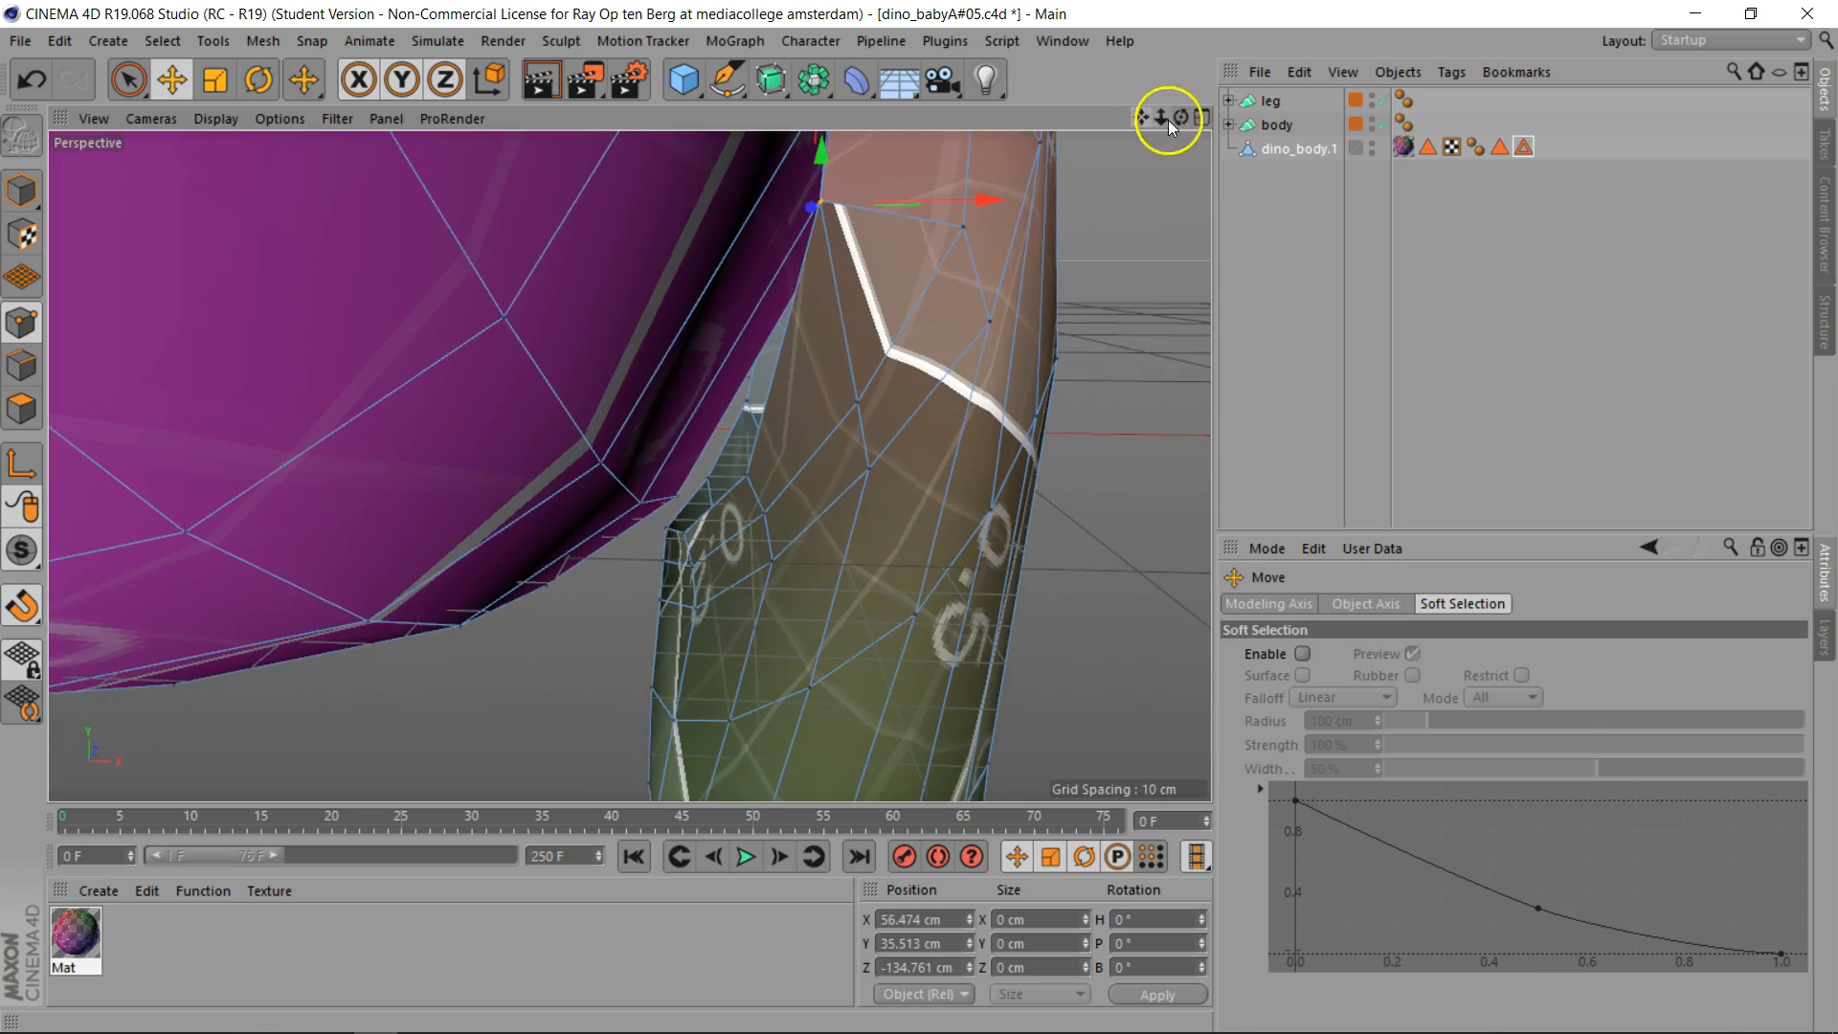
{"action": "left_click_drag", "start_coordinate": [919, 518], "coordinate": [728, 694]}
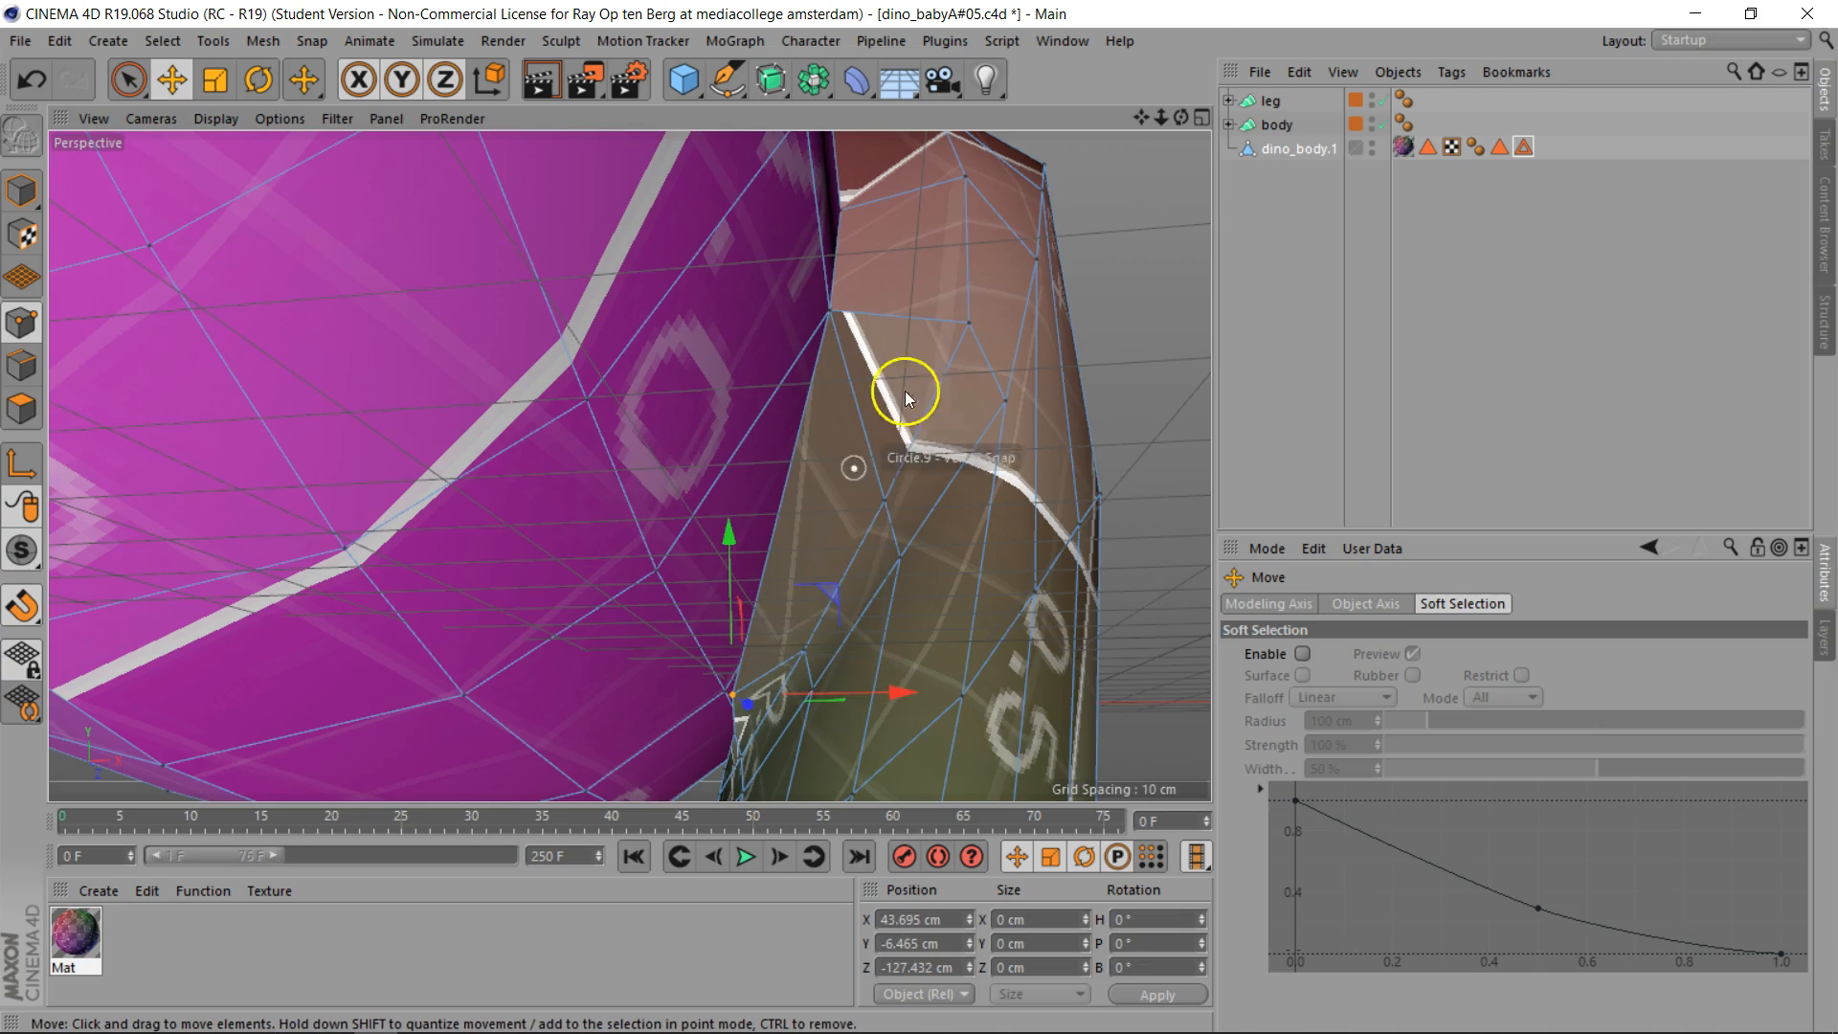
Snap the leg border points on the underside, between leg and belly, onto the nearest body vertex
{"action": "left_click_drag", "start_coordinate": [1140, 116], "coordinate": [628, 464]}
{"action": "left_click_drag", "start_coordinate": [1181, 117], "coordinate": [628, 465]}
{"action": "left_click_drag", "start_coordinate": [1185, 244], "coordinate": [781, 400]}
{"action": "left_click_drag", "start_coordinate": [1183, 119], "coordinate": [1053, 153]}
{"action": "left_click_drag", "start_coordinate": [629, 466], "coordinate": [1127, 201]}
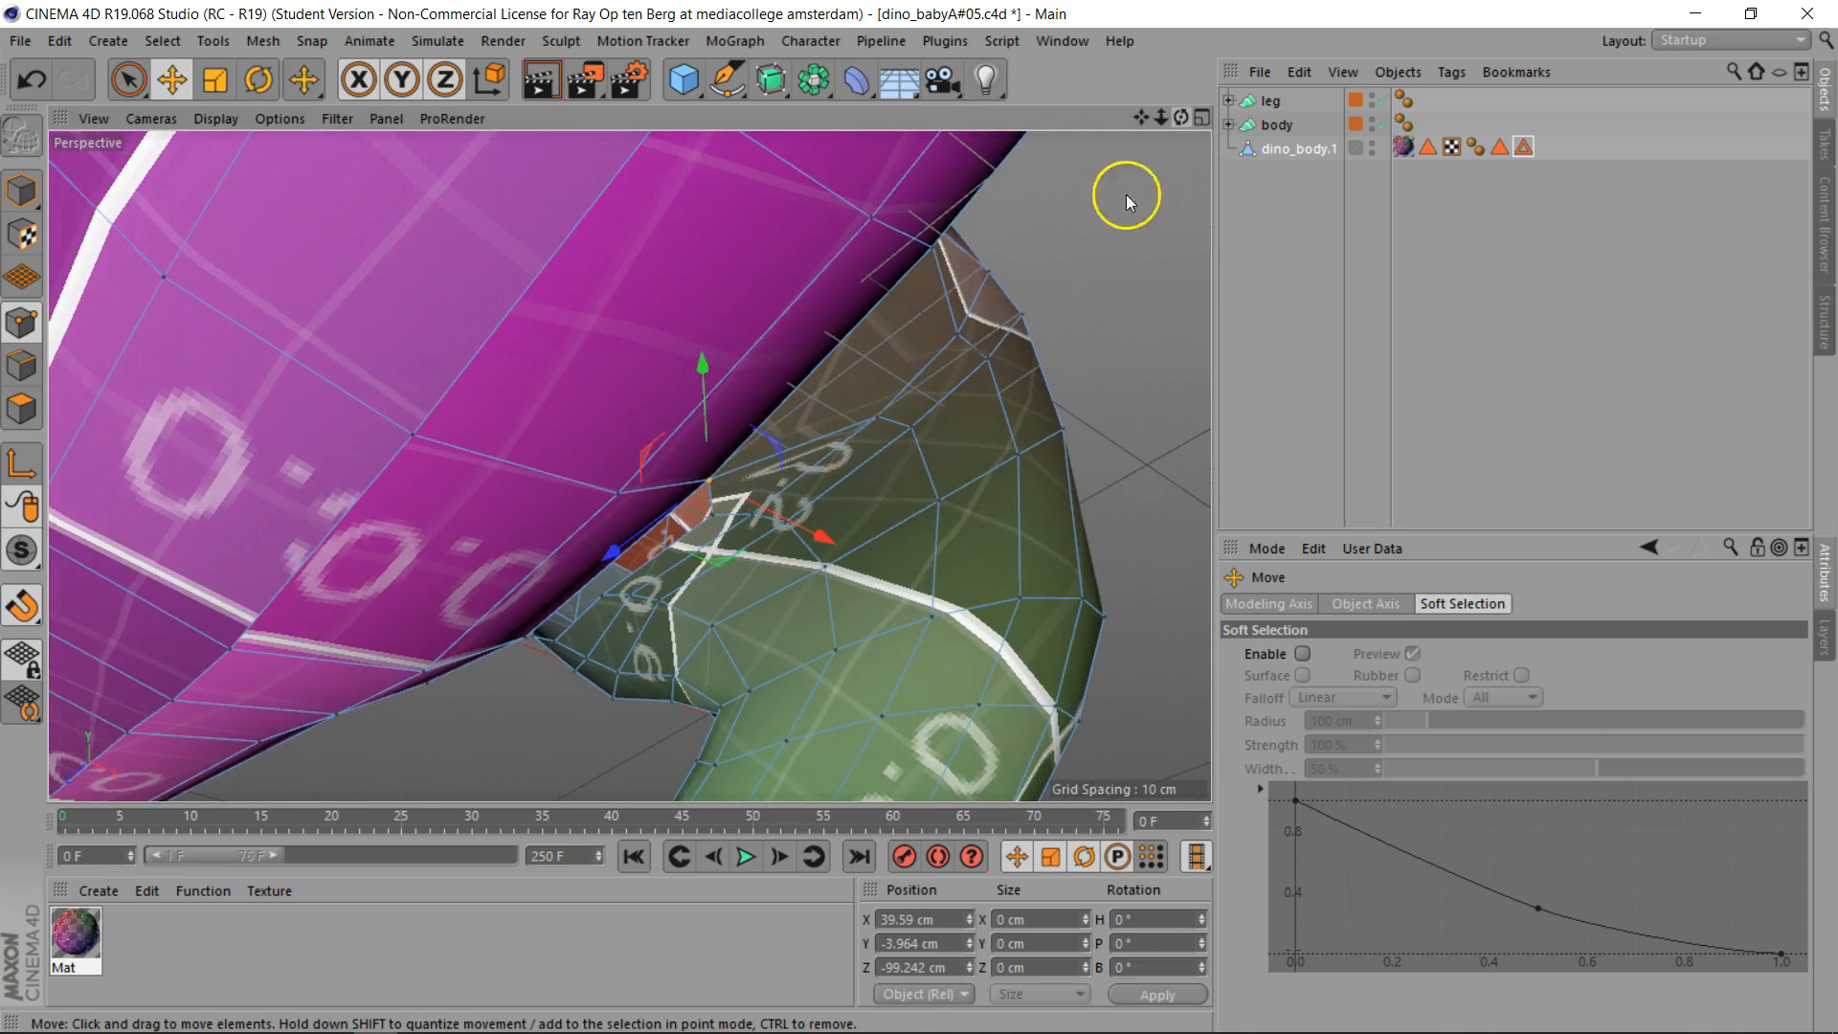
{"action": "left_click_drag", "start_coordinate": [718, 517], "coordinate": [709, 484]}
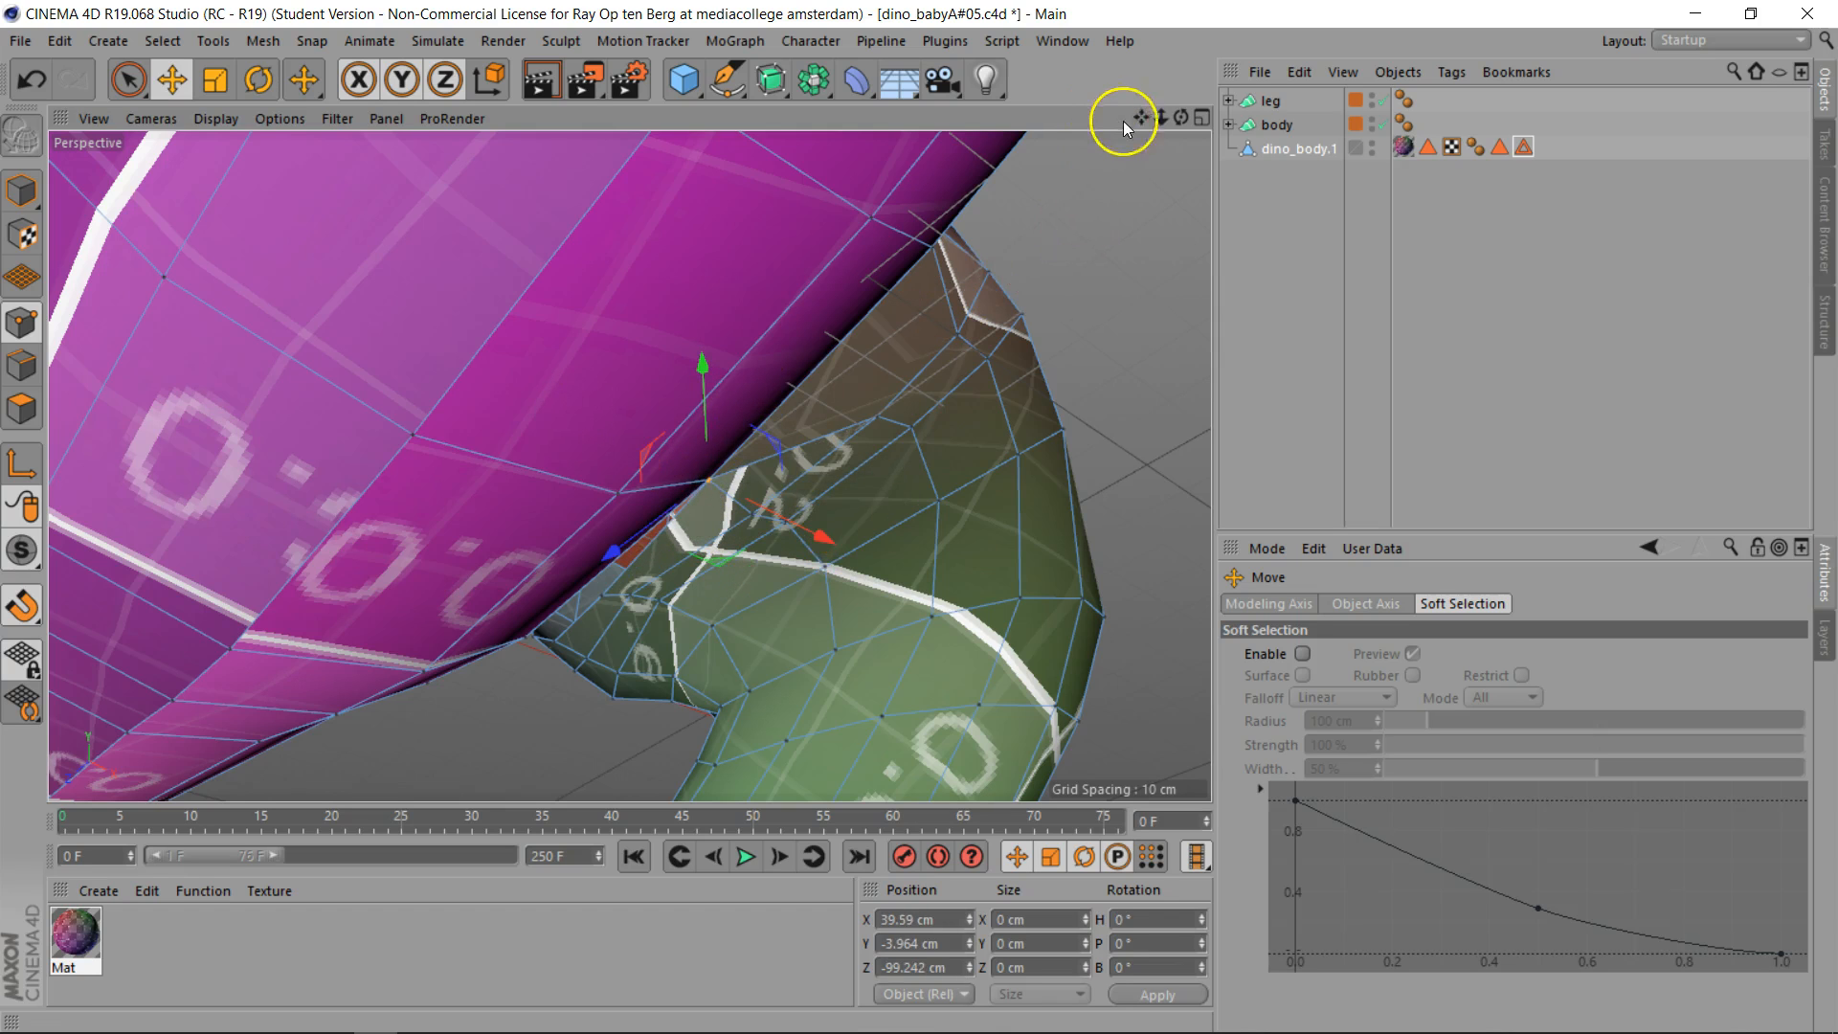
Snap the leg border point on the inner rear side onto the adjacent lower body vertex
{"action": "scroll", "coordinate": [737, 412], "scroll_direction": "up", "scroll_amount": 3}
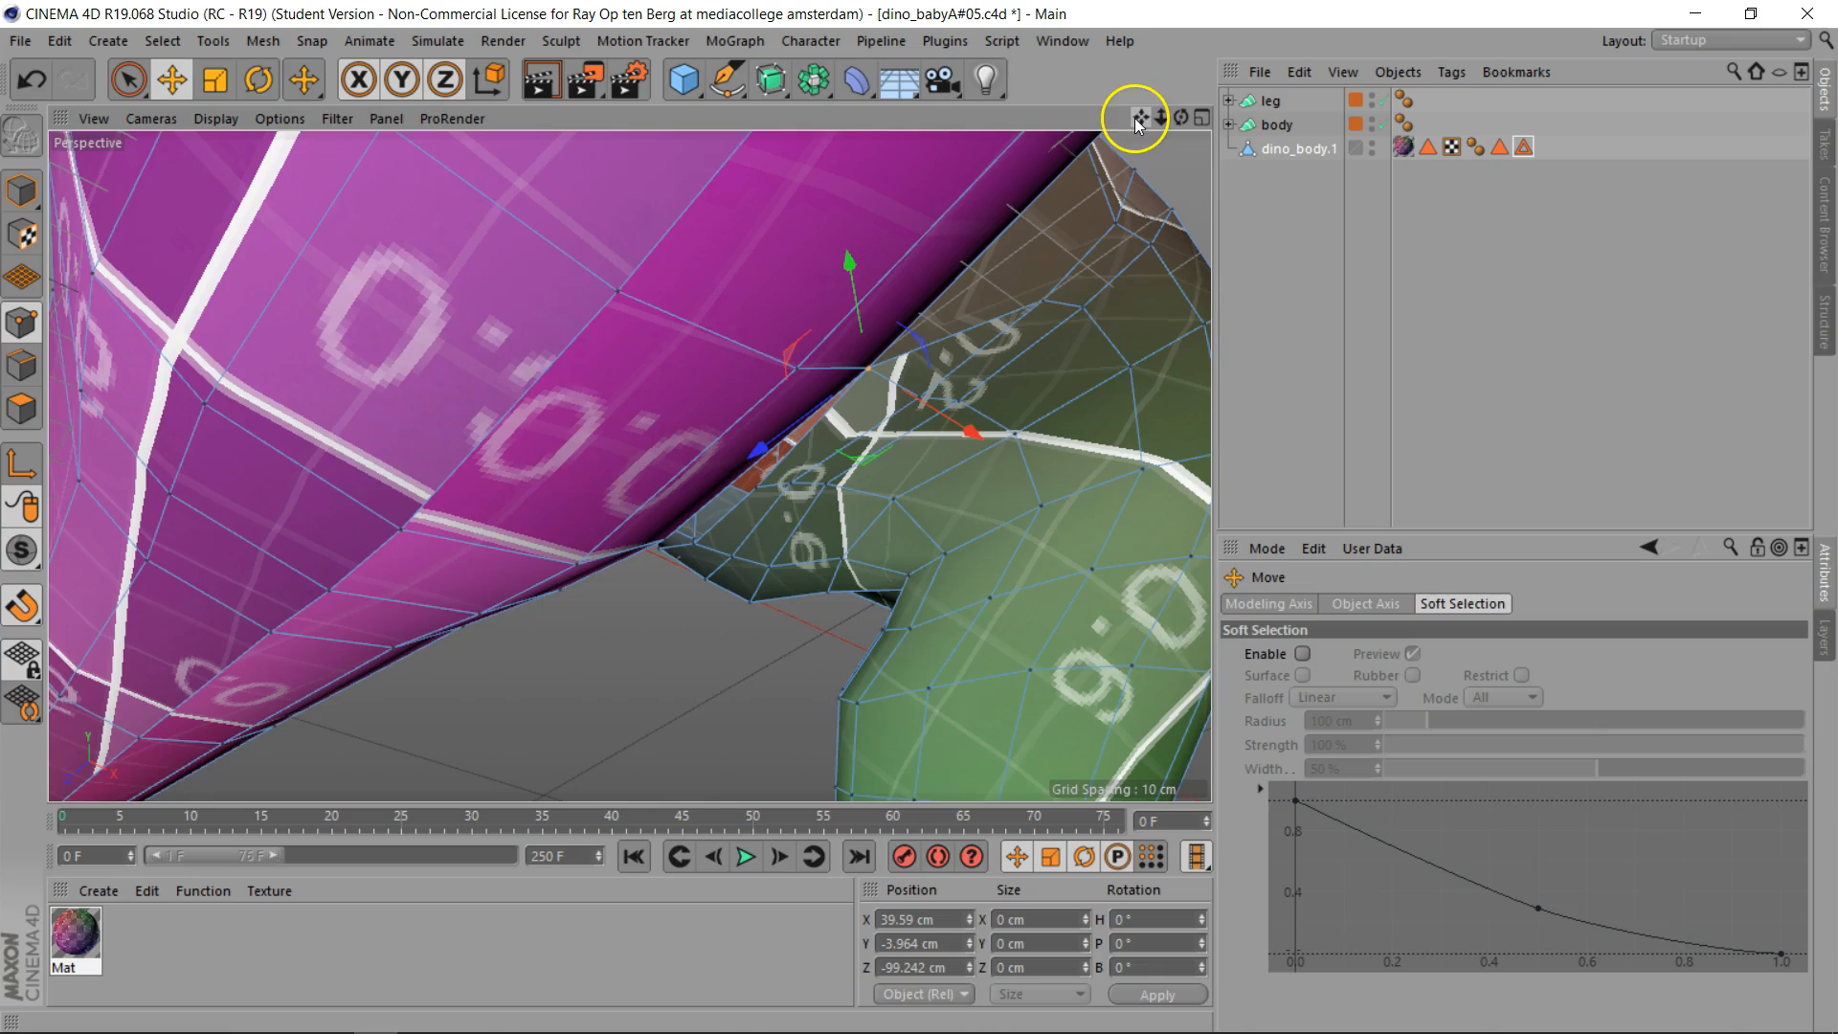
{"action": "left_click_drag", "start_coordinate": [1180, 117], "coordinate": [1063, 182]}
{"action": "left_click_drag", "start_coordinate": [919, 518], "coordinate": [919, 518]}
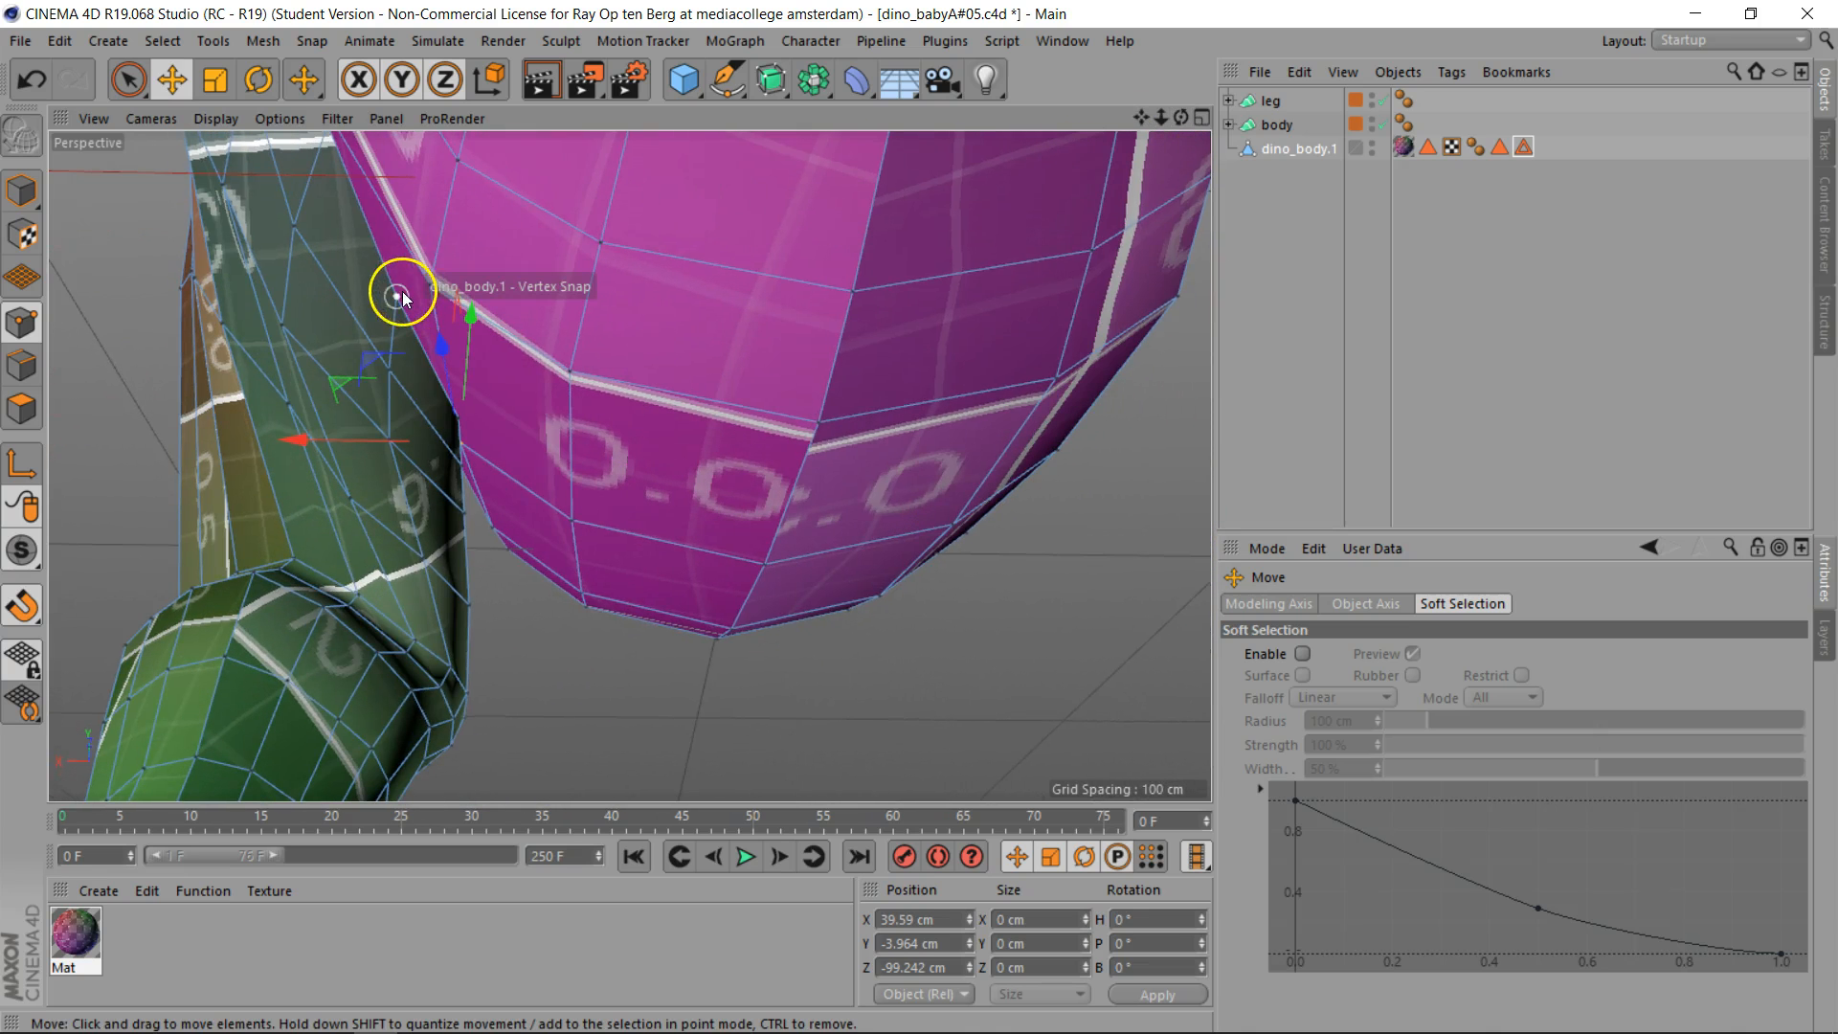
{"action": "left_click_drag", "start_coordinate": [402, 299], "coordinate": [428, 280]}
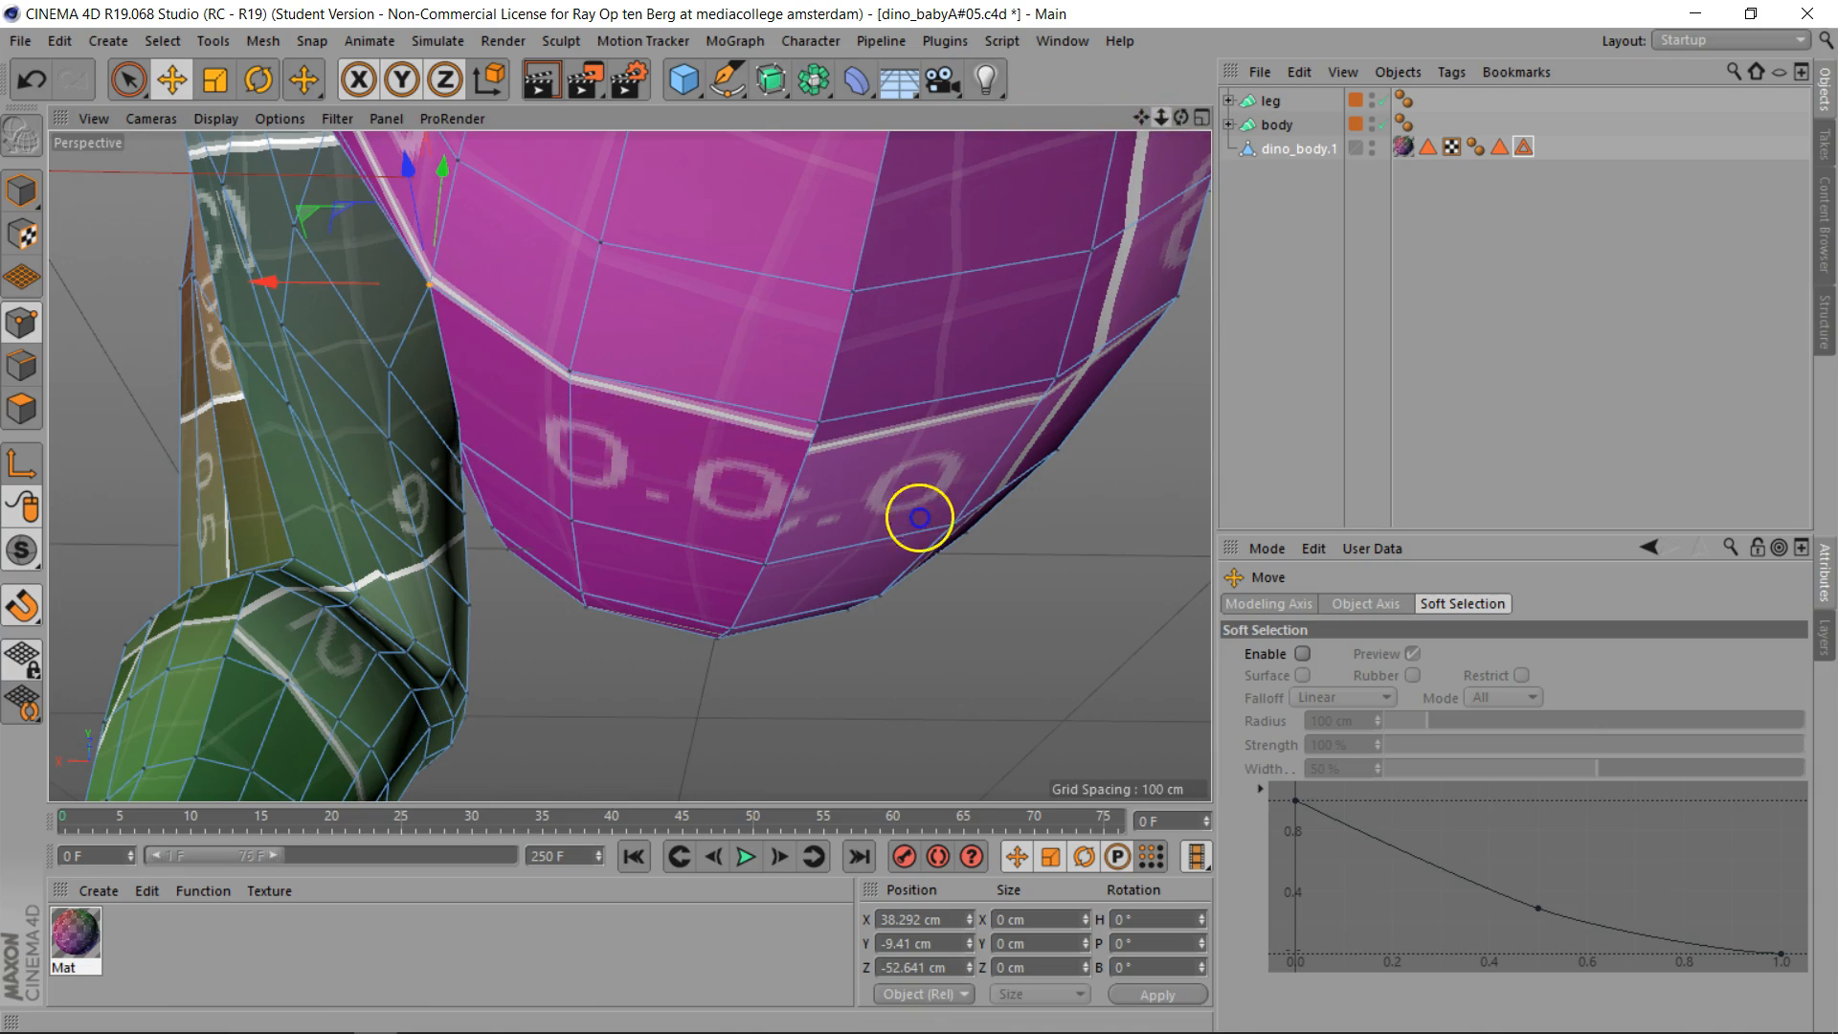
Snap the next rear leg border point onto the body vertex just above, below the horizontal white grid line
{"action": "mouse_move", "coordinate": [1180, 117]}
{"action": "left_mouse_down"}
{"action": "mouse_move", "coordinate": [1149, 130]}
{"action": "mouse_move", "coordinate": [1180, 117]}
{"action": "left_mouse_up"}
{"action": "left_click_drag", "start_coordinate": [517, 474], "coordinate": [490, 463]}
{"action": "left_click_drag", "start_coordinate": [657, 588], "coordinate": [388, 367]}
{"action": "left_click_drag", "start_coordinate": [1183, 117], "coordinate": [629, 466]}
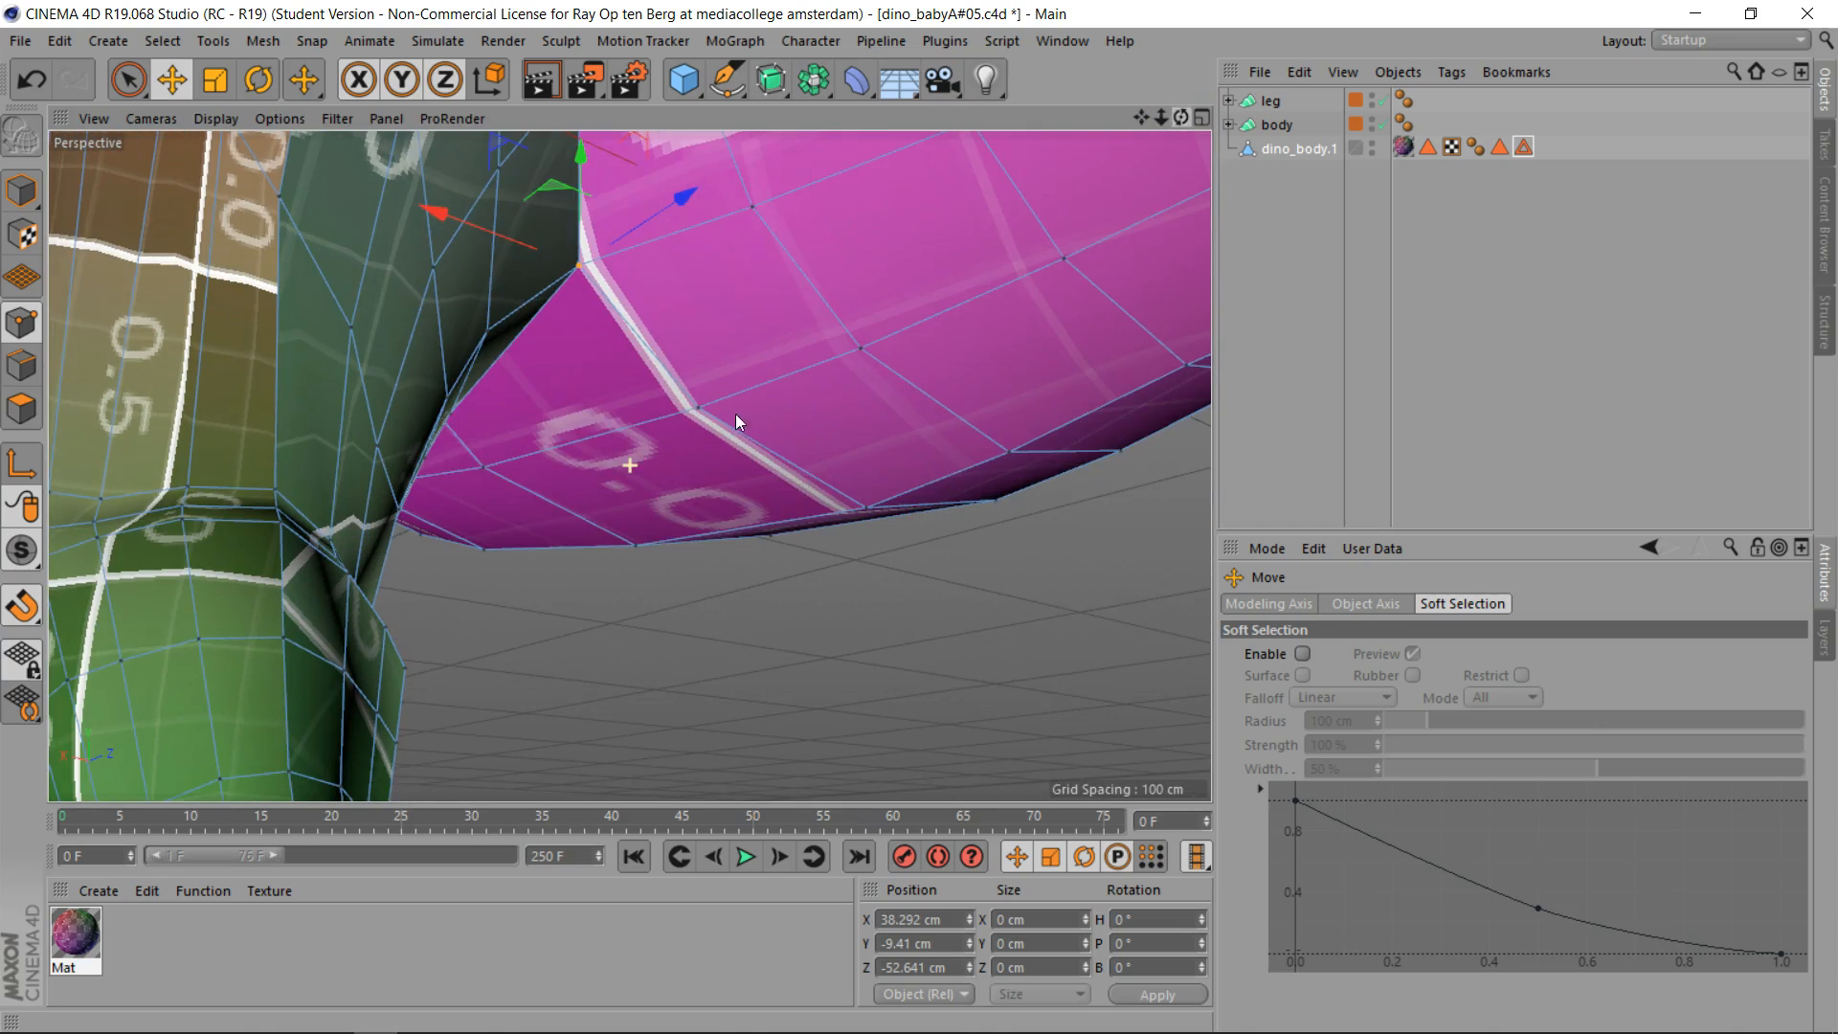
{"action": "left_click_drag", "start_coordinate": [1129, 113], "coordinate": [630, 466]}
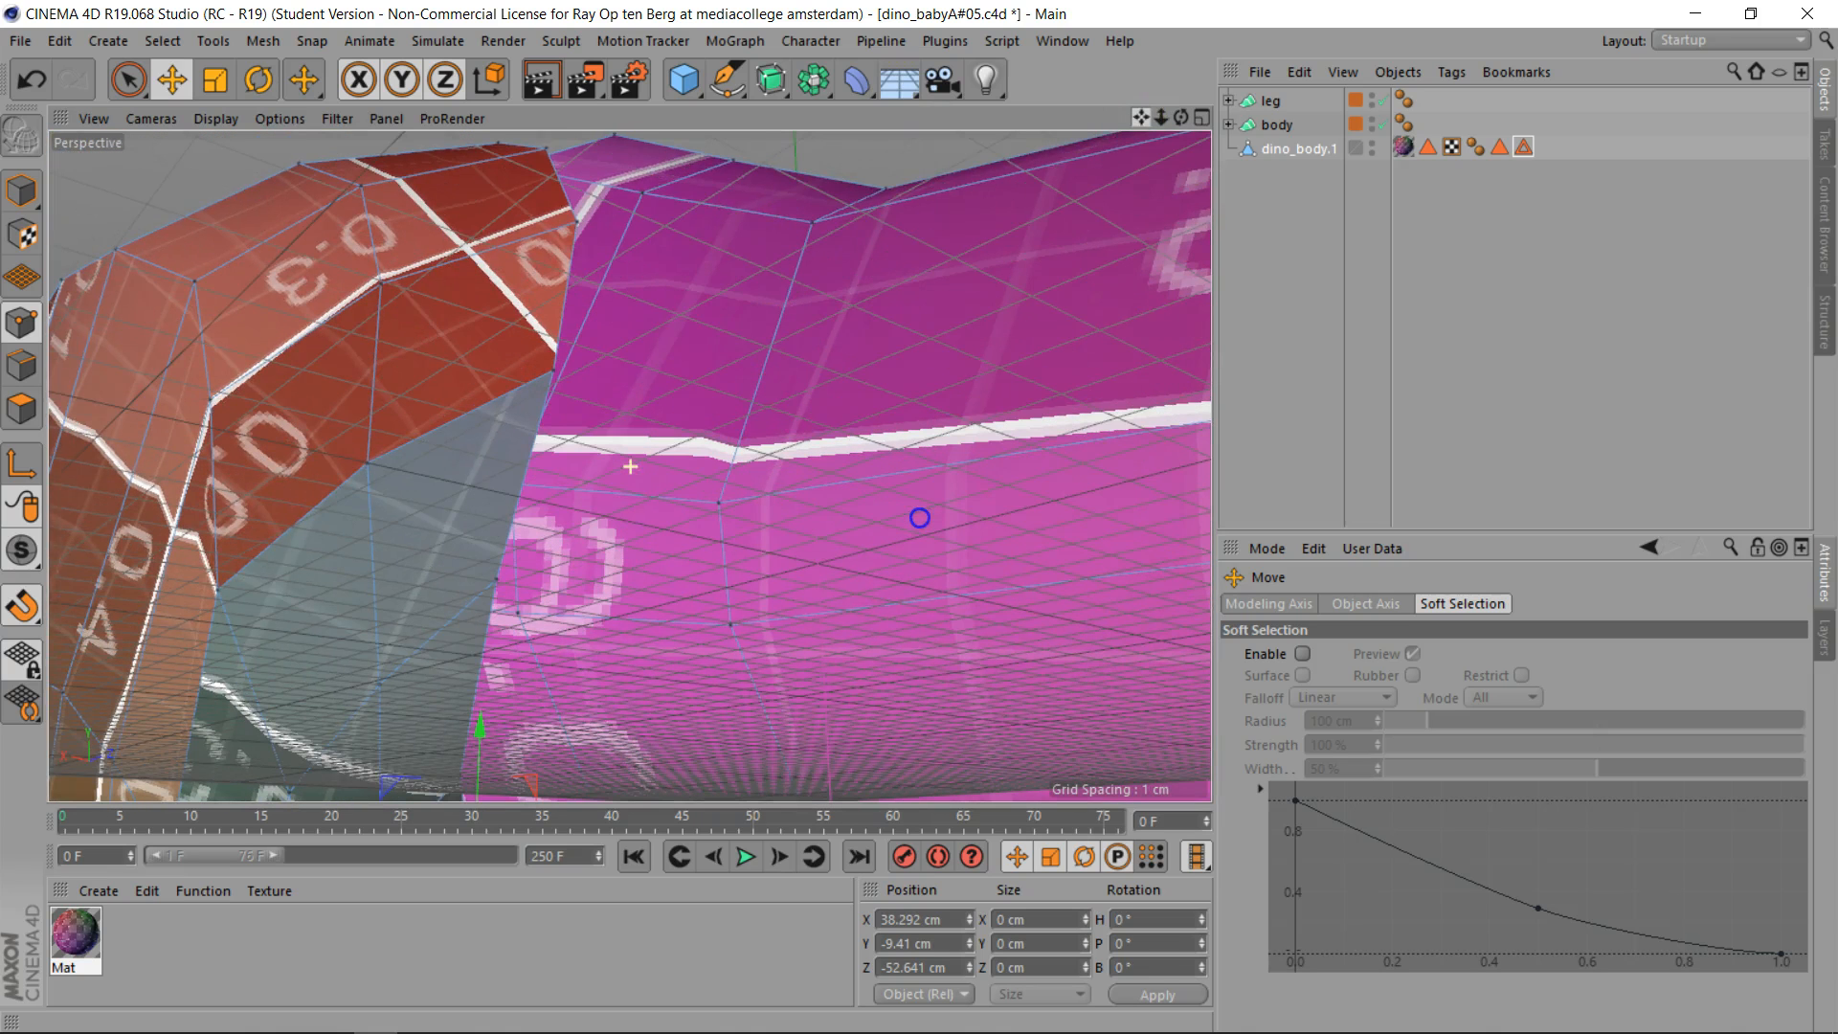
{"action": "left_click_drag", "start_coordinate": [1166, 119], "coordinate": [630, 466]}
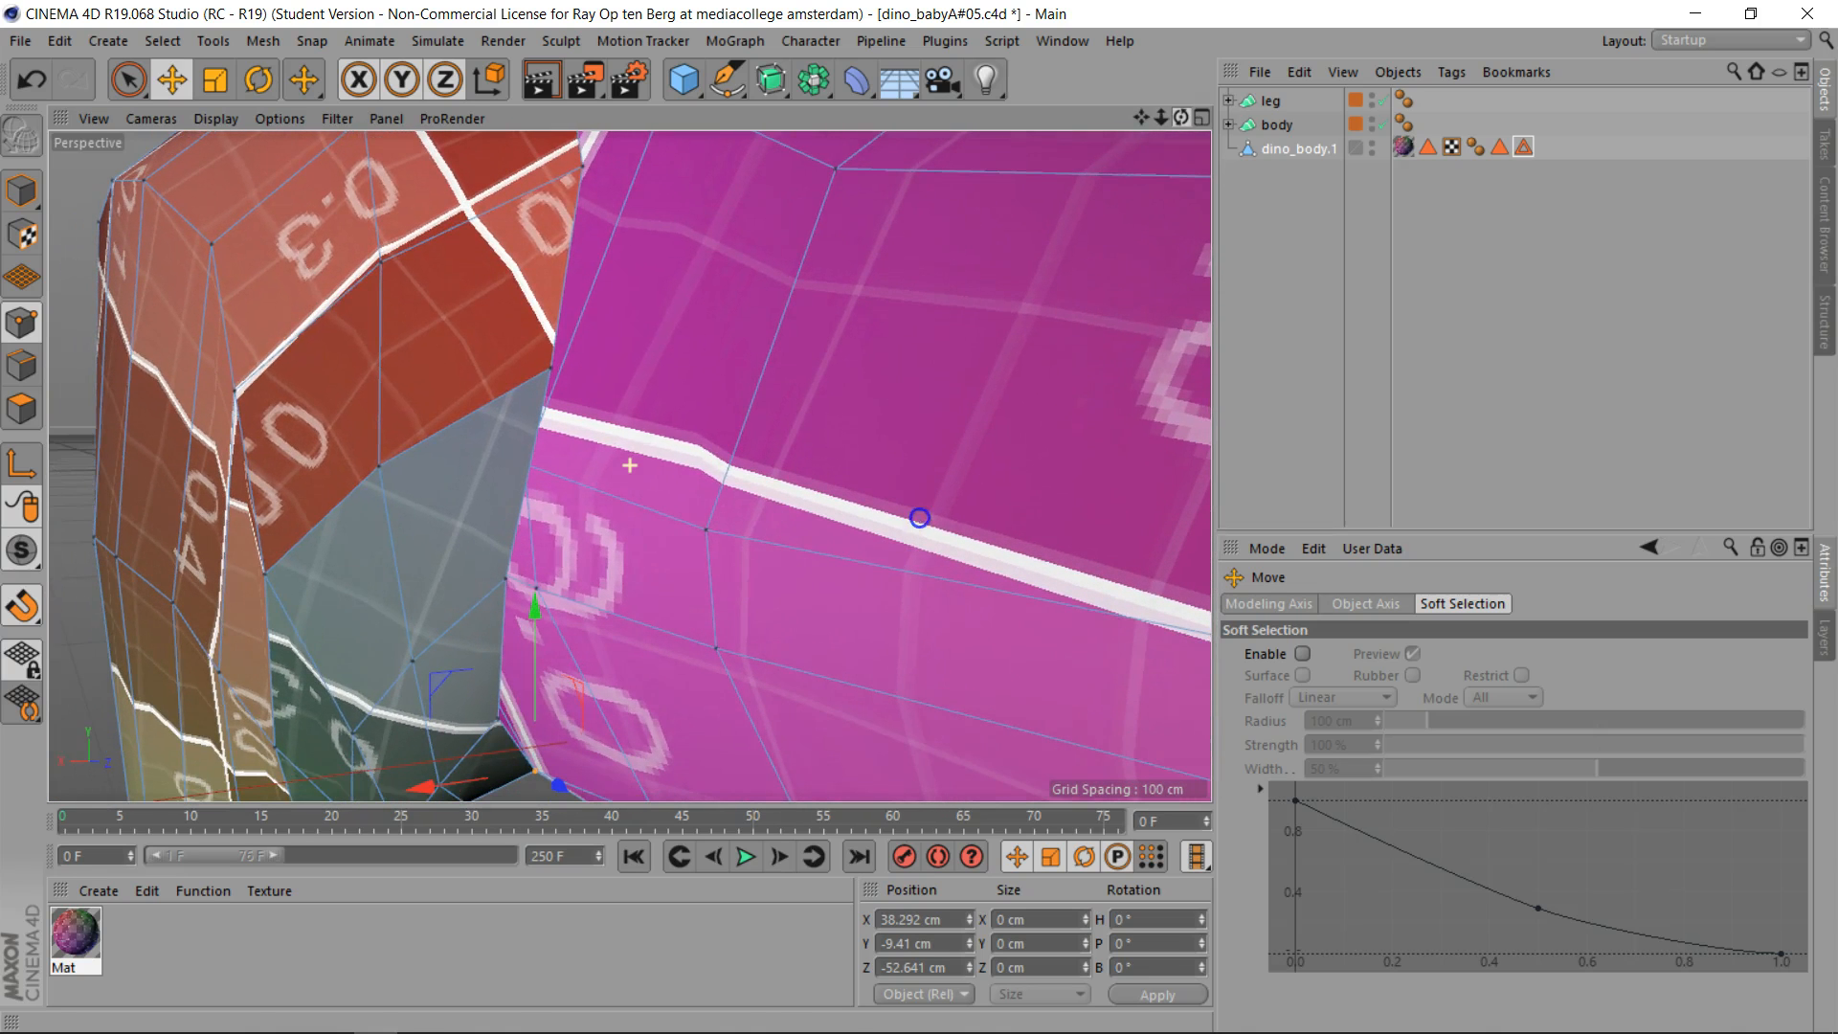
{"action": "left_click_drag", "start_coordinate": [525, 644], "coordinate": [507, 580]}
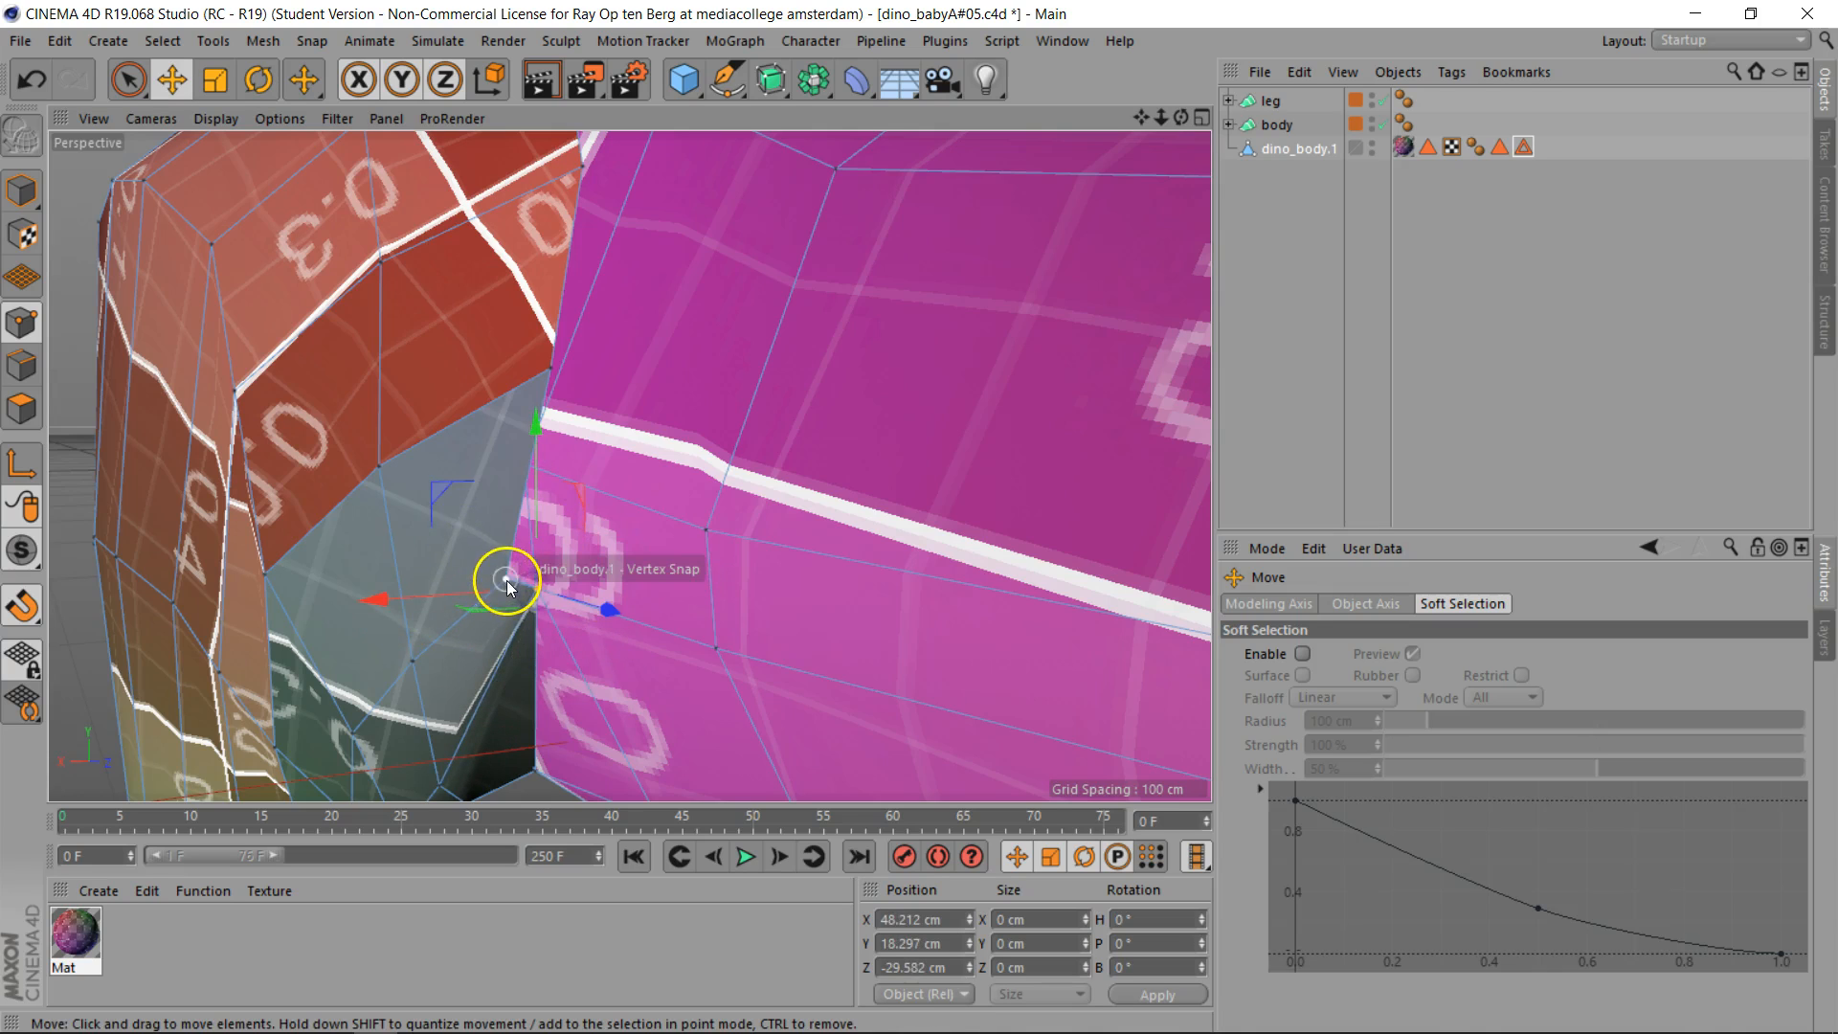
{"action": "left_click_drag", "start_coordinate": [594, 644], "coordinate": [534, 595]}
Snap the next two rear leg border points, going up the body's side, onto their neighbouring body vertices
{"action": "left_click_drag", "start_coordinate": [1178, 135], "coordinate": [632, 400], "text": "alt"}
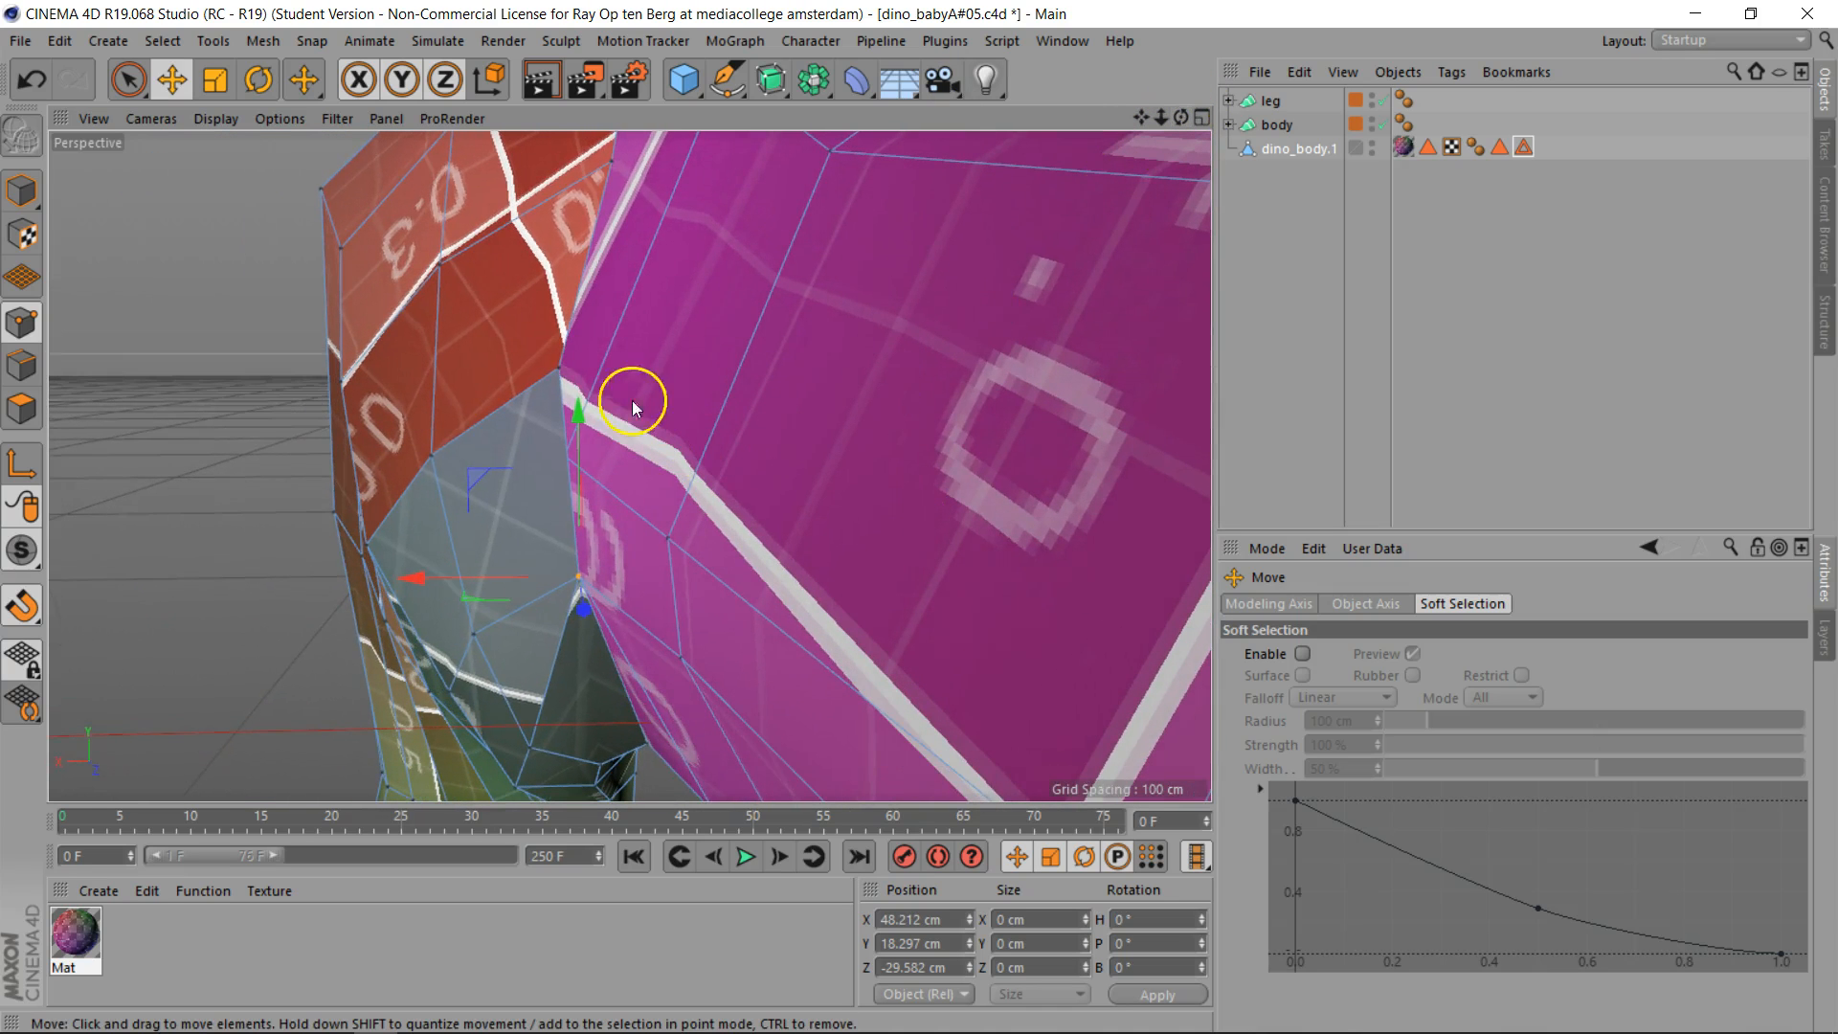
{"action": "left_click", "coordinate": [560, 370]}
{"action": "left_click_drag", "start_coordinate": [622, 464], "coordinate": [561, 459]}
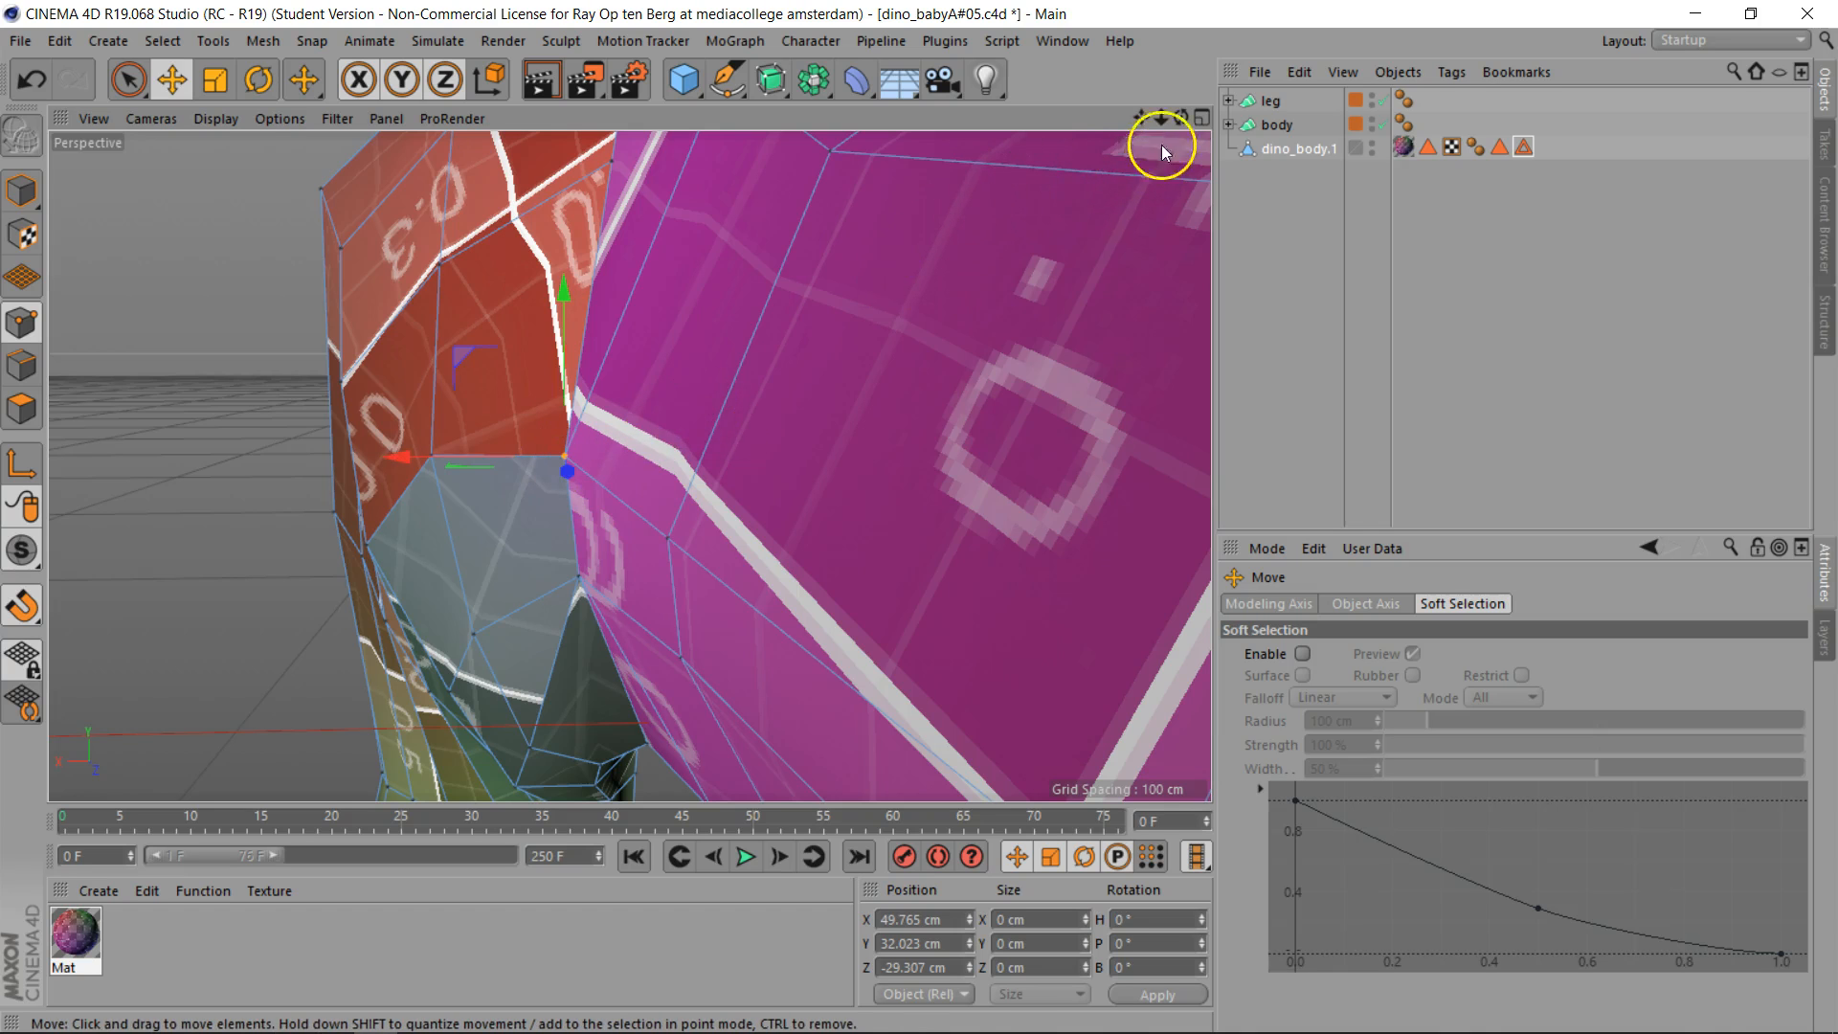
{"action": "mouse_move", "coordinate": [1180, 119]}
{"action": "left_mouse_down"}
{"action": "mouse_move", "coordinate": [1148, 124]}
{"action": "mouse_move", "coordinate": [1196, 122]}
{"action": "mouse_move", "coordinate": [1149, 120]}
{"action": "left_mouse_up"}
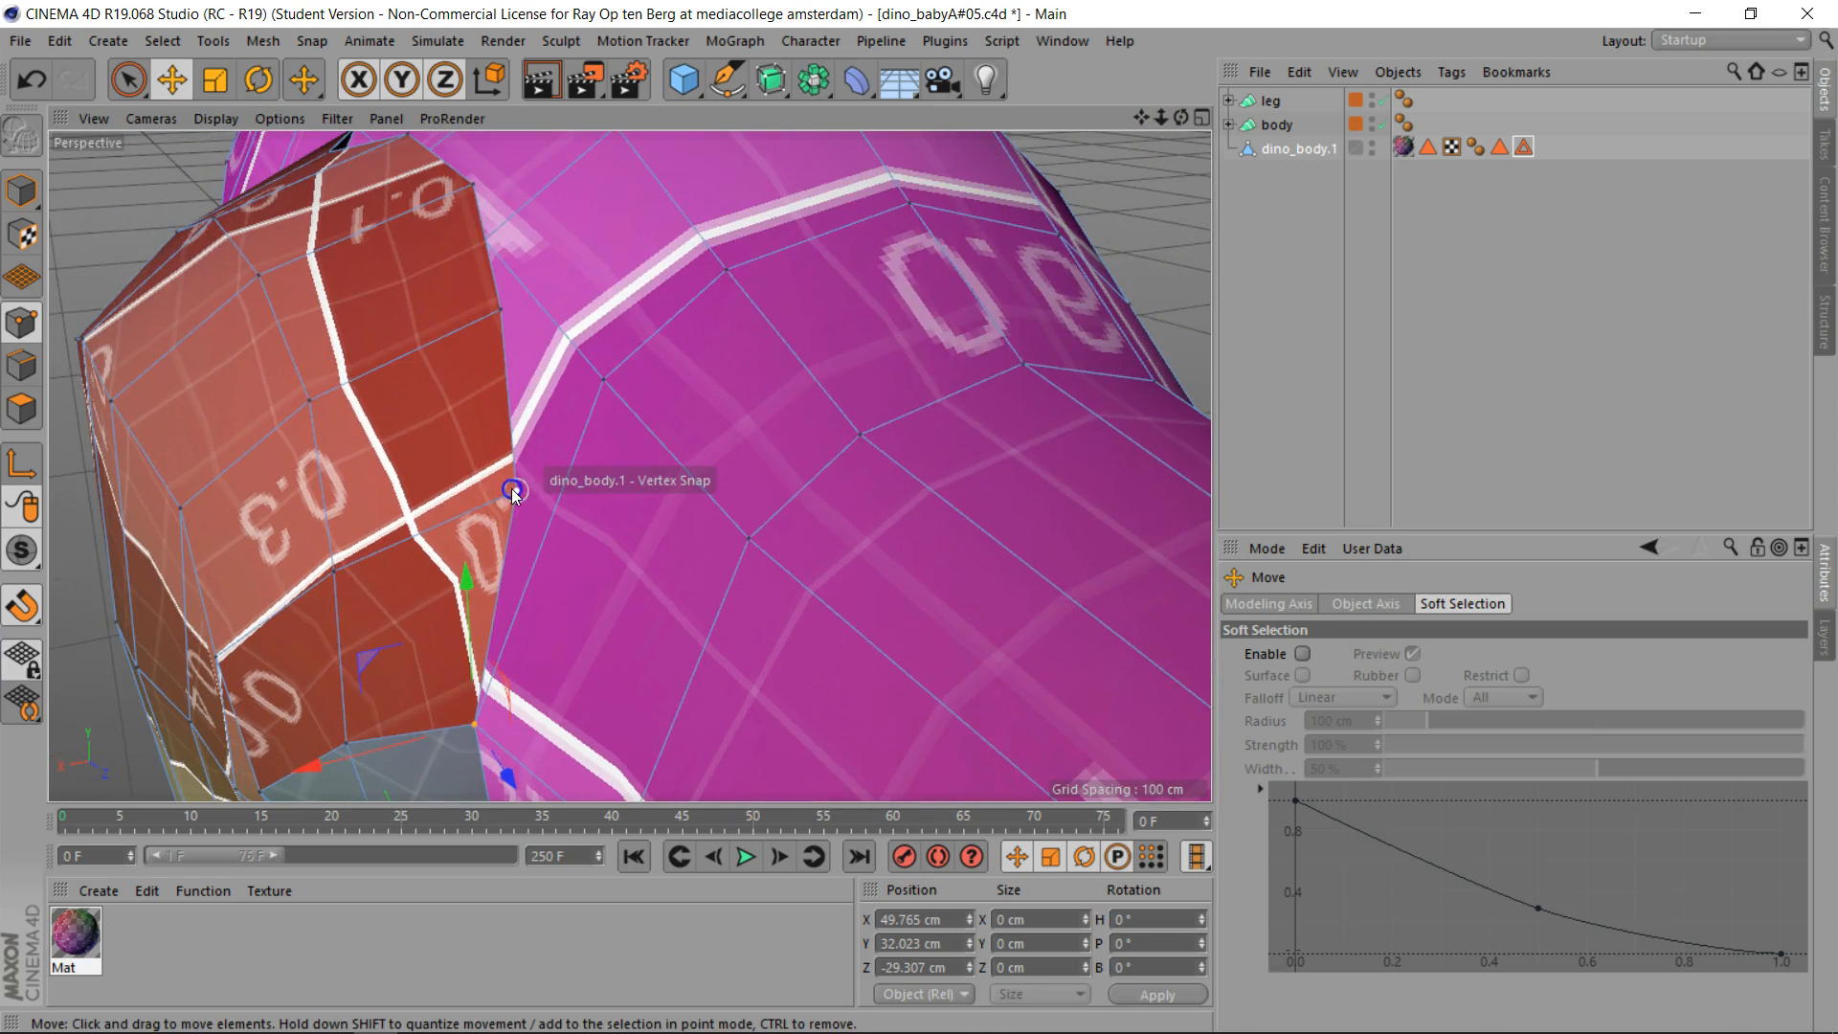
{"action": "left_click_drag", "start_coordinate": [616, 451], "coordinate": [604, 380]}
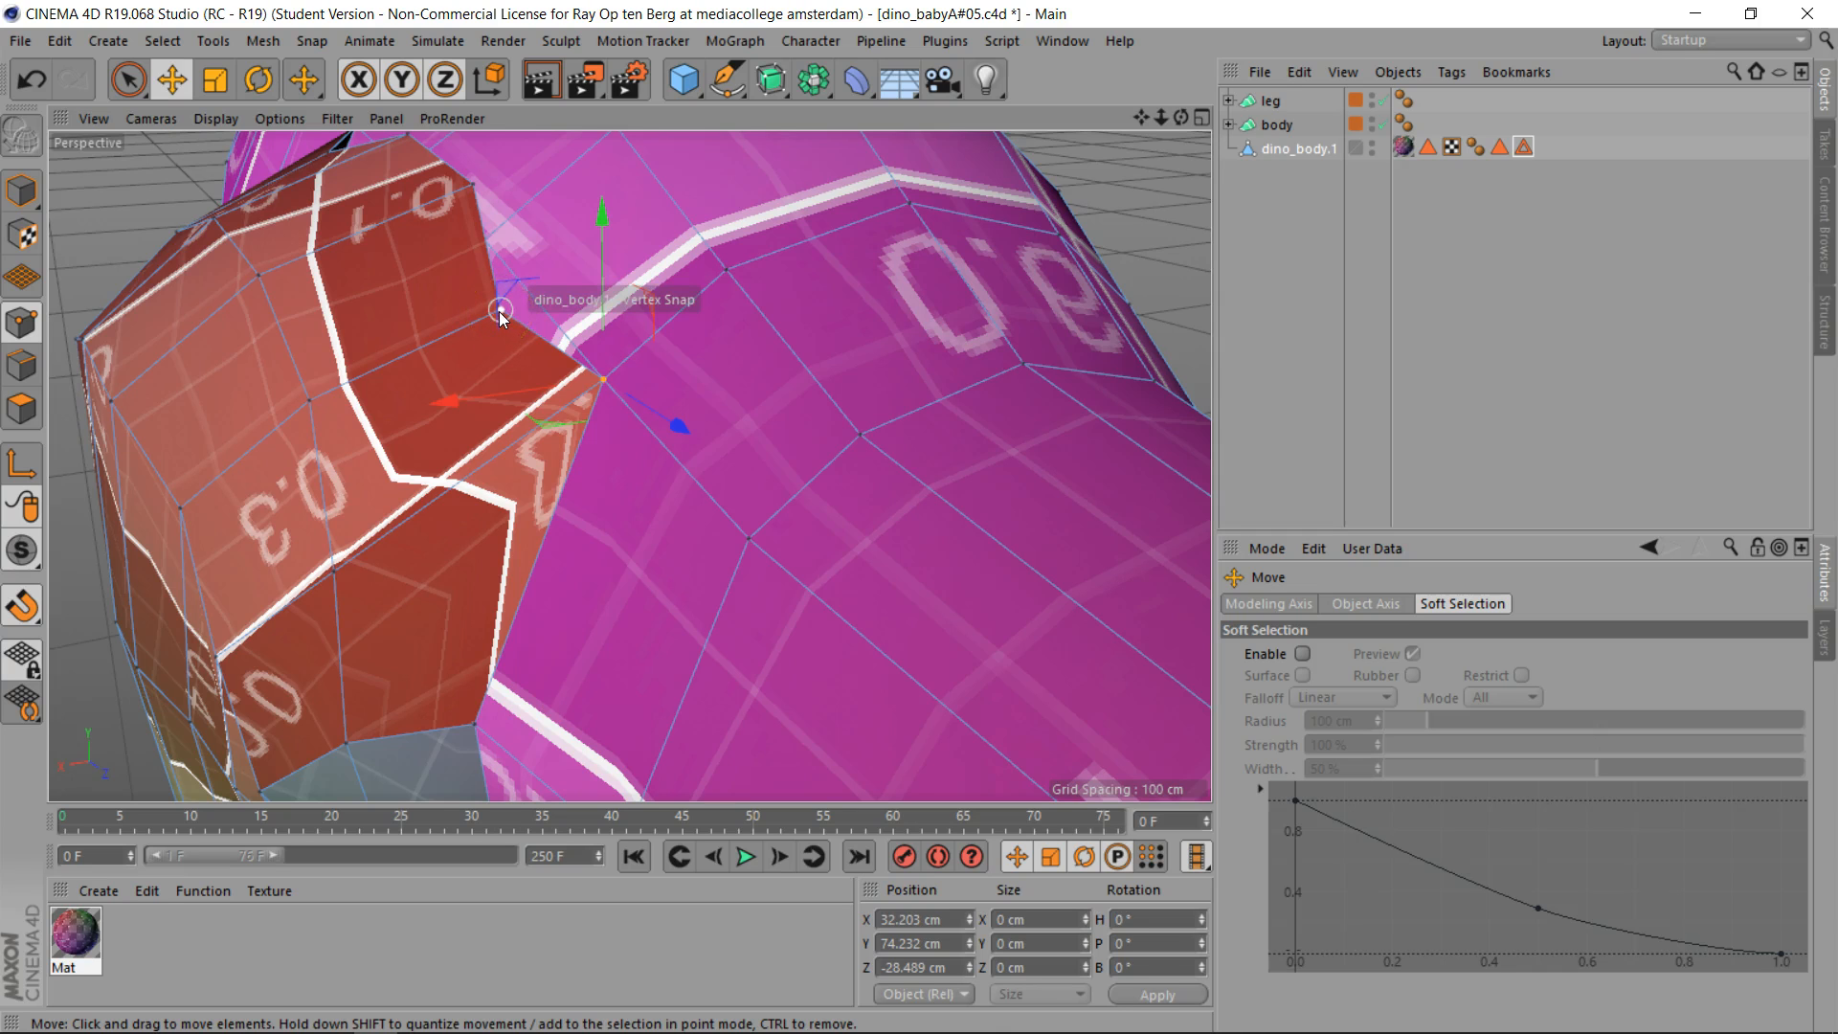
Snap the remaining open leg border points at the top of the hip onto the nearest body vertices
{"action": "left_click_drag", "start_coordinate": [1182, 116], "coordinate": [919, 517]}
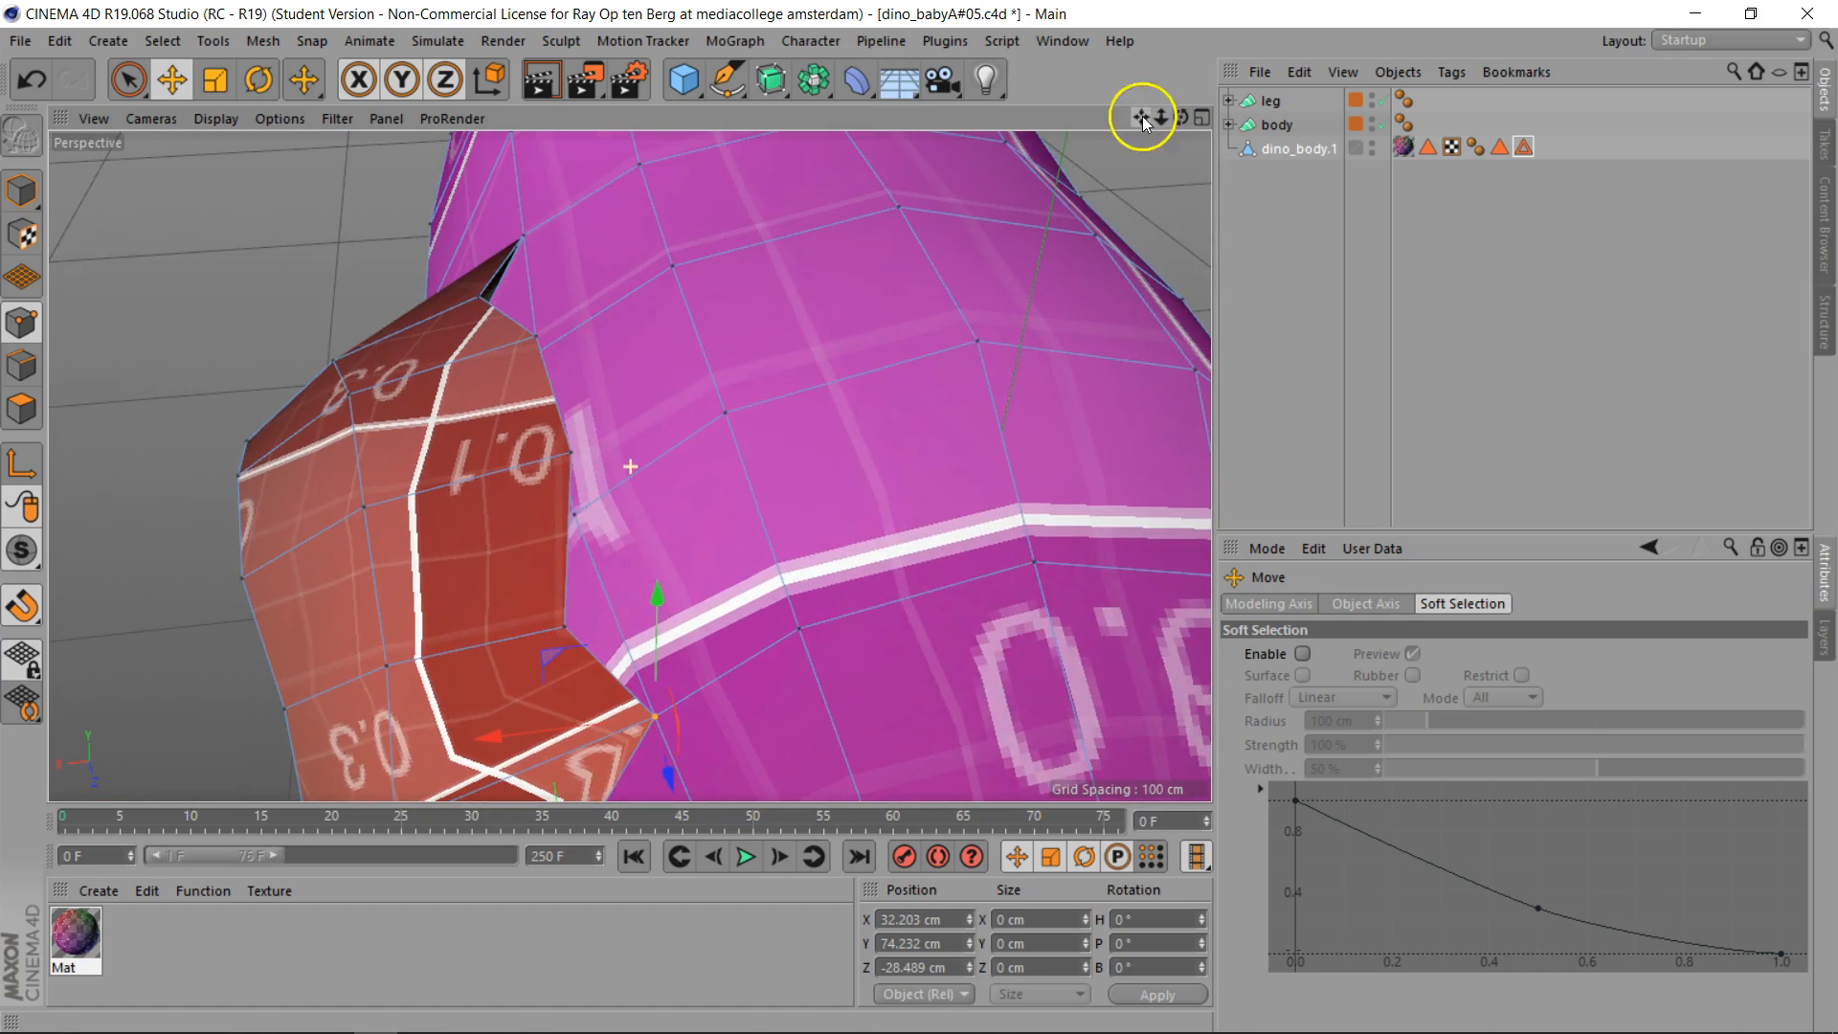
{"action": "left_click", "coordinate": [535, 334]}
{"action": "left_click_drag", "start_coordinate": [577, 367], "coordinate": [485, 297]}
{"action": "left_click_drag", "start_coordinate": [574, 356], "coordinate": [571, 452]}
{"action": "left_click_drag", "start_coordinate": [632, 529], "coordinate": [564, 628]}
{"action": "left_click_drag", "start_coordinate": [641, 569], "coordinate": [574, 519]}
Restore the stored edge selection of the leg border, convert it with Edge to Spline, and move the spline out of dino_body.1
{"action": "mouse_move", "coordinate": [1180, 118]}
{"action": "left_mouse_down"}
{"action": "mouse_move", "coordinate": [1139, 134]}
{"action": "mouse_move", "coordinate": [1234, 100]}
{"action": "mouse_move", "coordinate": [1133, 143]}
{"action": "mouse_move", "coordinate": [1242, 103]}
{"action": "mouse_move", "coordinate": [1164, 118]}
{"action": "left_mouse_up"}
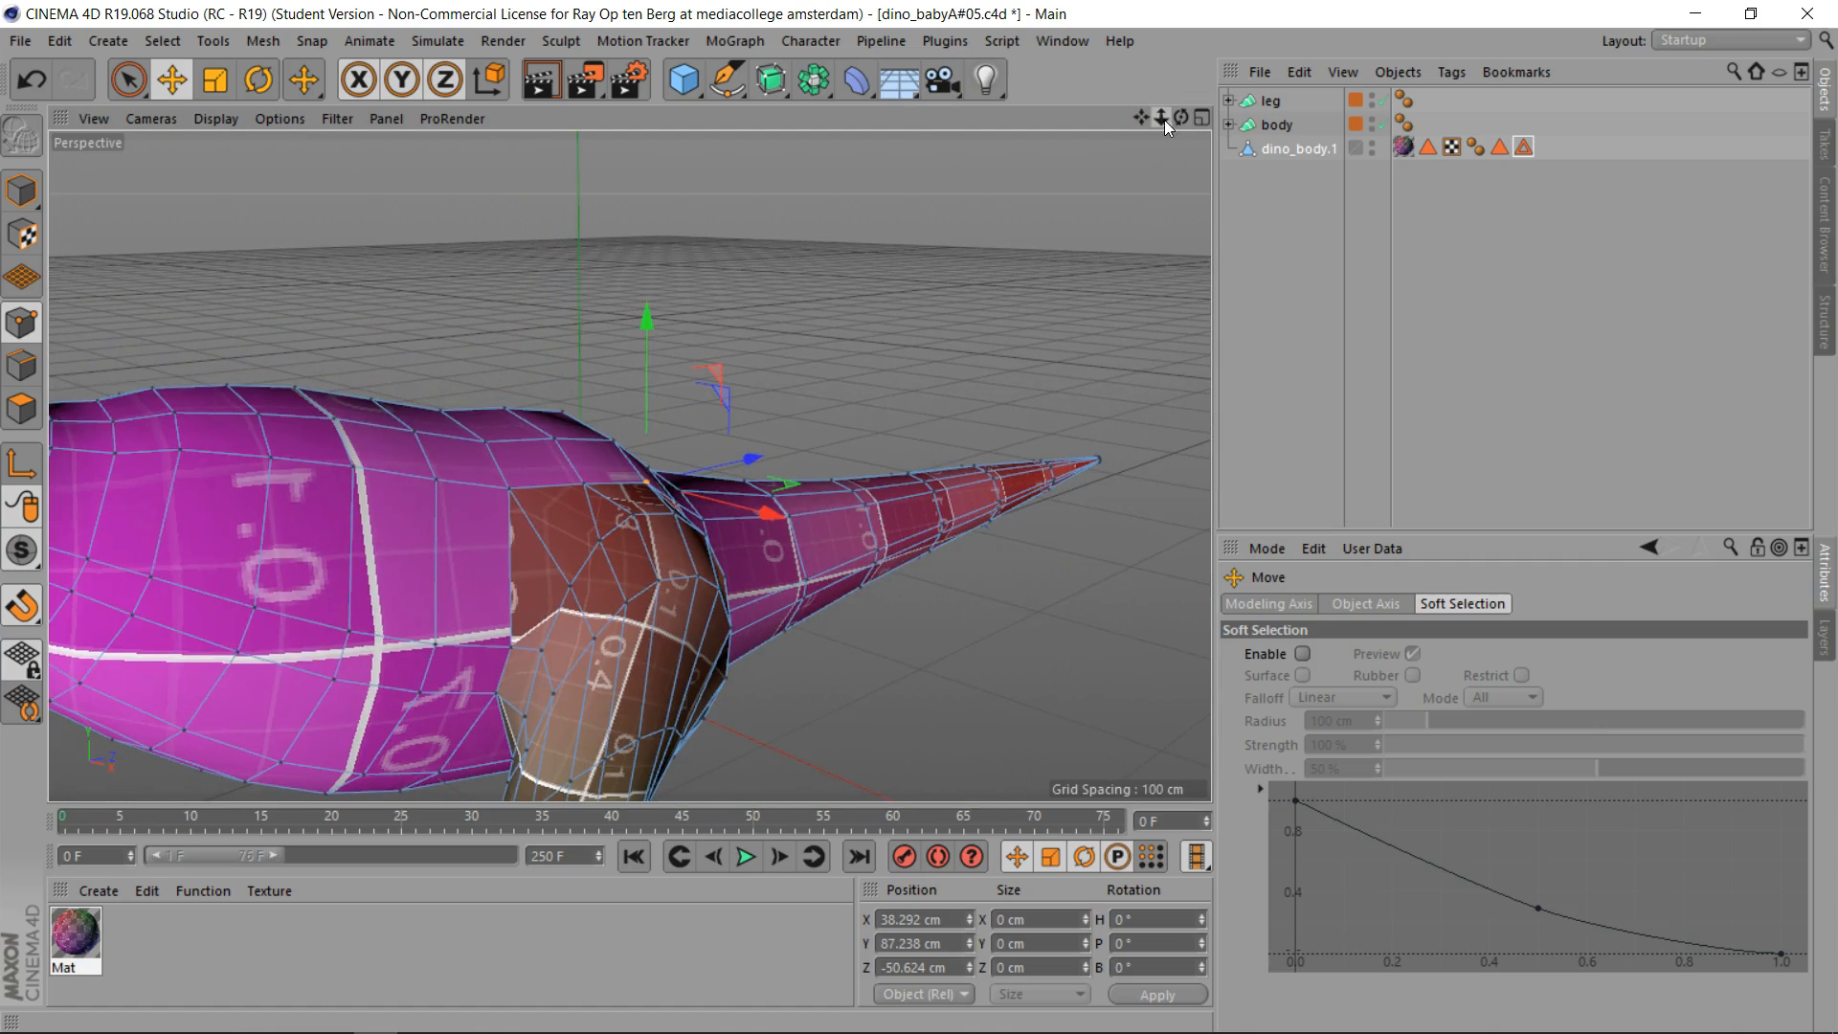
{"action": "left_click", "coordinate": [1524, 148]}
{"action": "double_click", "coordinate": [1524, 149]}
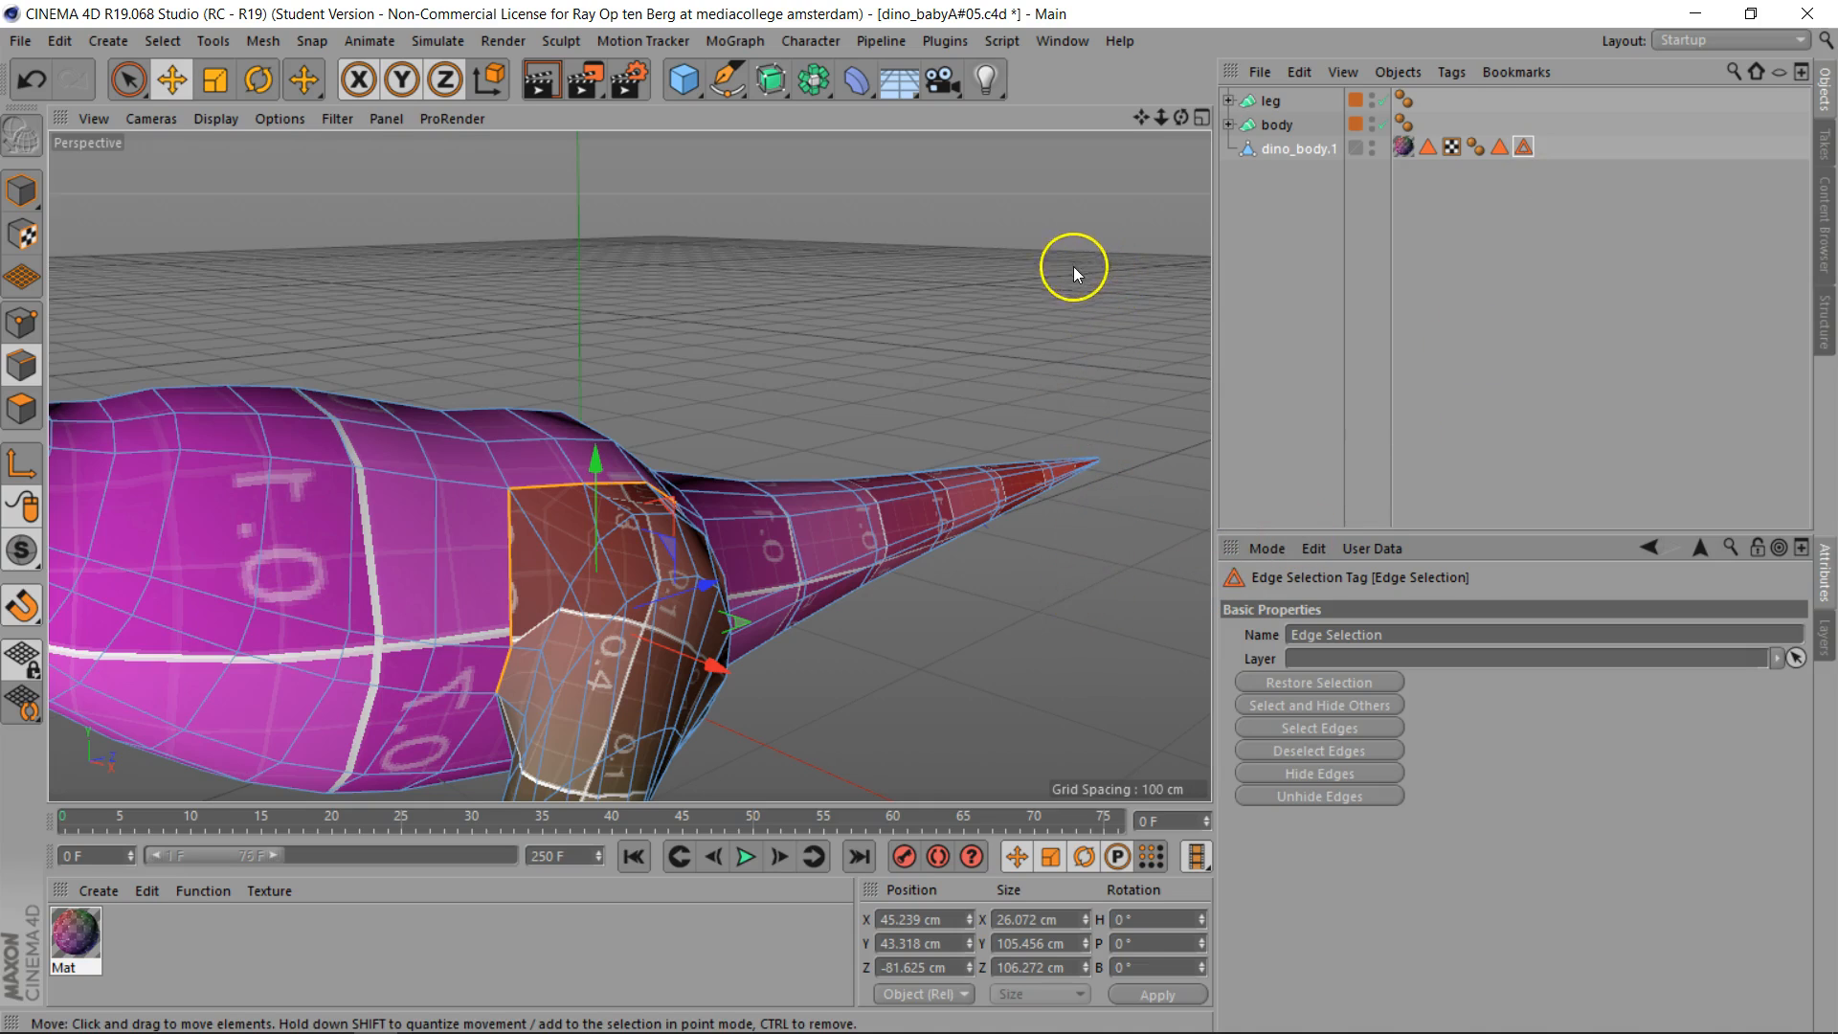
{"action": "left_click", "coordinate": [251, 42]}
{"action": "mouse_move", "coordinate": [302, 95]}
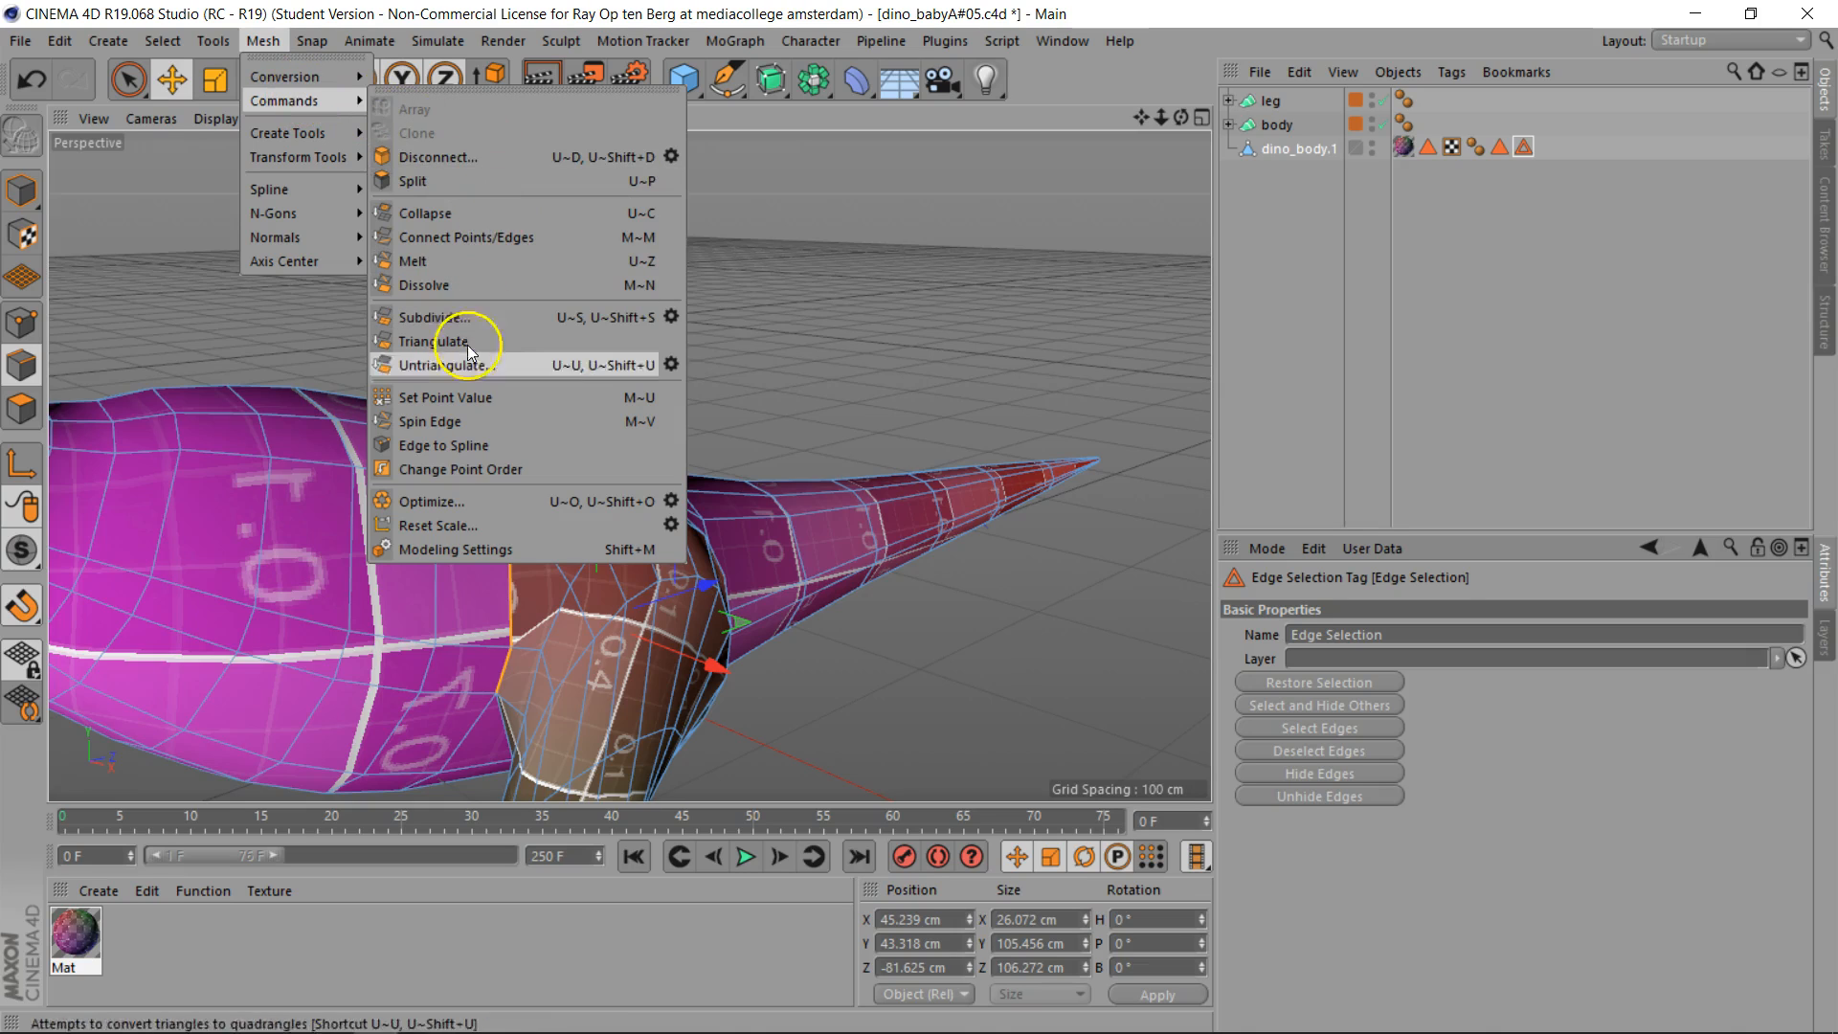
{"action": "left_click", "coordinate": [485, 446]}
{"action": "left_click", "coordinate": [1228, 149]}
{"action": "left_click", "coordinate": [1304, 173]}
{"action": "left_click_drag", "start_coordinate": [1044, 203], "coordinate": [1292, 257]}
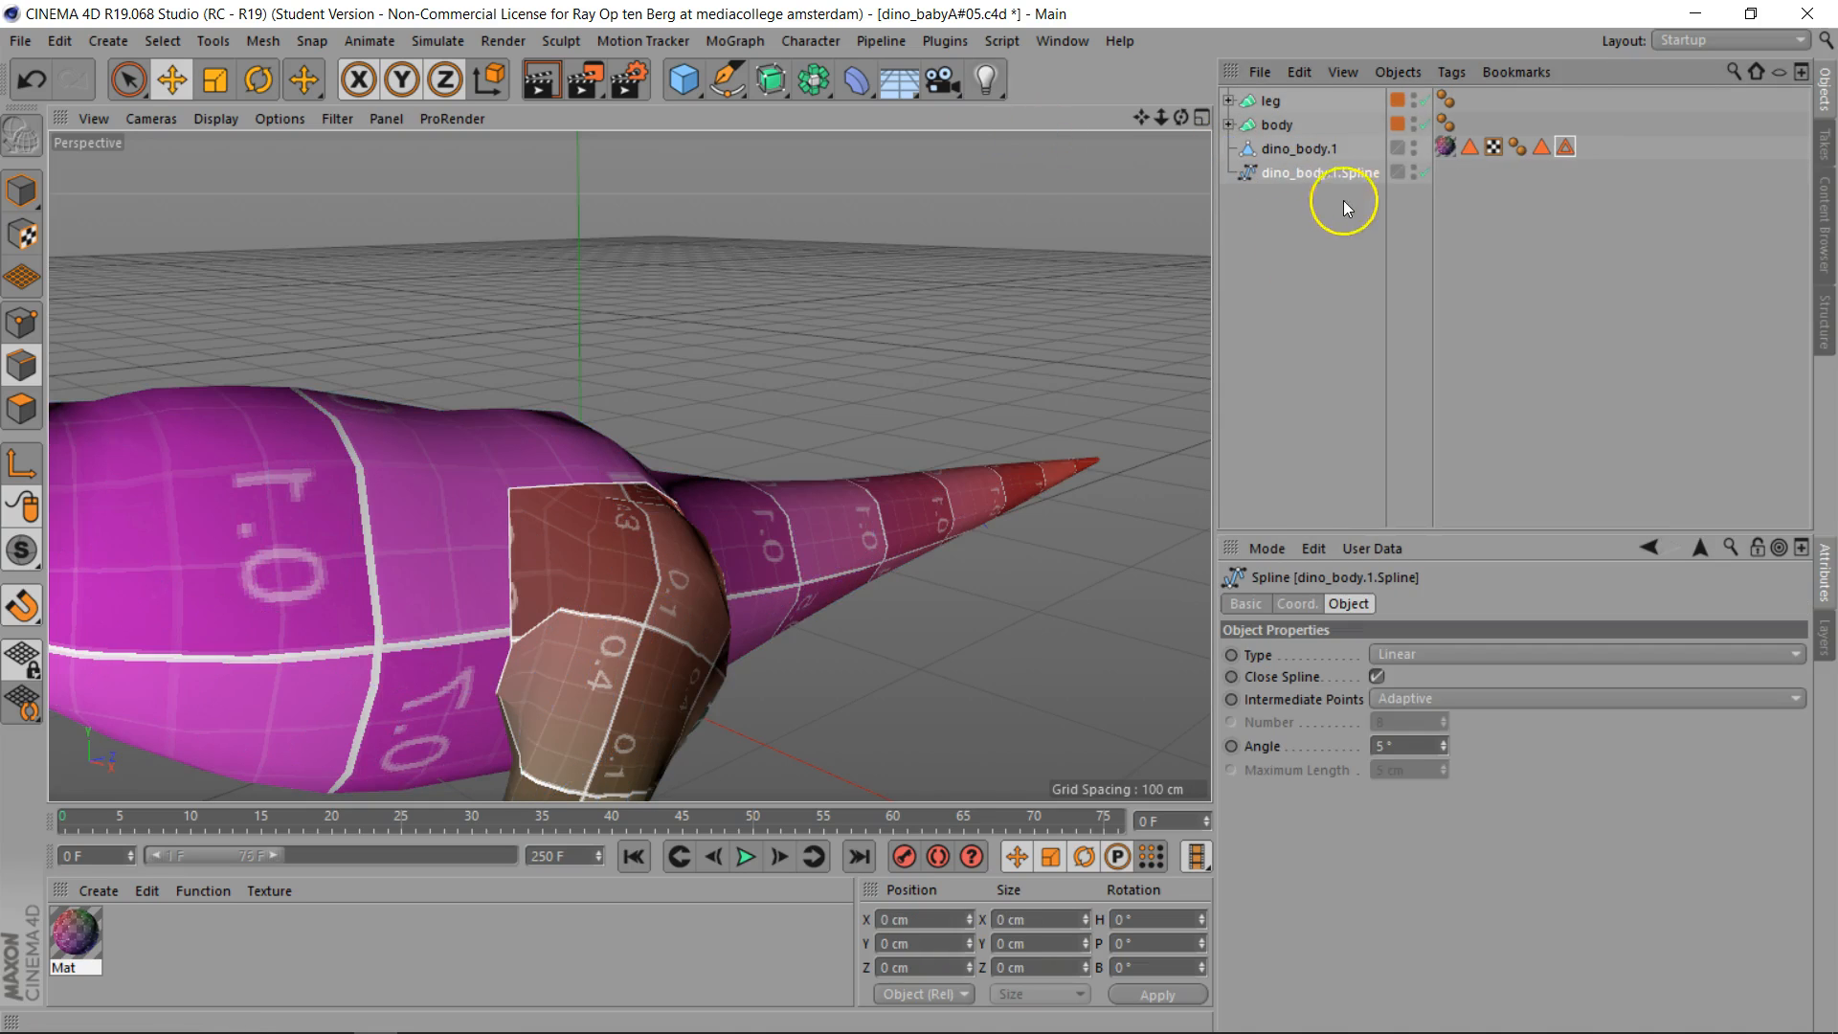
Hide the polygons stored in the leg polygon selection of dino_body.1
{"action": "left_click", "coordinate": [1541, 149]}
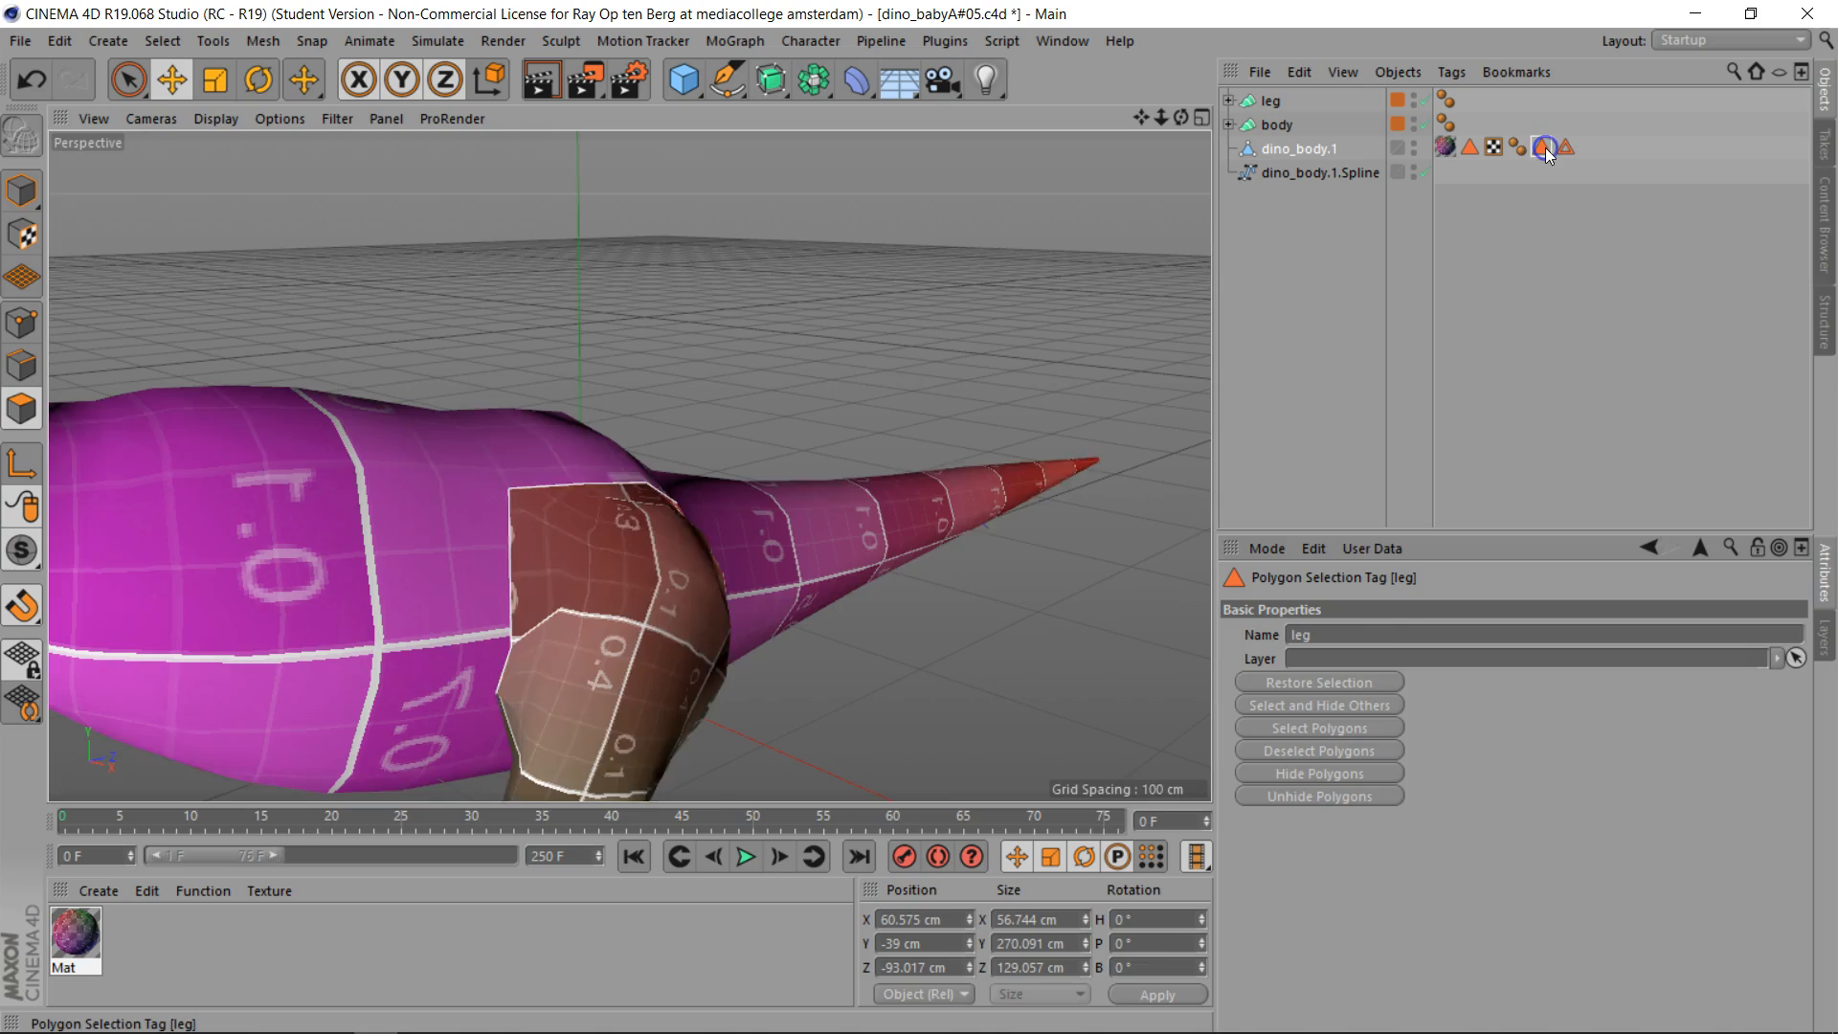
{"action": "left_click", "coordinate": [1319, 773]}
{"action": "left_click_drag", "start_coordinate": [1181, 118], "coordinate": [920, 518]}
{"action": "left_click_drag", "start_coordinate": [1142, 122], "coordinate": [919, 518]}
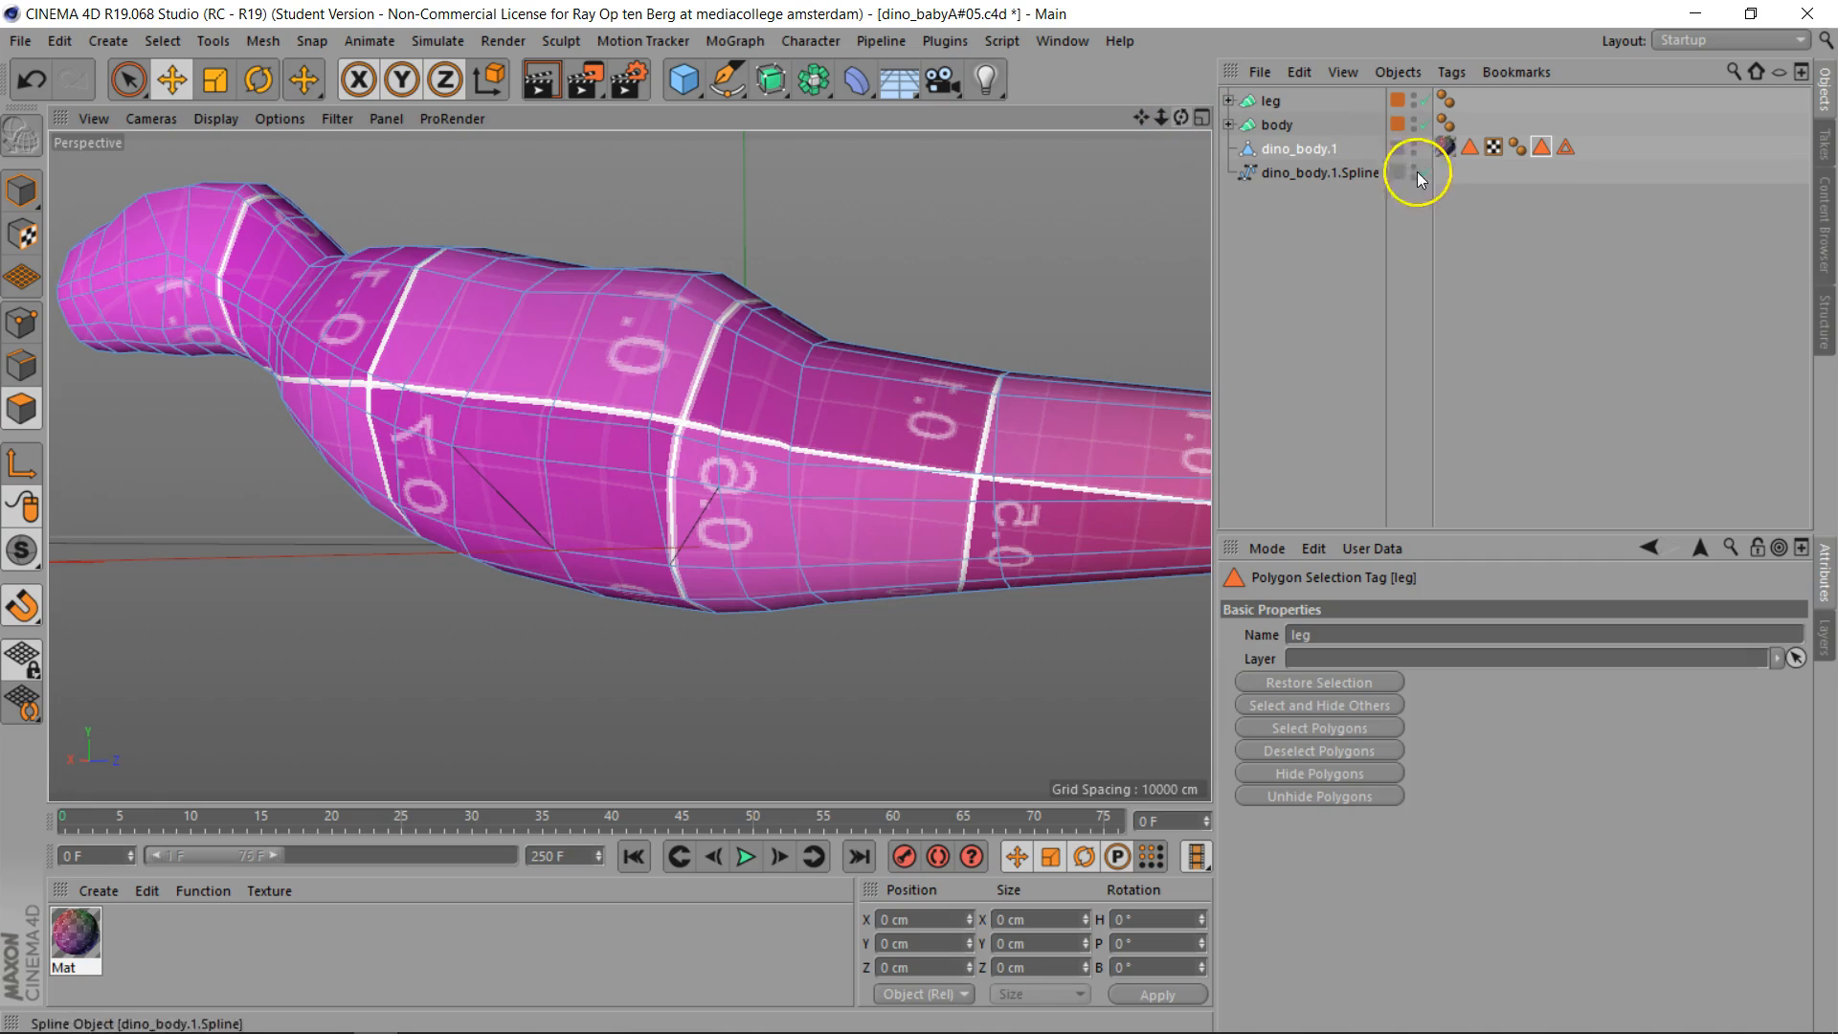
Line-cut the body polygon at the outline's lower front corner diagonally between its two vertices on the spline
{"action": "left_click", "coordinate": [1491, 209]}
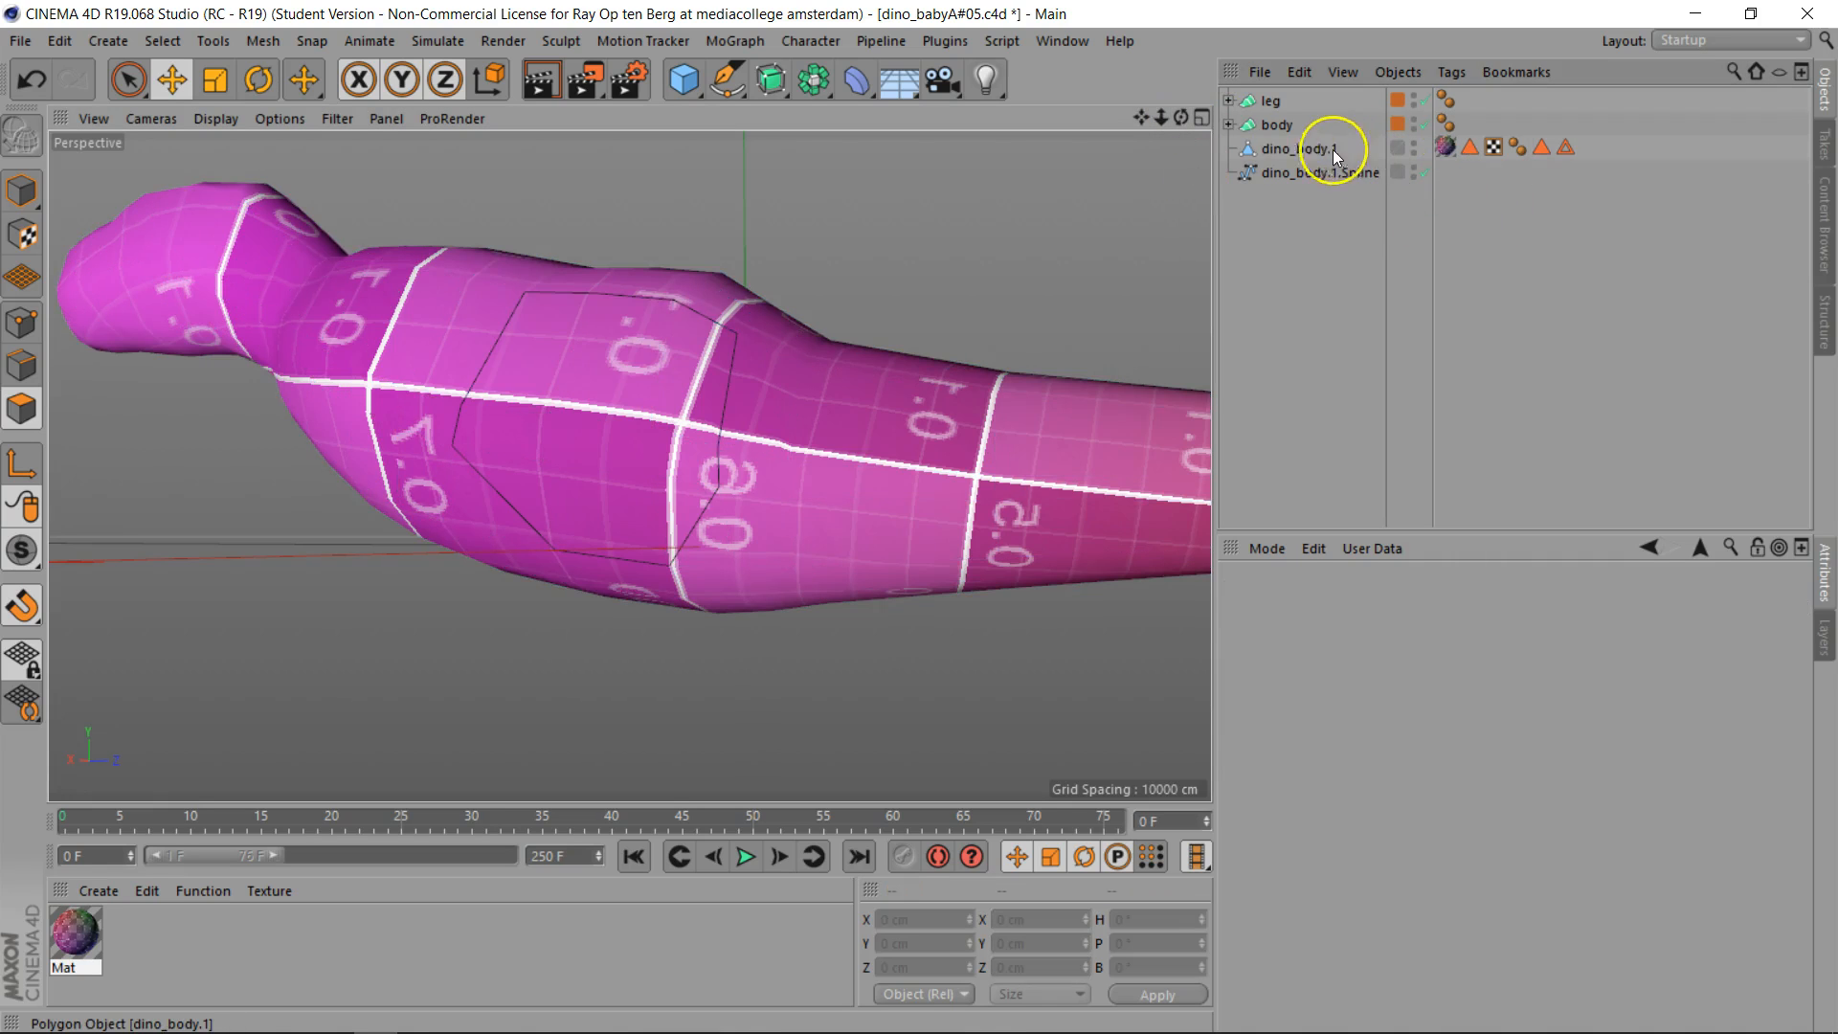
{"action": "left_click", "coordinate": [1299, 148]}
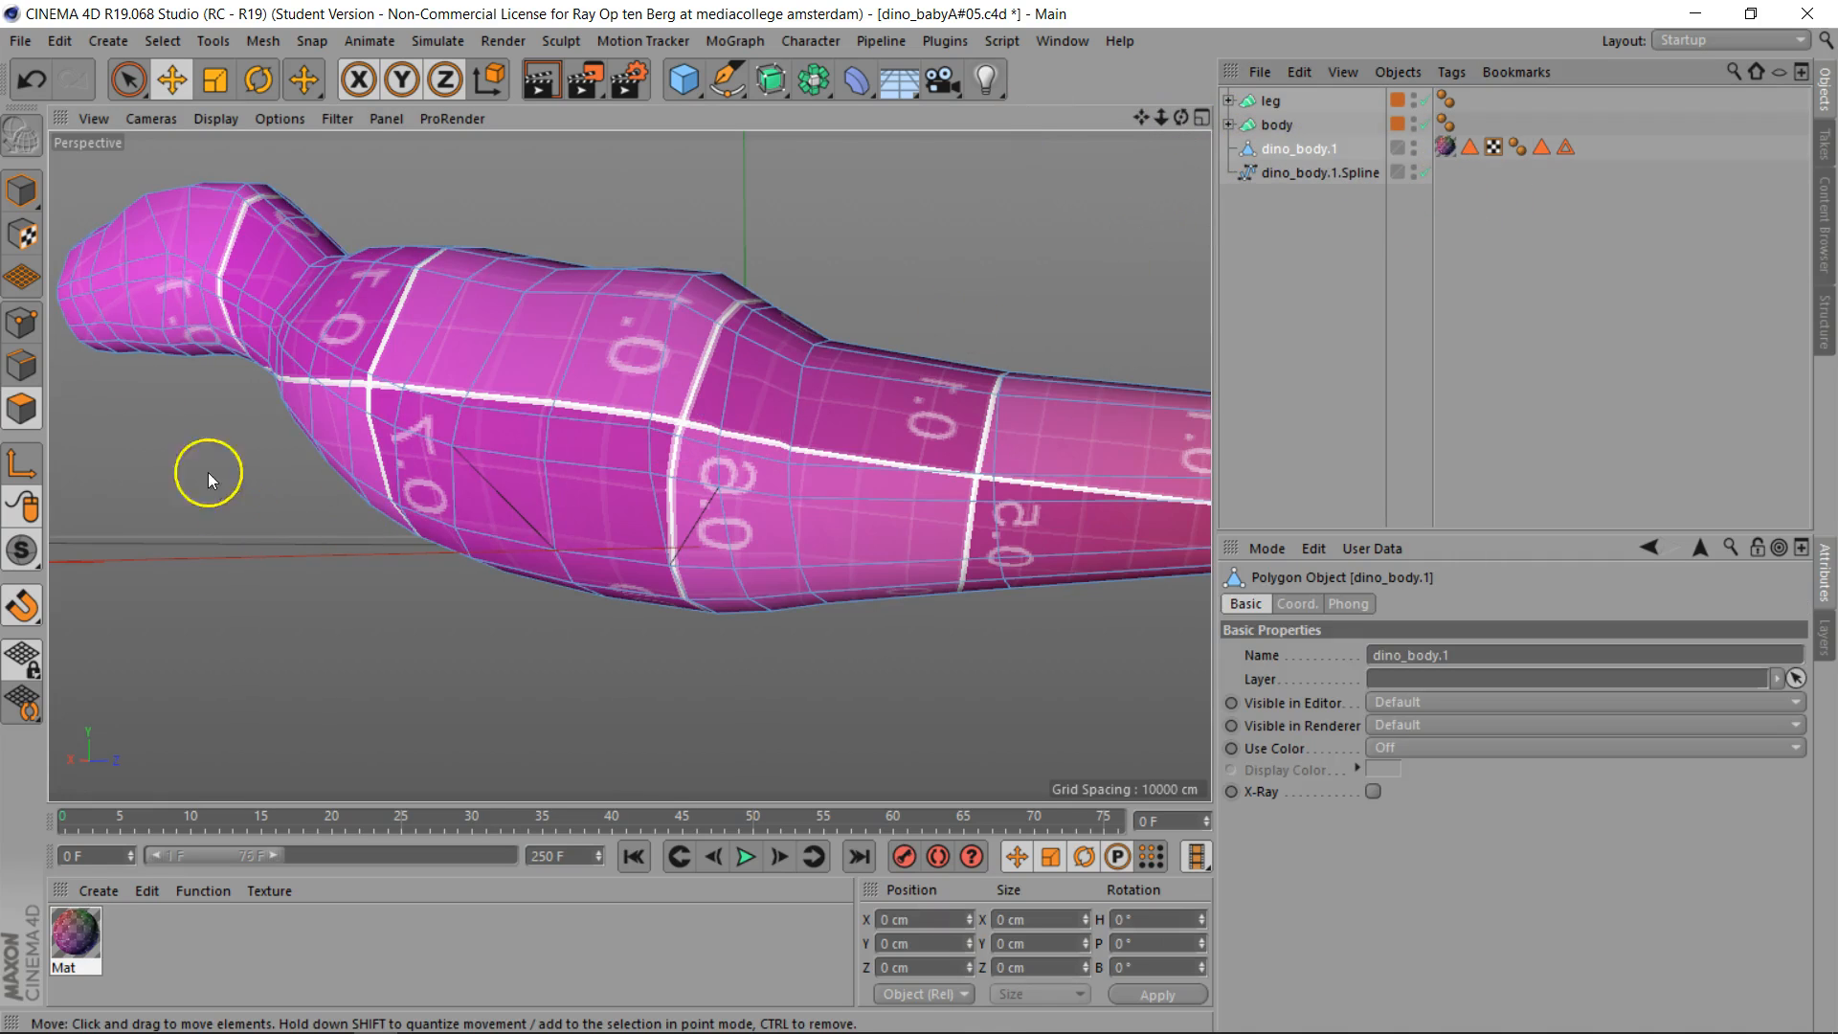
{"action": "left_click", "coordinate": [19, 400]}
{"action": "left_click", "coordinate": [127, 80]}
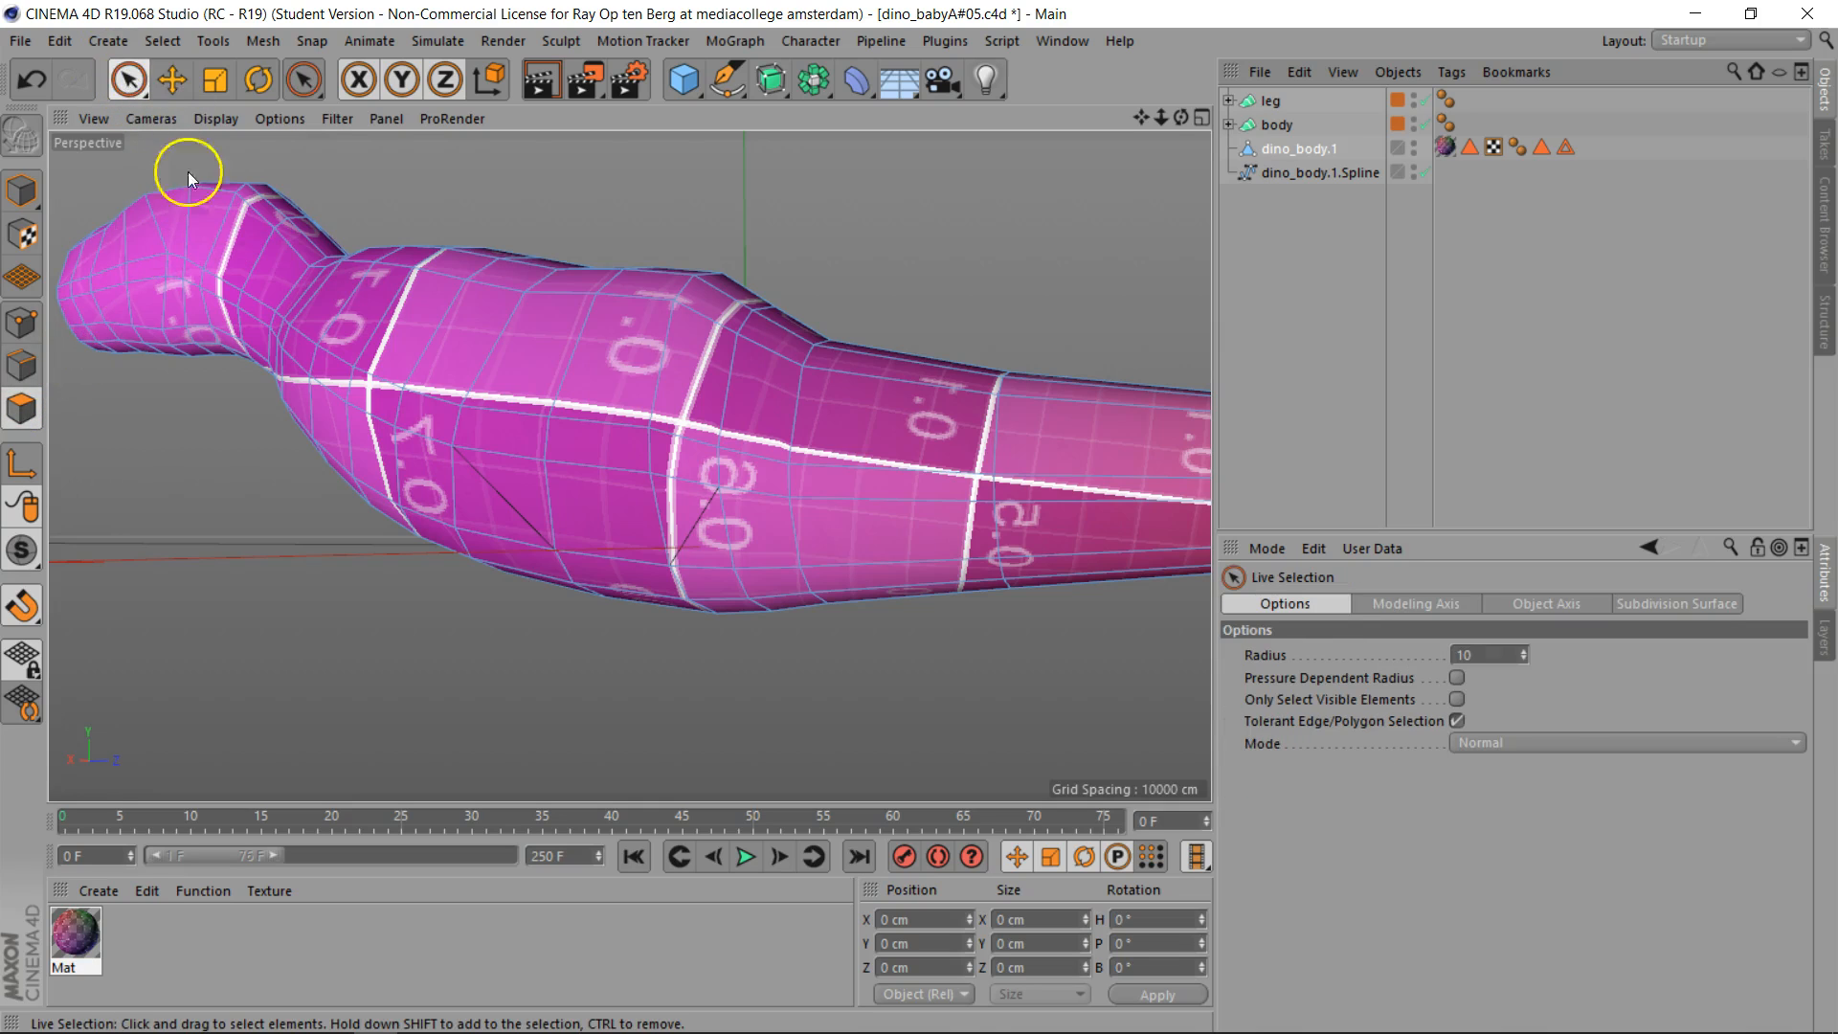
{"action": "left_click", "coordinate": [519, 499]}
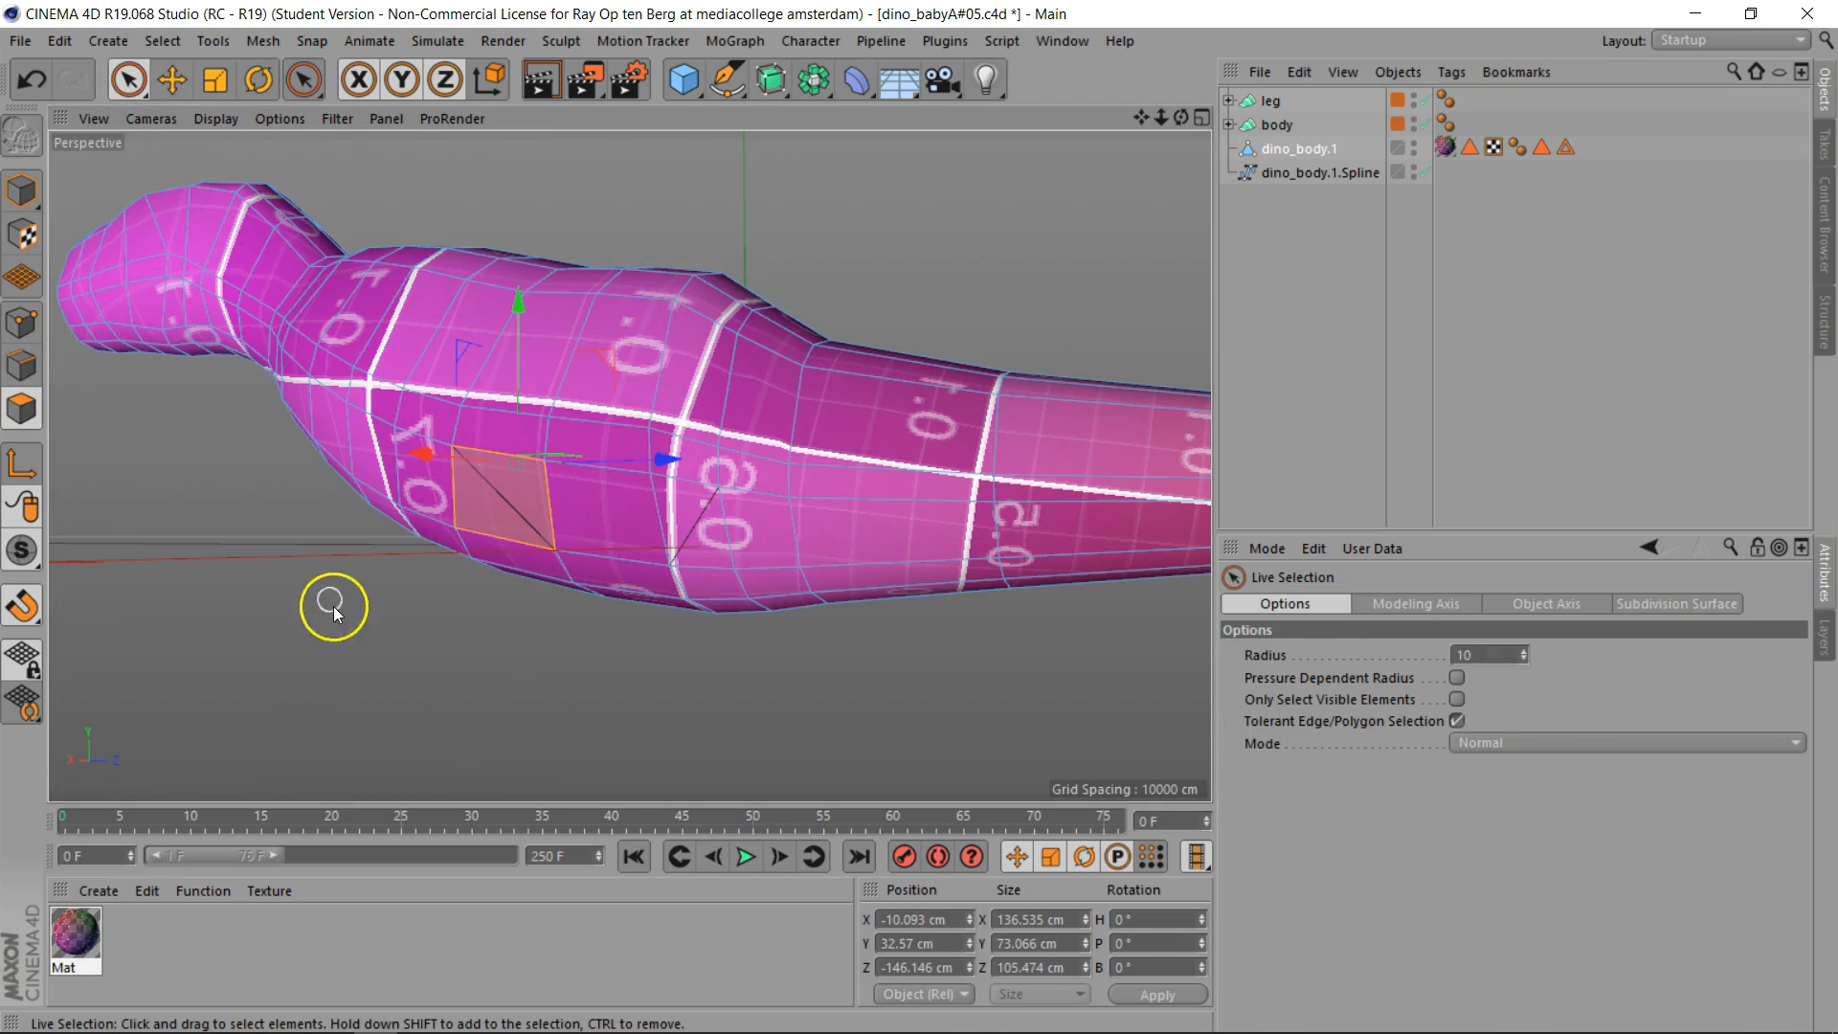
{"action": "key", "text": "k"}
{"action": "key", "text": "k"}
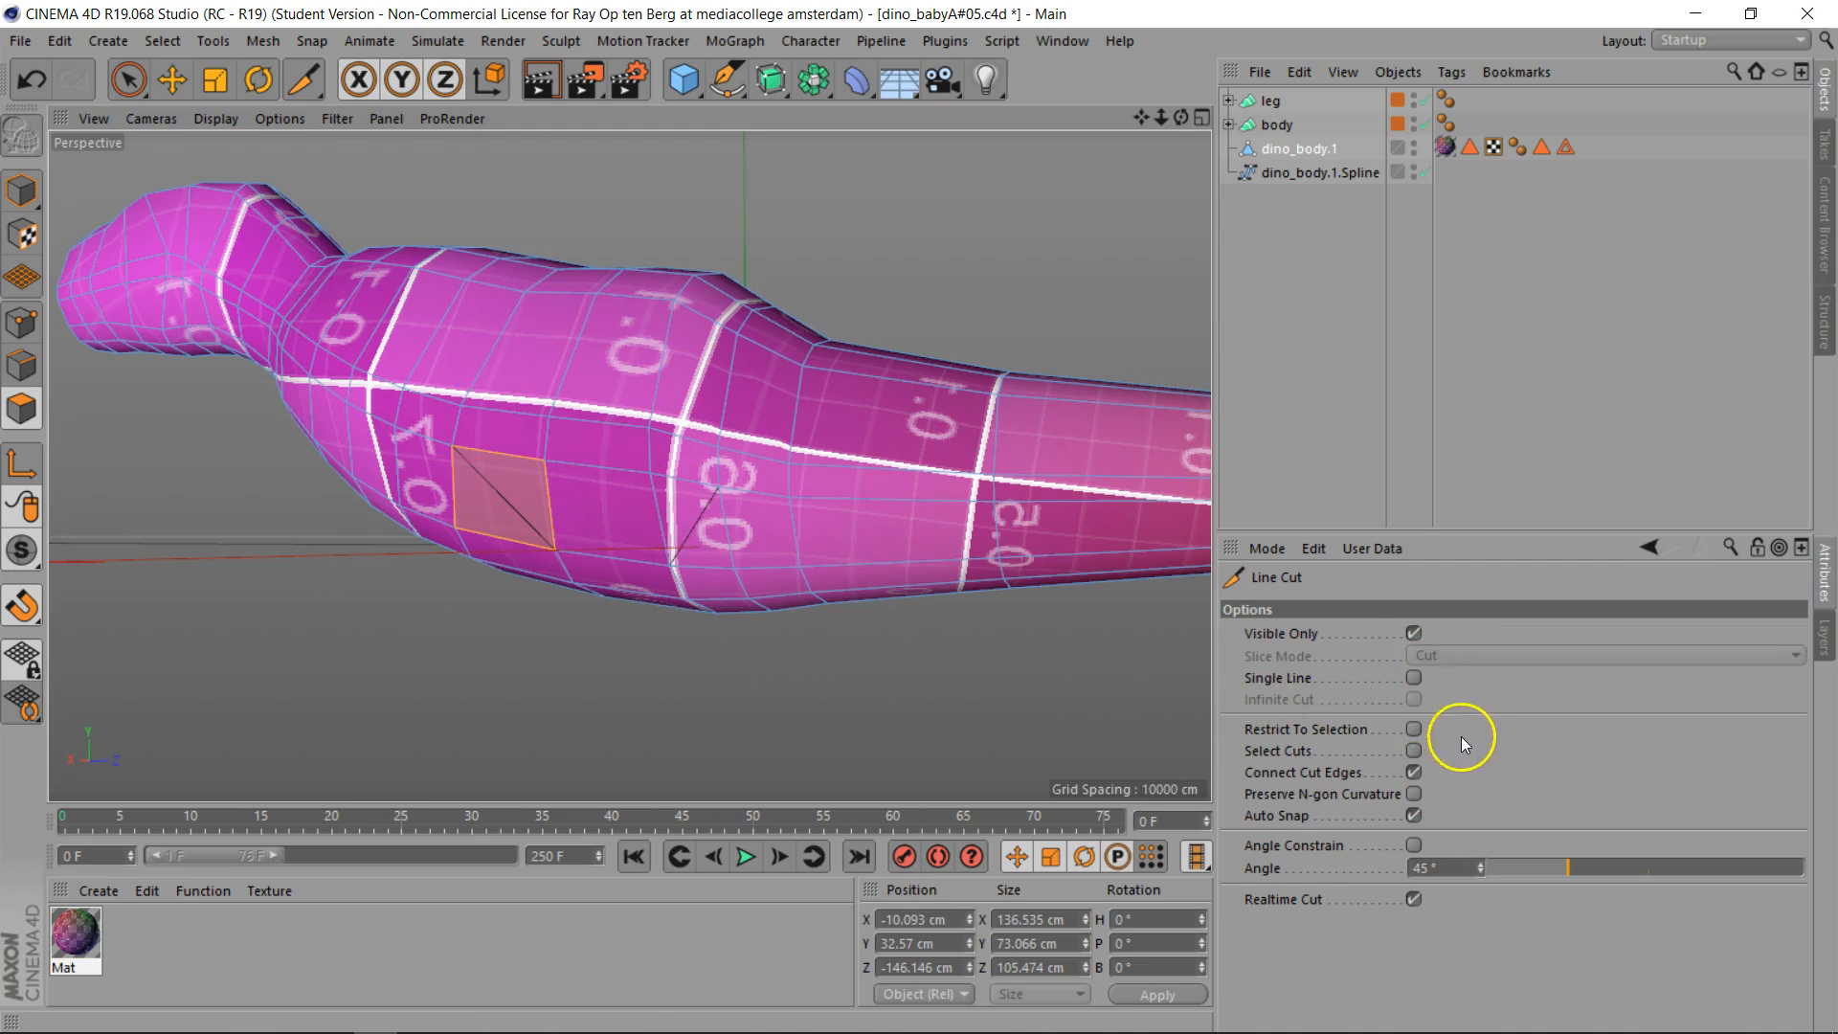
{"action": "left_click", "coordinate": [453, 447]}
{"action": "left_click", "coordinate": [555, 549]}
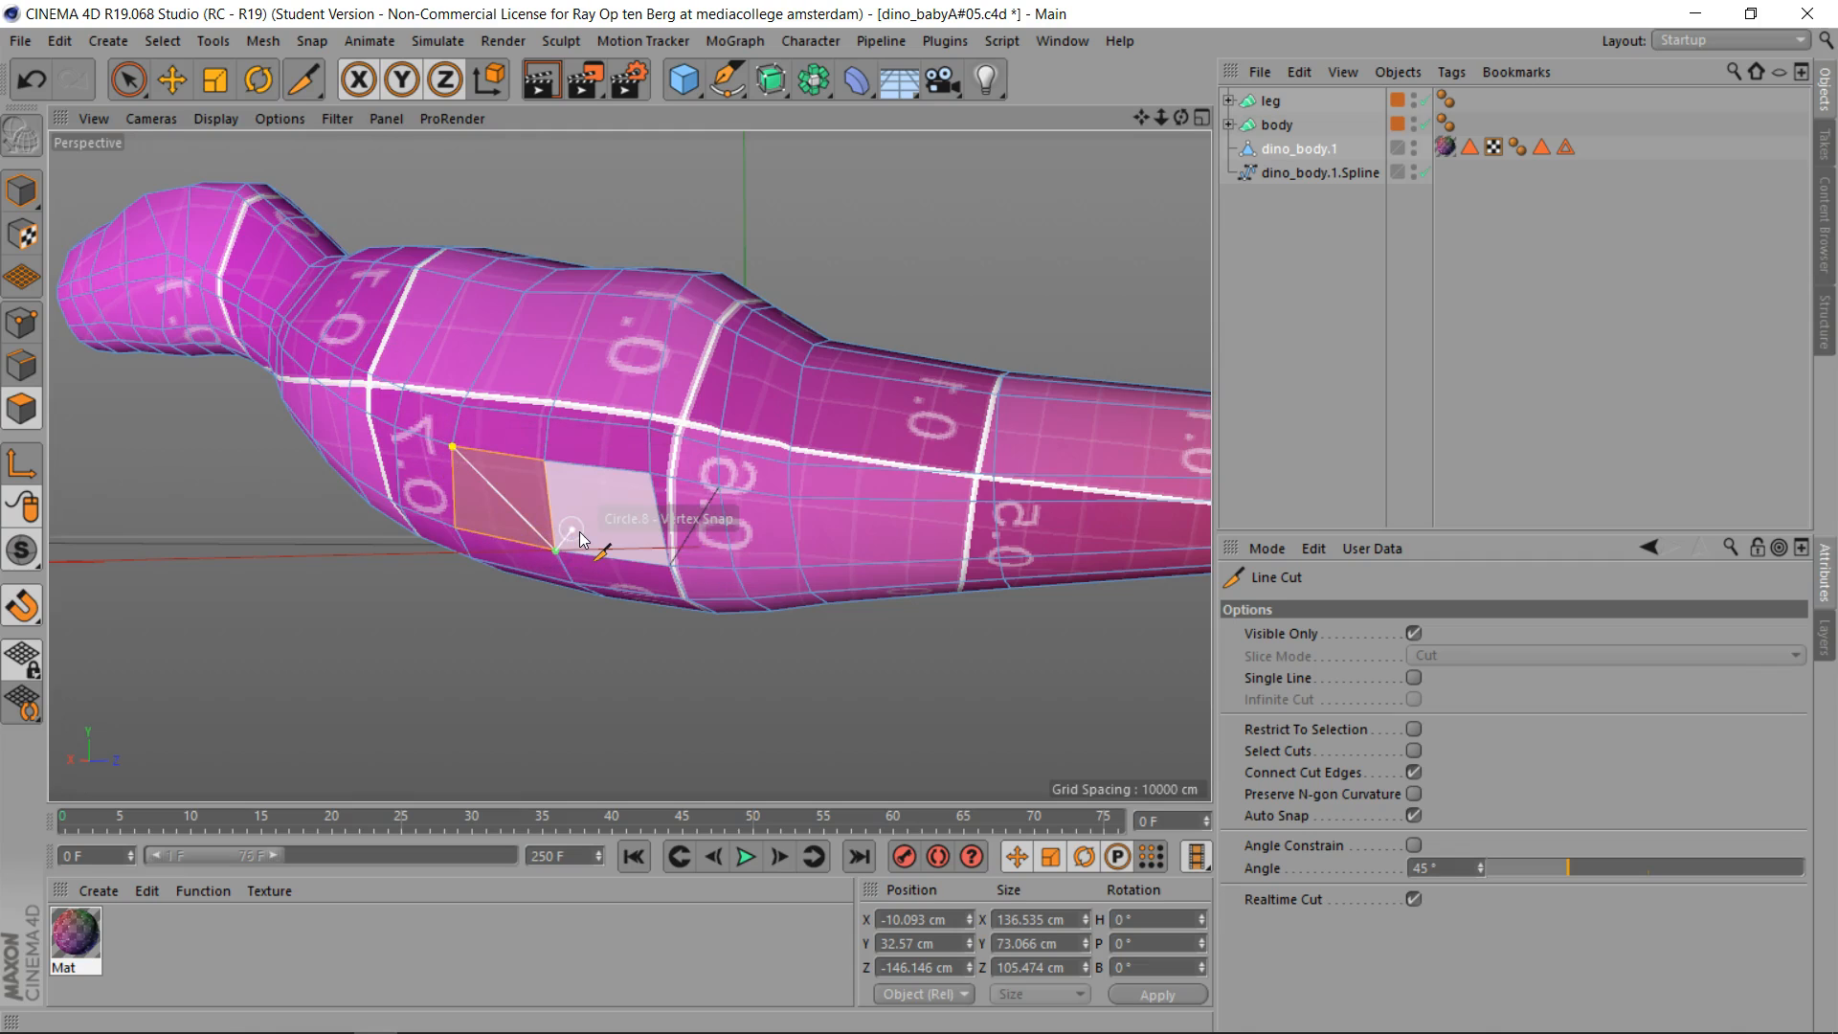
{"action": "key", "text": "Return"}
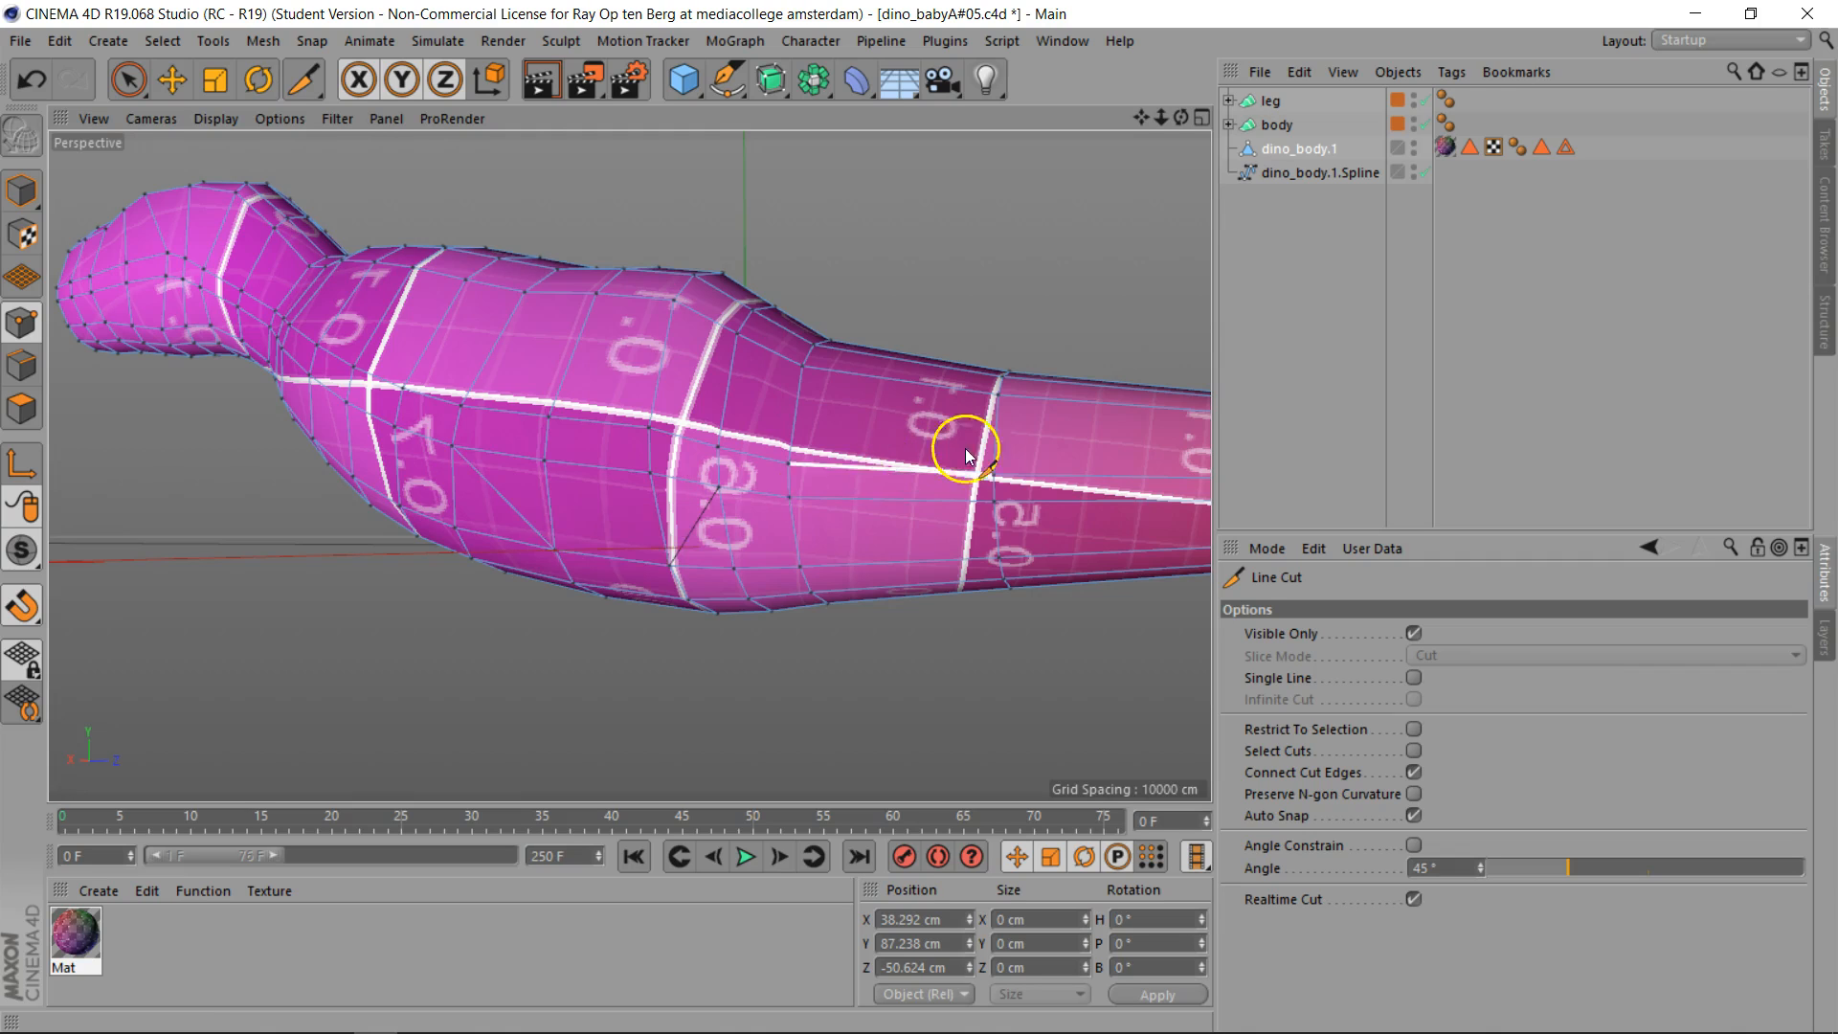
Line-cut the polygon at the outline's lower rear corner diagonally along the spline
{"action": "left_click", "coordinate": [669, 566]}
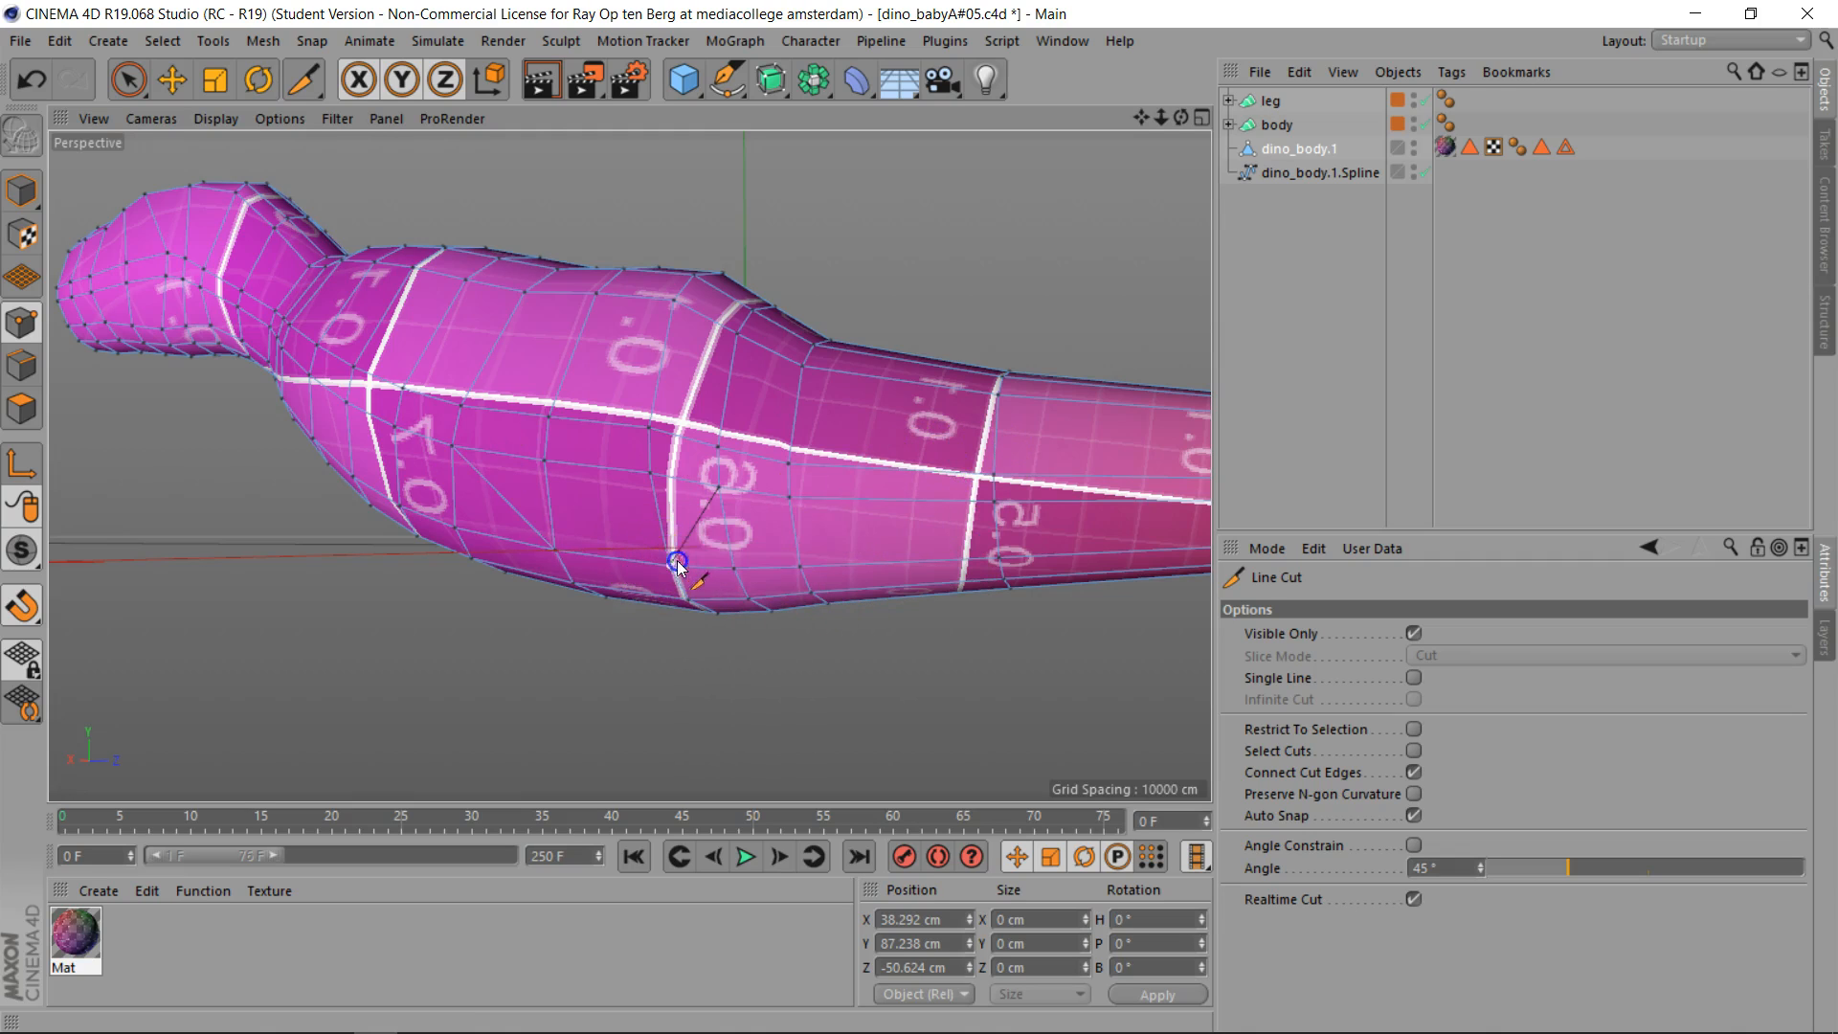
{"action": "key", "text": "Return"}
{"action": "left_click", "coordinate": [716, 493]}
{"action": "key", "text": "Escape"}
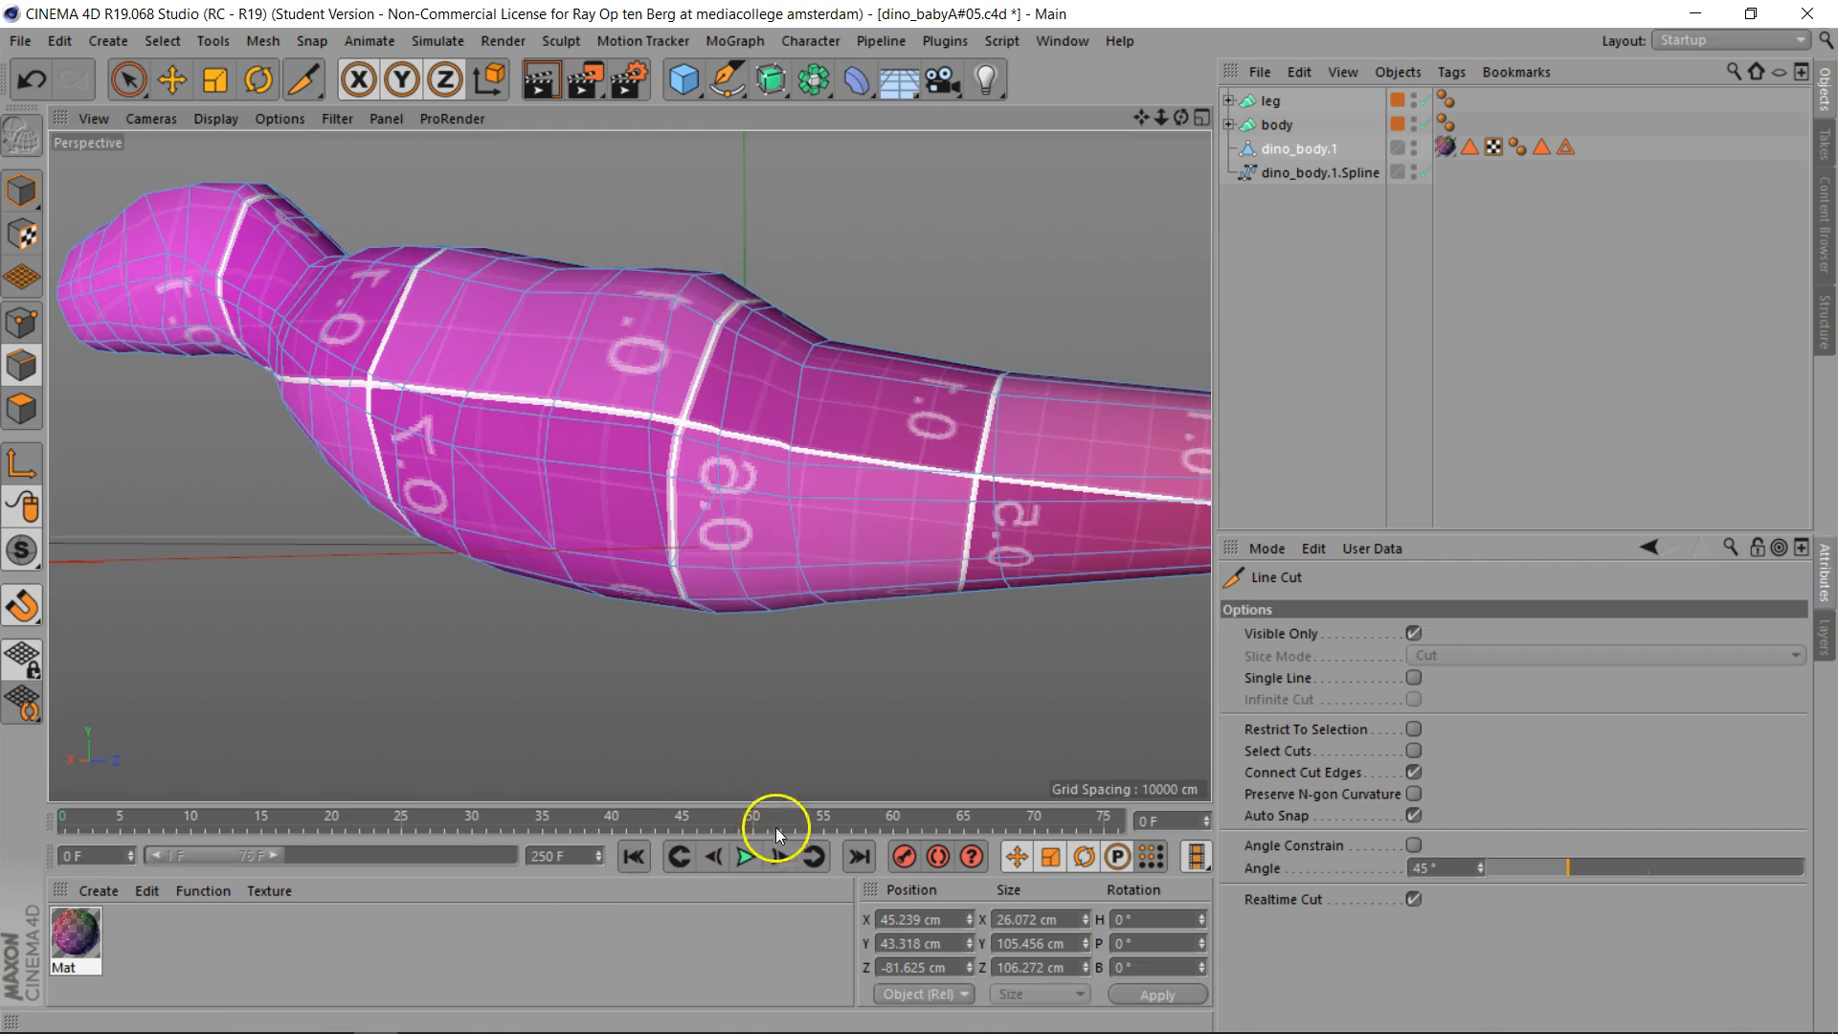
Select all body polygons enclosed by the leg-border spline and try to delete them
{"action": "left_click", "coordinate": [1319, 172]}
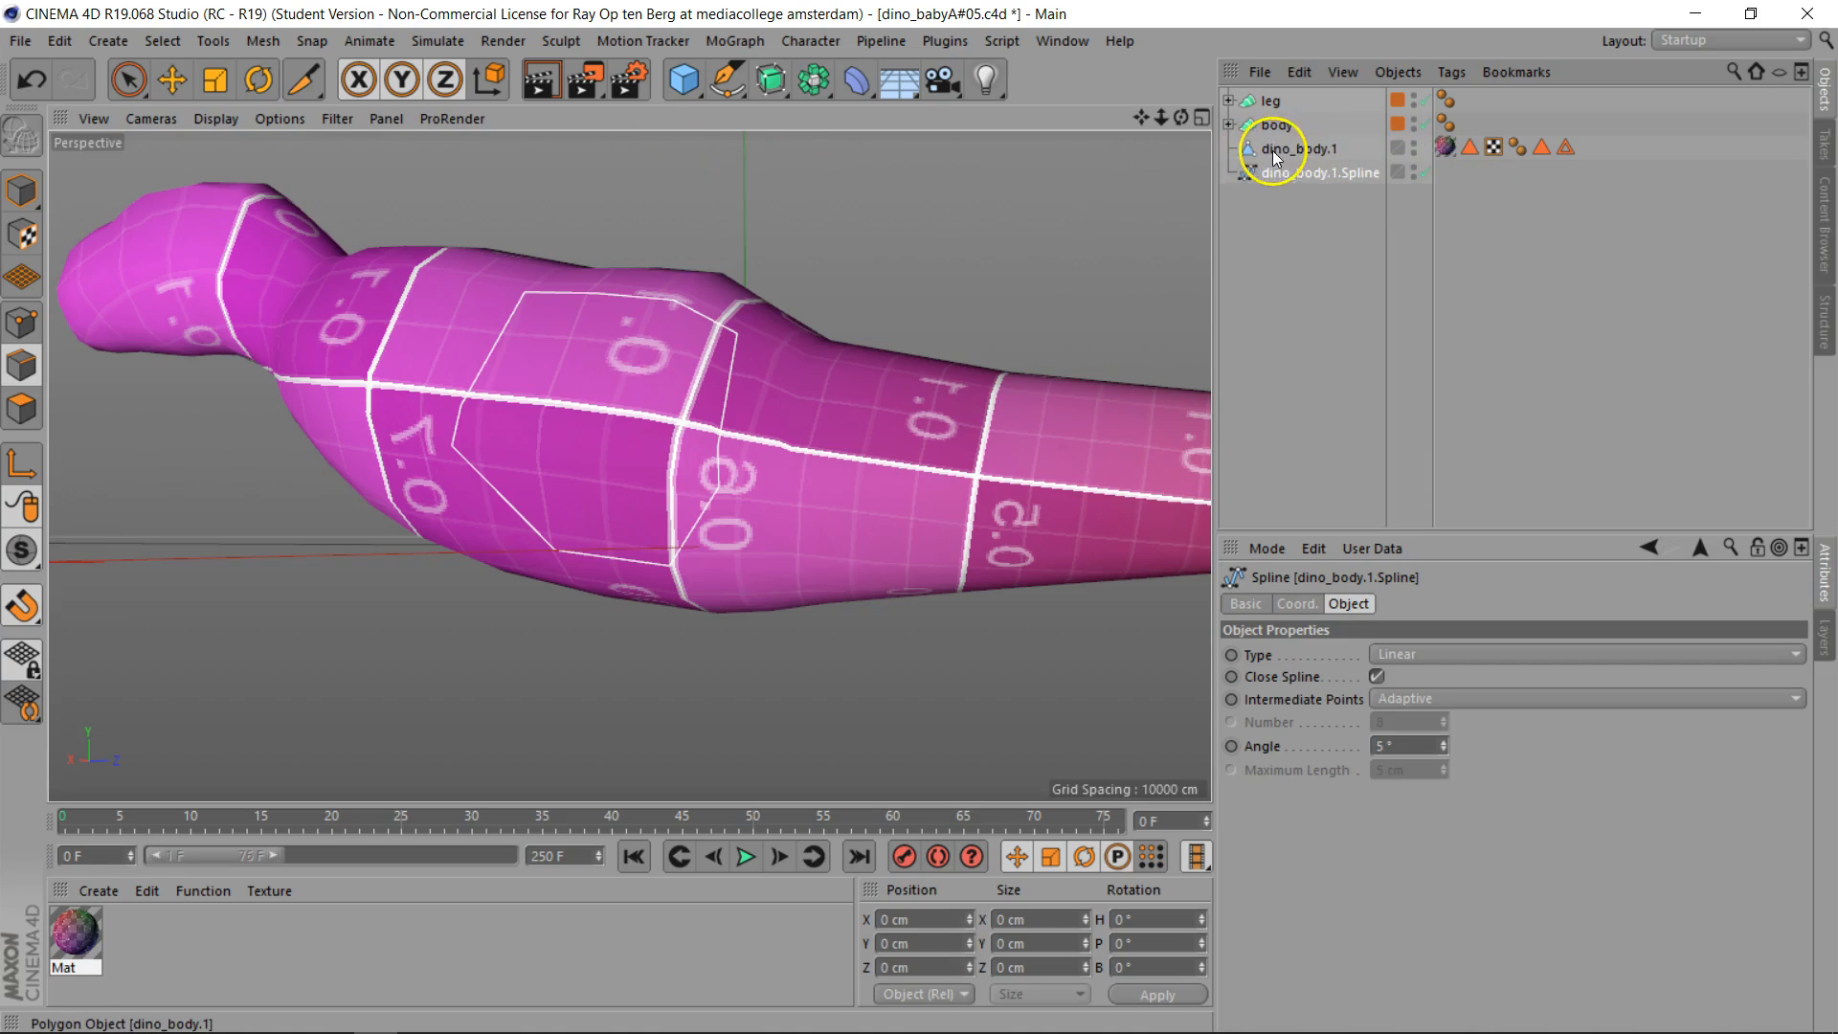
{"action": "left_click", "coordinate": [1272, 151]}
{"action": "left_click", "coordinate": [1306, 174]}
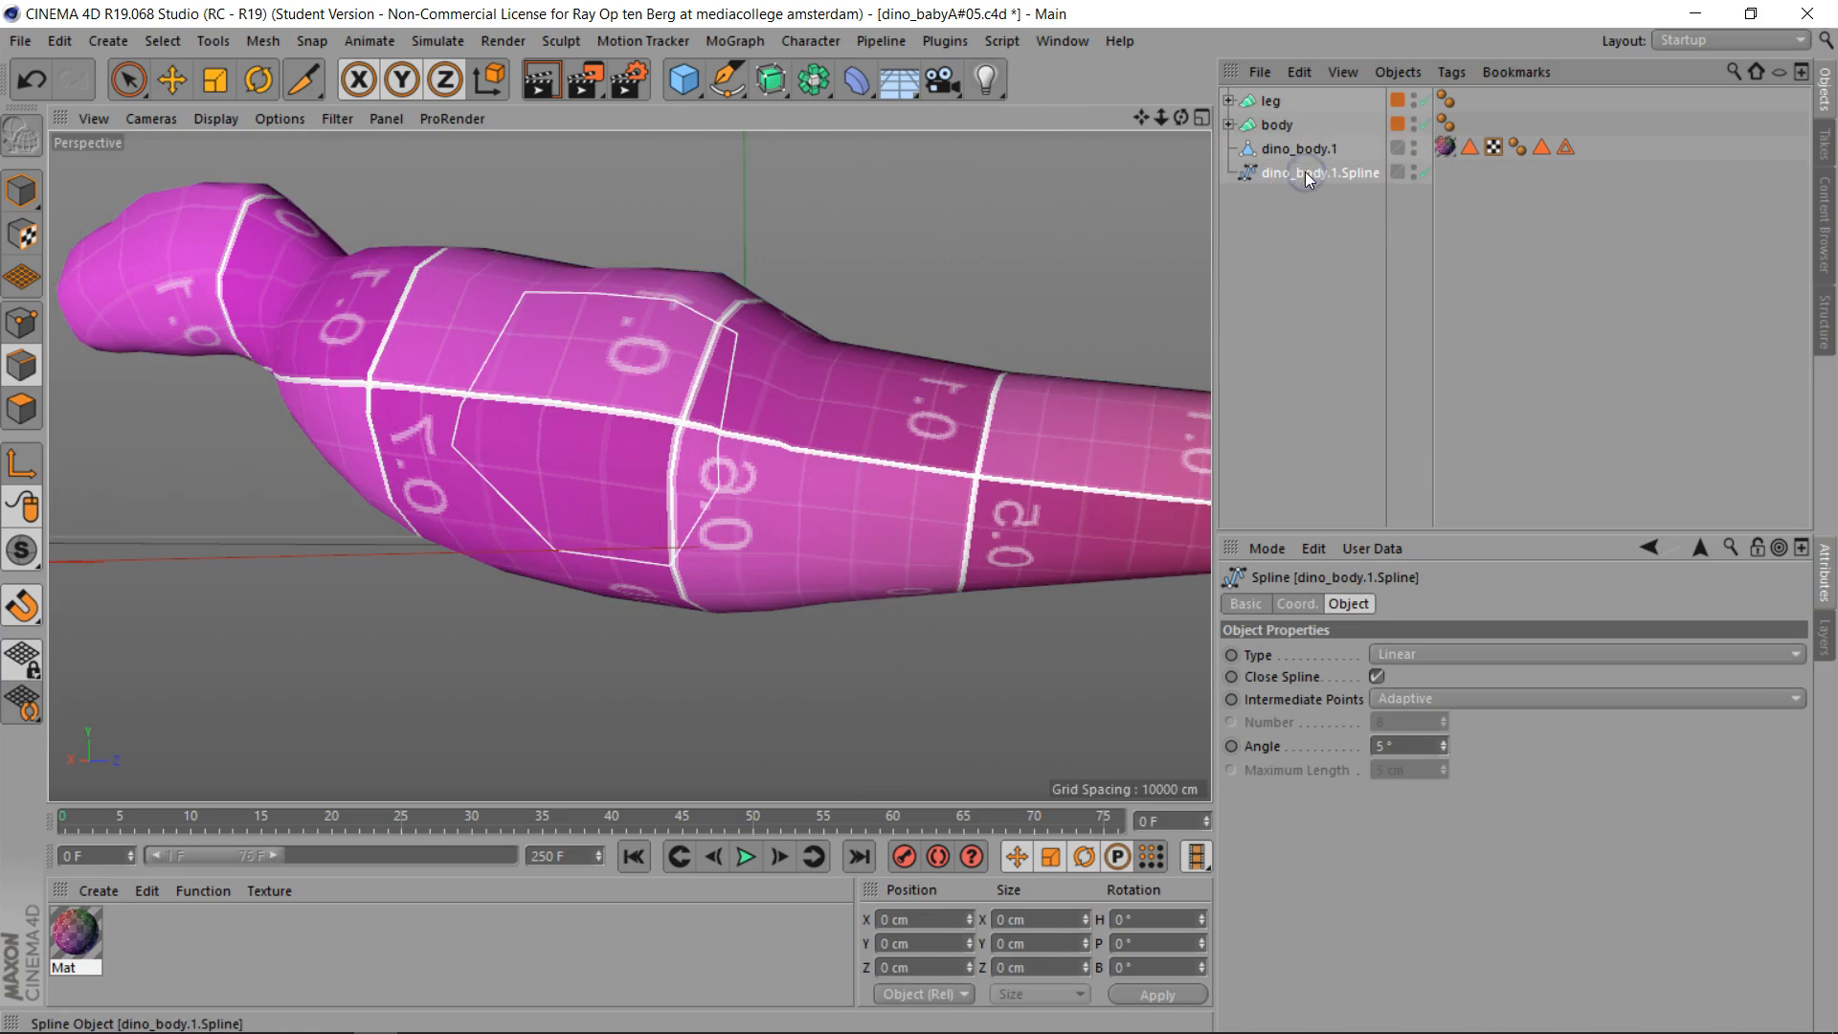
{"action": "left_click", "coordinate": [128, 85]}
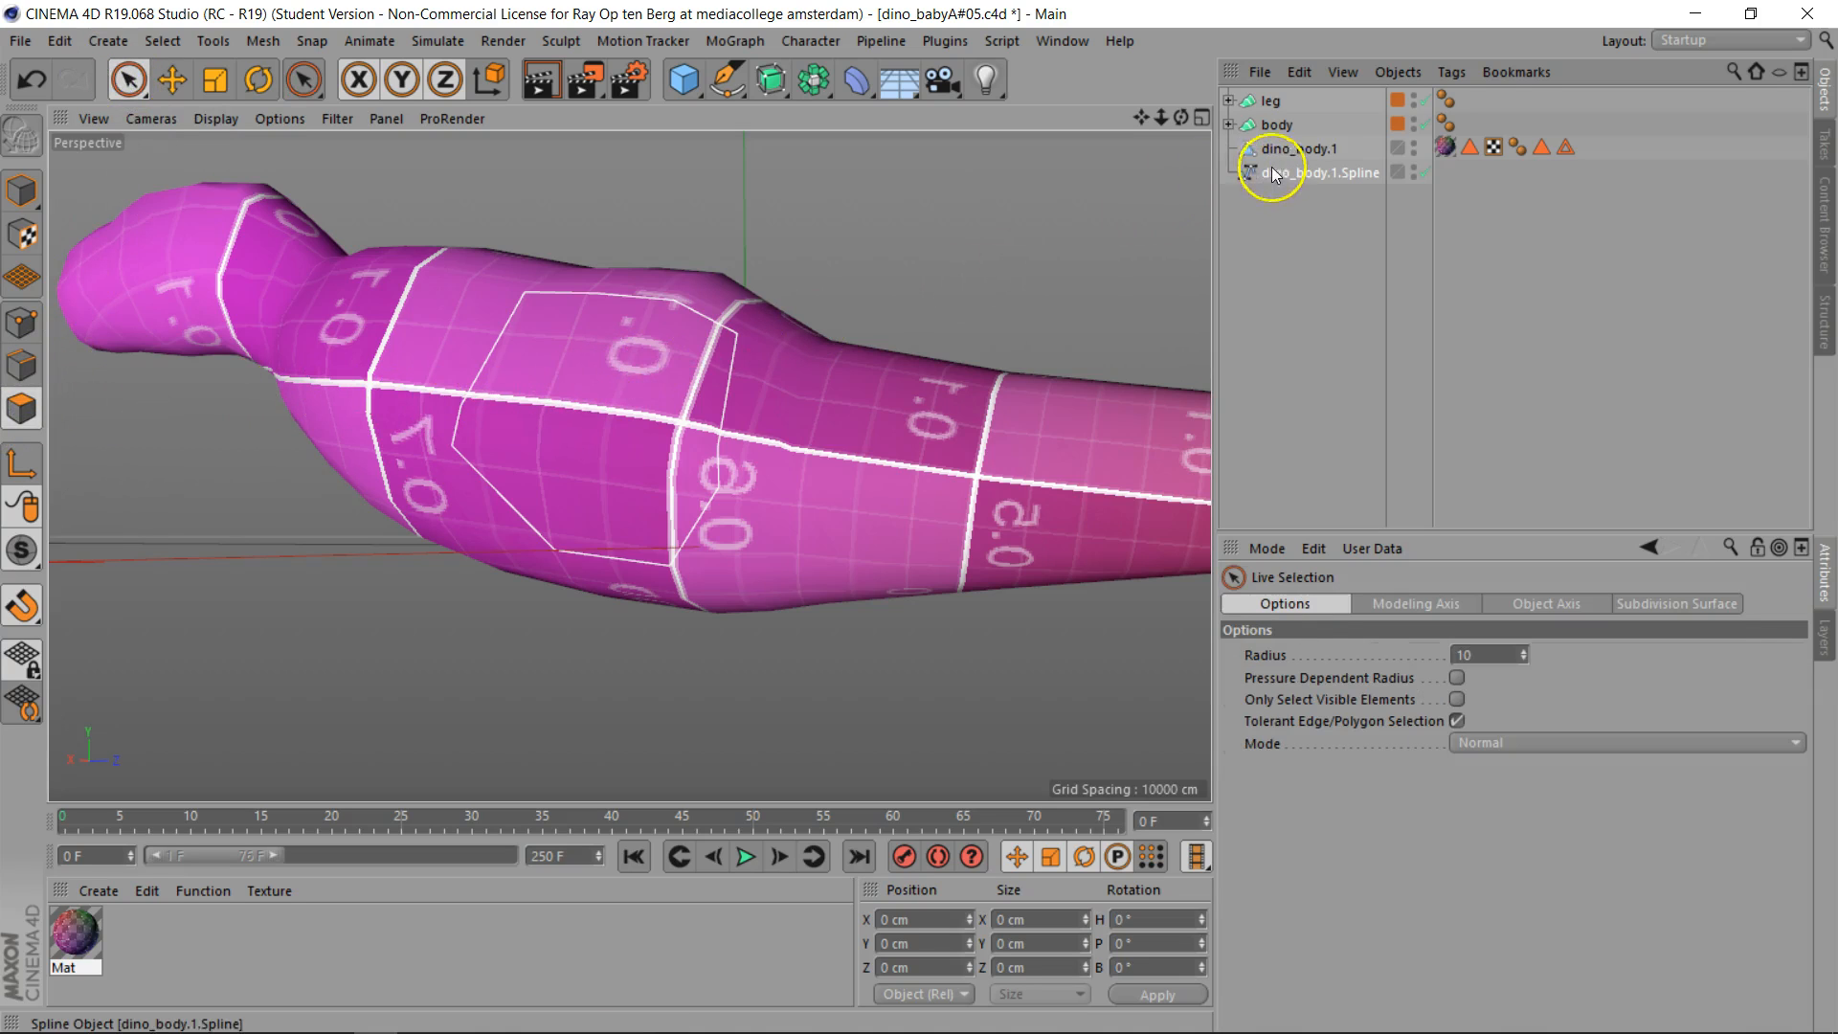
{"action": "left_click", "coordinate": [1278, 151]}
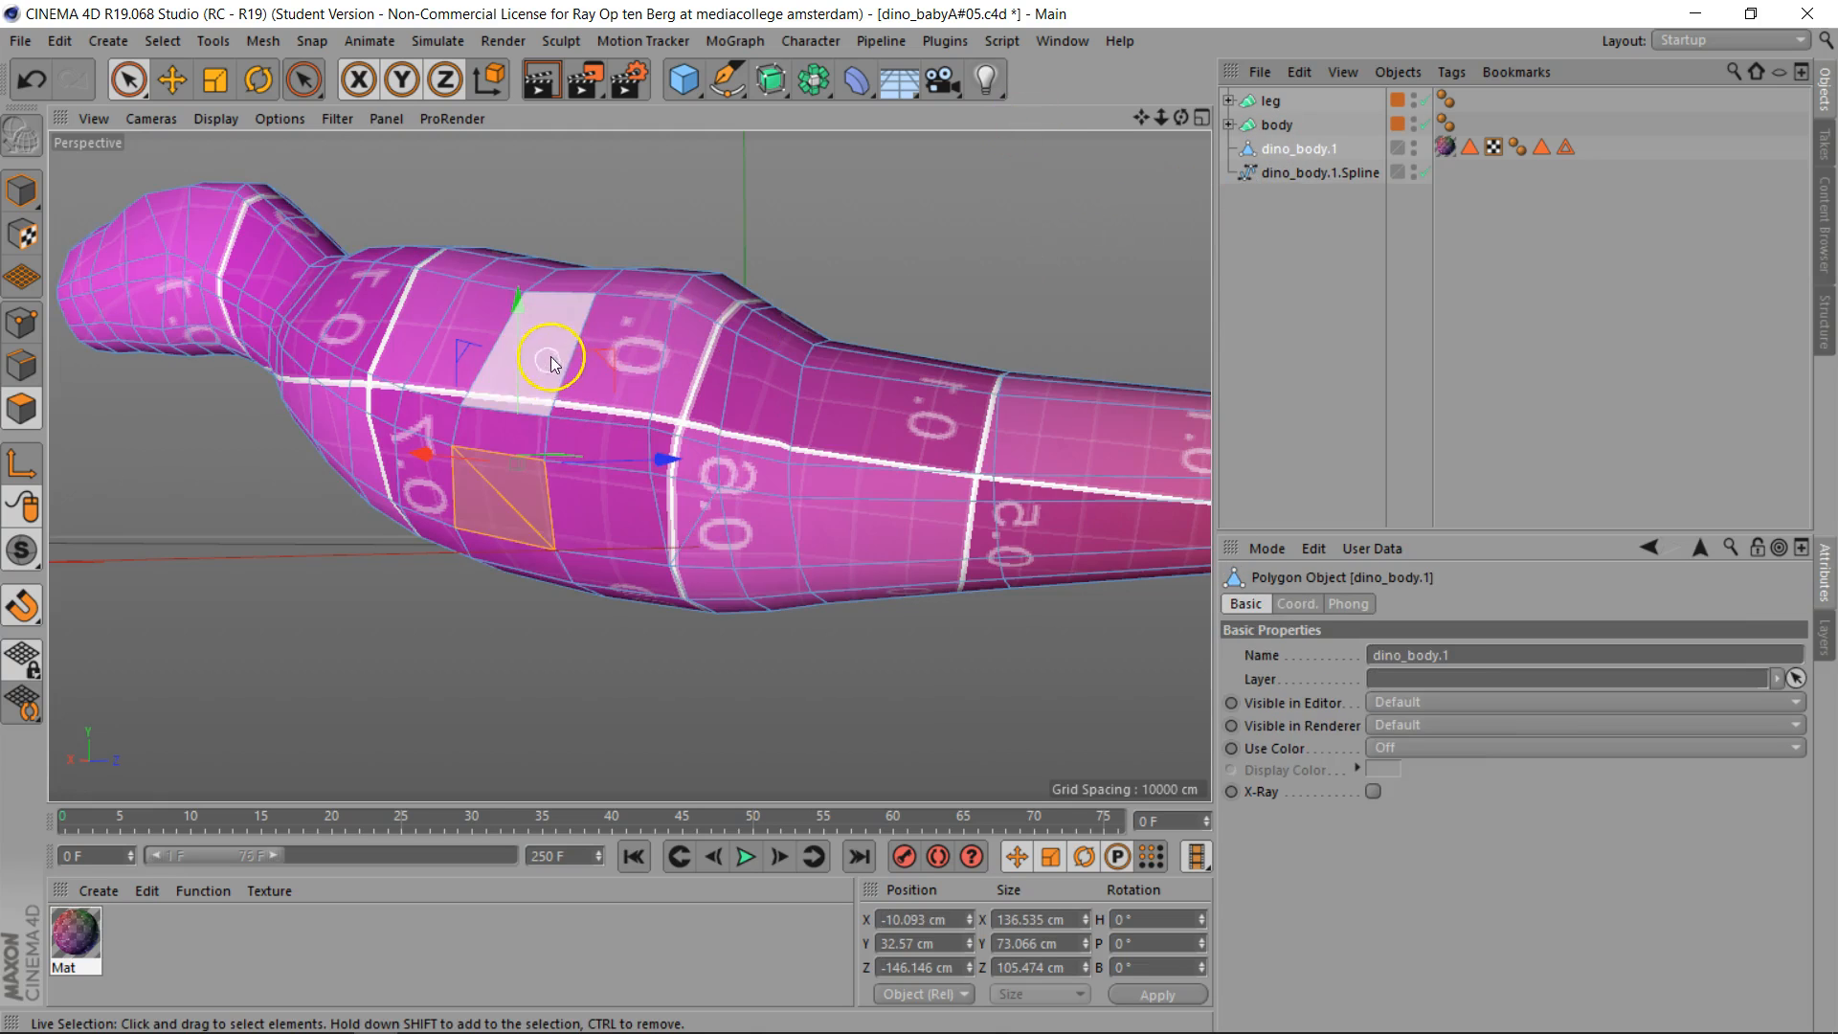
{"action": "mouse_move", "coordinate": [556, 362]}
{"action": "left_mouse_down"}
{"action": "mouse_move", "coordinate": [561, 483]}
{"action": "mouse_move", "coordinate": [657, 451]}
{"action": "mouse_move", "coordinate": [671, 373]}
{"action": "left_mouse_up"}
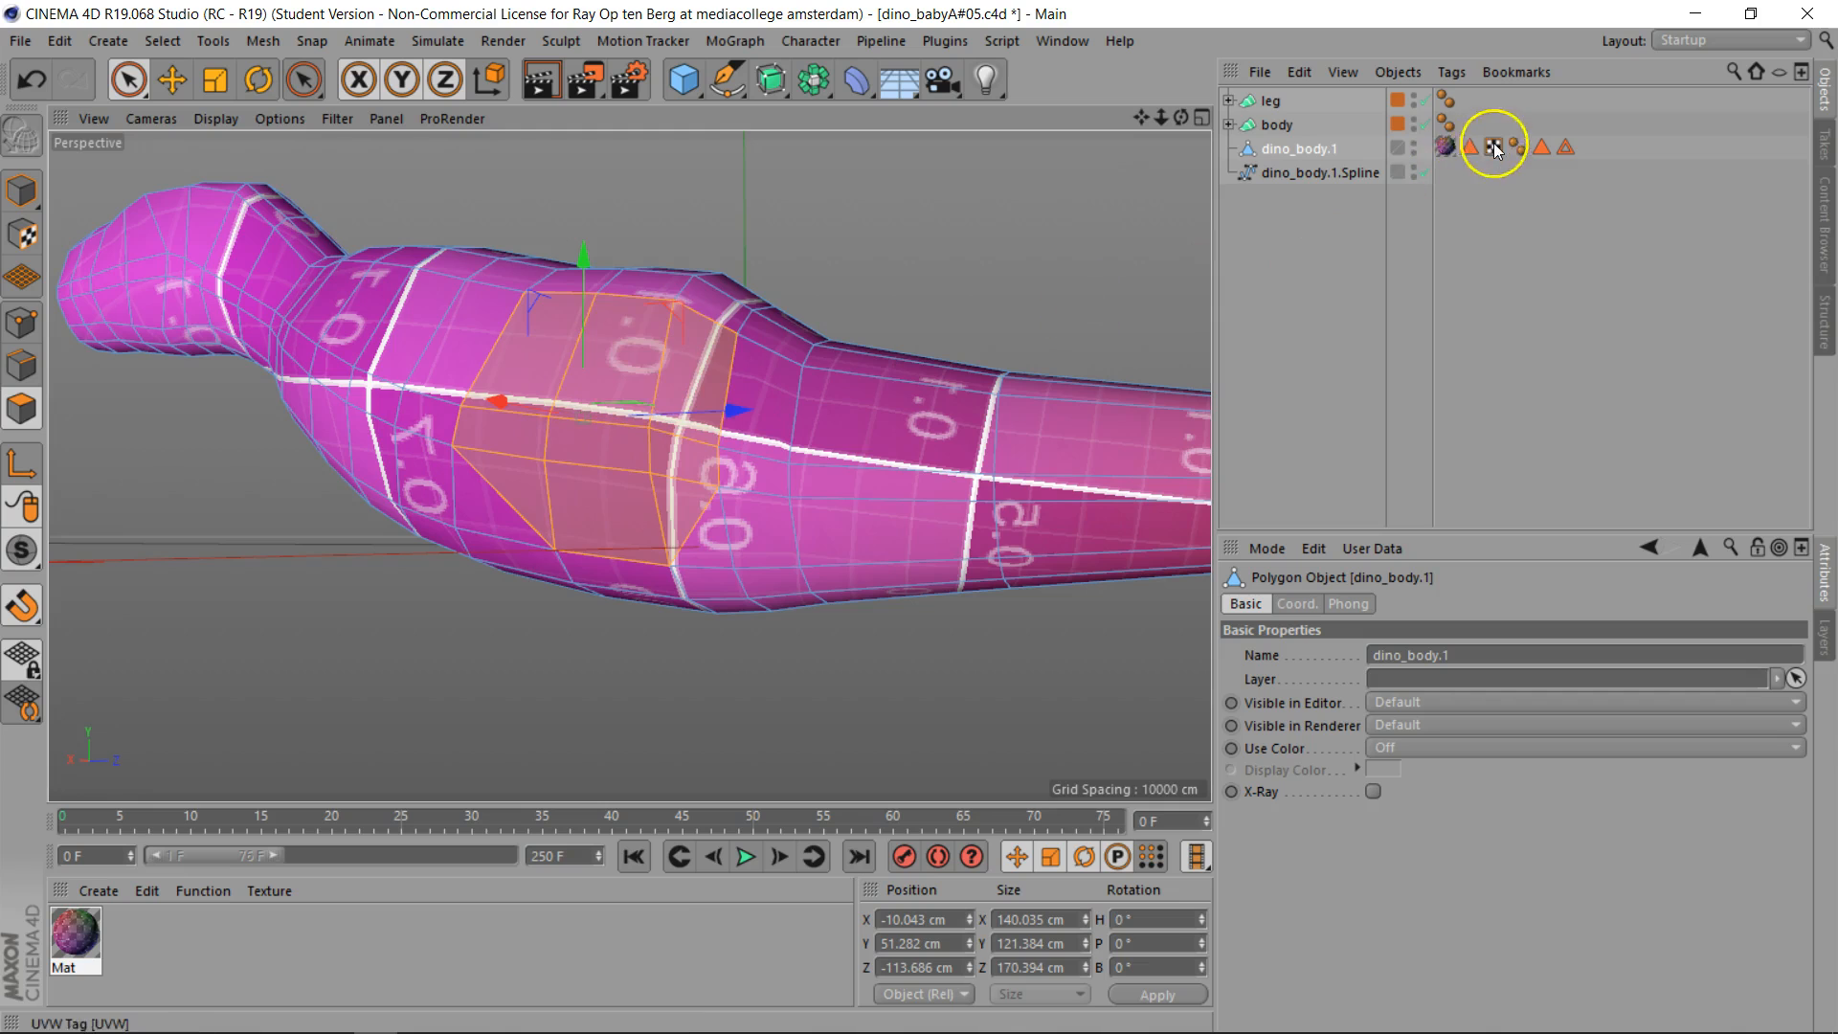
{"action": "left_click", "coordinate": [1316, 175]}
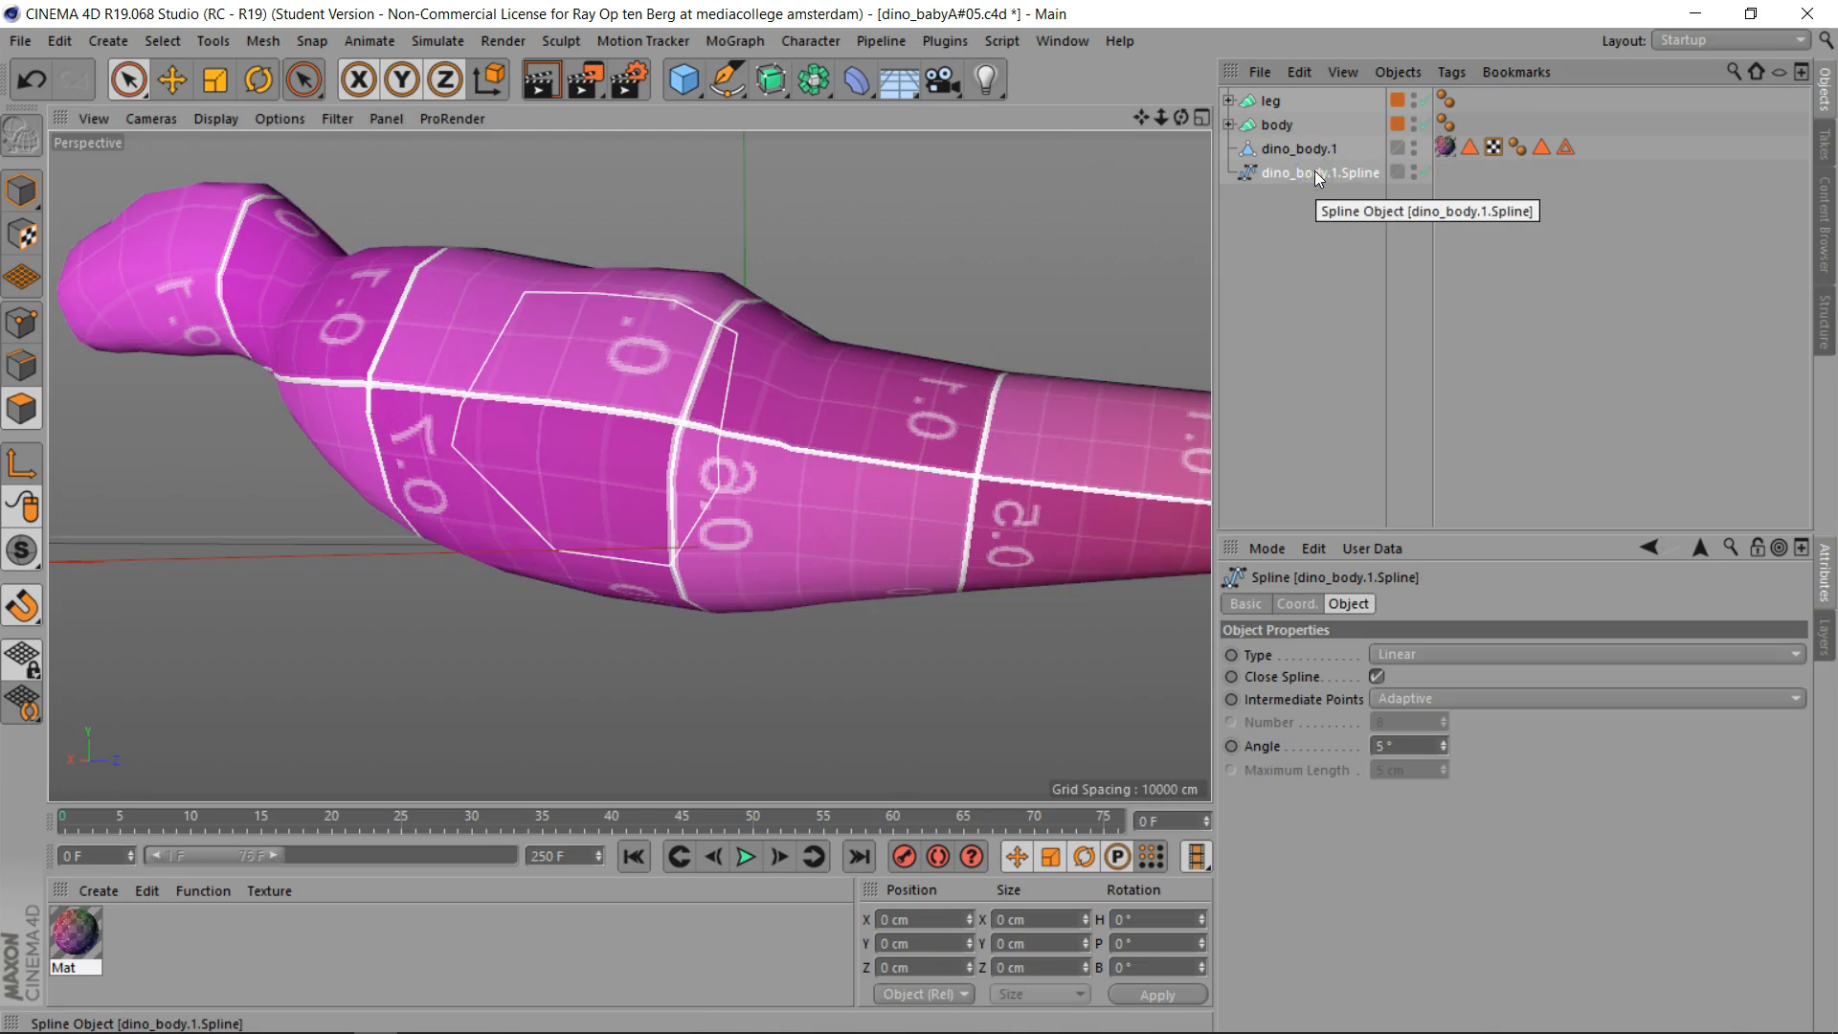
{"action": "left_click", "coordinate": [1313, 154]}
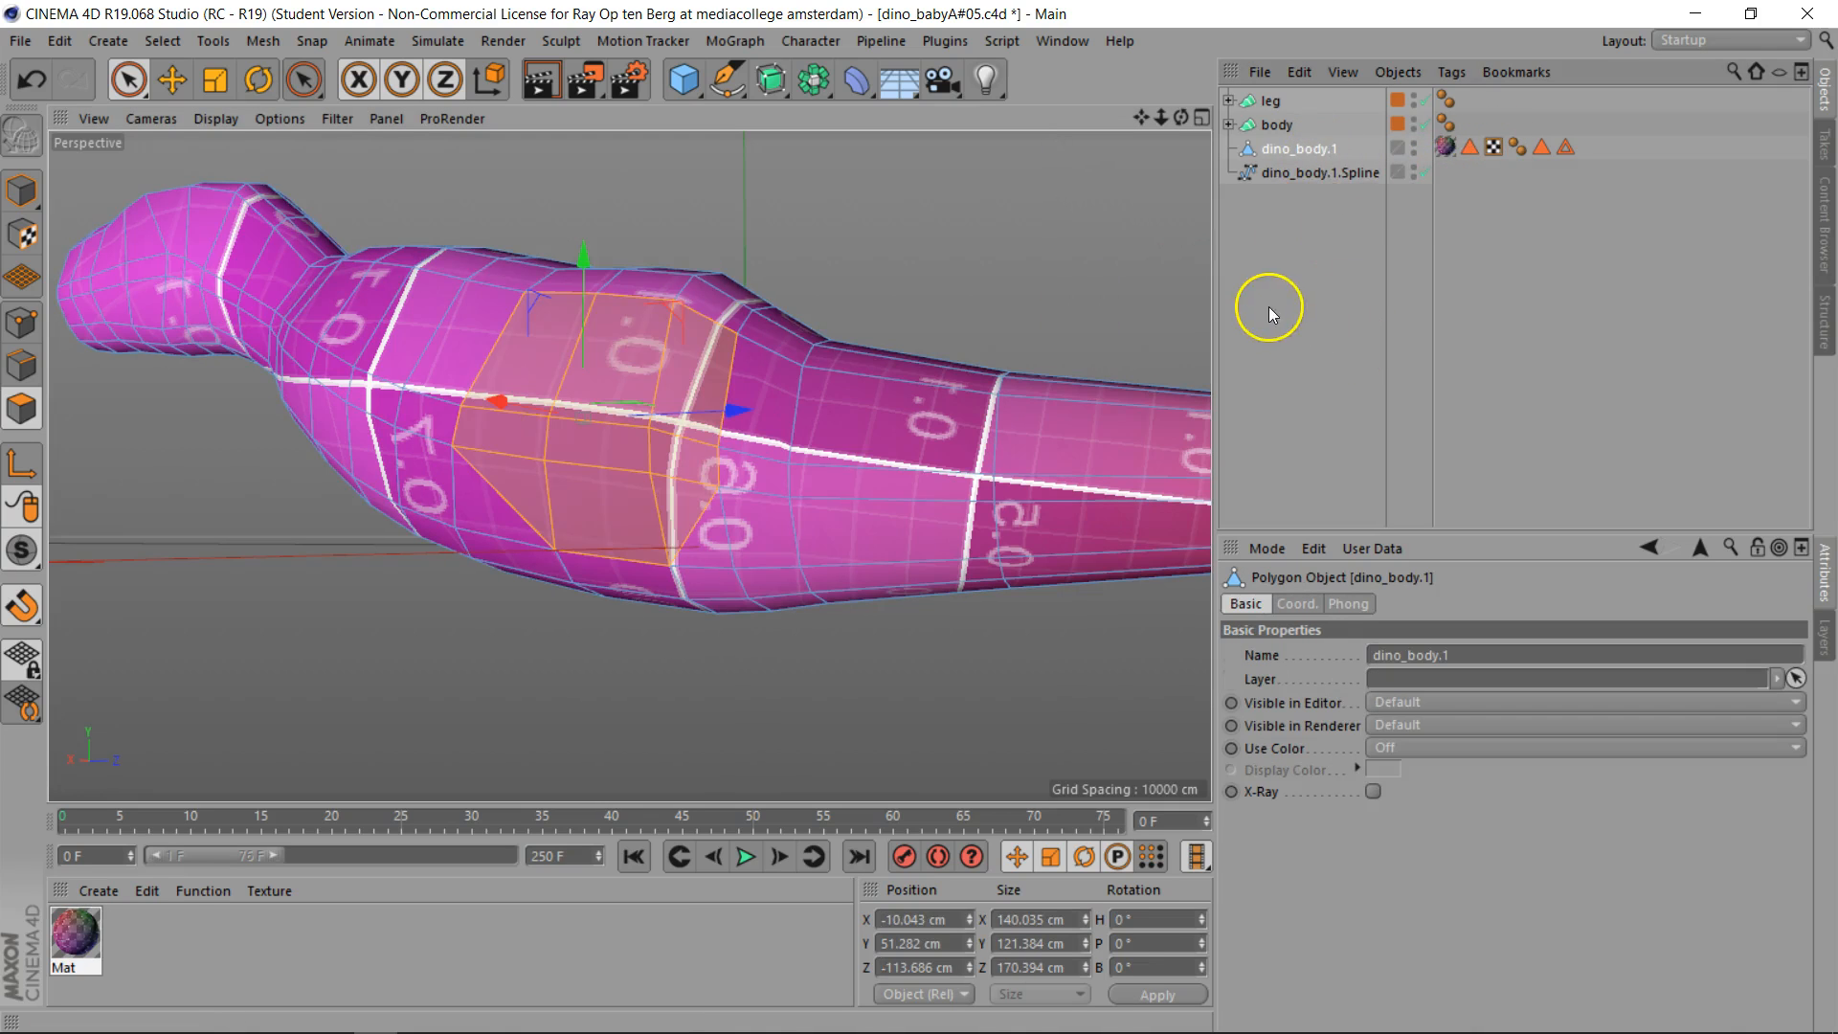
{"action": "key", "text": "Delete"}
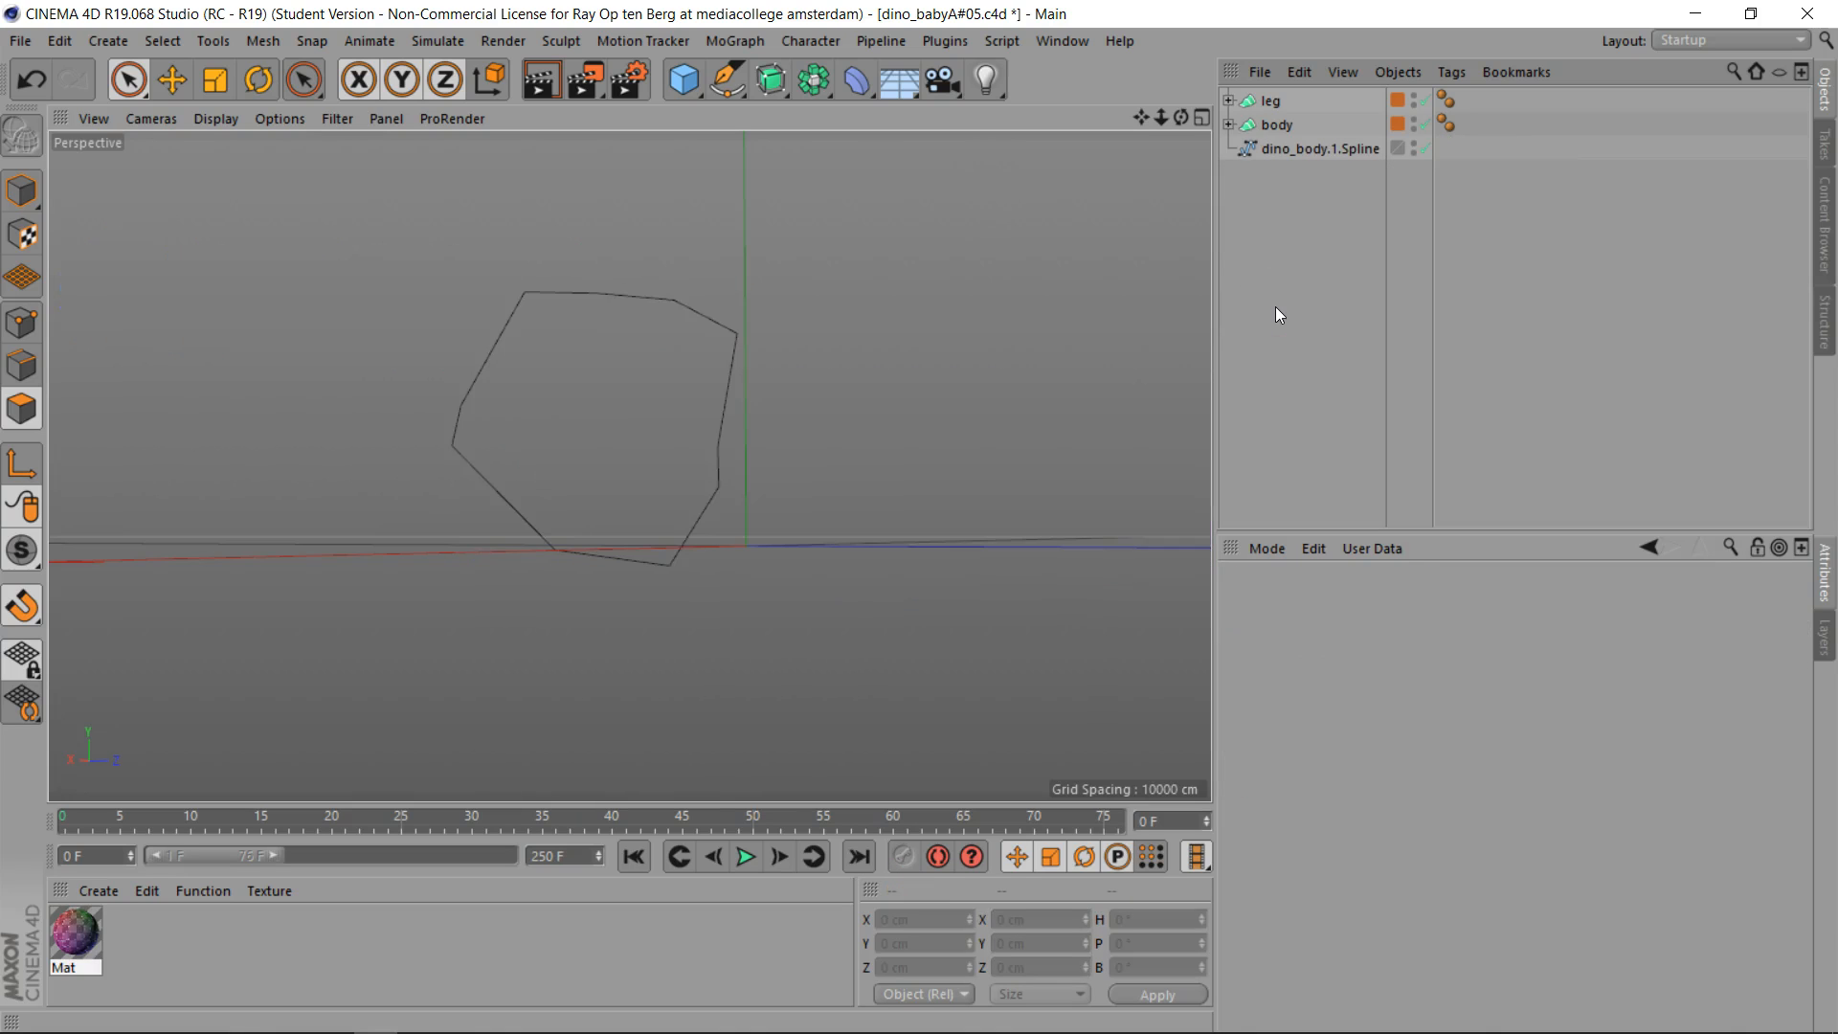
Undo the object deletion, try deleting the selected body polygons inside the leg border, and undo that attempt
{"action": "key", "text": "ctrl+z"}
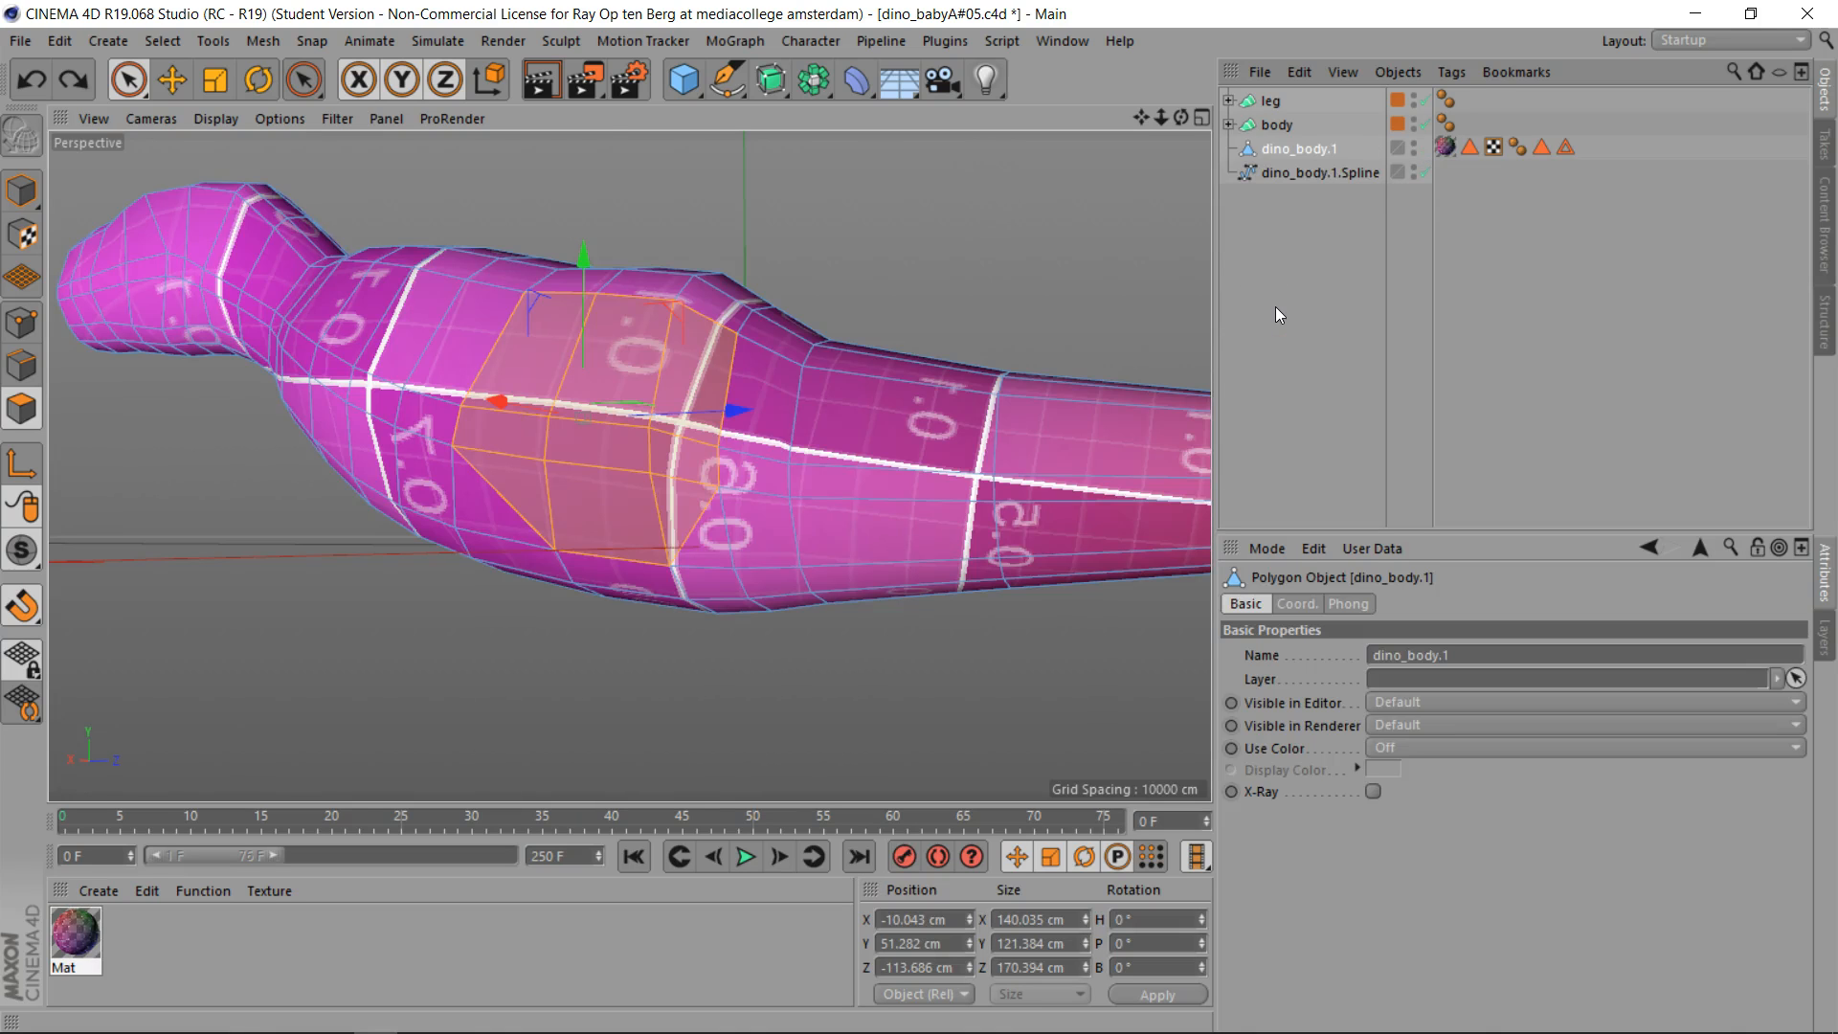
{"action": "left_click", "coordinate": [608, 420]}
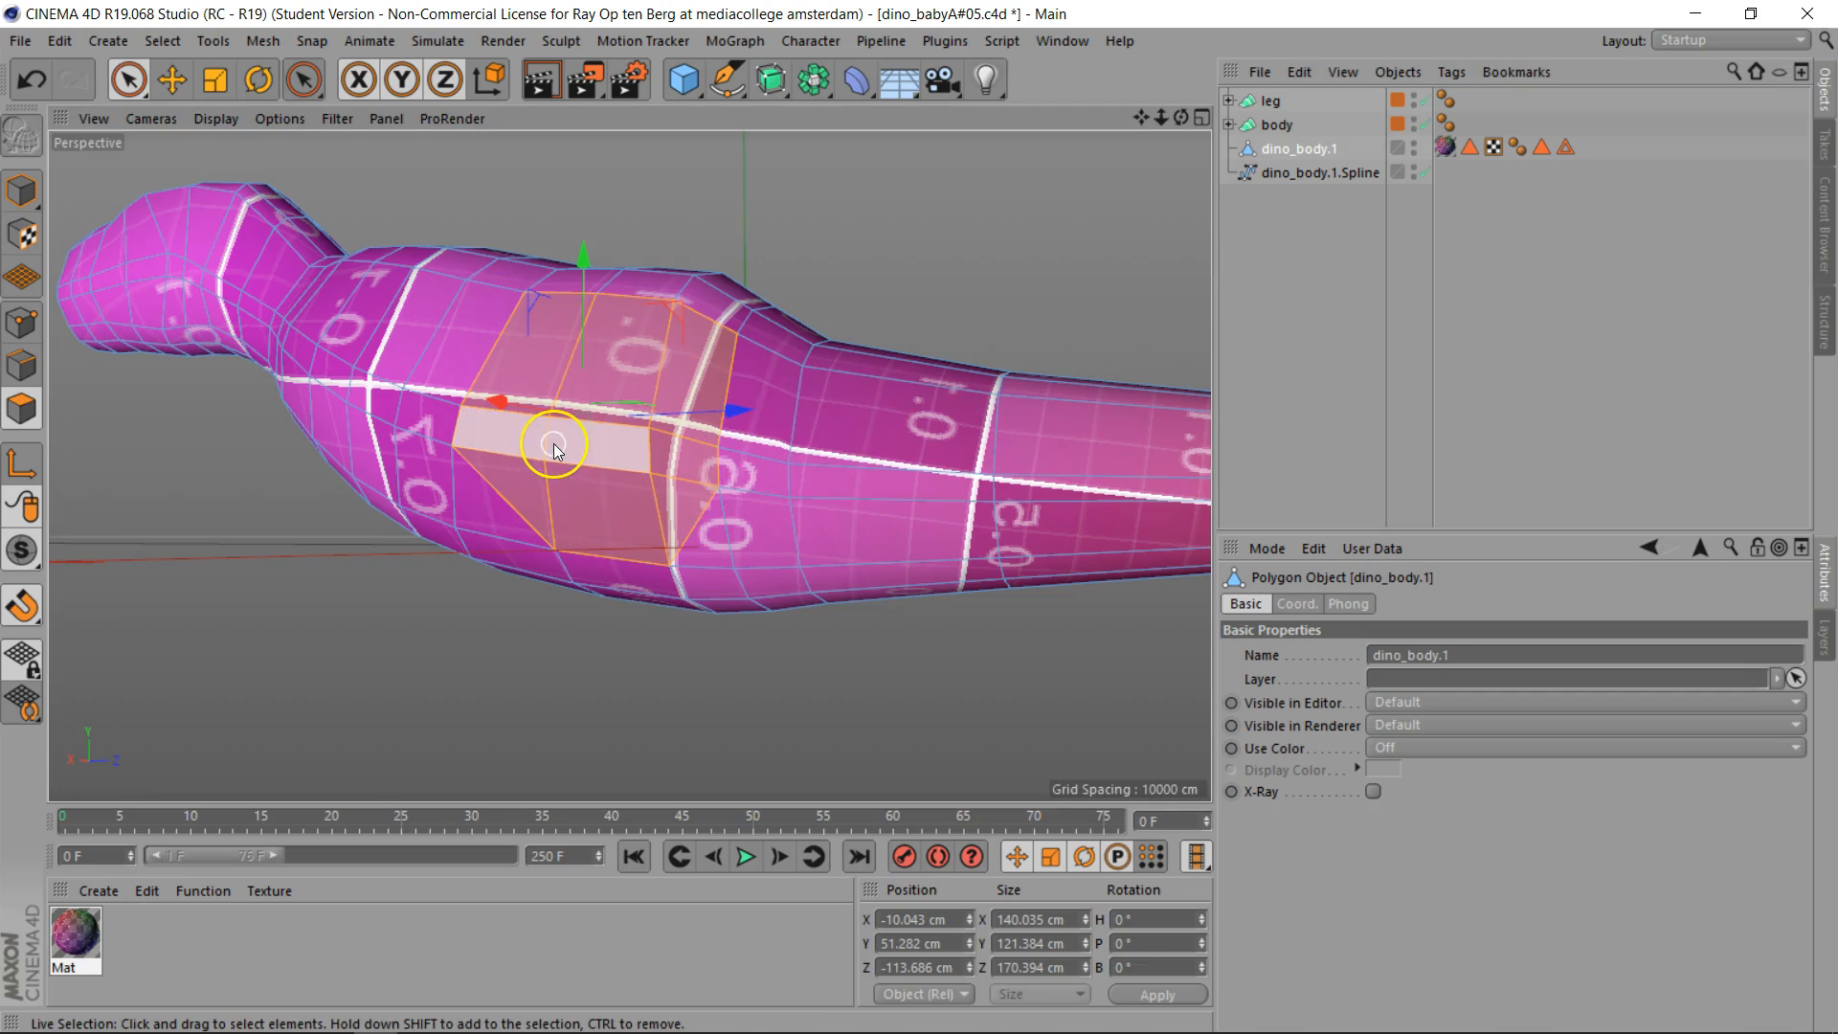
{"action": "key", "text": "Delete"}
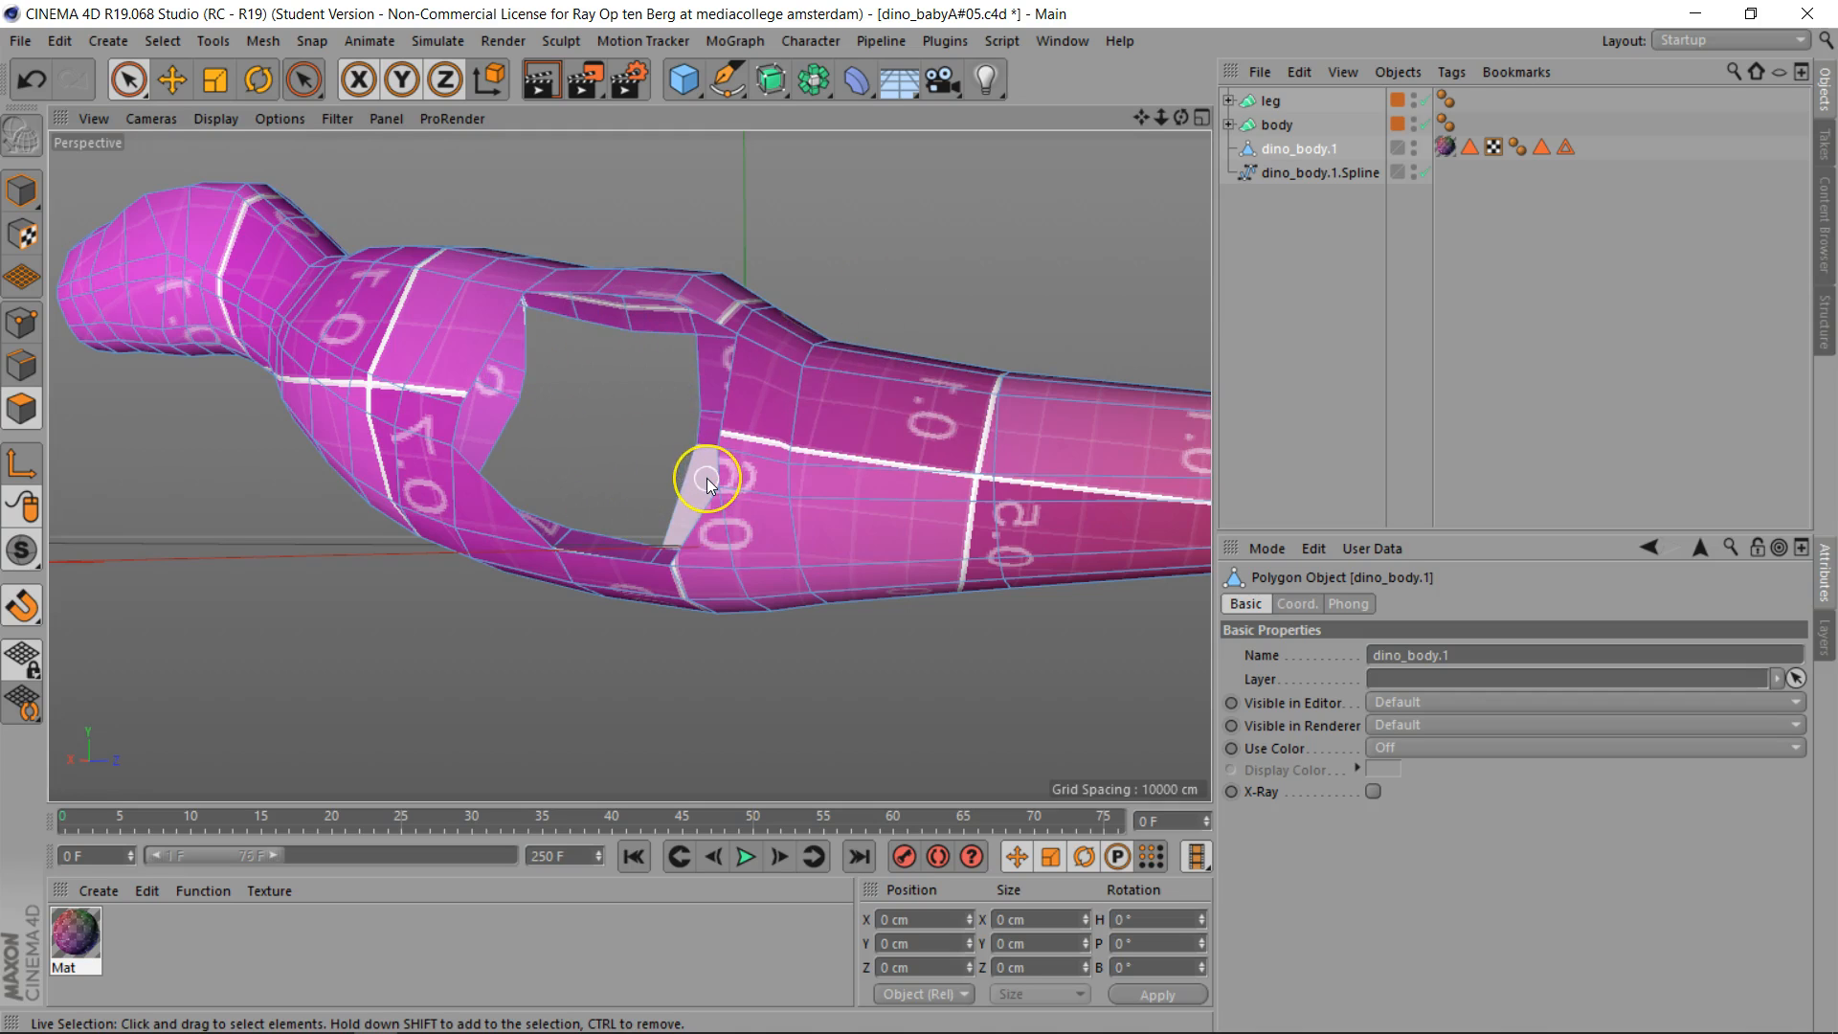
{"action": "key", "text": "ctrl+z"}
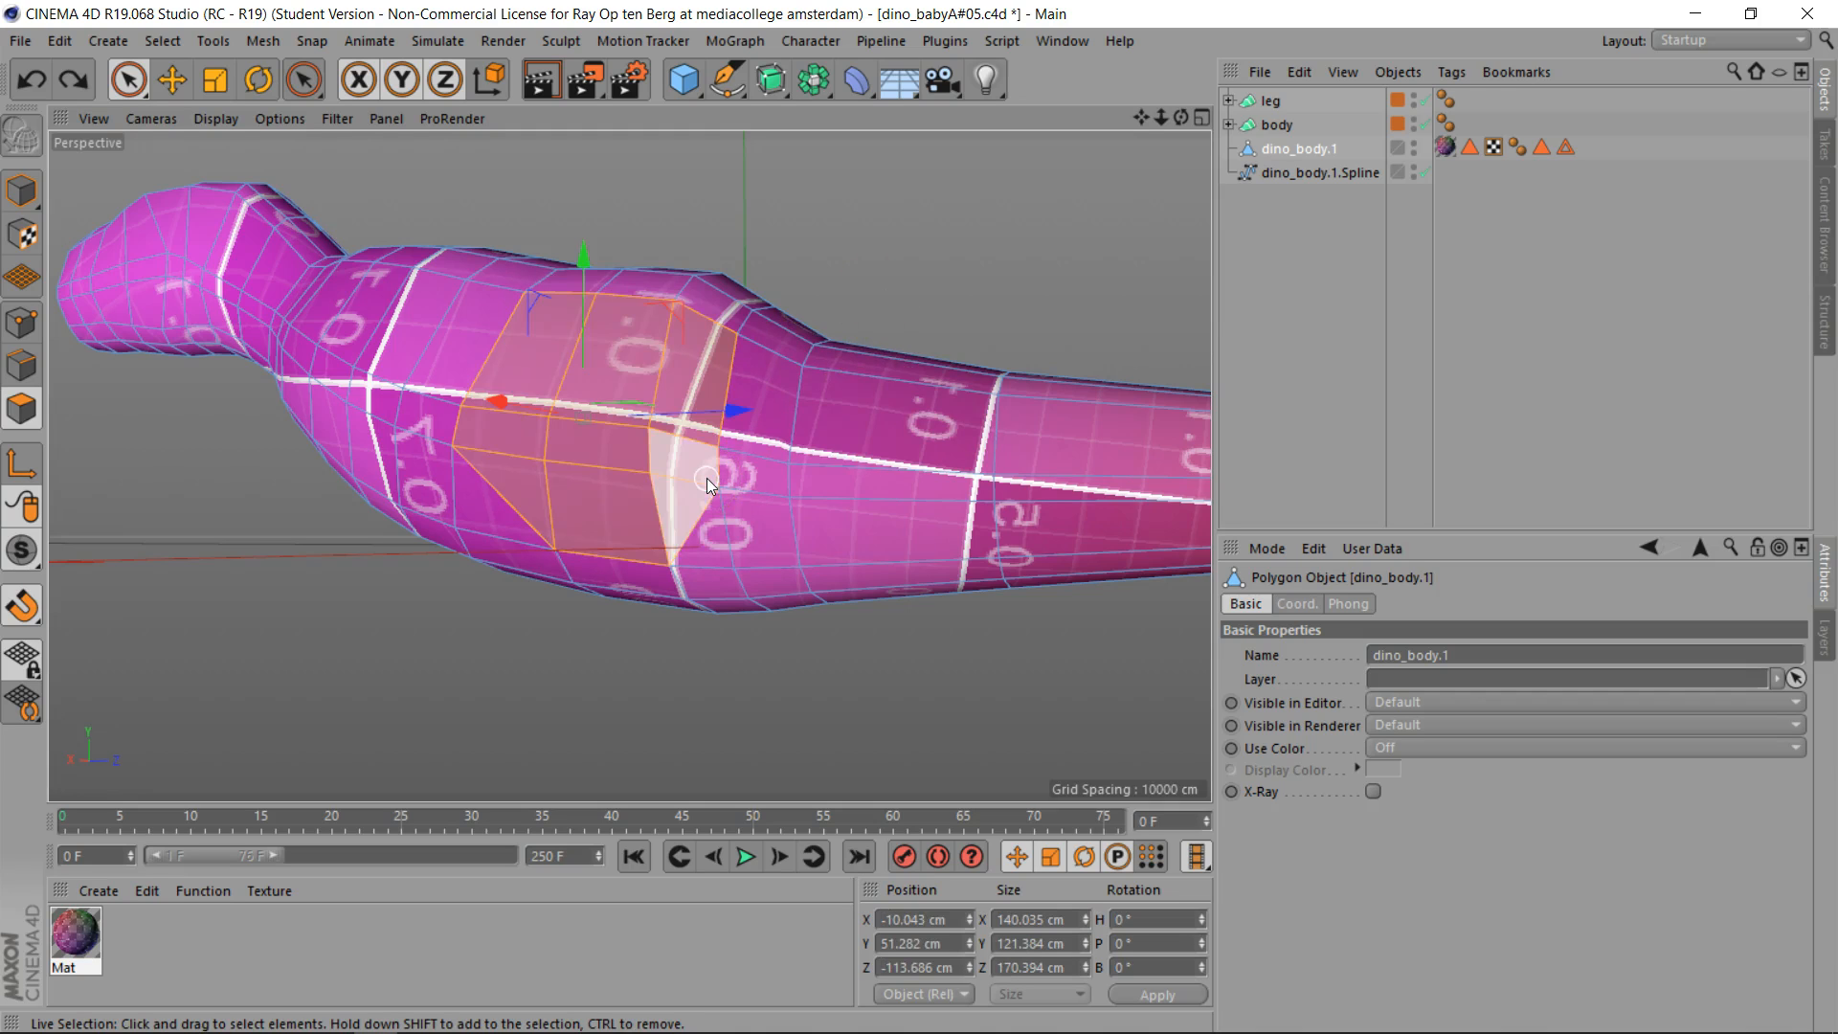
Limit Live Selection to visible elements, reselect the near-side body polygons enclosed by the leg border, and delete them
{"action": "left_click", "coordinate": [127, 79]}
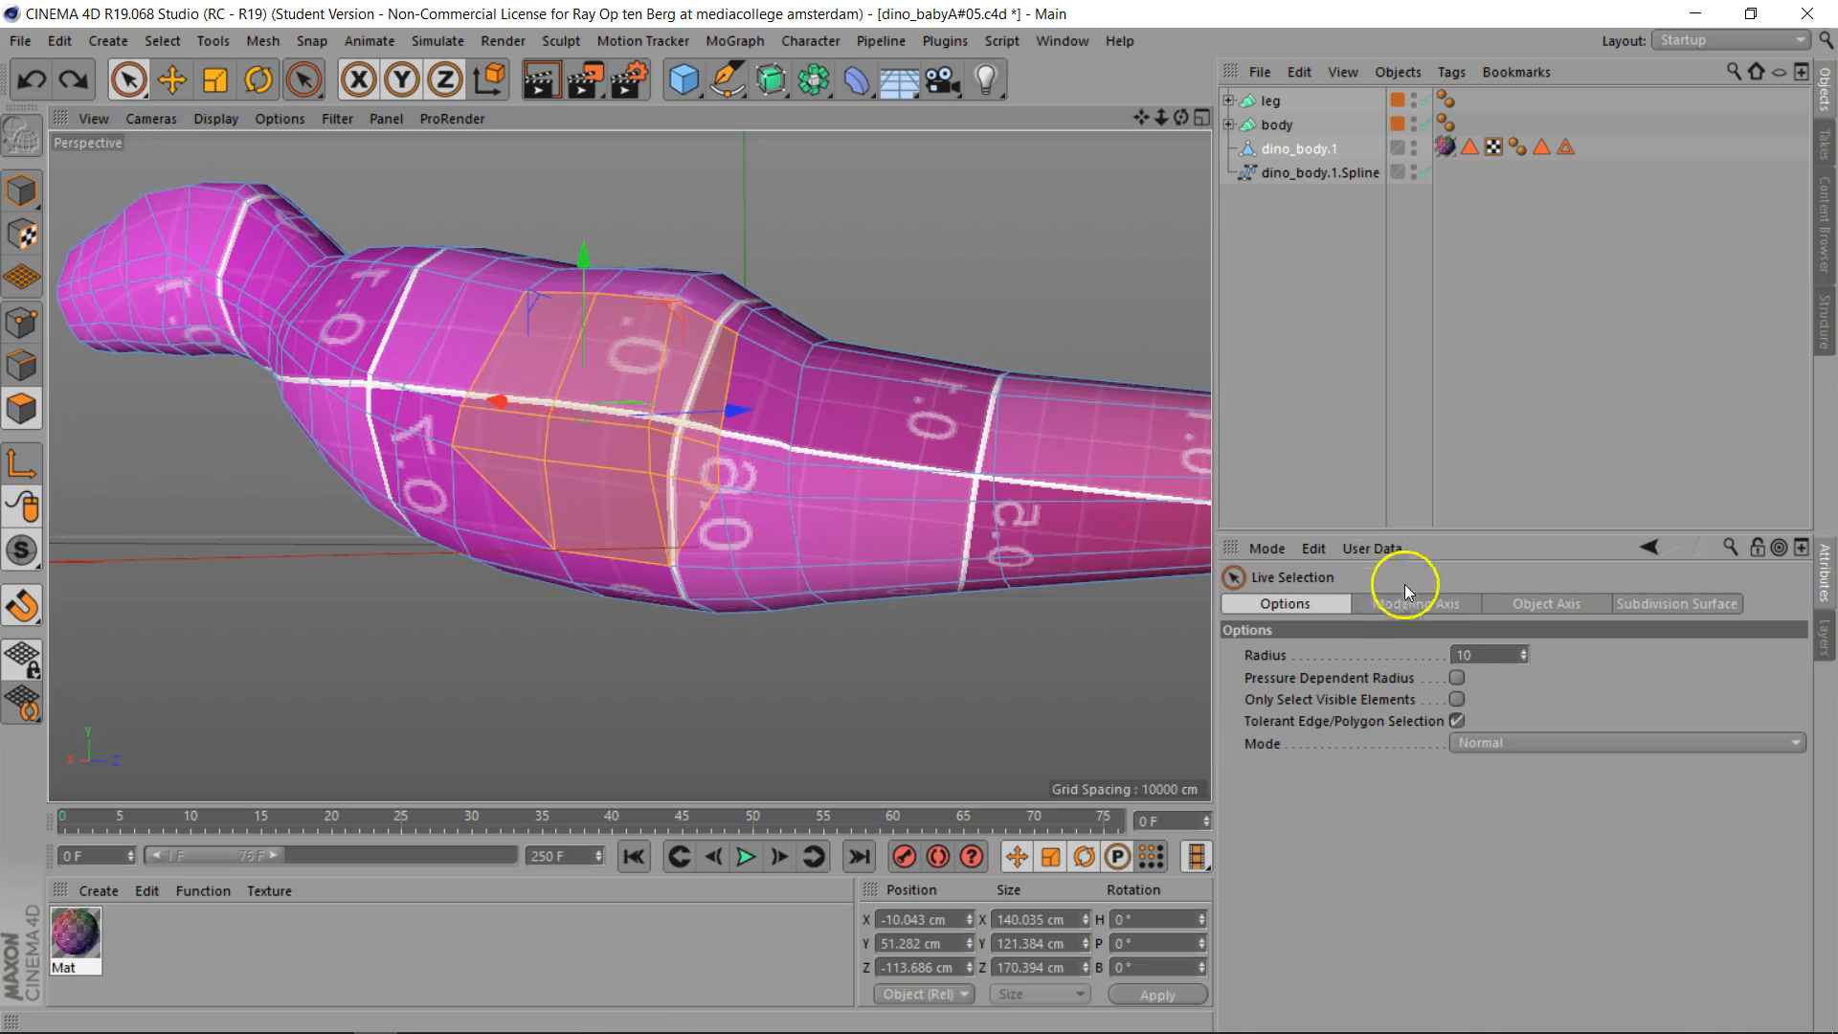
{"action": "left_click", "coordinate": [1456, 700]}
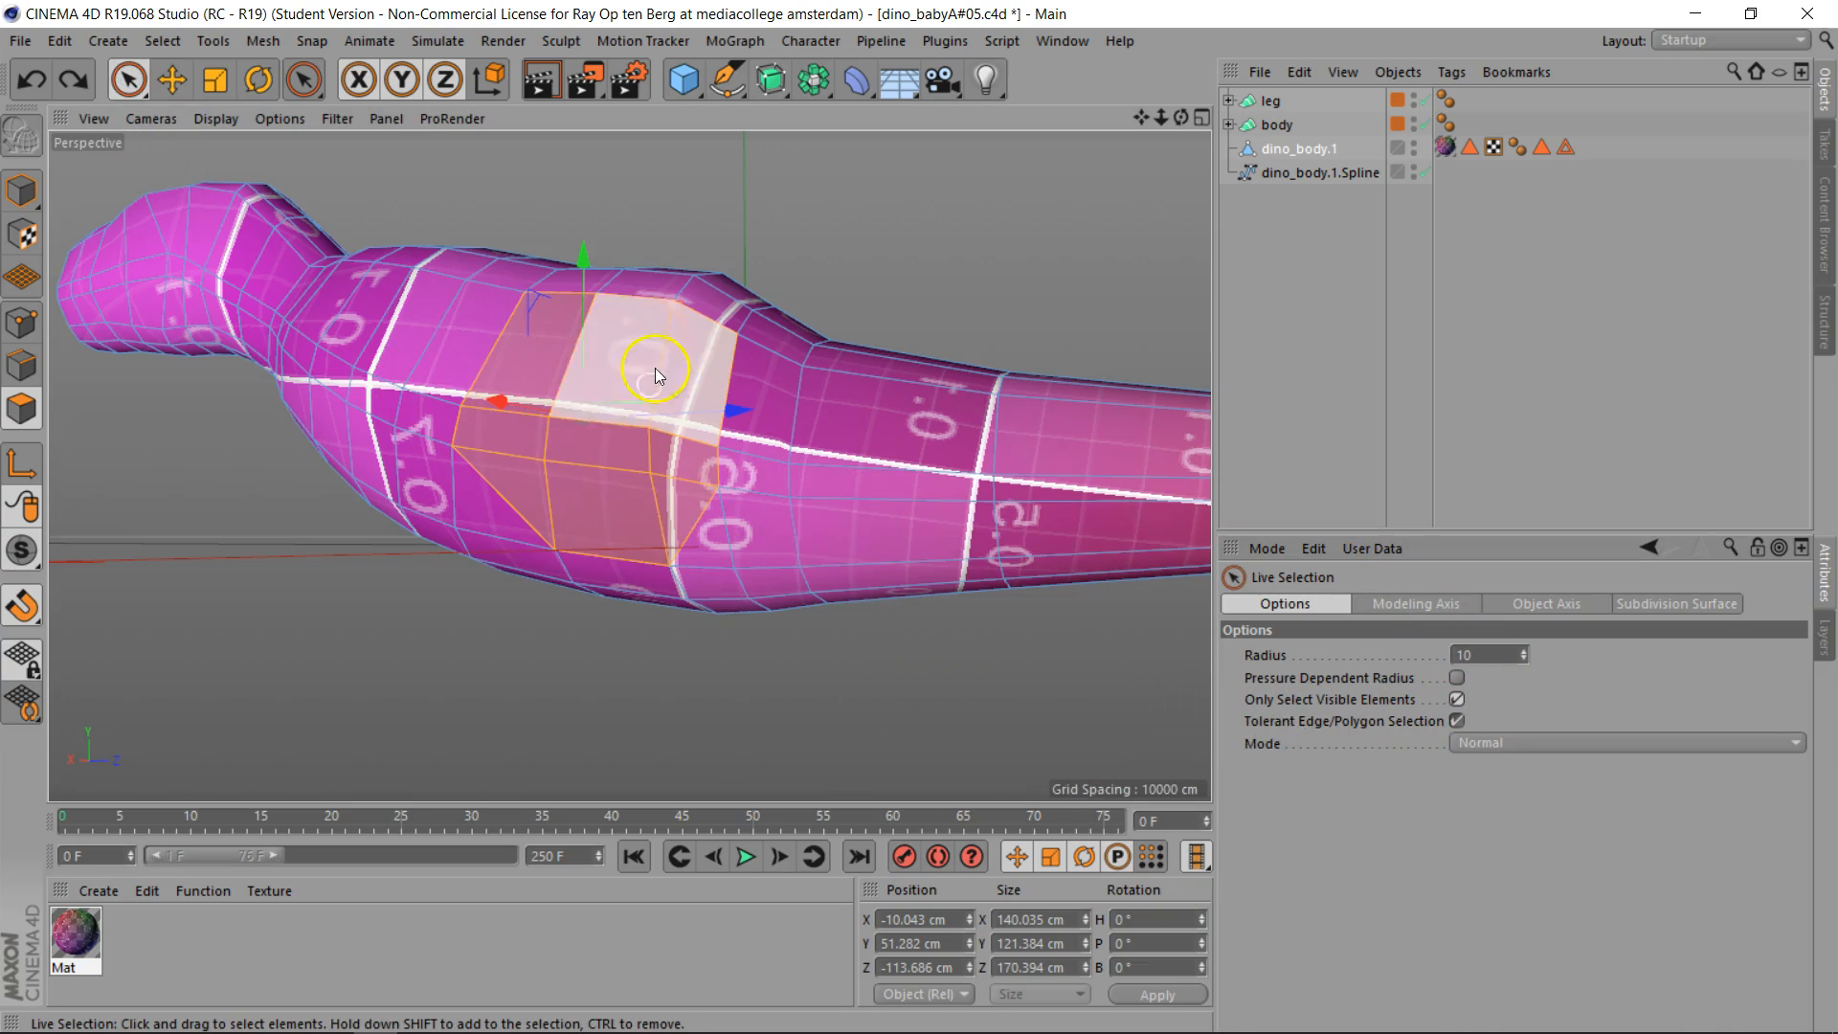
{"action": "left_click", "coordinate": [687, 369], "text": "shift"}
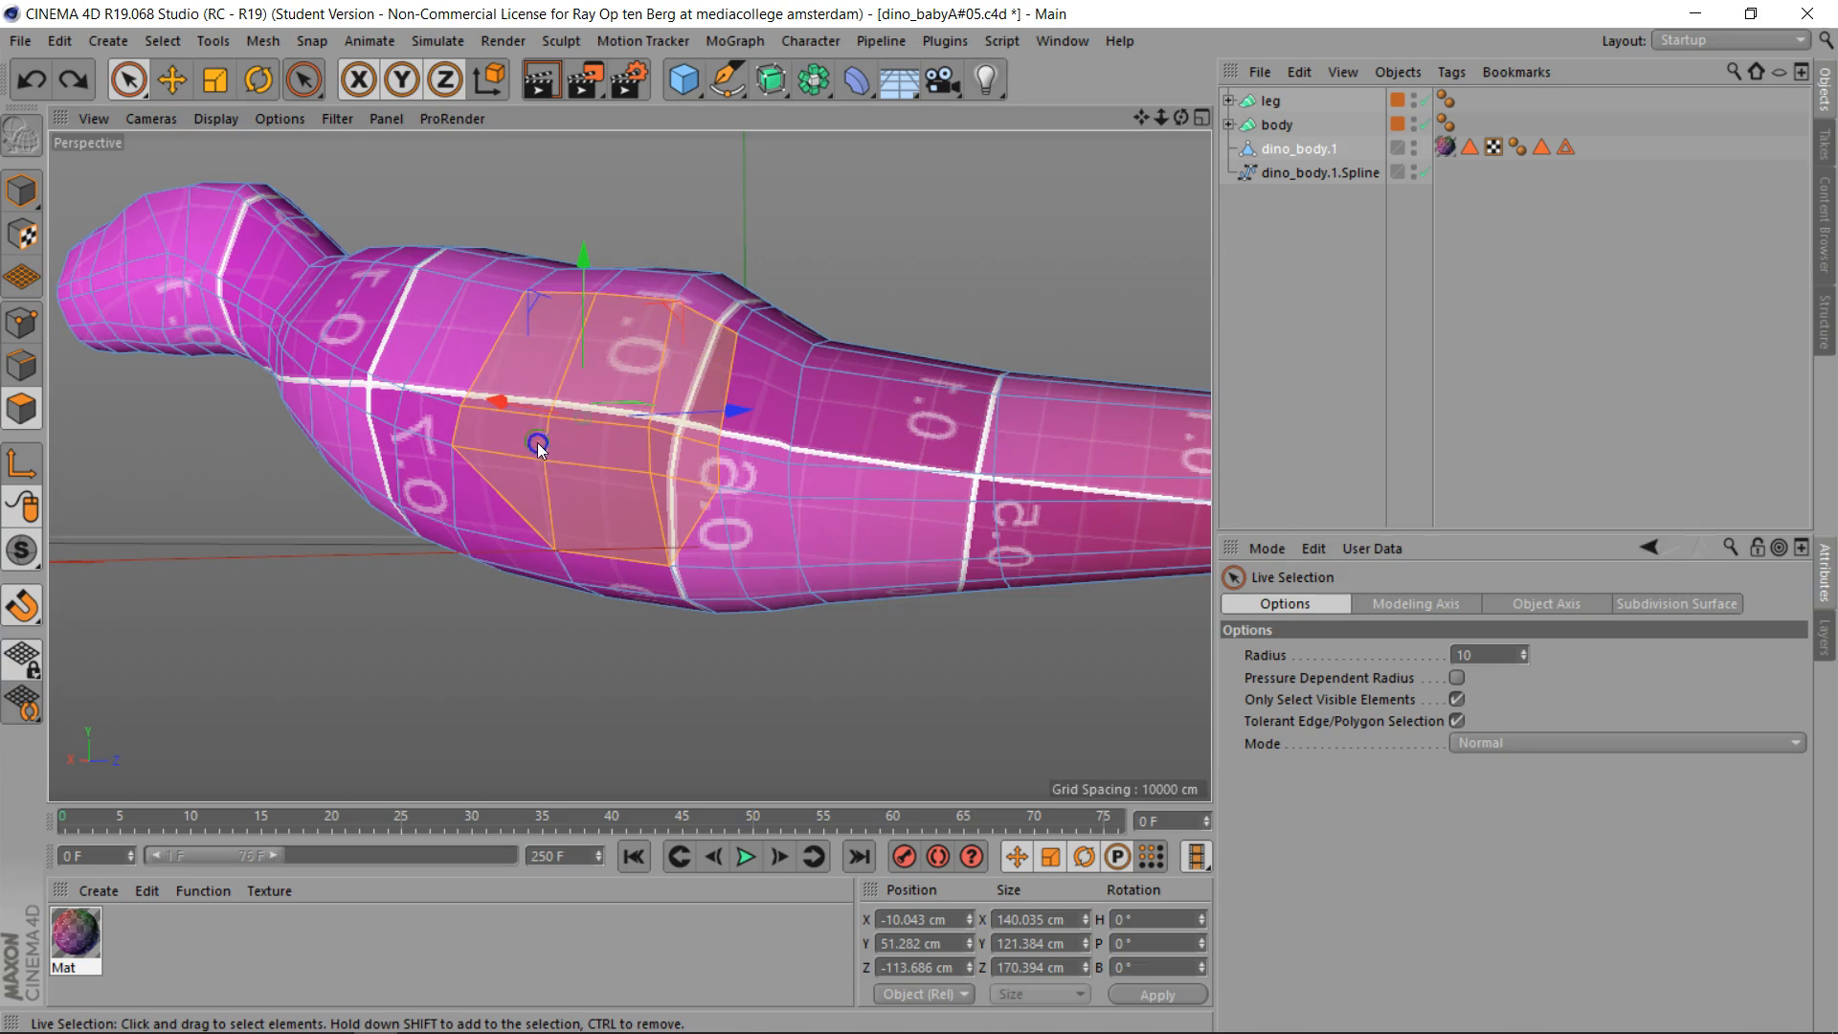
{"action": "mouse_move", "coordinate": [677, 361]}
{"action": "left_mouse_down"}
{"action": "mouse_move", "coordinate": [512, 402]}
{"action": "mouse_move", "coordinate": [561, 477]}
{"action": "mouse_move", "coordinate": [669, 467]}
{"action": "left_mouse_up"}
{"action": "left_click_drag", "start_coordinate": [660, 381], "coordinate": [578, 368]}
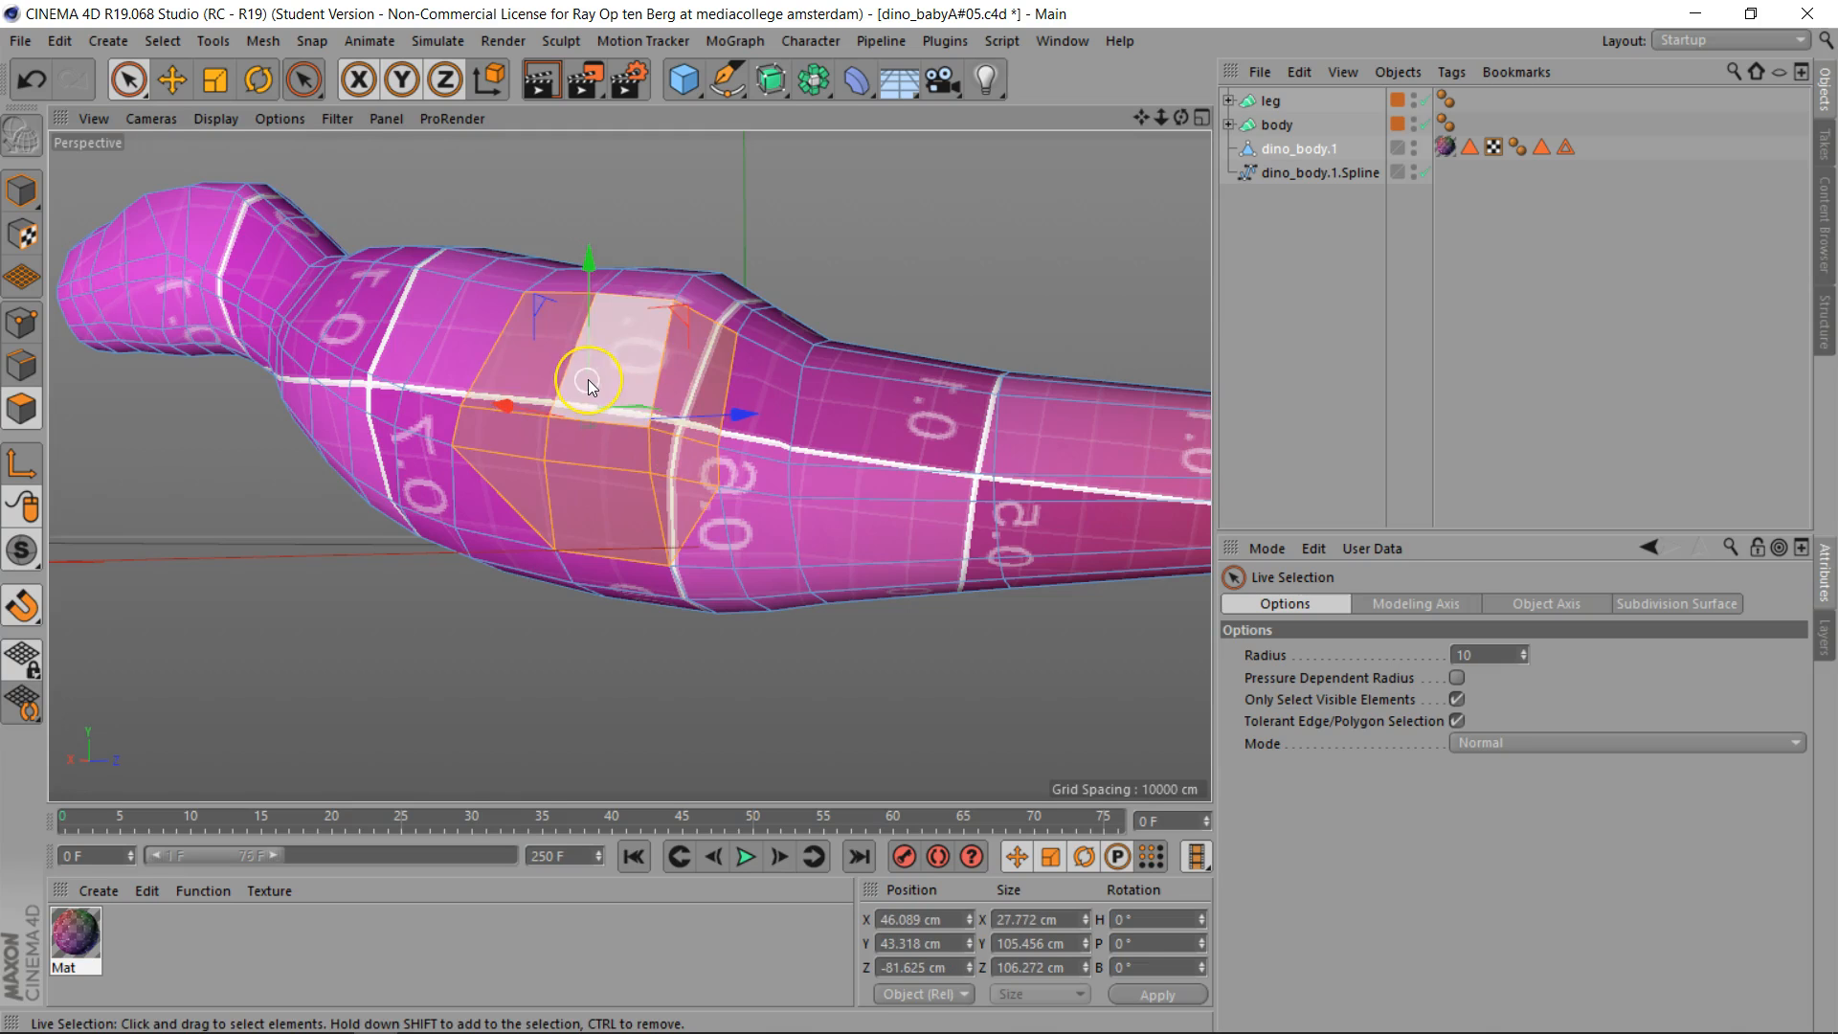
{"action": "key", "text": "Delete"}
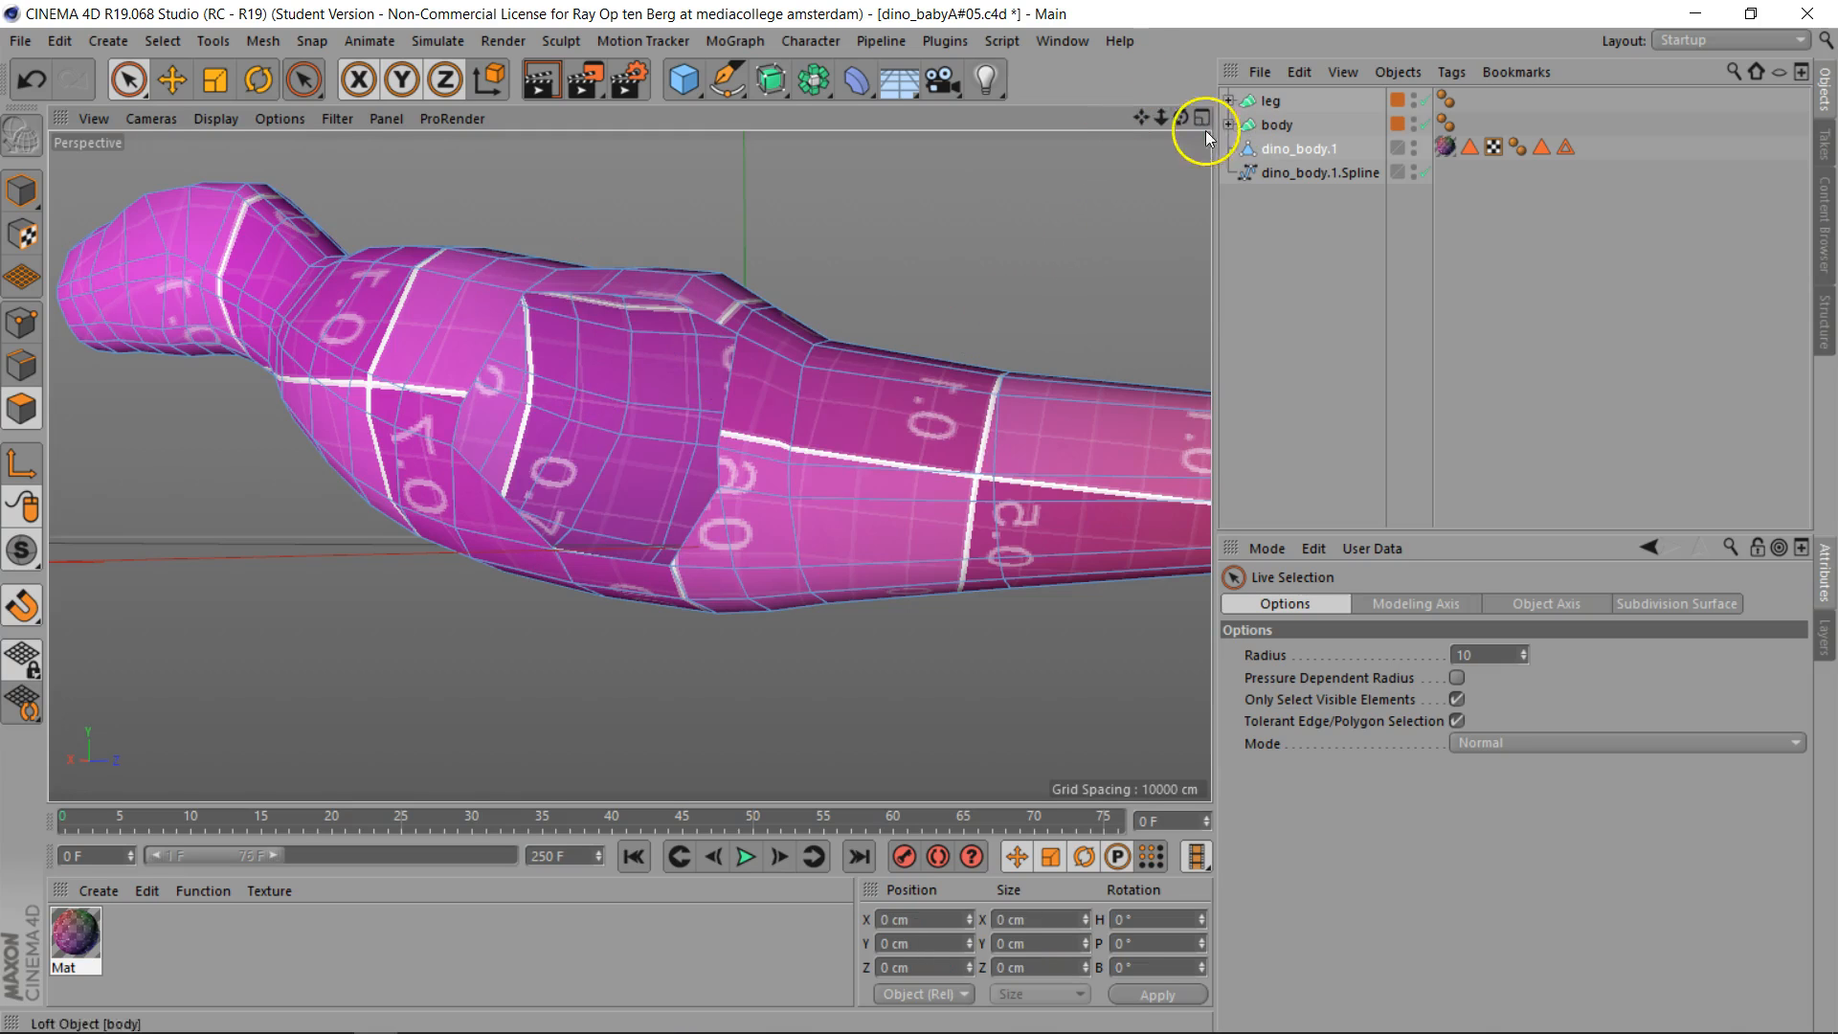
Unhide the polygons stored in the leg polygon selection of dino_body.1
{"action": "left_click_drag", "start_coordinate": [919, 517], "coordinate": [919, 517]}
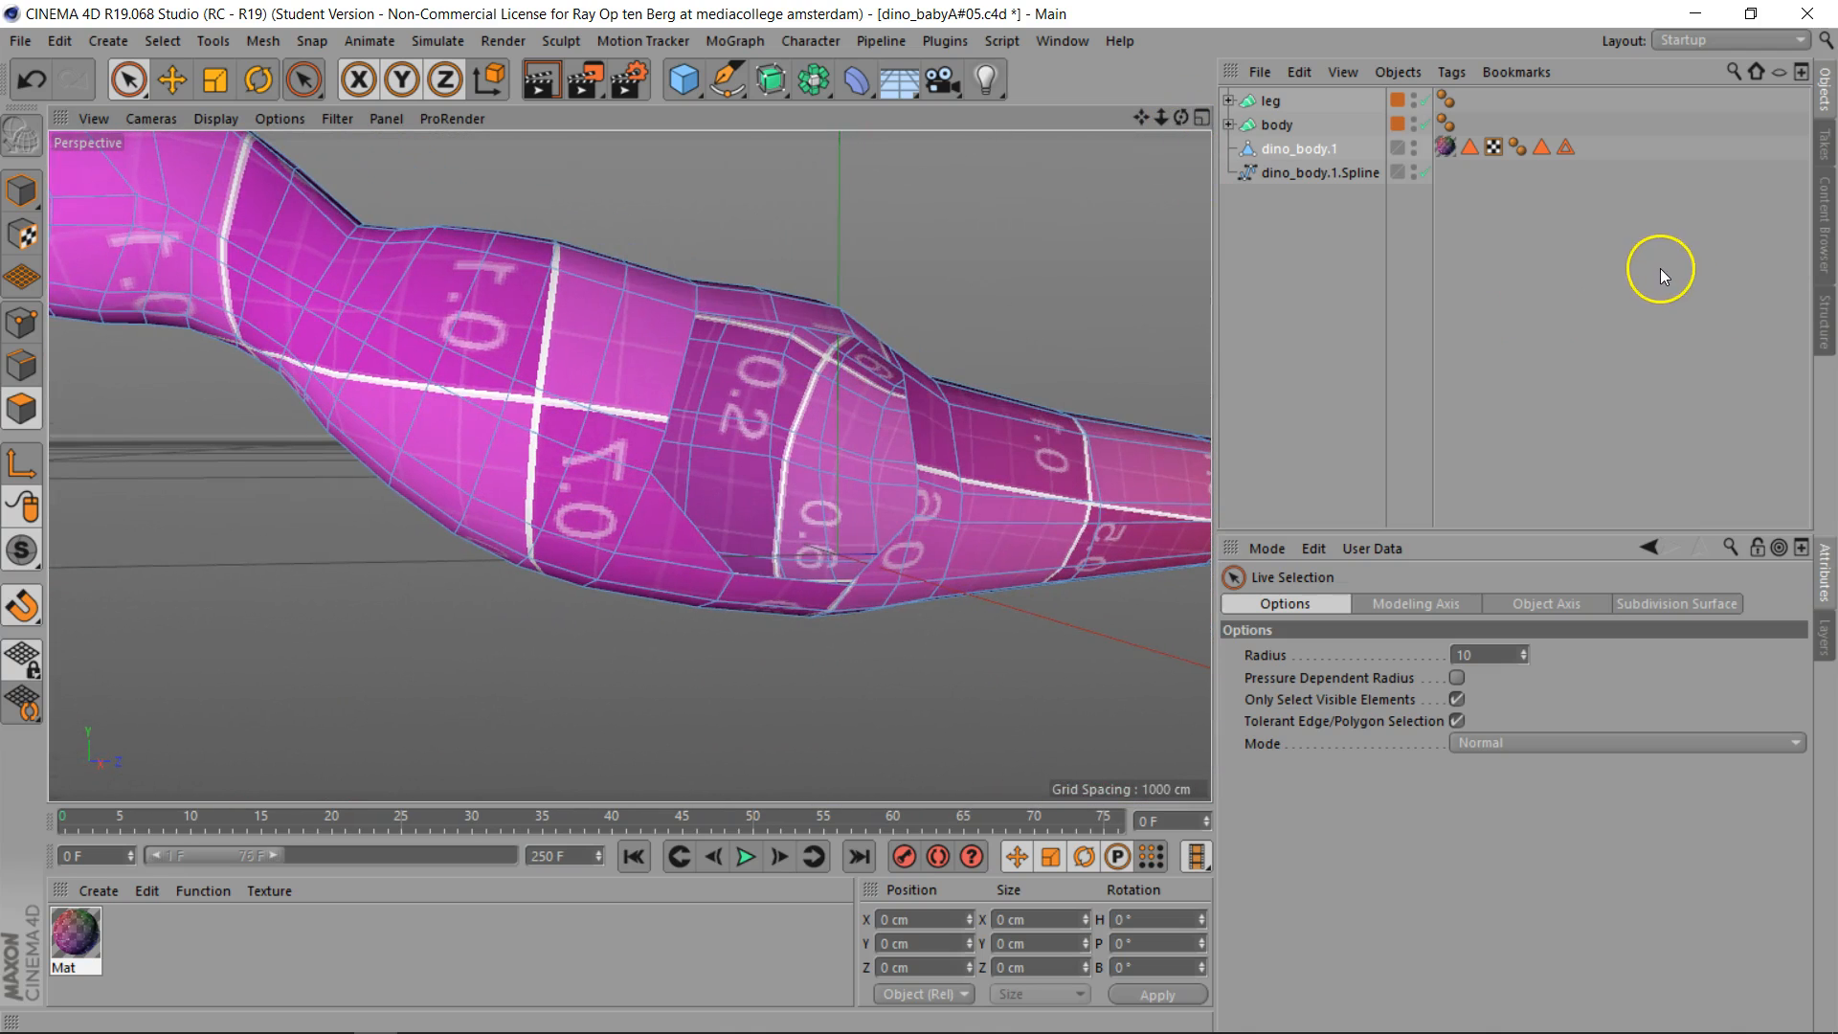
{"action": "left_click", "coordinate": [1542, 149]}
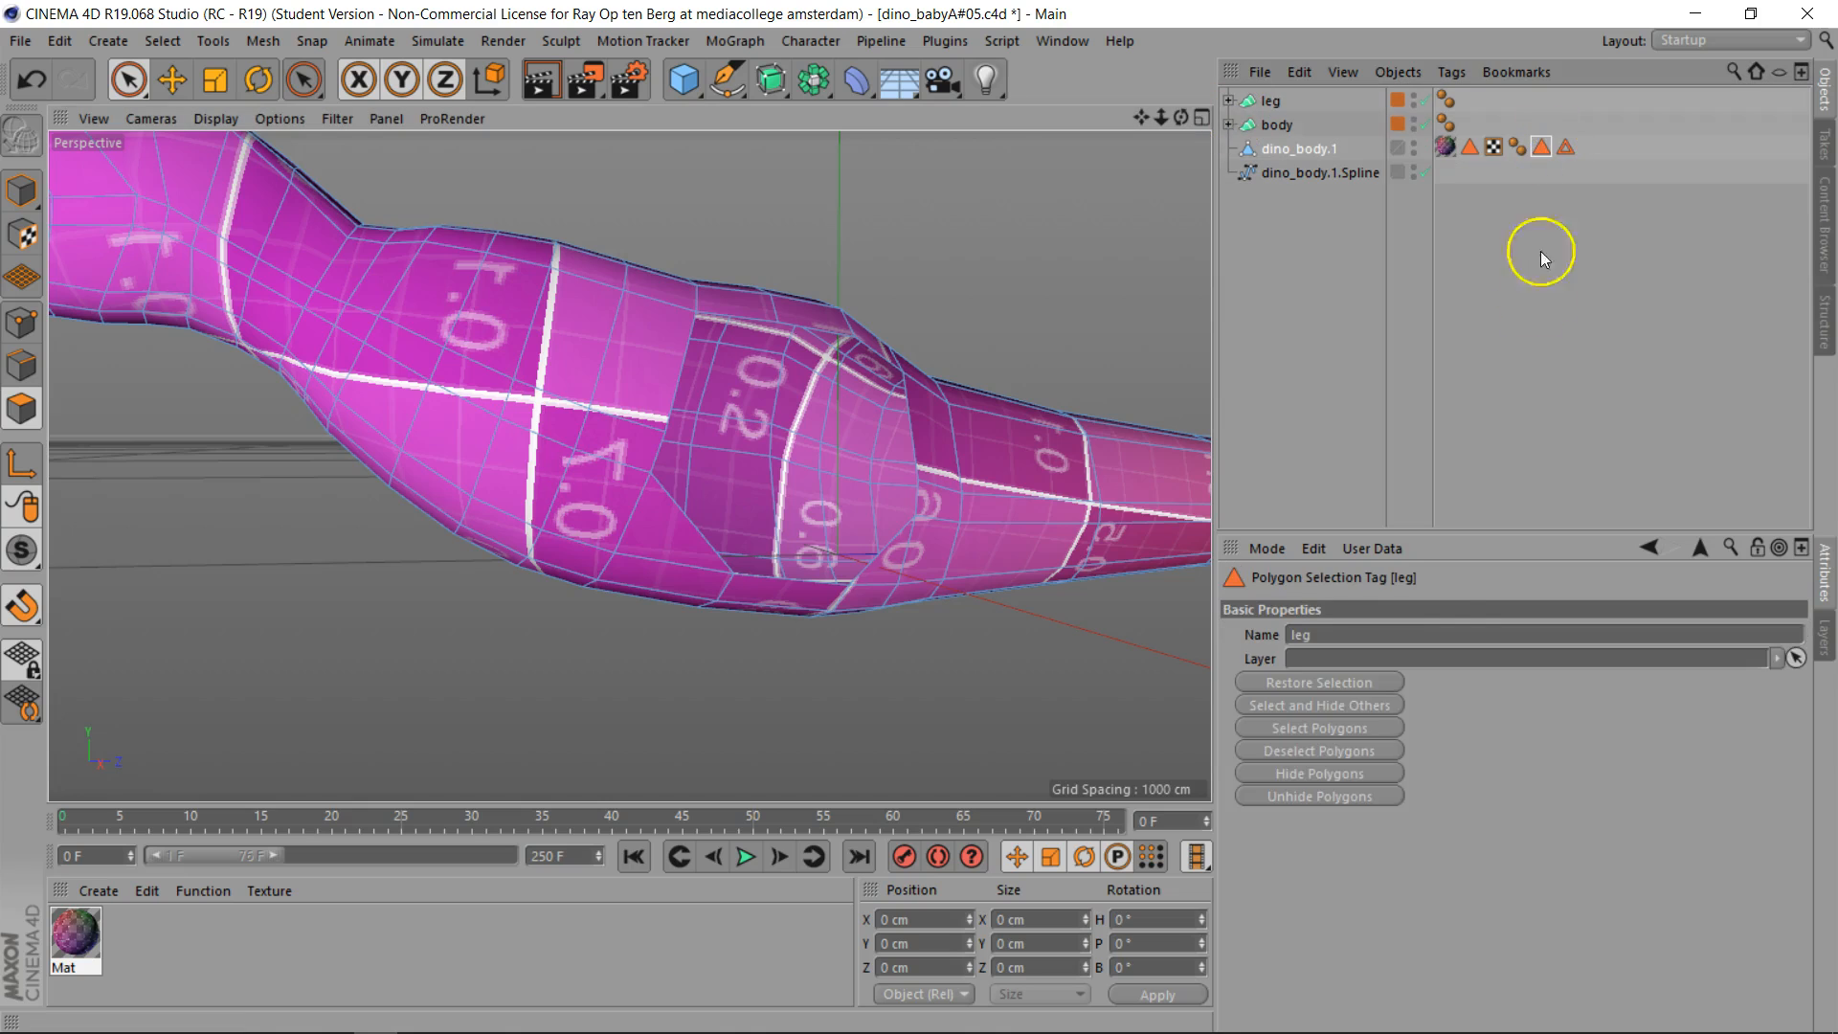
{"action": "left_click", "coordinate": [1317, 796]}
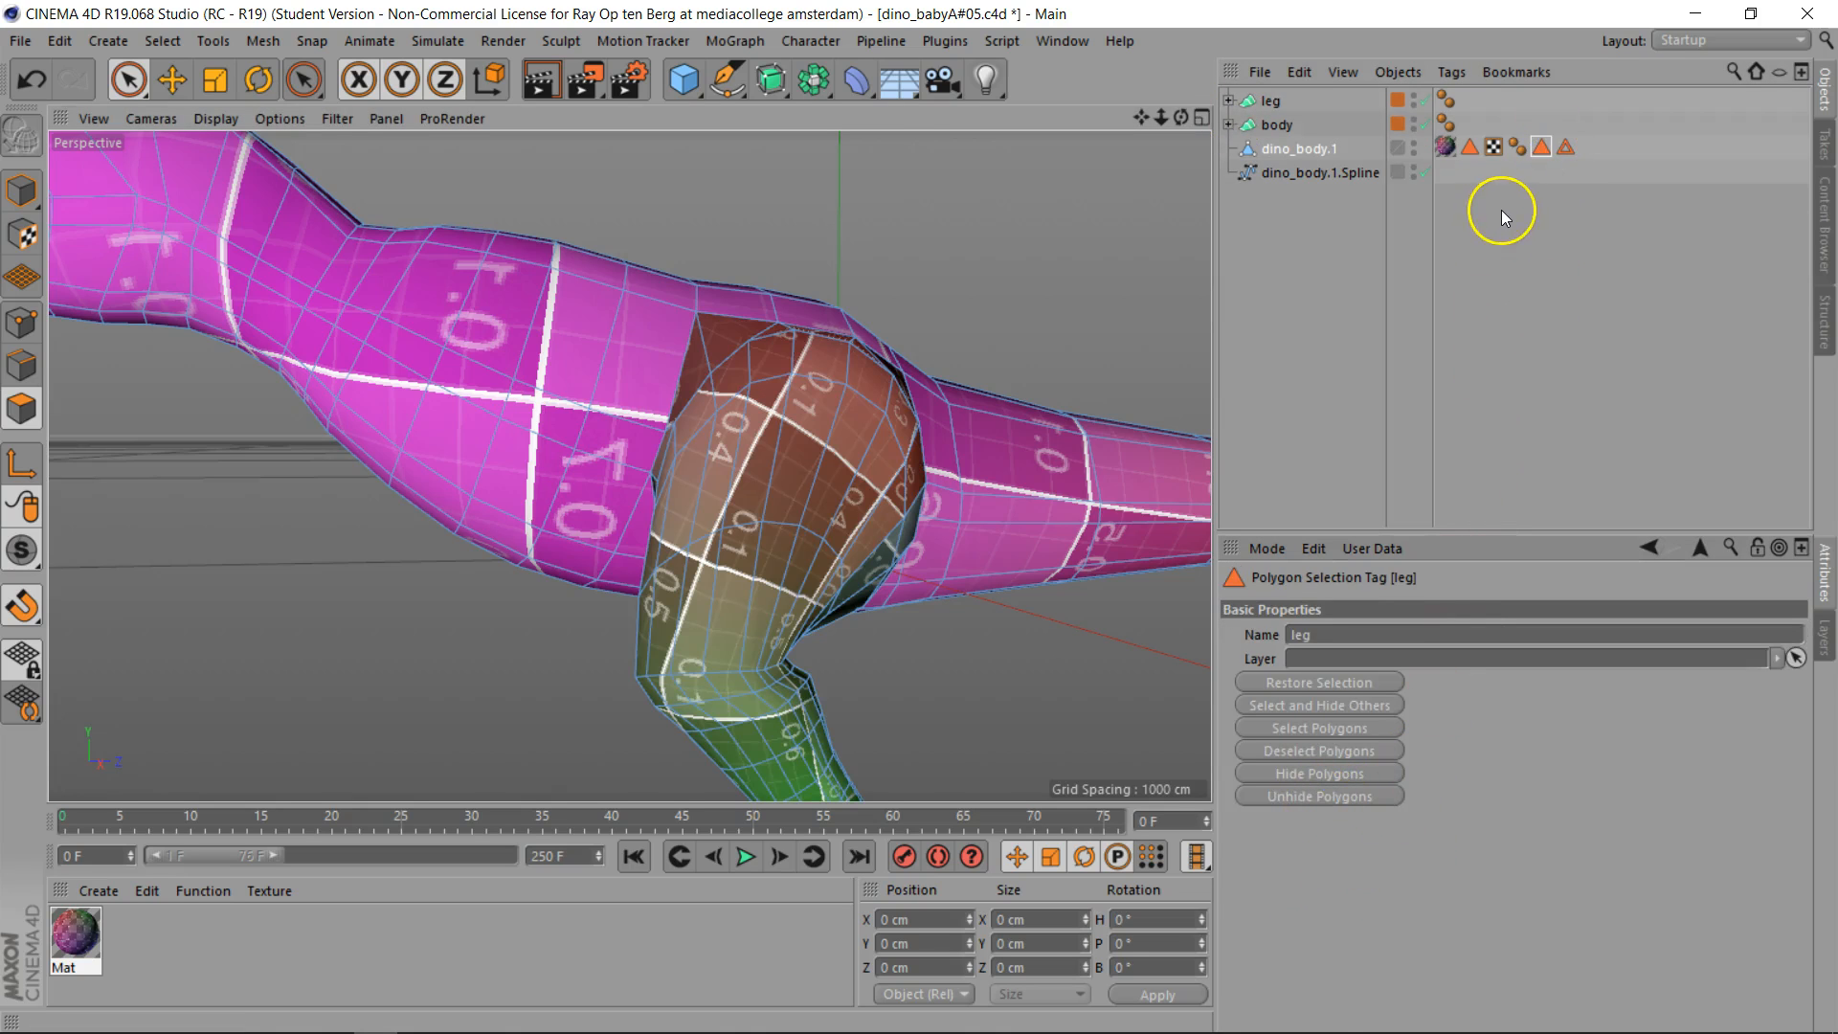
Select the stored leg polygons, split them into a separate object, and rename that object leg
{"action": "double_click", "coordinate": [1541, 147]}
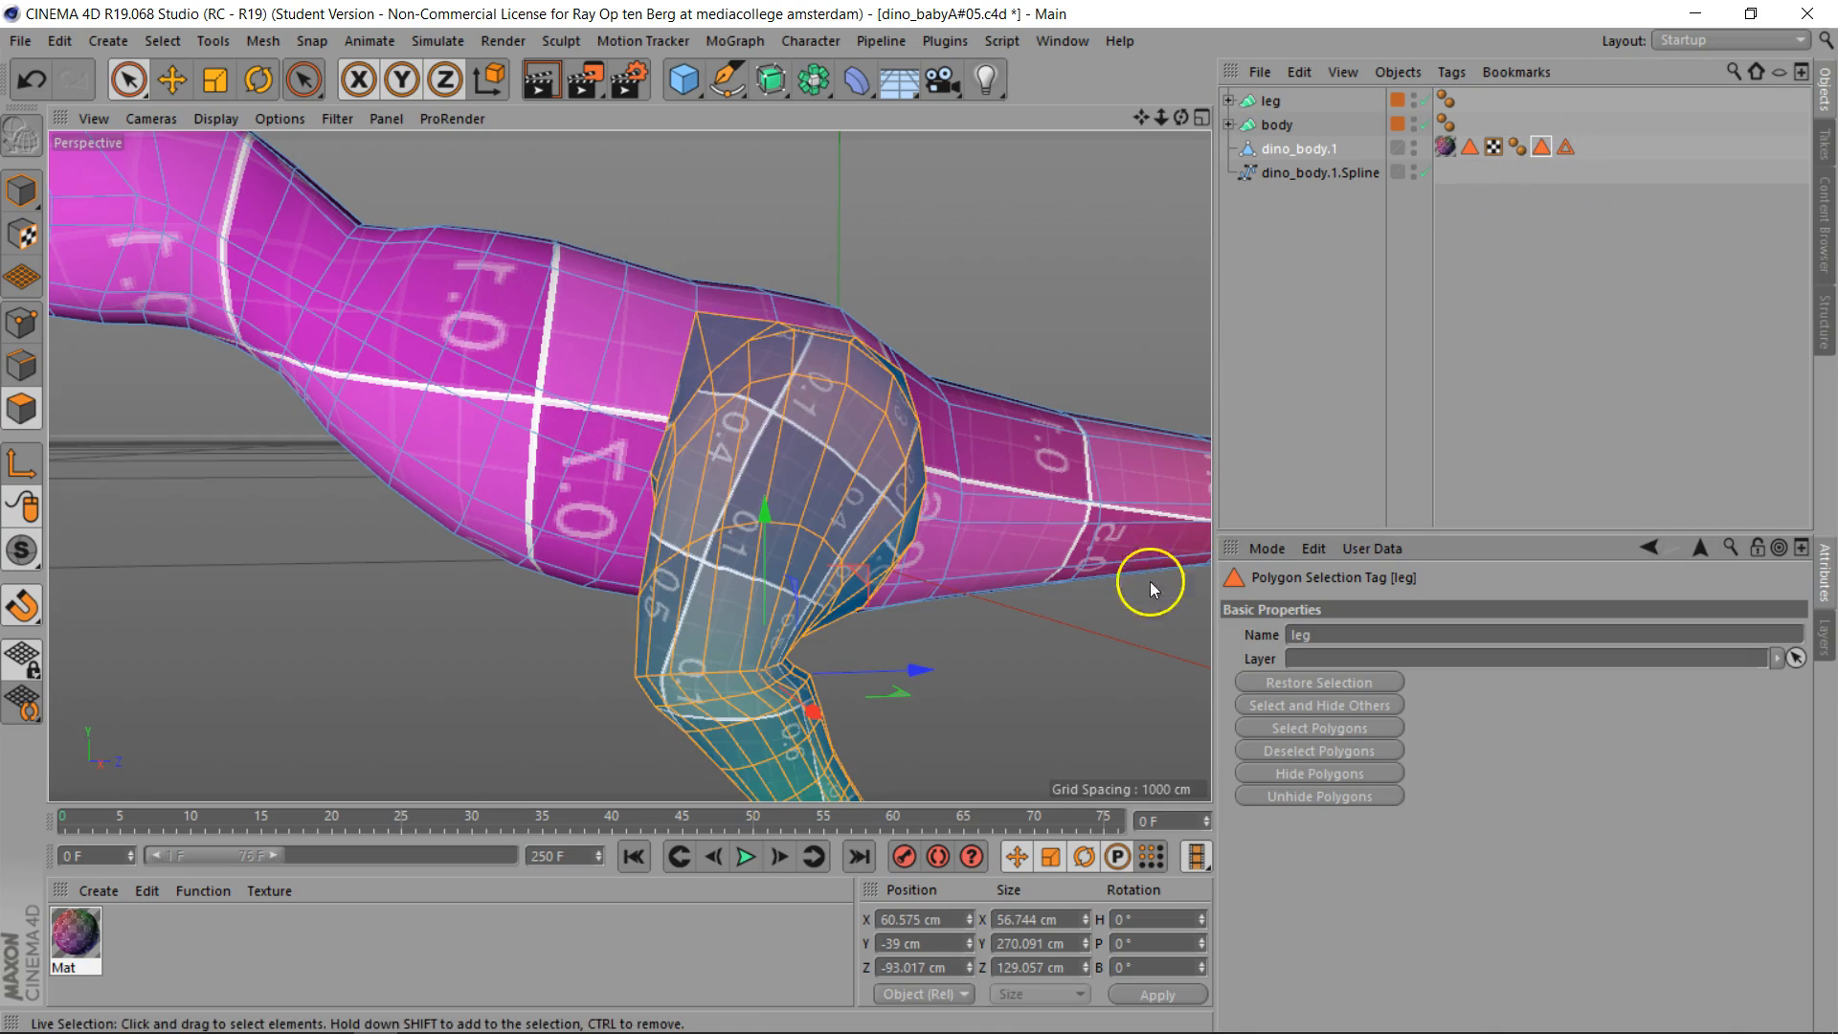
{"action": "left_click", "coordinate": [260, 42]}
{"action": "mouse_move", "coordinate": [285, 99]}
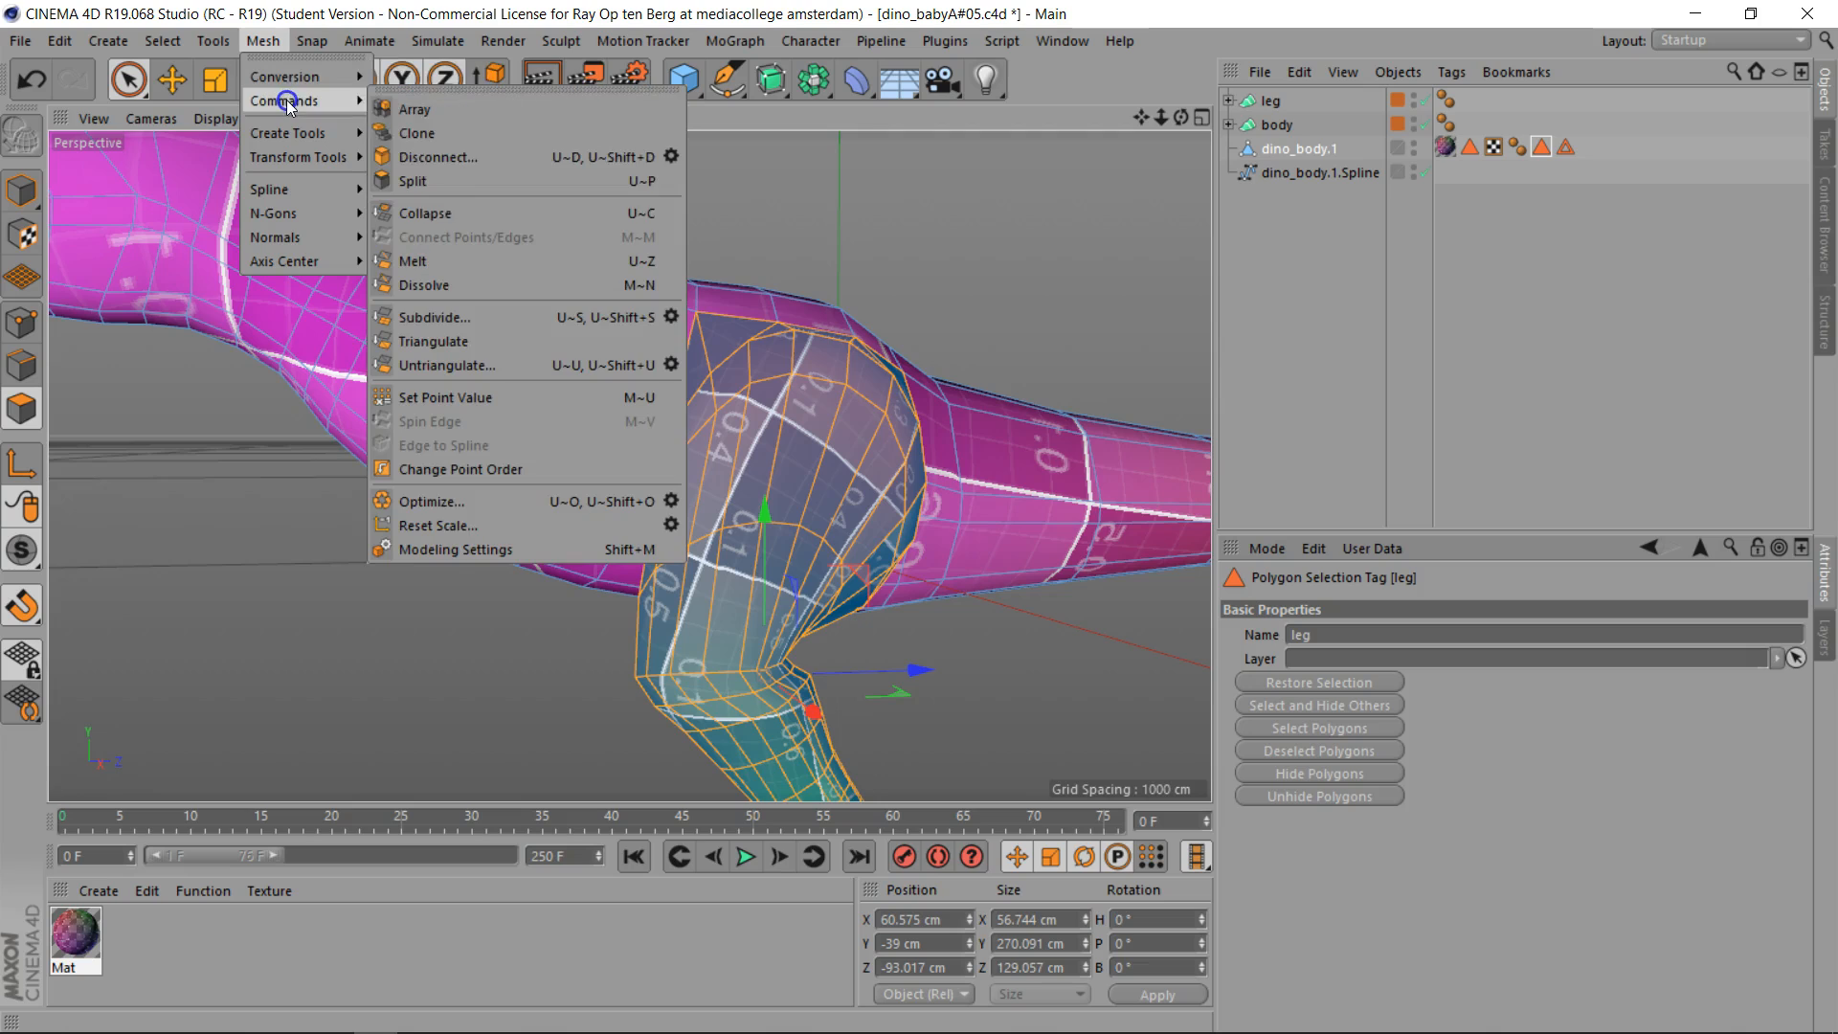
{"action": "left_click", "coordinate": [455, 183]}
{"action": "left_click_drag", "start_coordinate": [1292, 172], "coordinate": [1310, 205]}
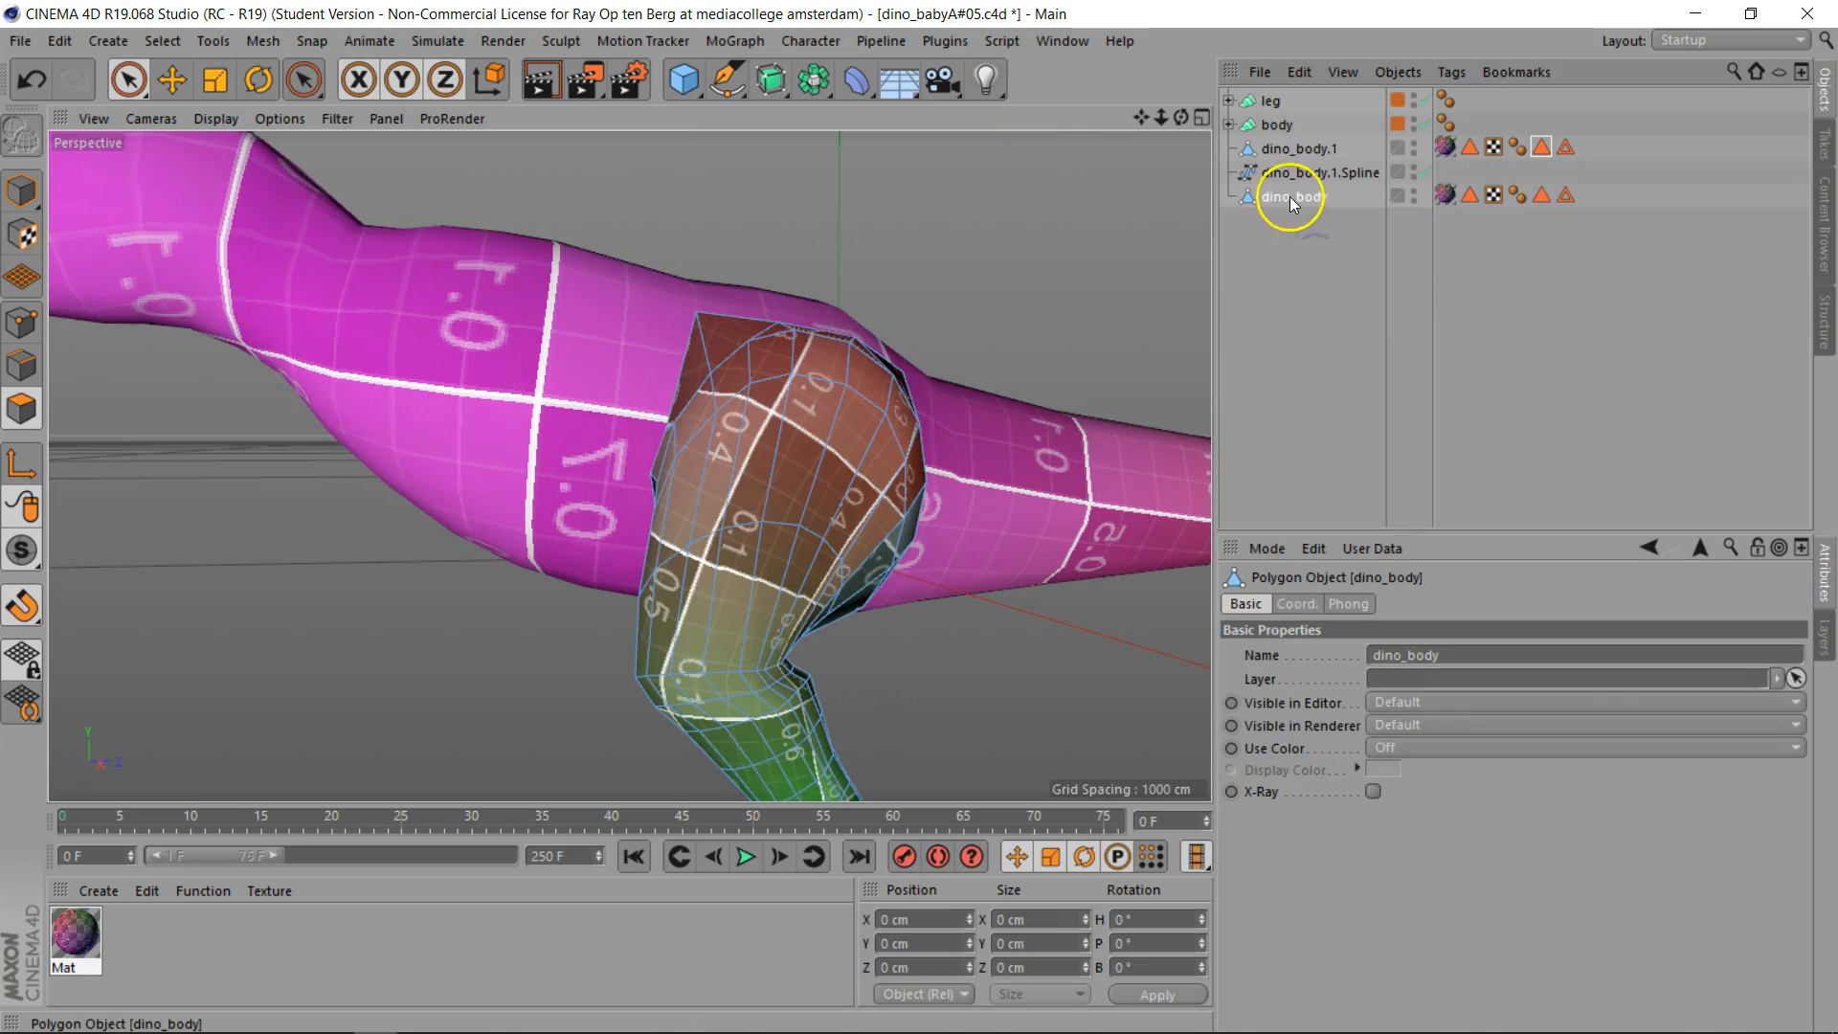
{"action": "double_click", "coordinate": [1289, 197]}
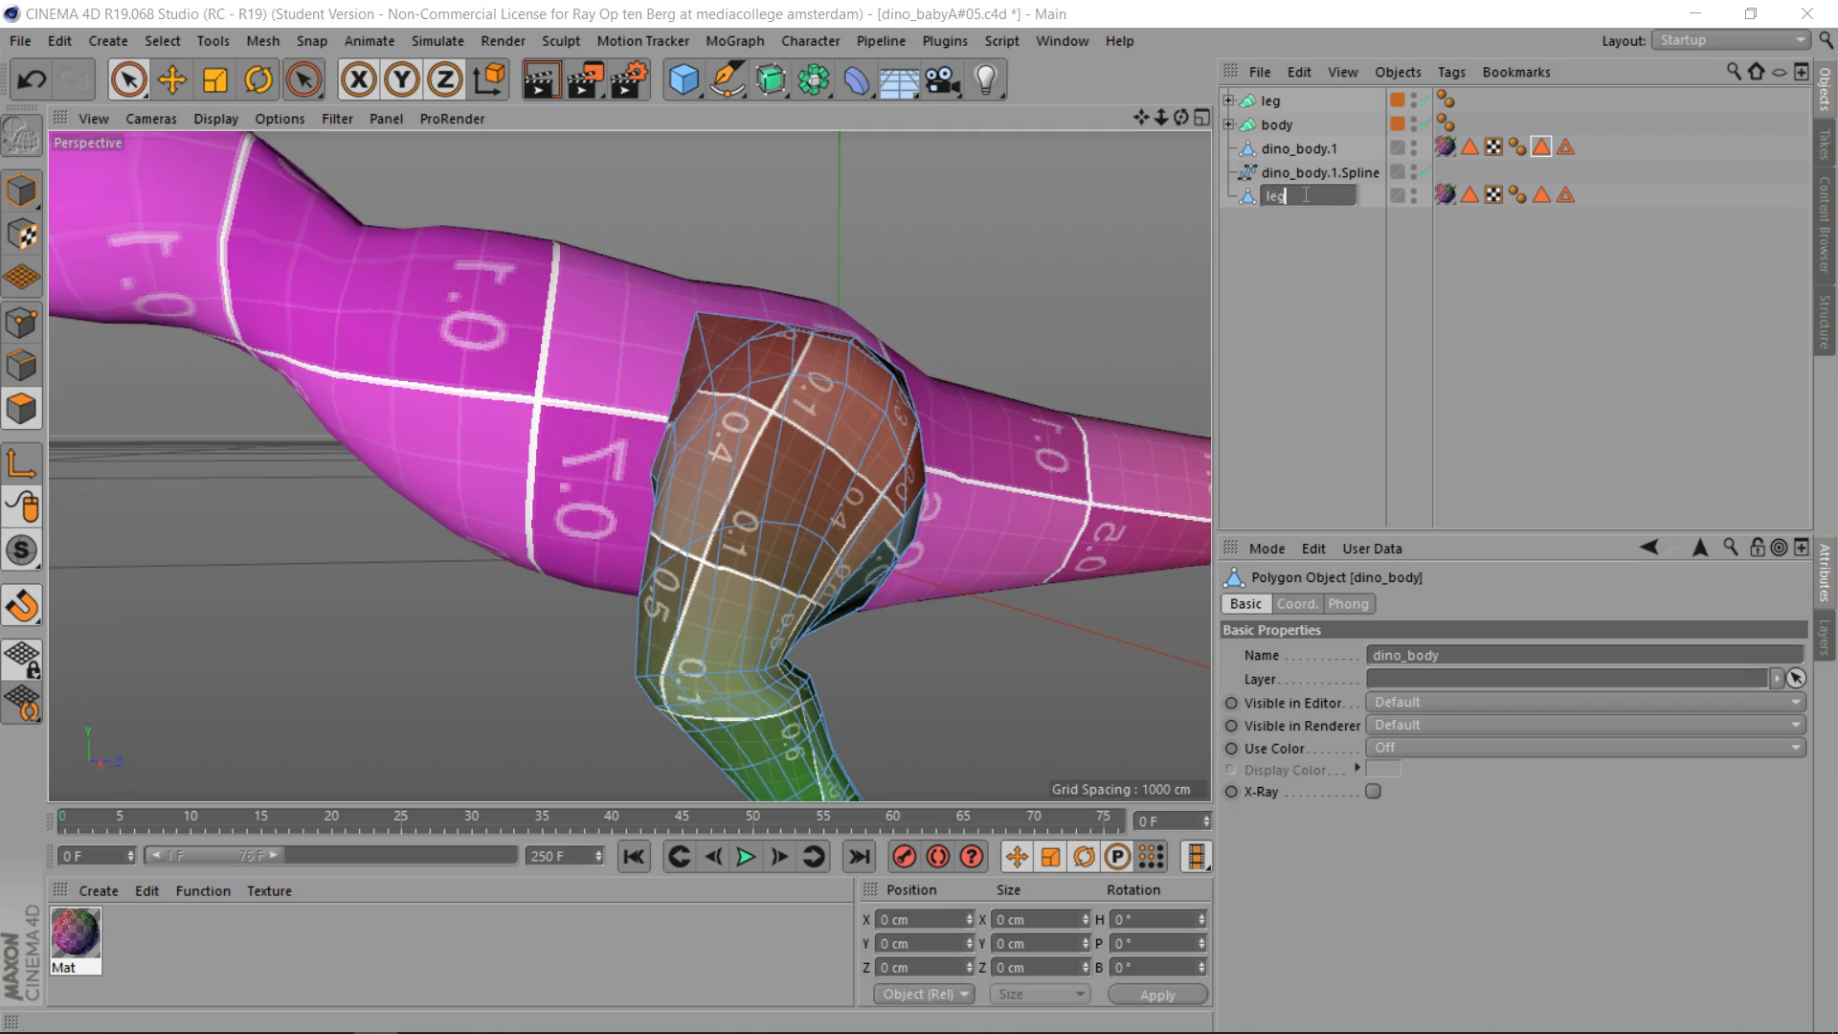
{"action": "key", "text": "Return"}
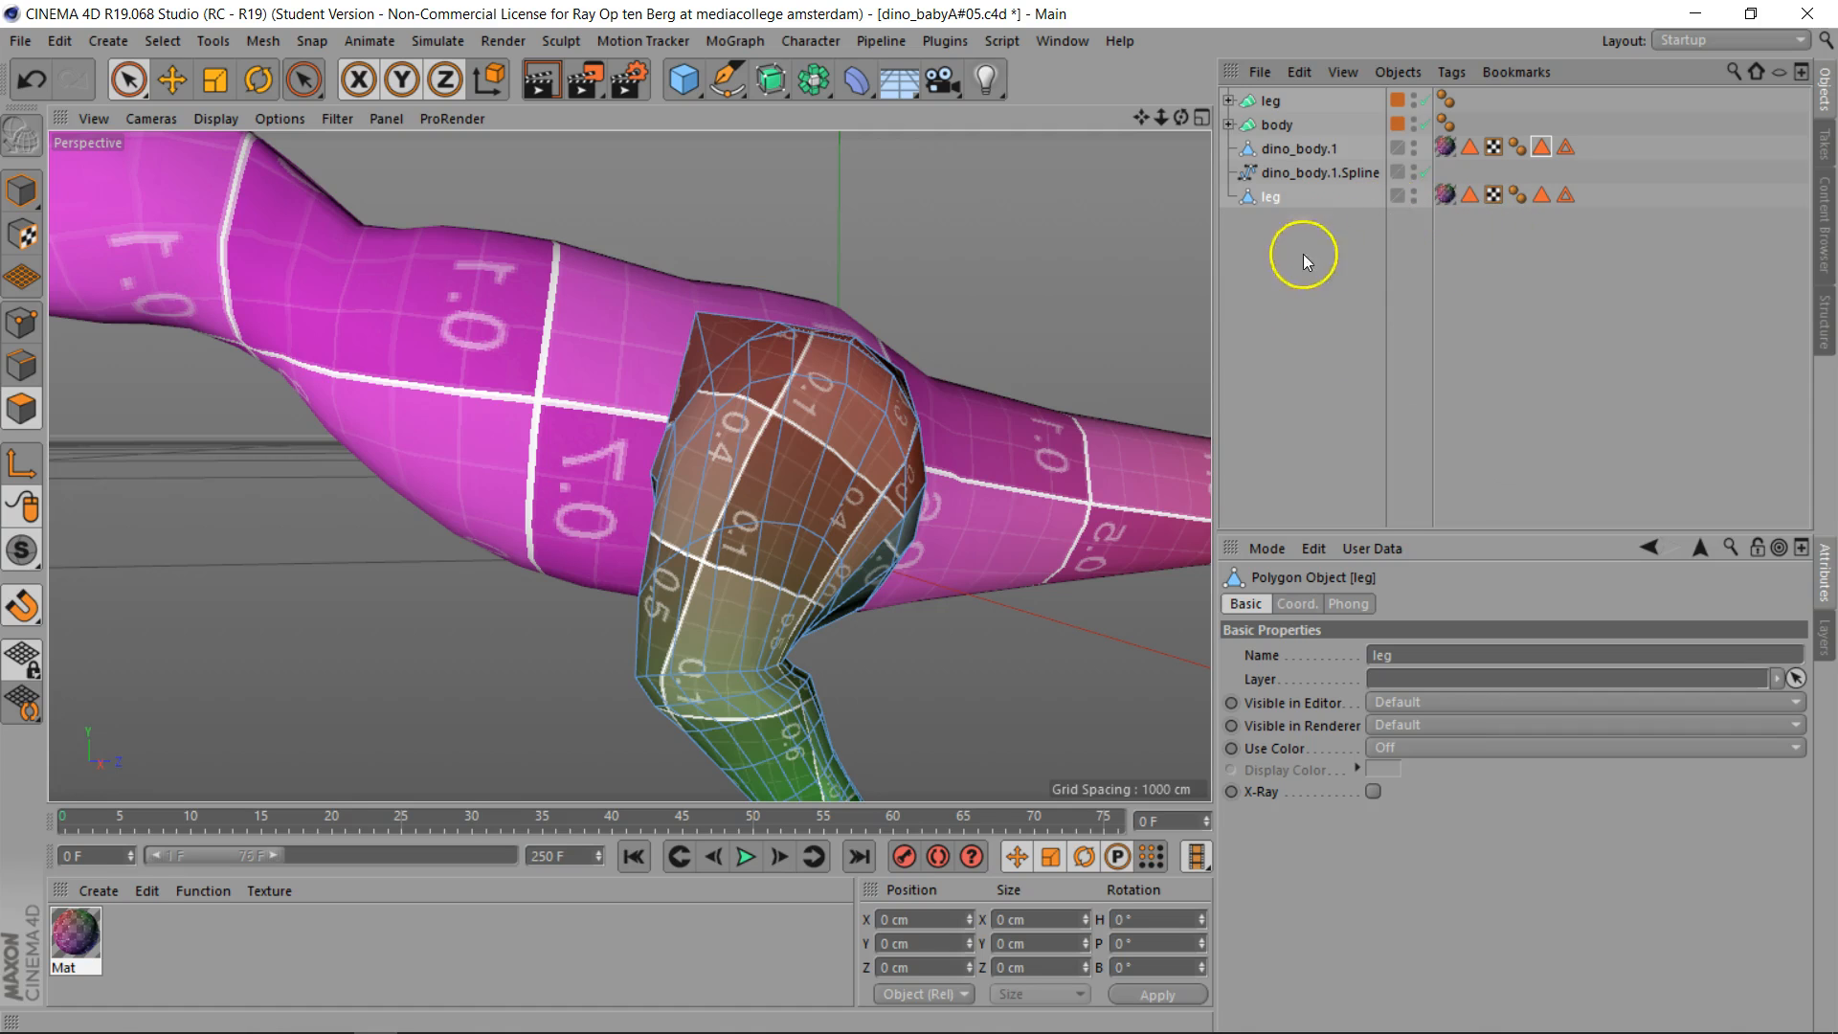
Move the whole split leg object away from the body along X to about 197 cm
{"action": "left_click_drag", "start_coordinate": [1197, 127], "coordinate": [1231, 117]}
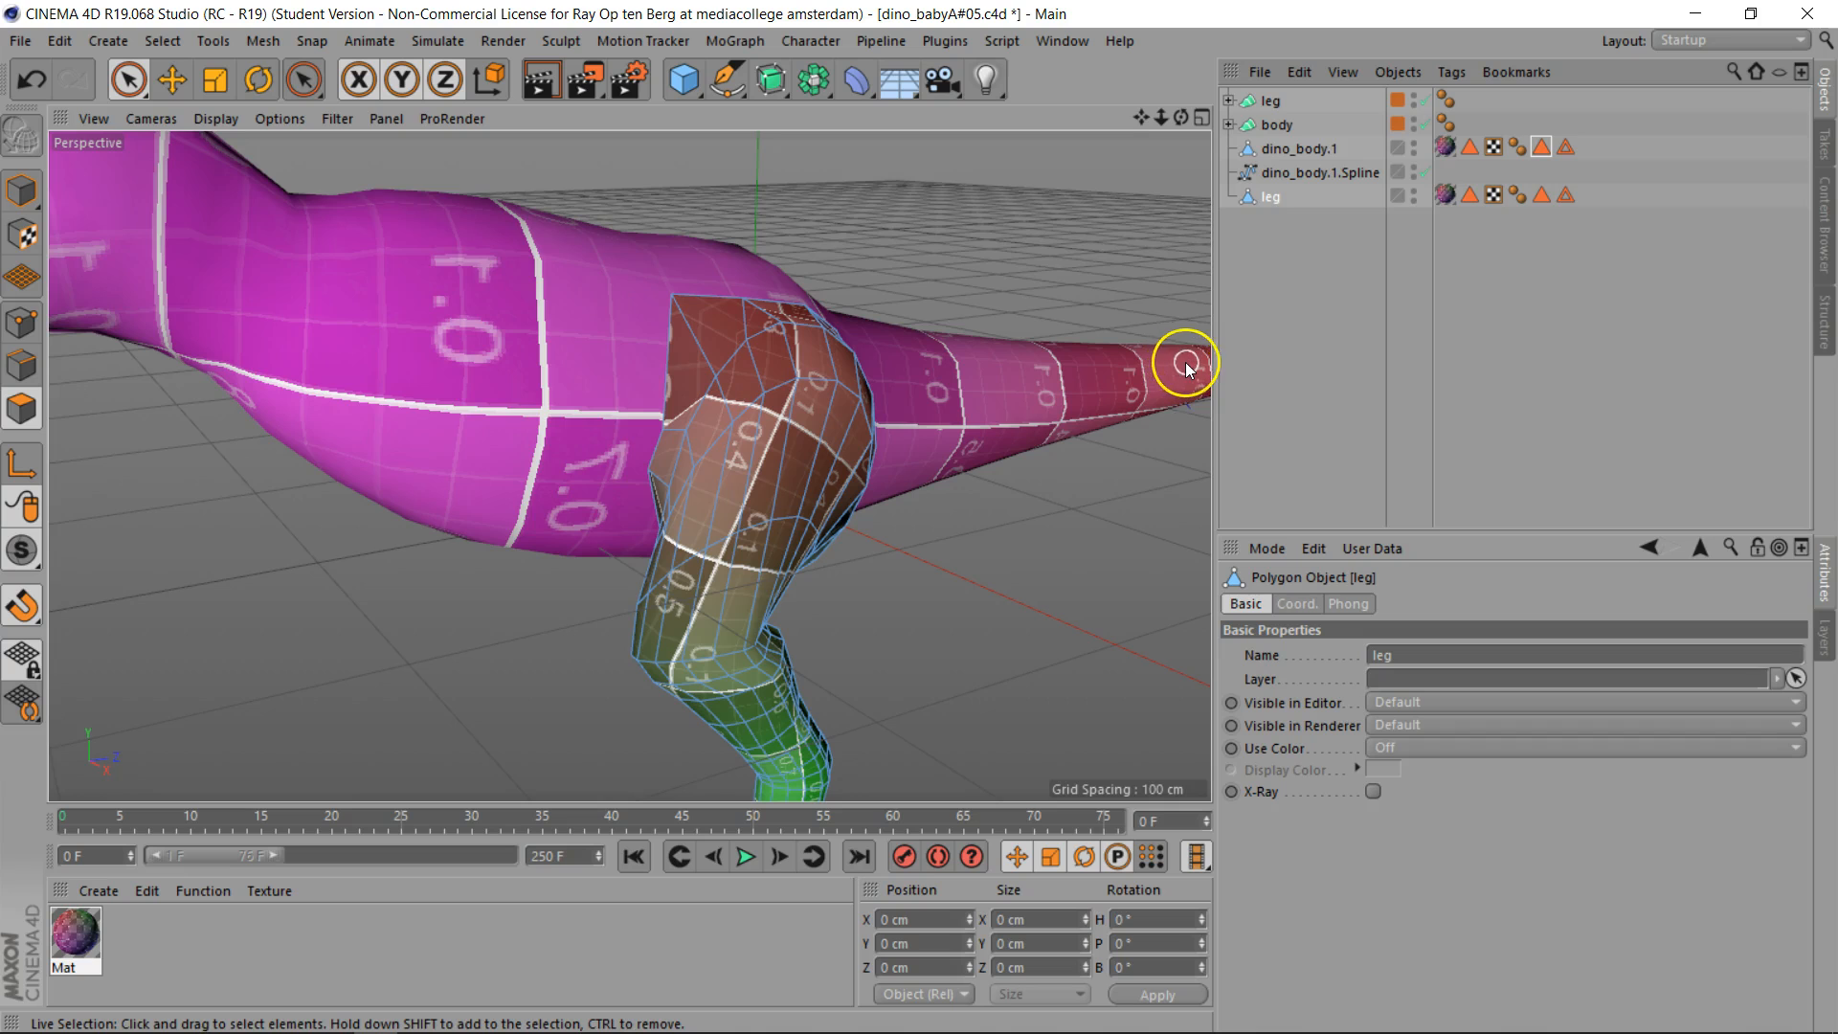
{"action": "key", "text": "e"}
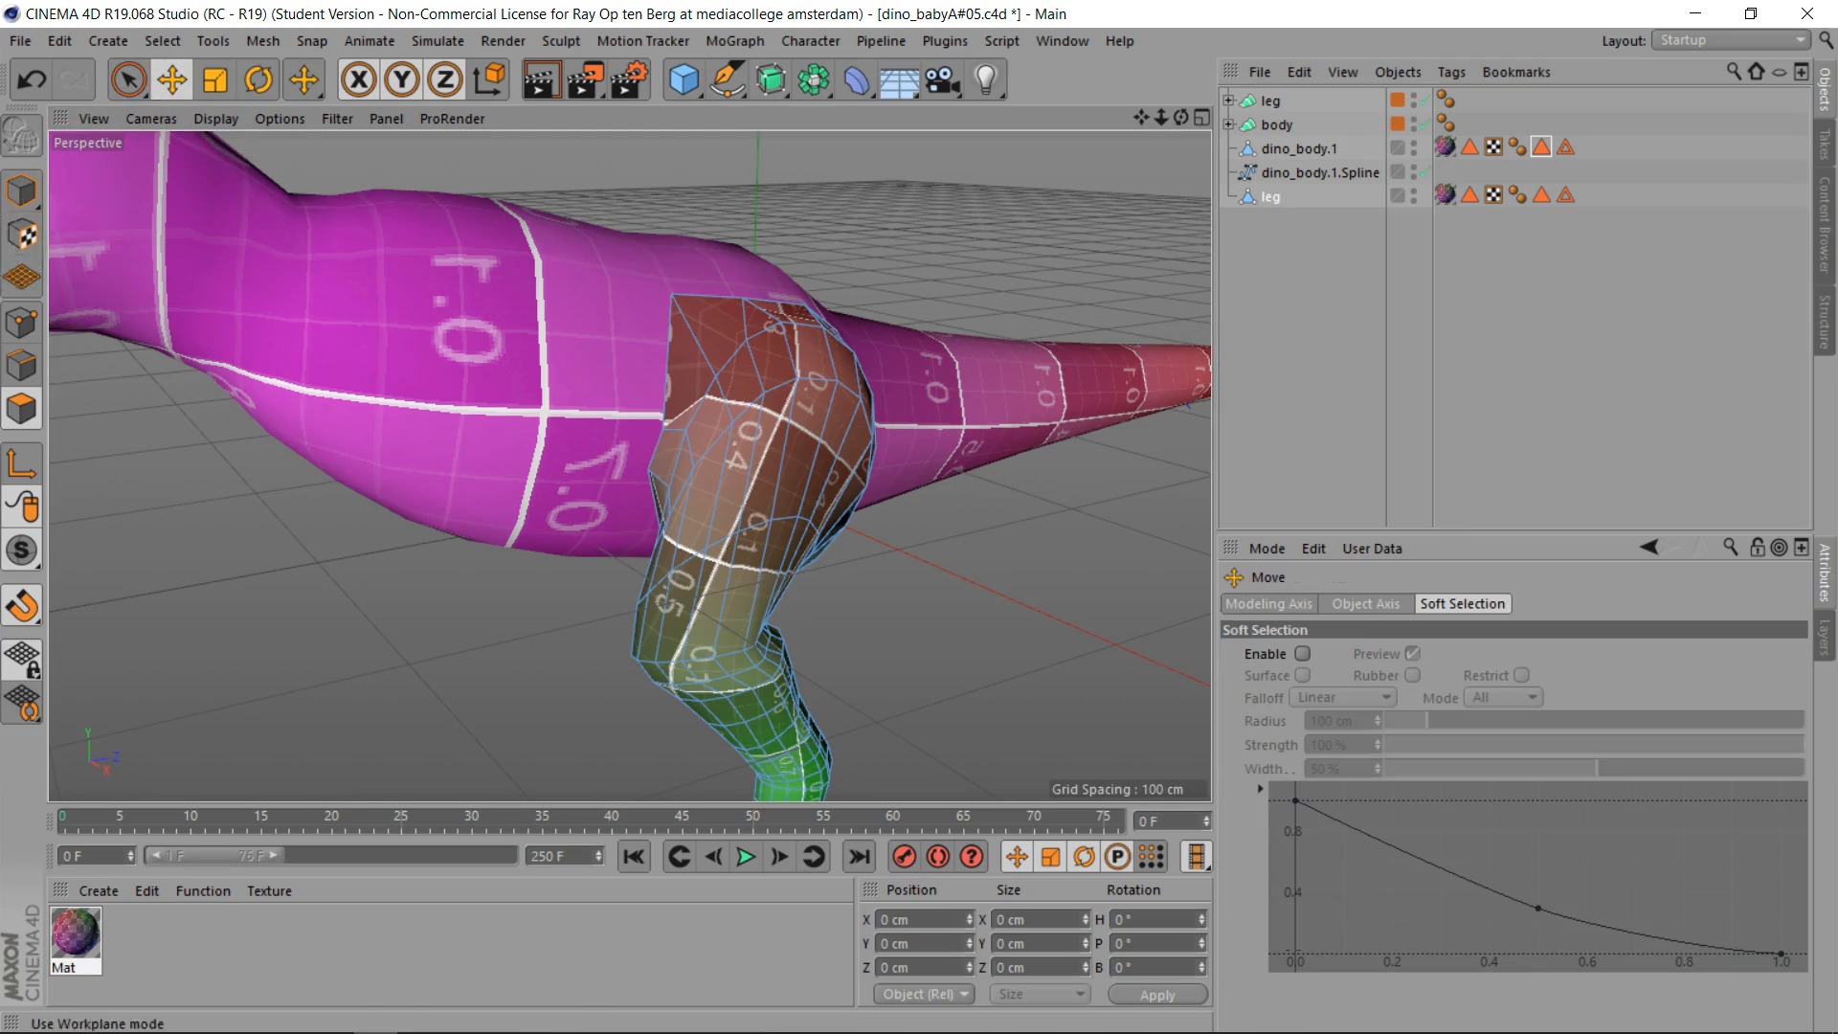
{"action": "left_click", "coordinate": [21, 190]}
{"action": "left_click_drag", "start_coordinate": [946, 516], "coordinate": [1359, 690]}
{"action": "left_click_drag", "start_coordinate": [1137, 117], "coordinate": [1244, 163]}
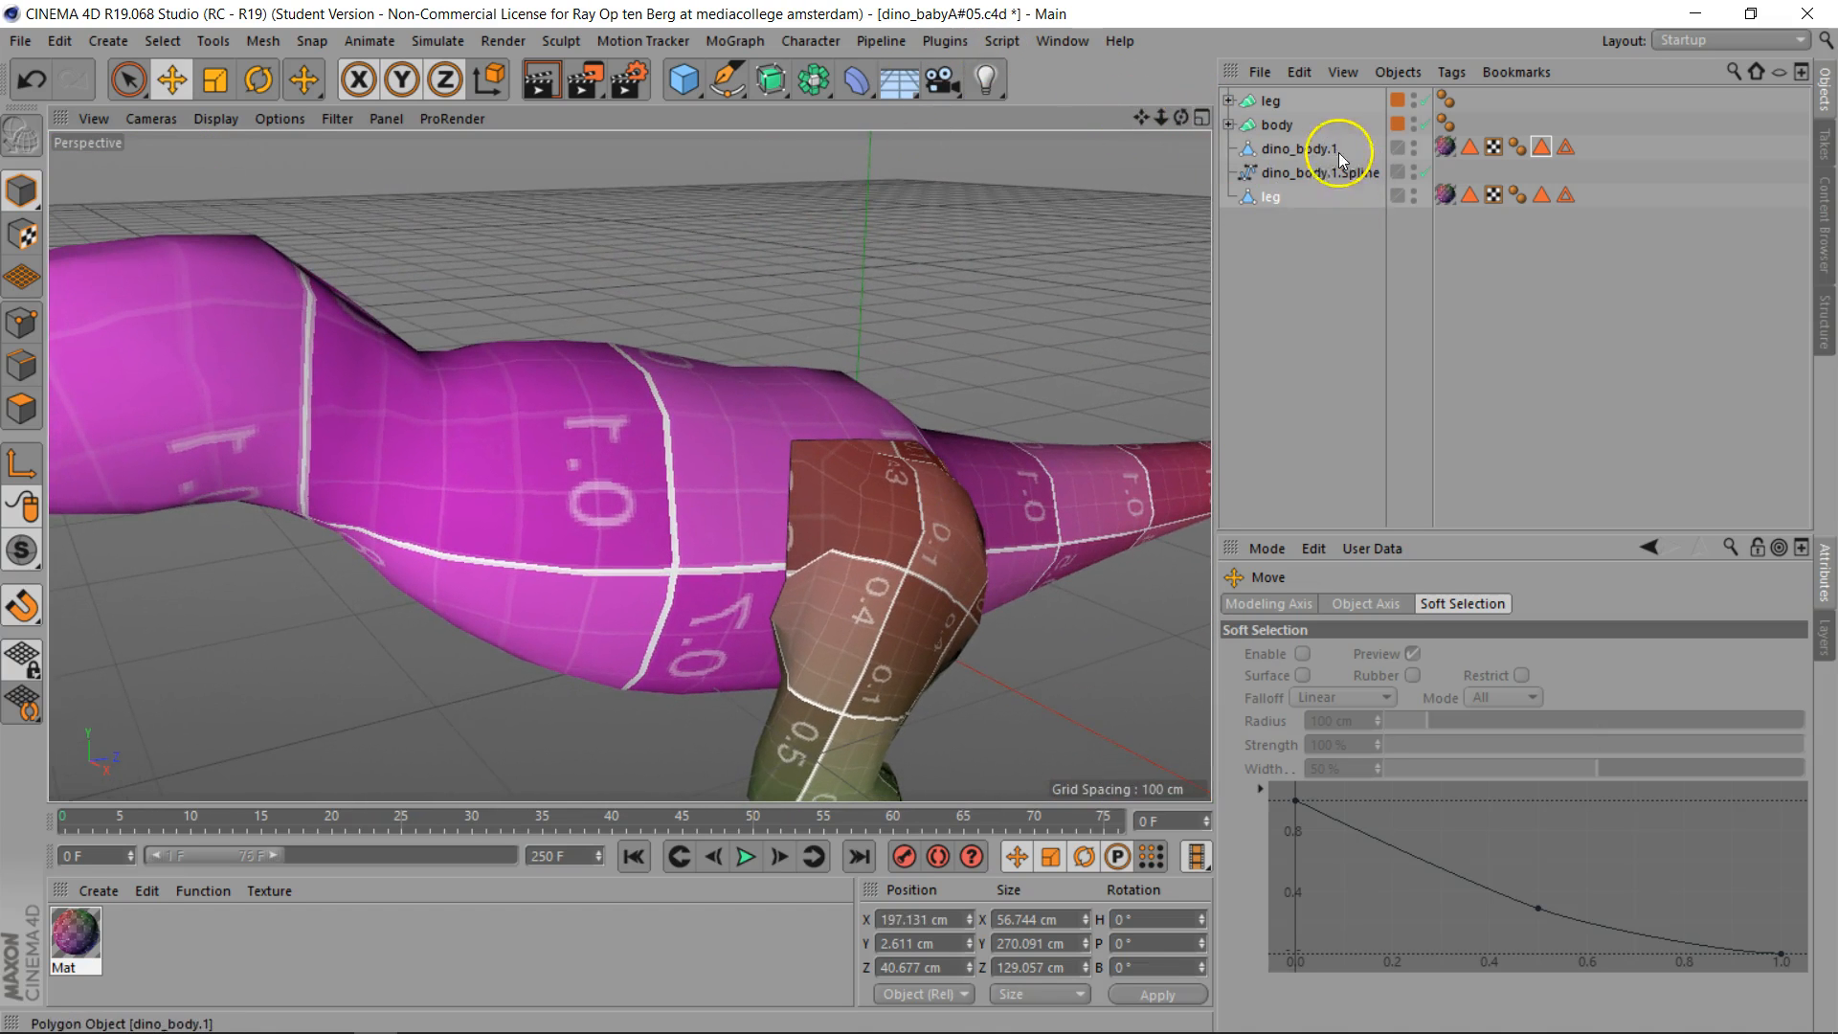
Delete the leg-border spline object dino_body.1.Spline
{"action": "left_click", "coordinate": [1306, 148]}
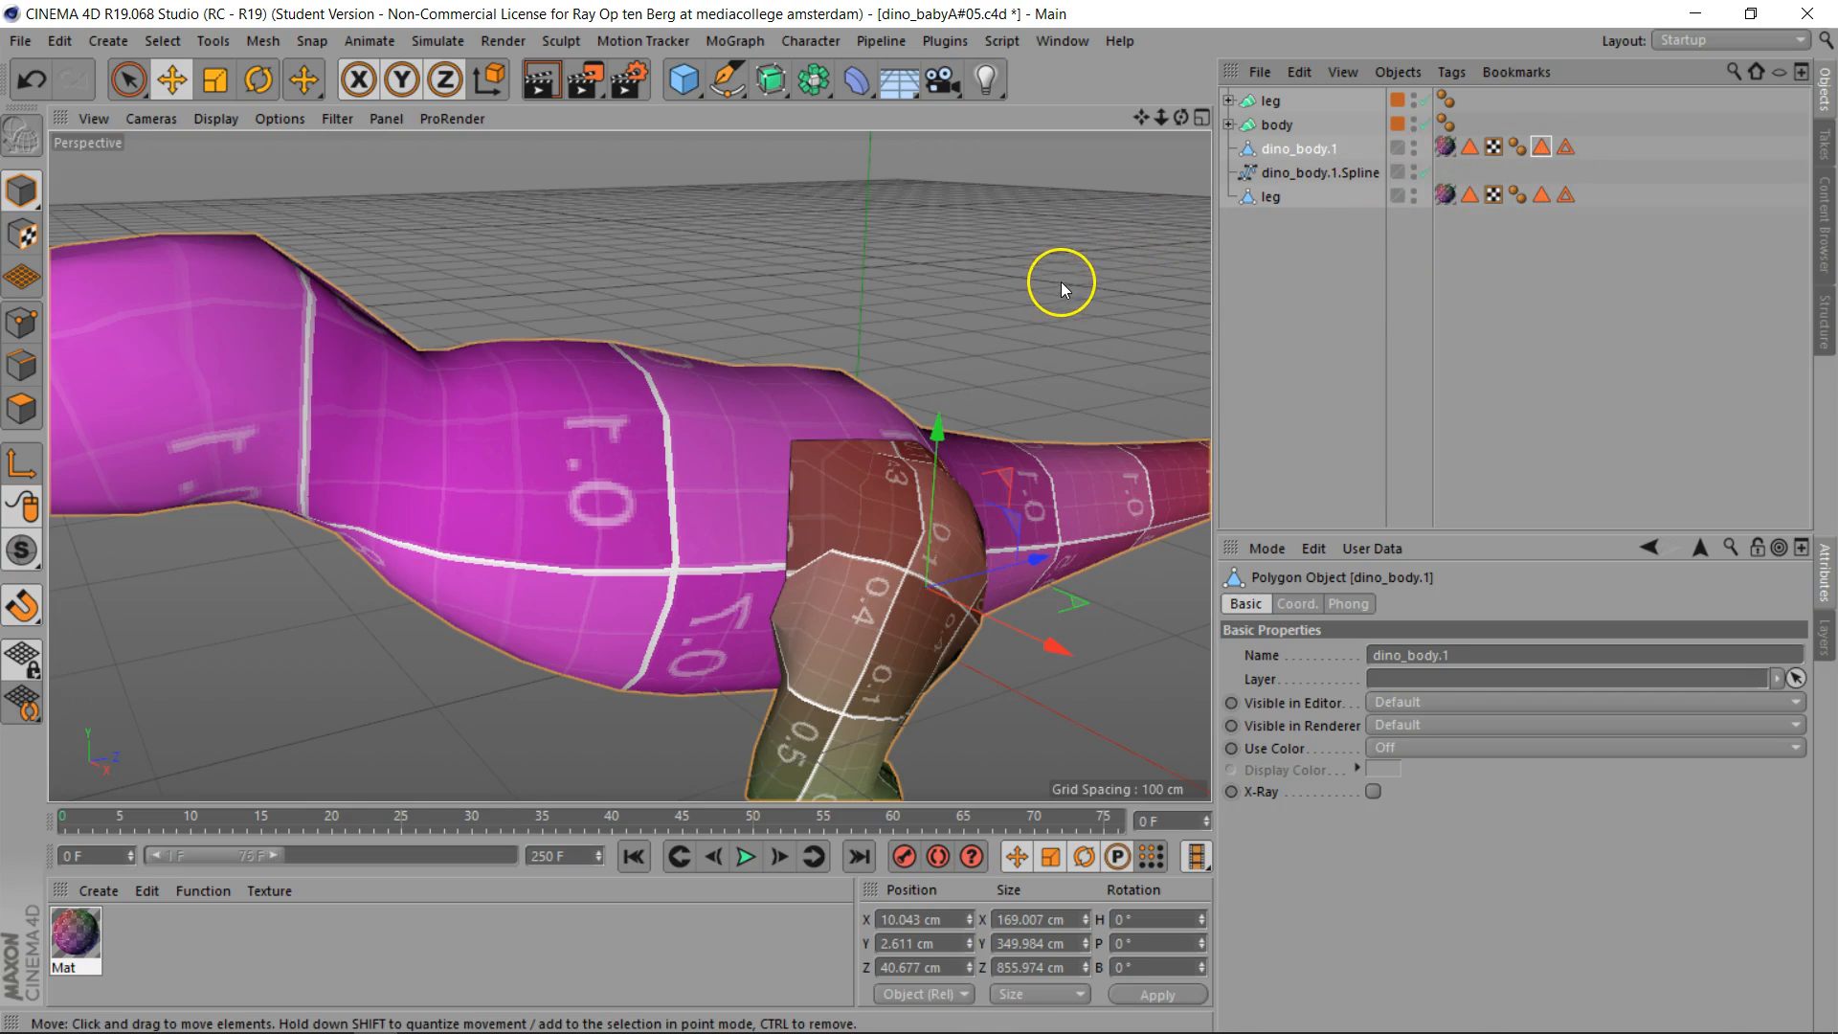
{"action": "left_click", "coordinate": [1302, 173]}
{"action": "key", "text": "Delete"}
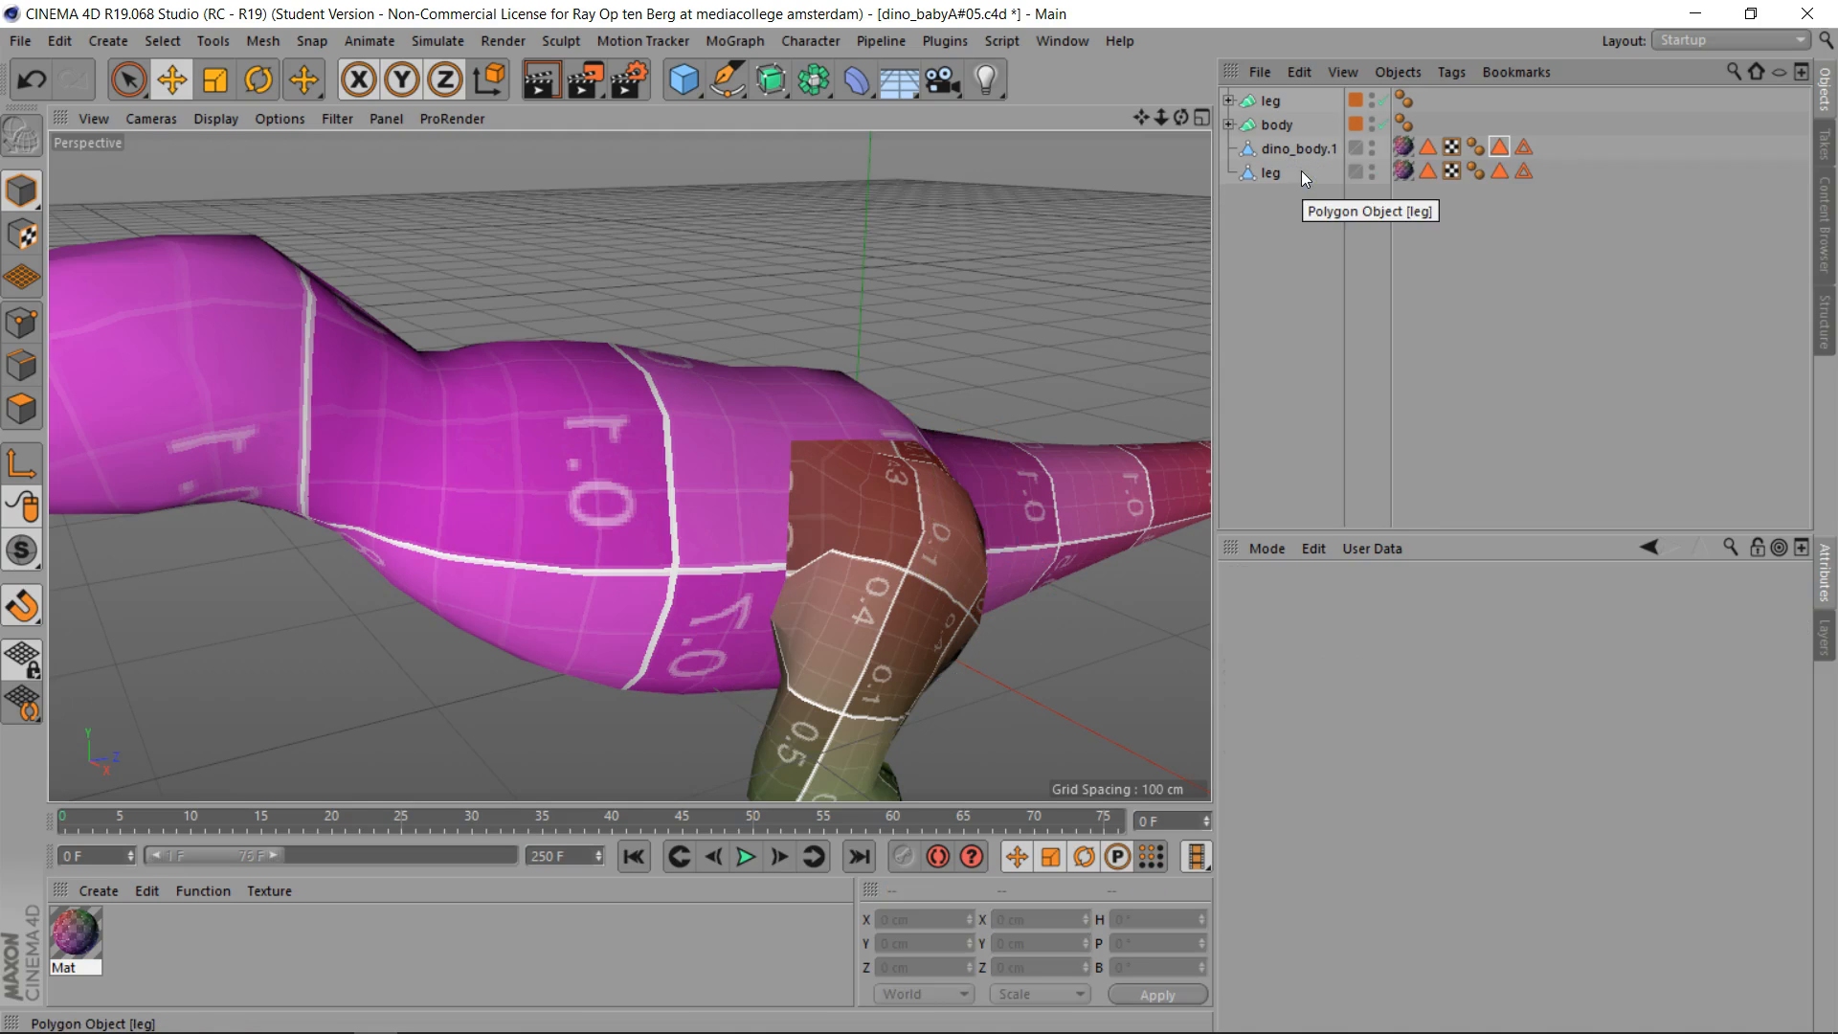
Optimize the dino_body.1 mesh to merge the leg's border points with the body's
{"action": "left_click", "coordinate": [1285, 146]}
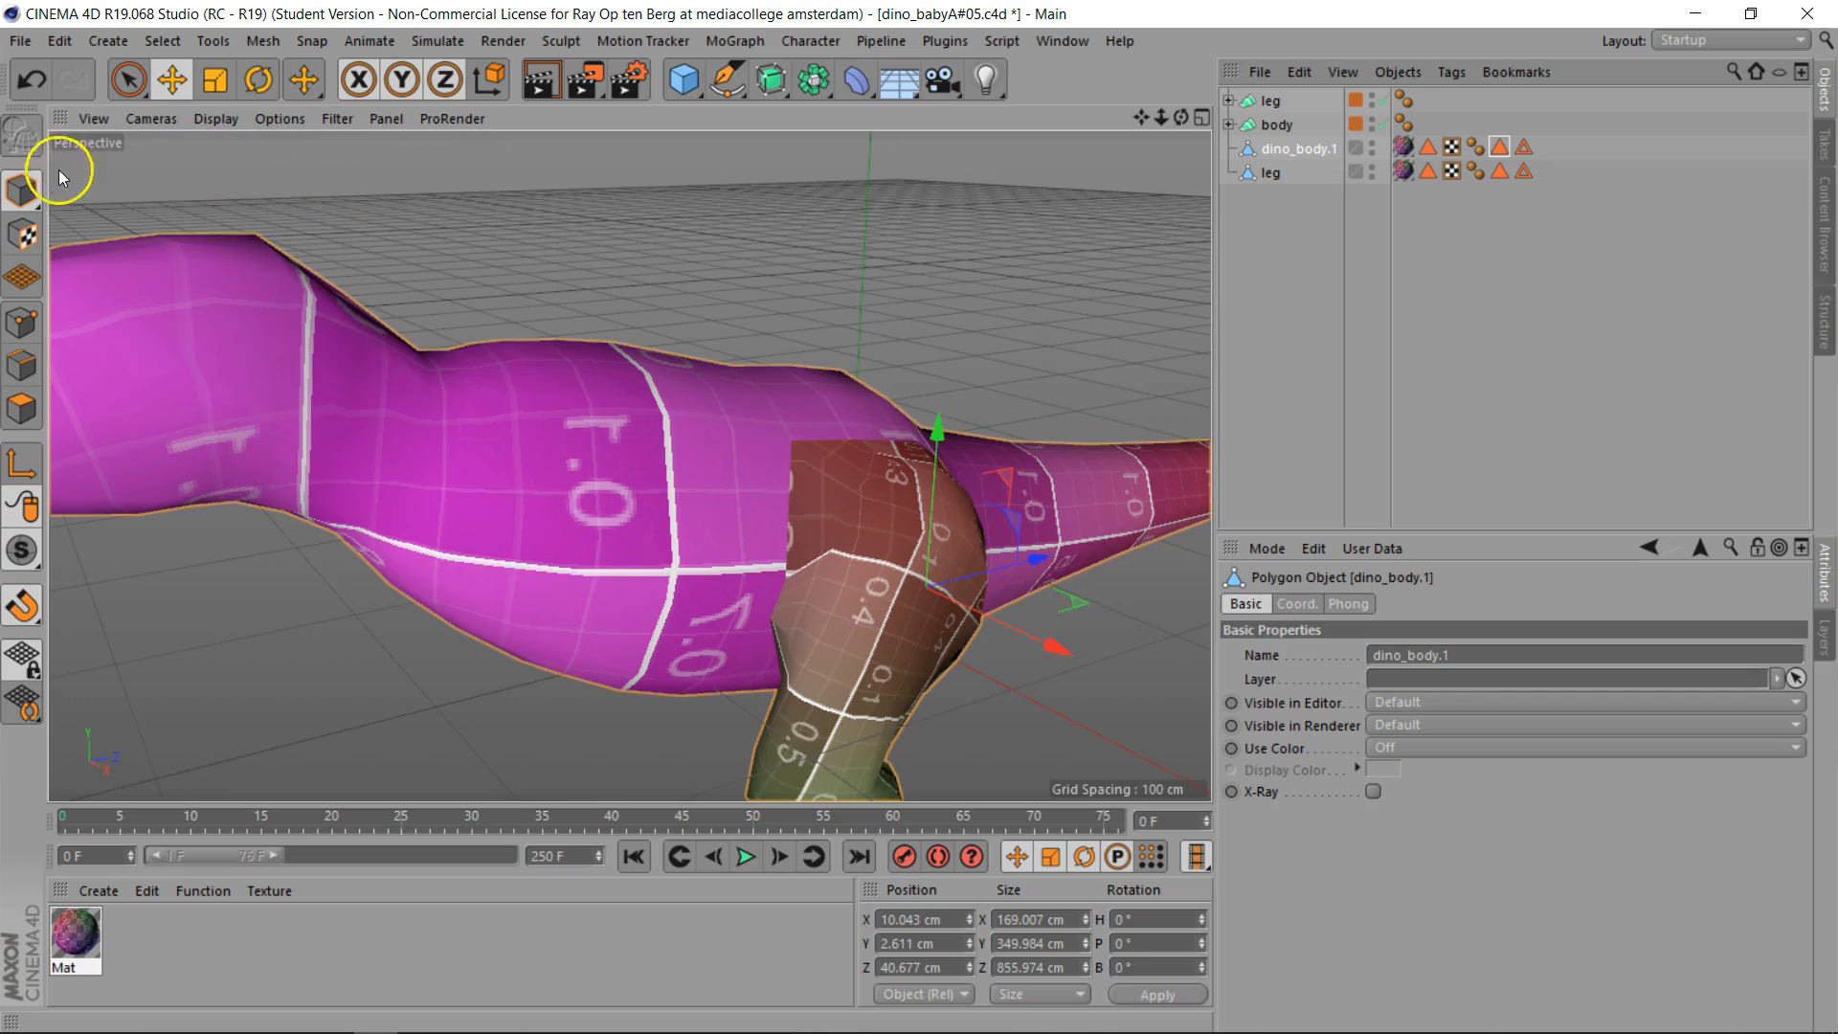
{"action": "left_click", "coordinate": [261, 41]}
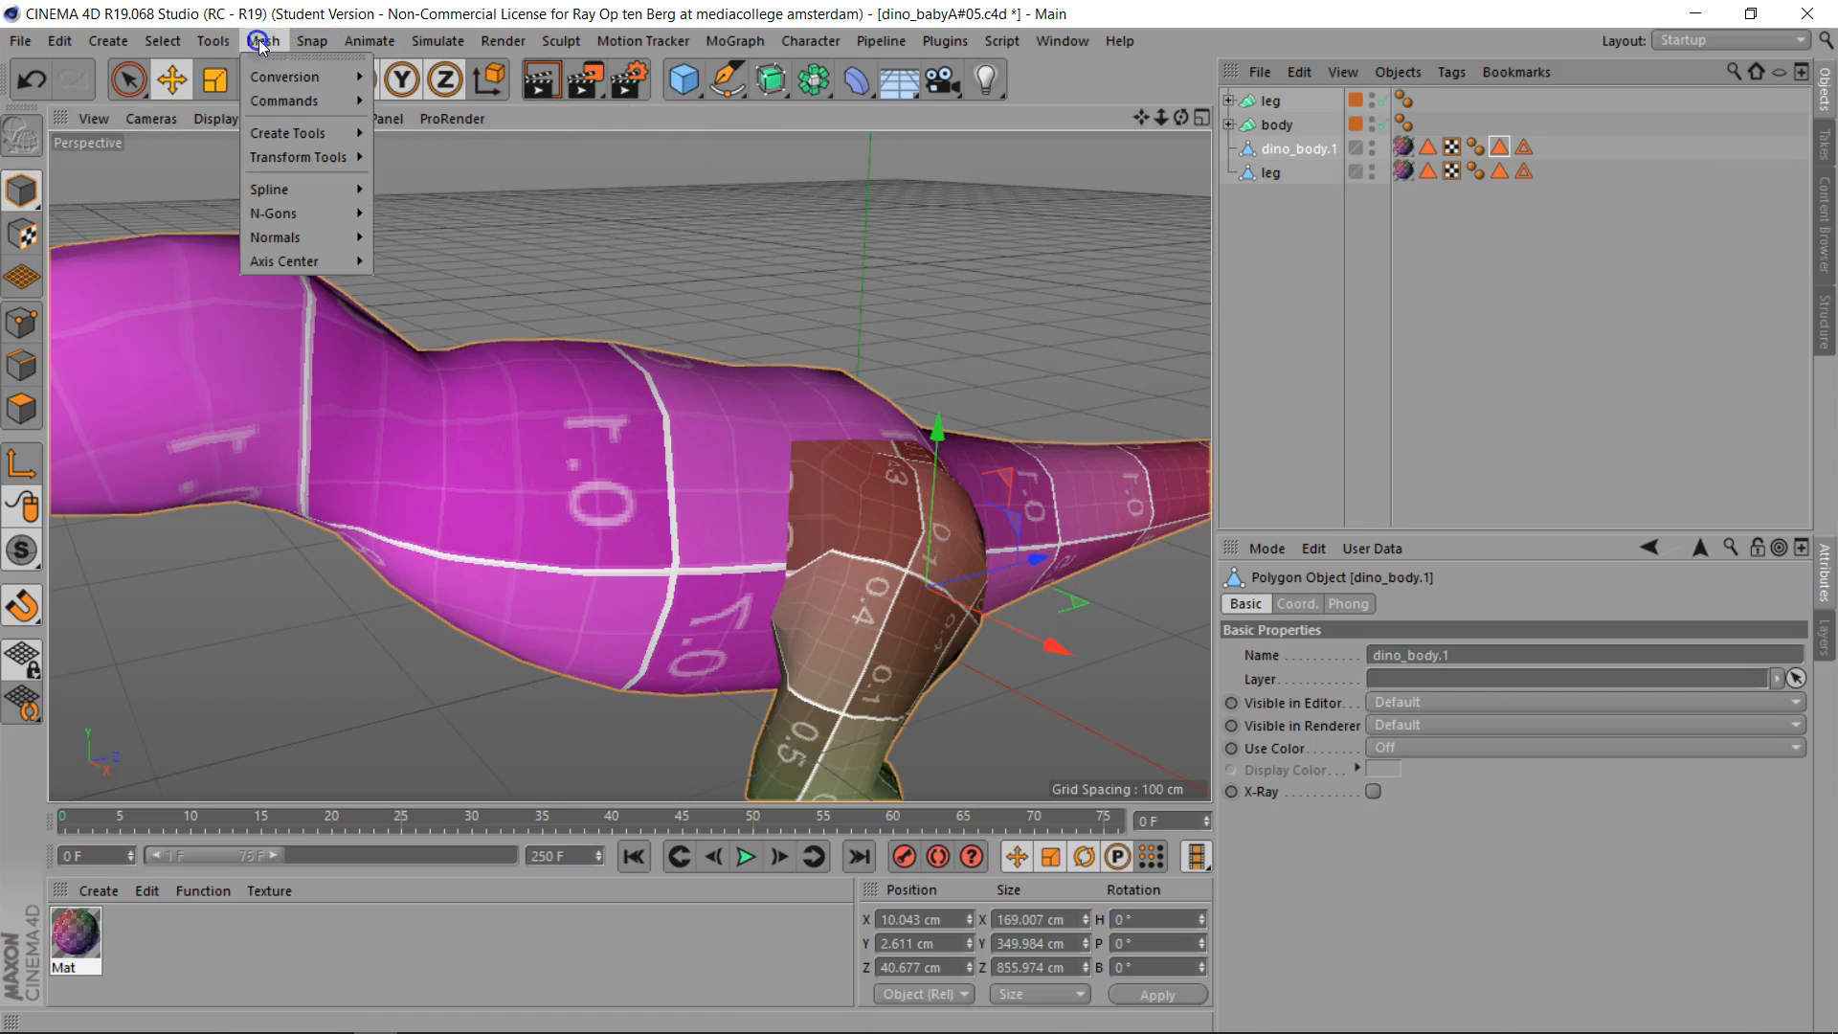
{"action": "left_click", "coordinate": [325, 99]}
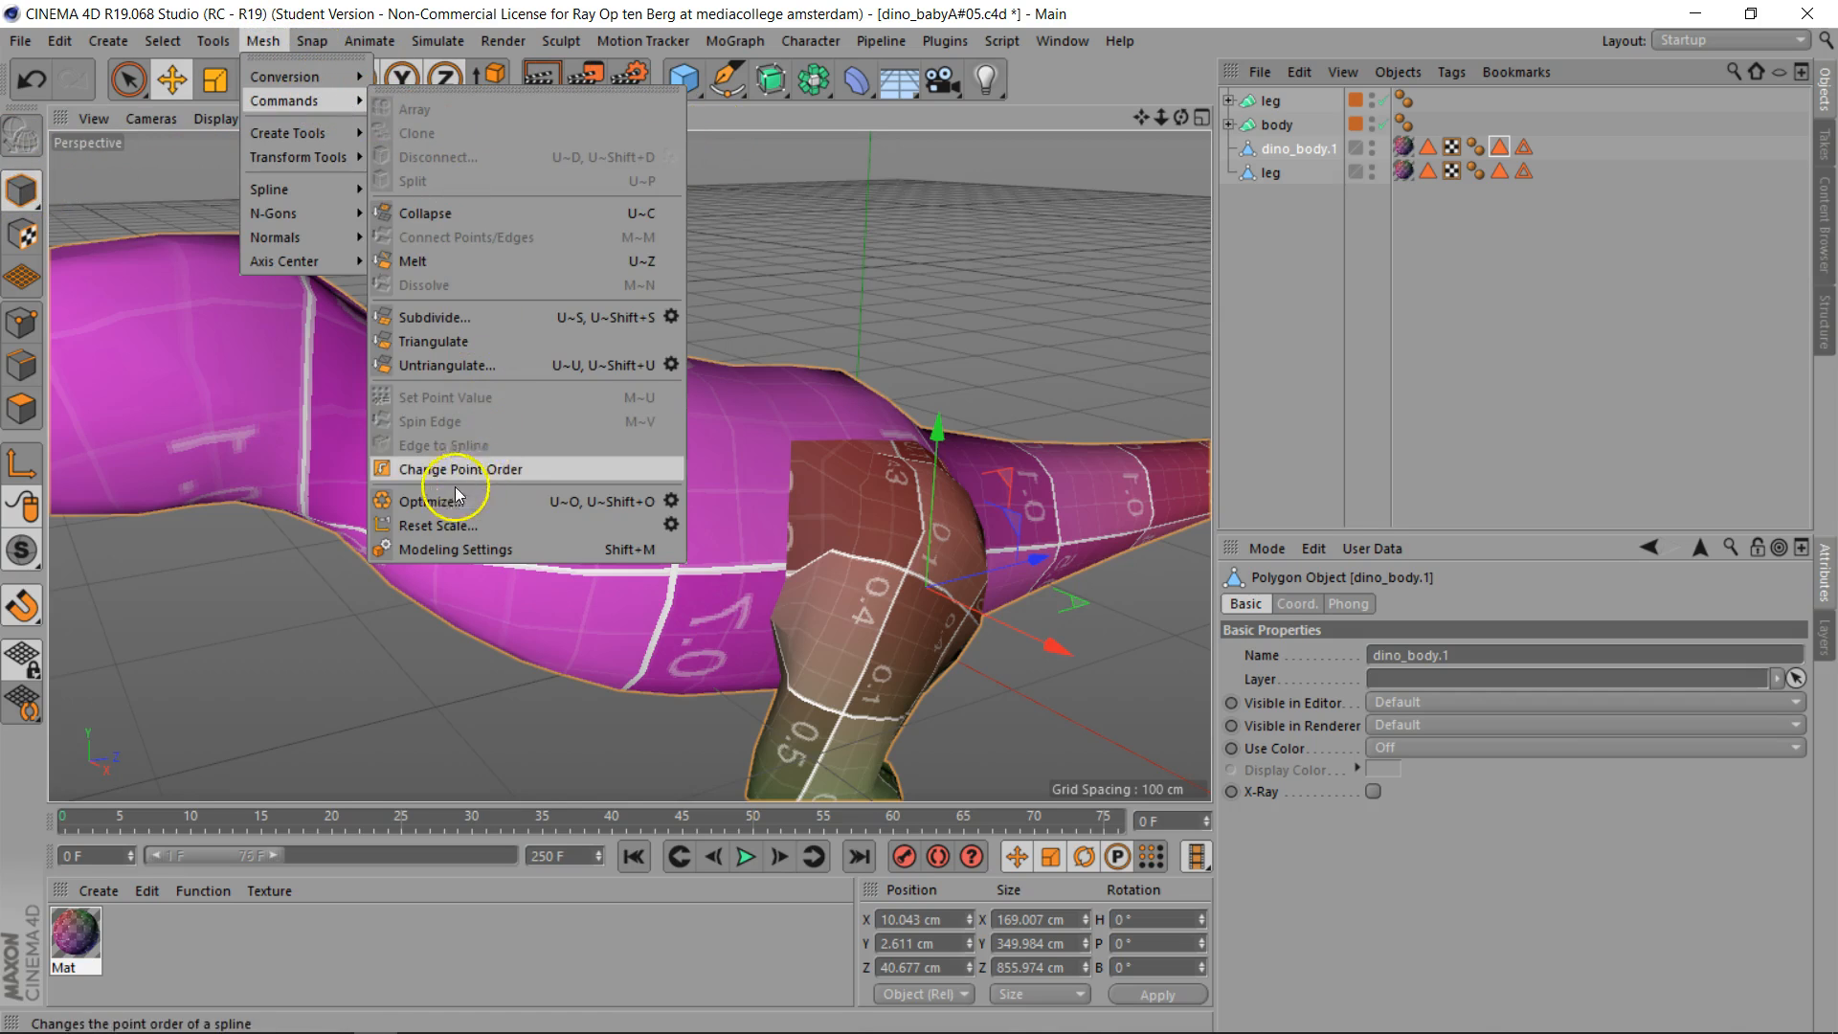
{"action": "left_click", "coordinate": [421, 524]}
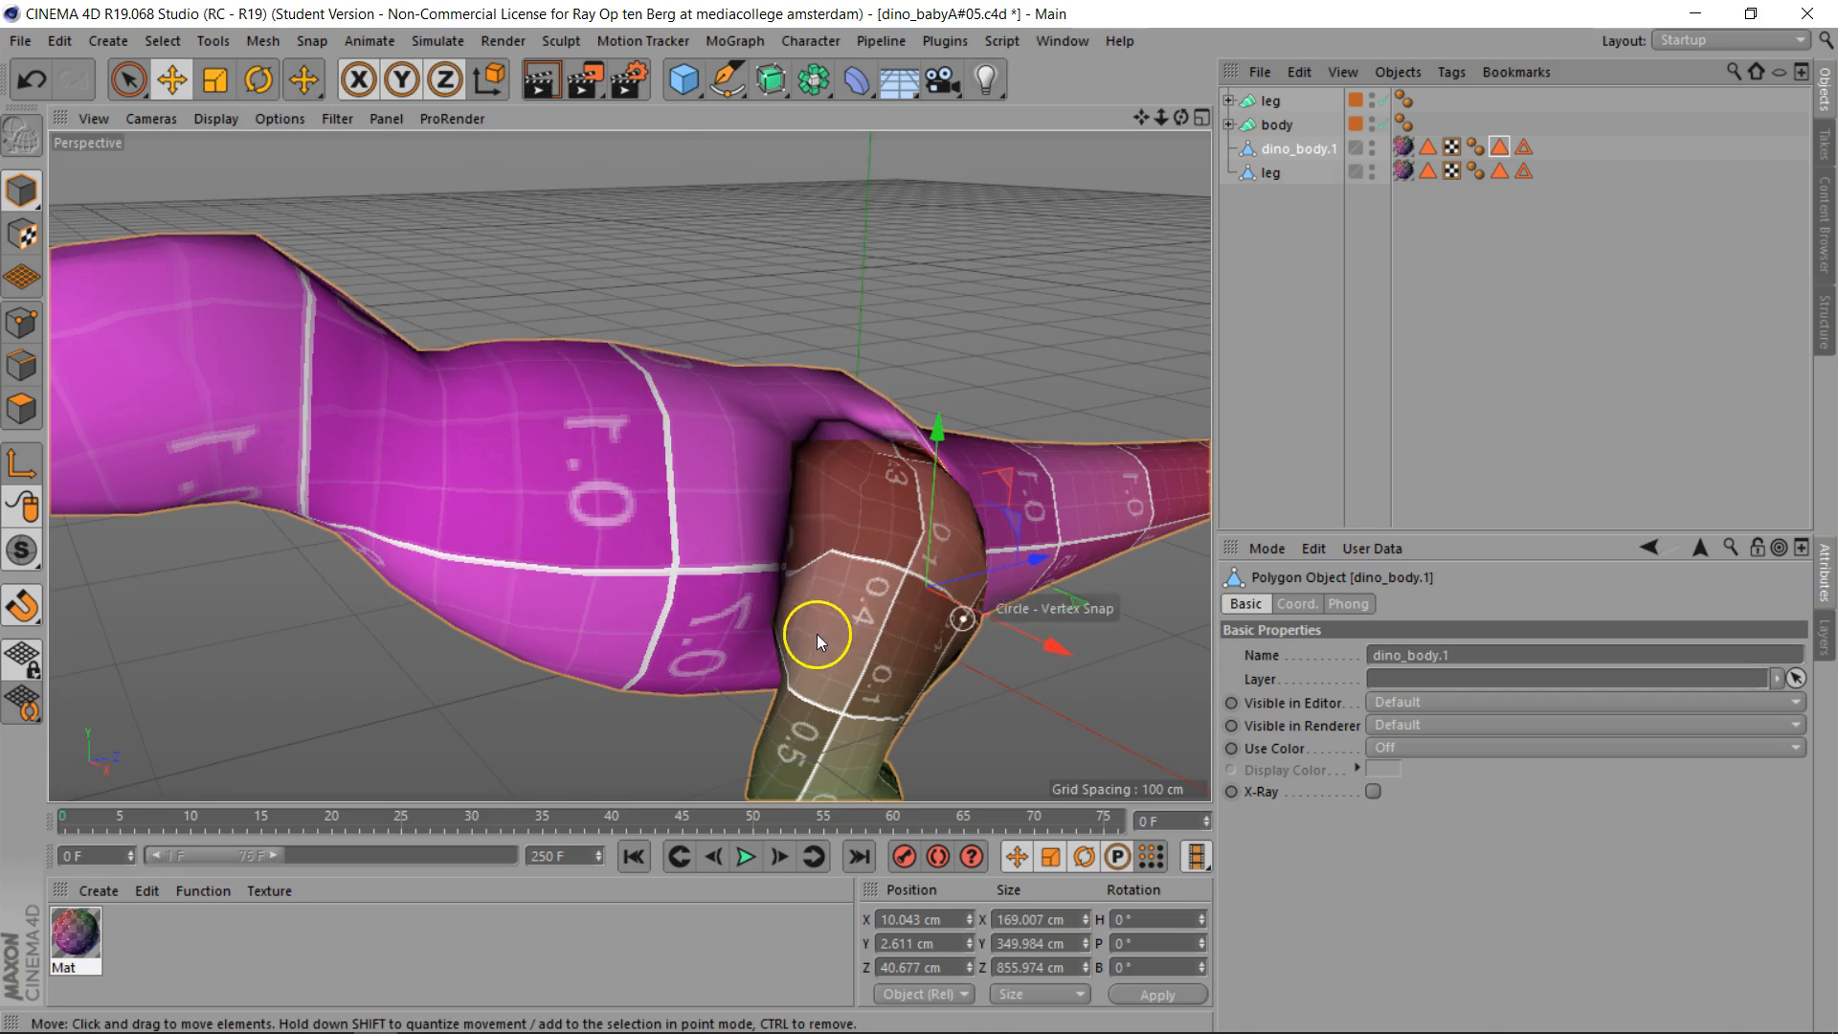
Set the split leg object's X position to 0 cm
{"action": "left_click_drag", "start_coordinate": [1180, 119], "coordinate": [1020, 192]}
{"action": "left_click_drag", "start_coordinate": [919, 518], "coordinate": [919, 518]}
{"action": "left_click_drag", "start_coordinate": [1137, 121], "coordinate": [919, 518]}
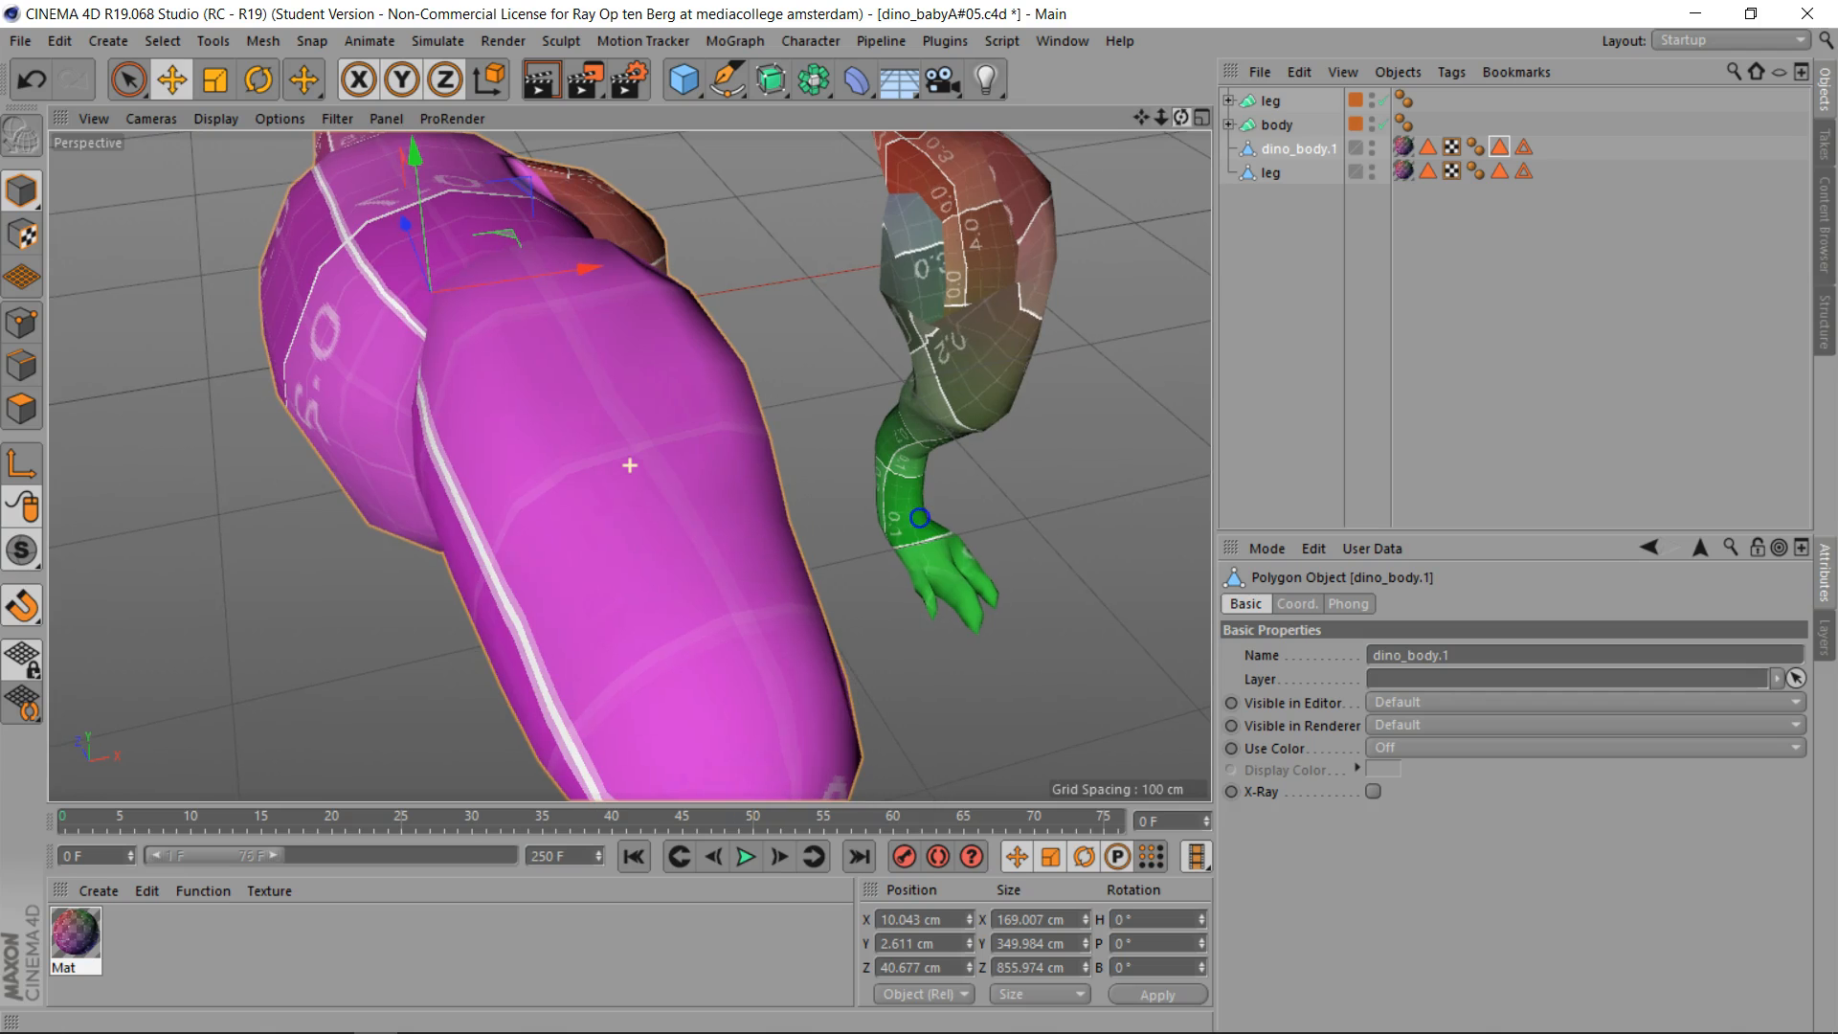
{"action": "left_click_drag", "start_coordinate": [1139, 122], "coordinate": [919, 517]}
{"action": "left_click_drag", "start_coordinate": [1161, 120], "coordinate": [919, 517]}
{"action": "left_click", "coordinate": [1270, 173]}
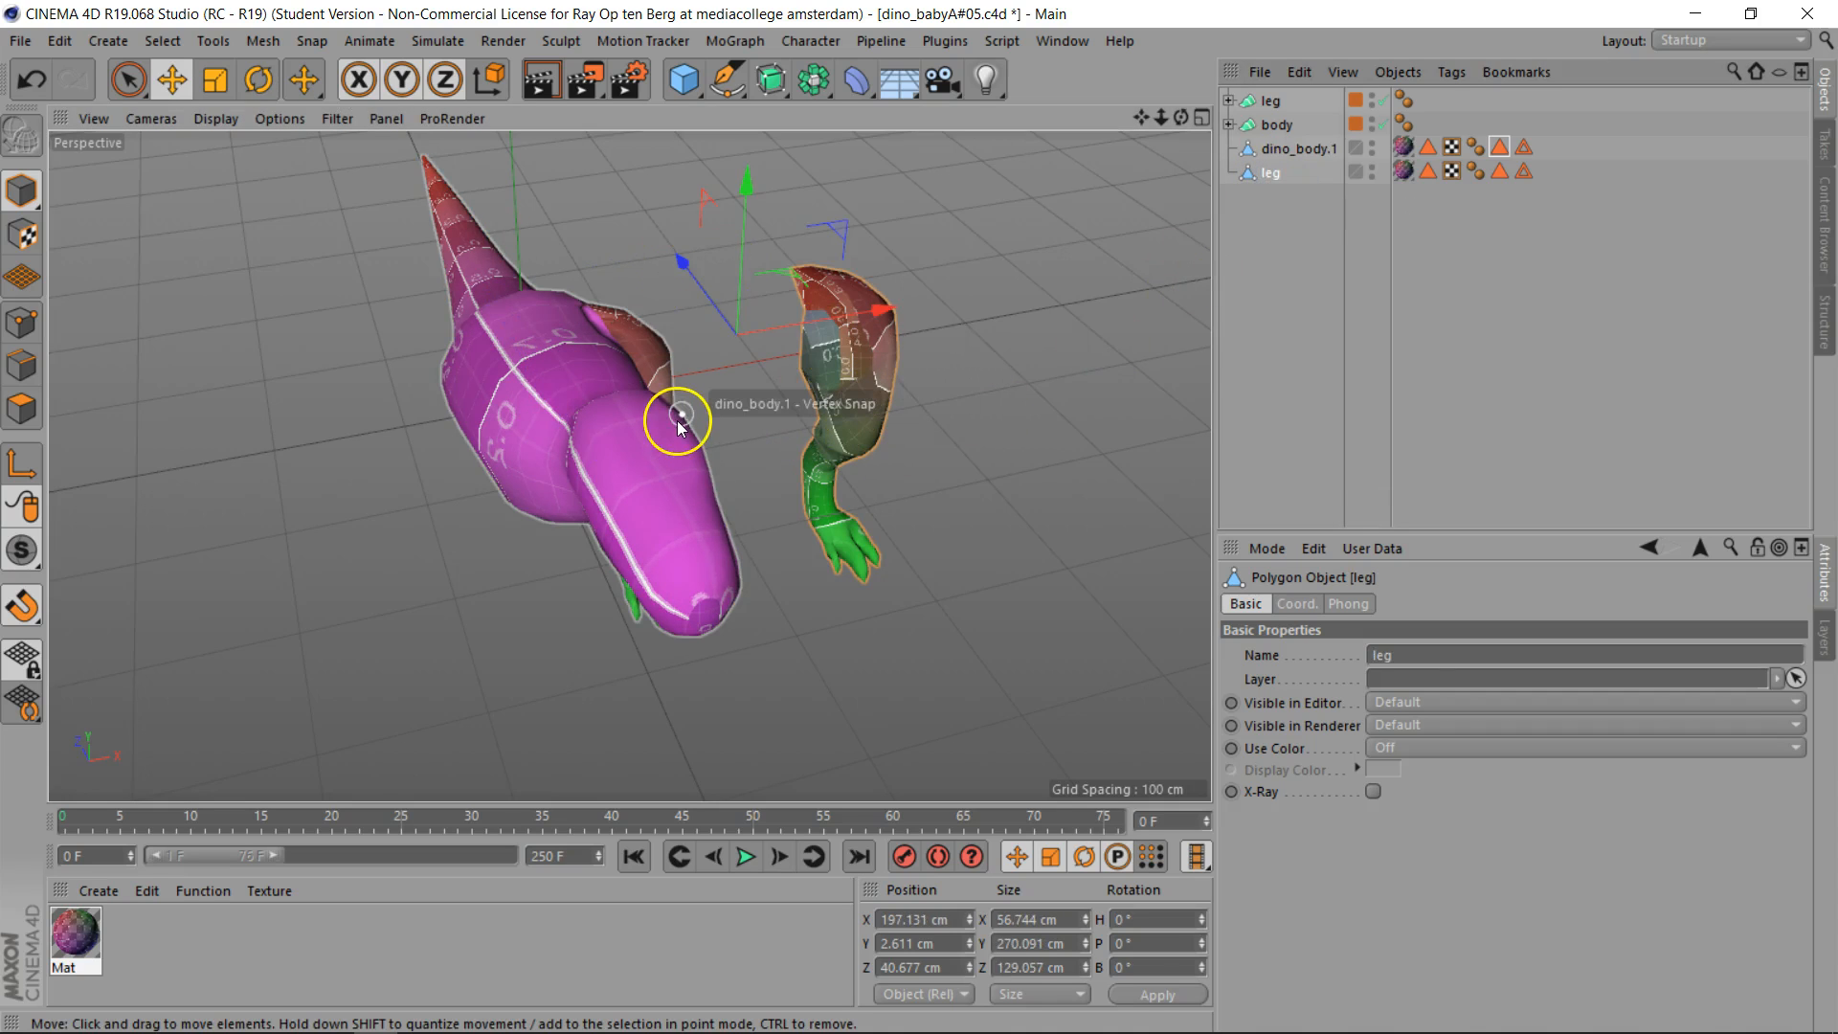
{"action": "left_click", "coordinate": [1294, 604]}
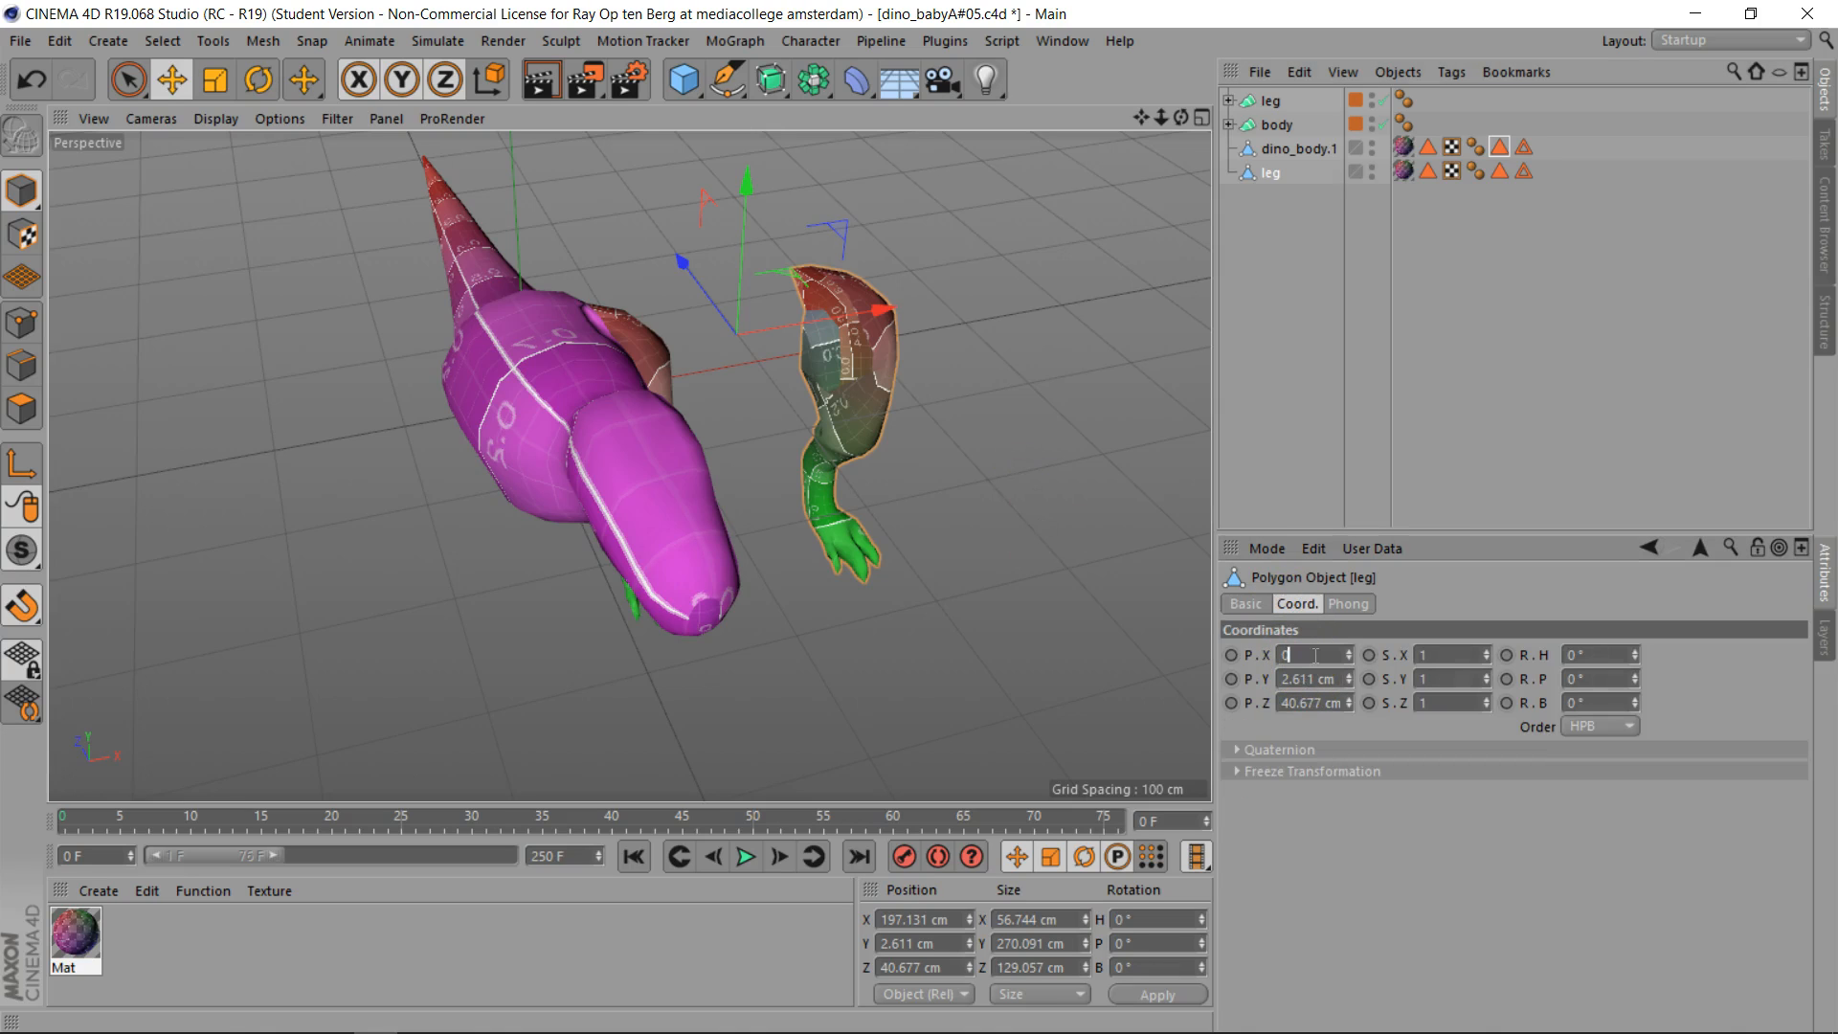
{"action": "key", "text": "Return"}
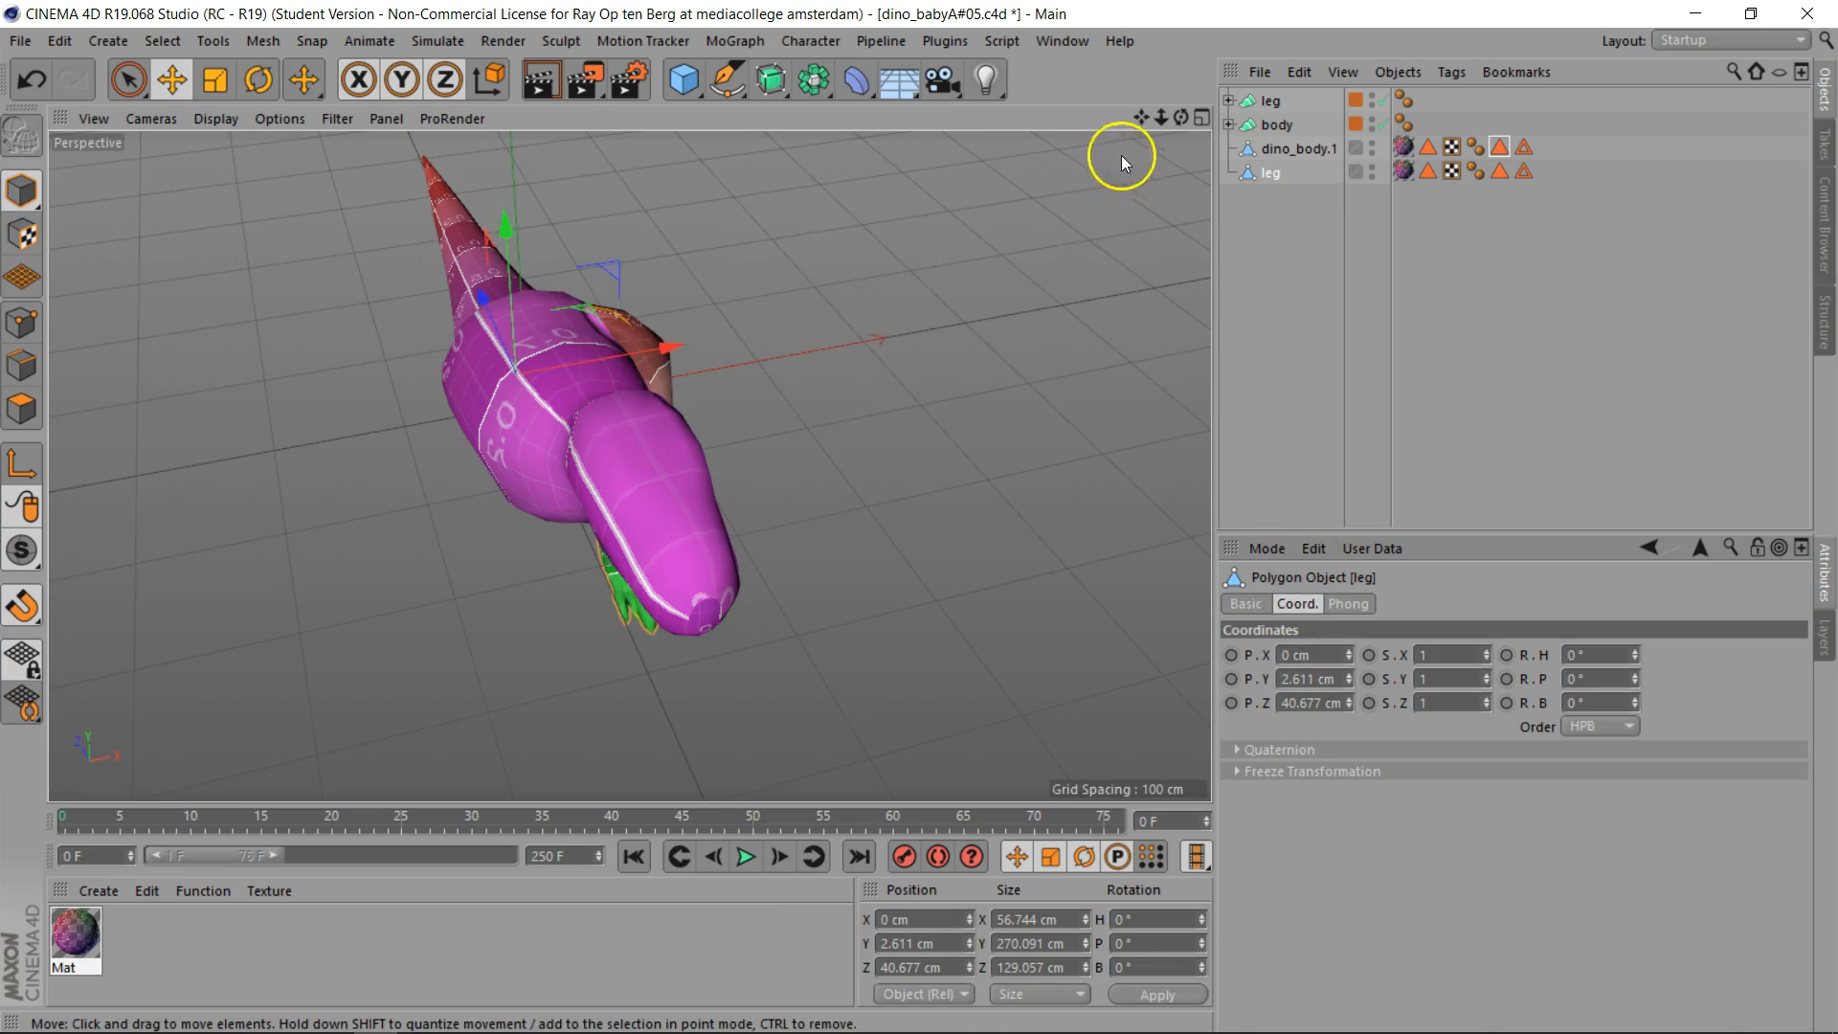
Mirror the split leg object to the body's other side by setting its X scale to -1
{"action": "left_click_drag", "start_coordinate": [1181, 117], "coordinate": [957, 121]}
{"action": "left_click_drag", "start_coordinate": [919, 518], "coordinate": [919, 518]}
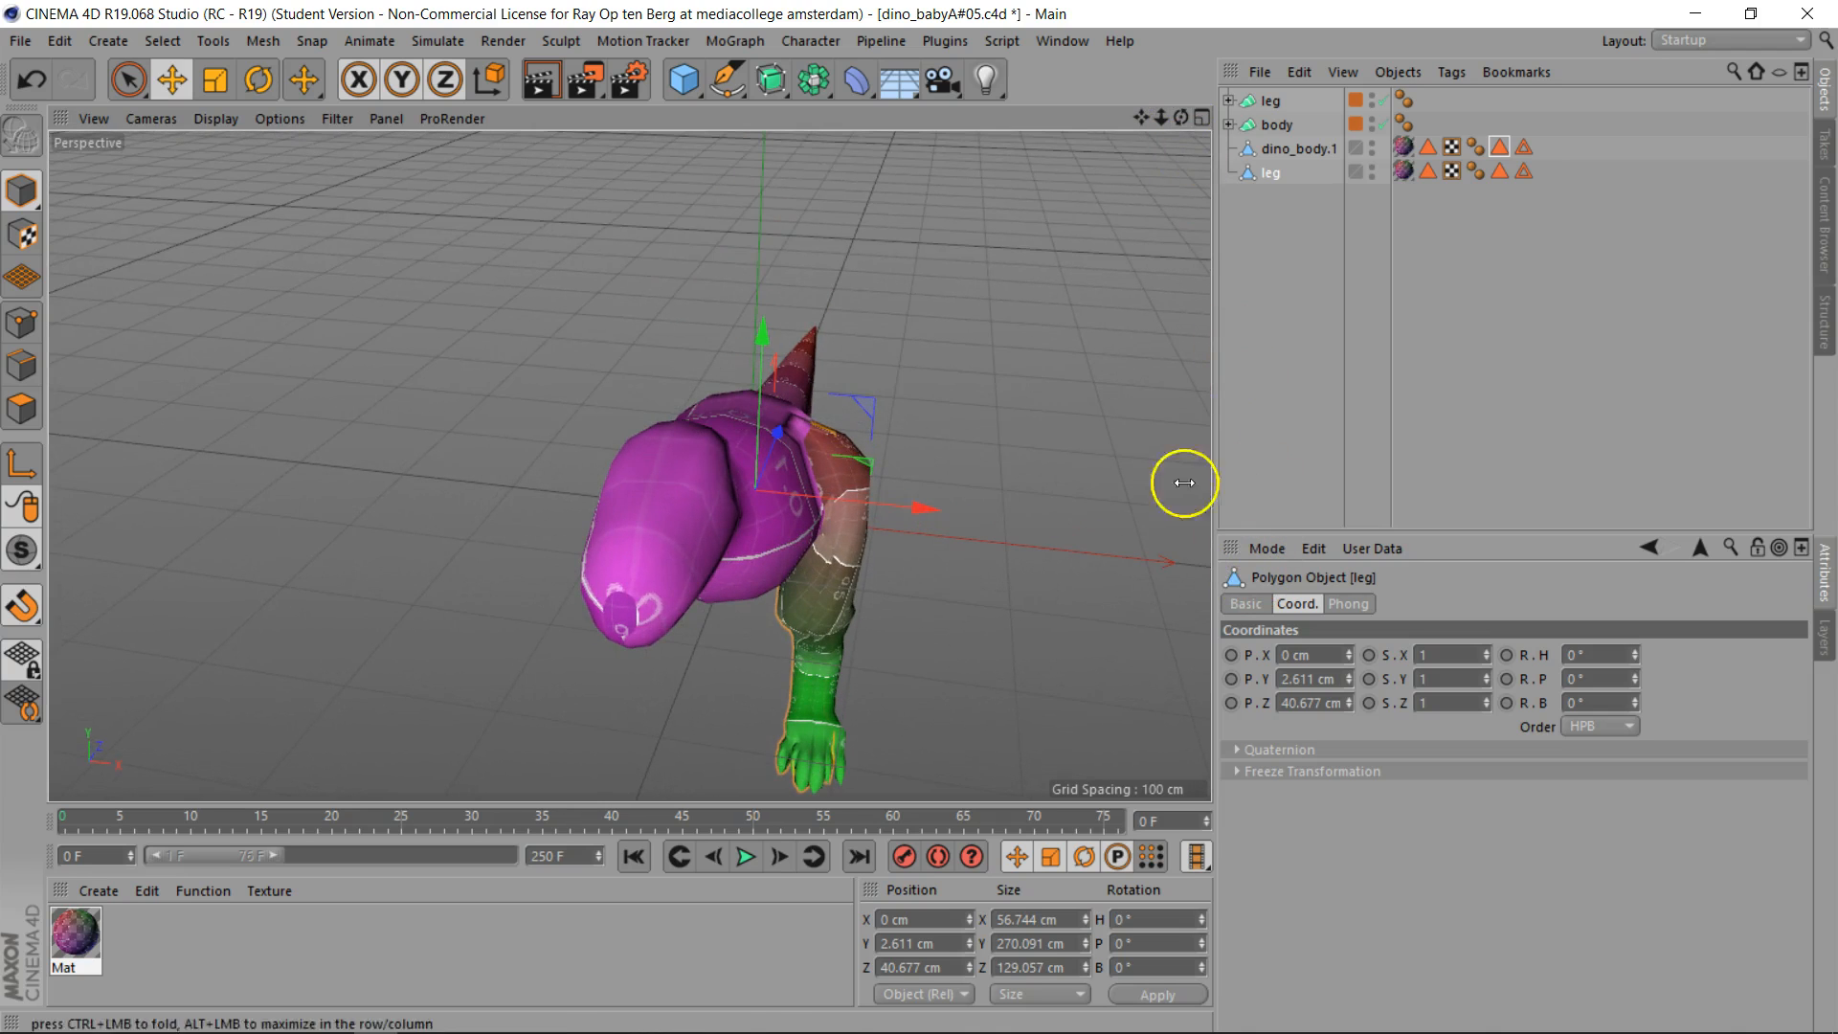
{"action": "left_click", "coordinate": [1417, 655]}
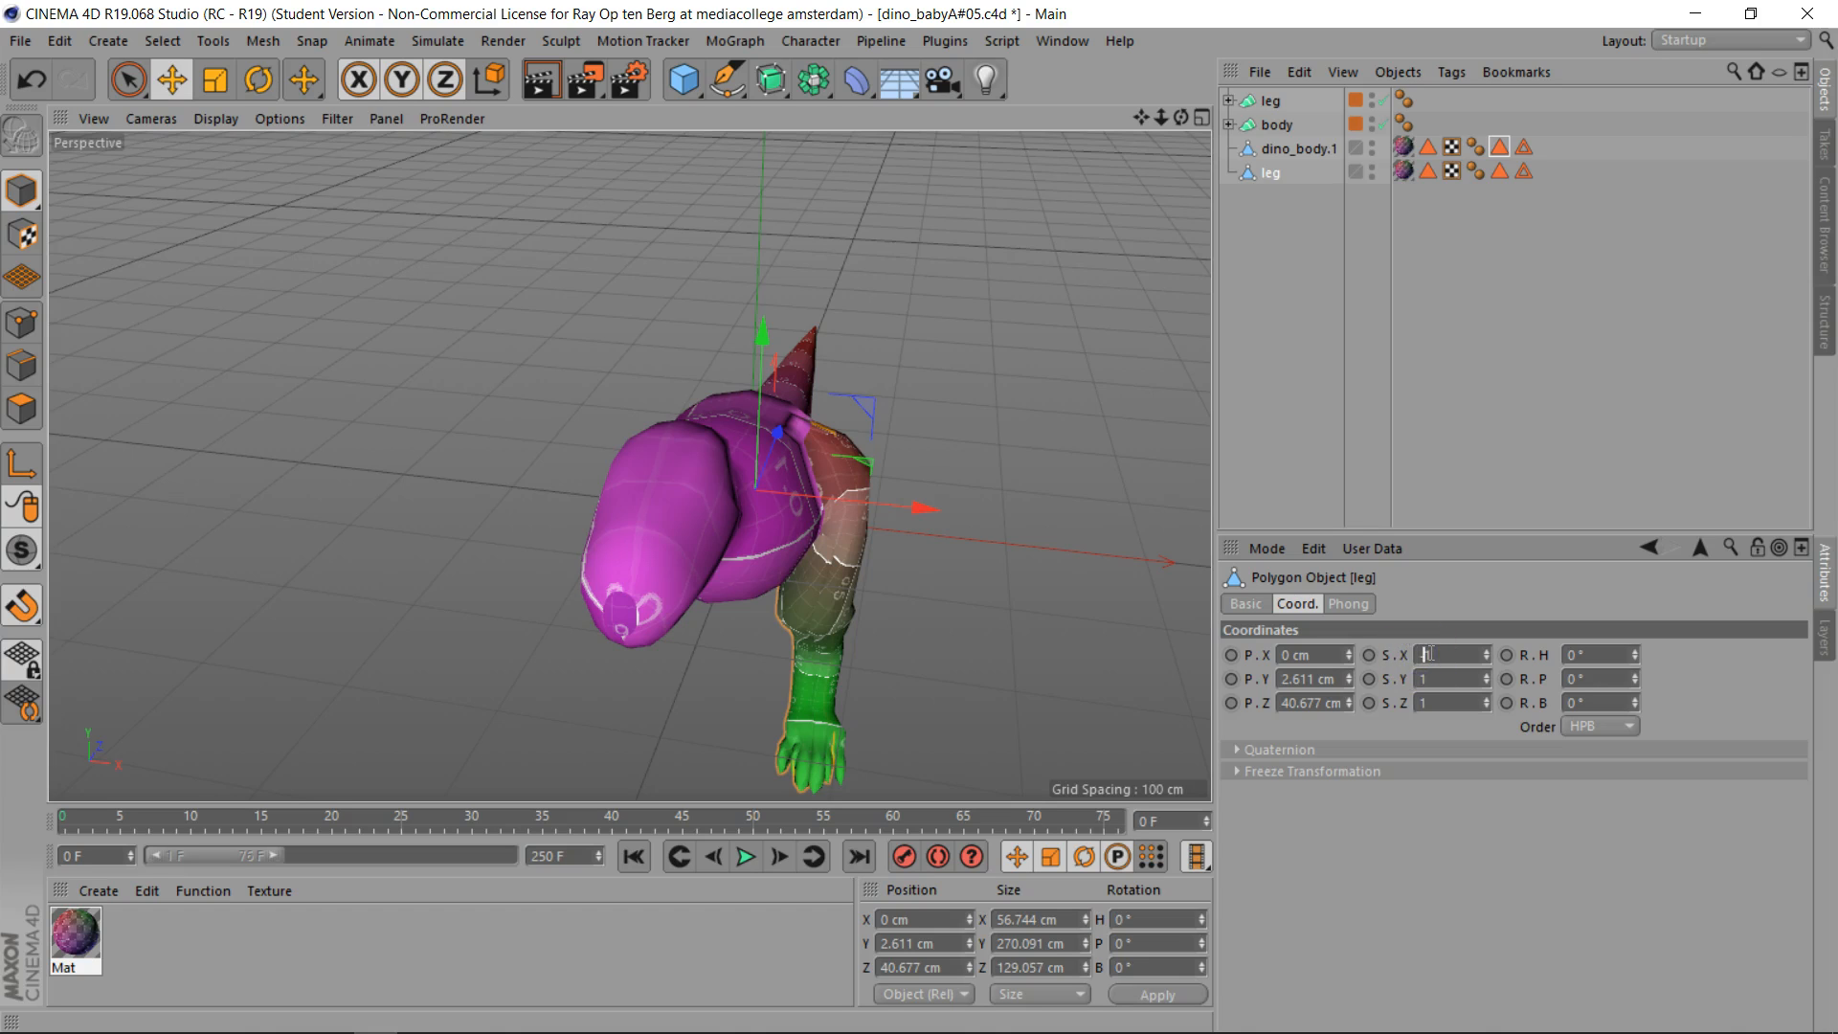
{"action": "type", "text": "-1"}
{"action": "key", "text": "Return"}
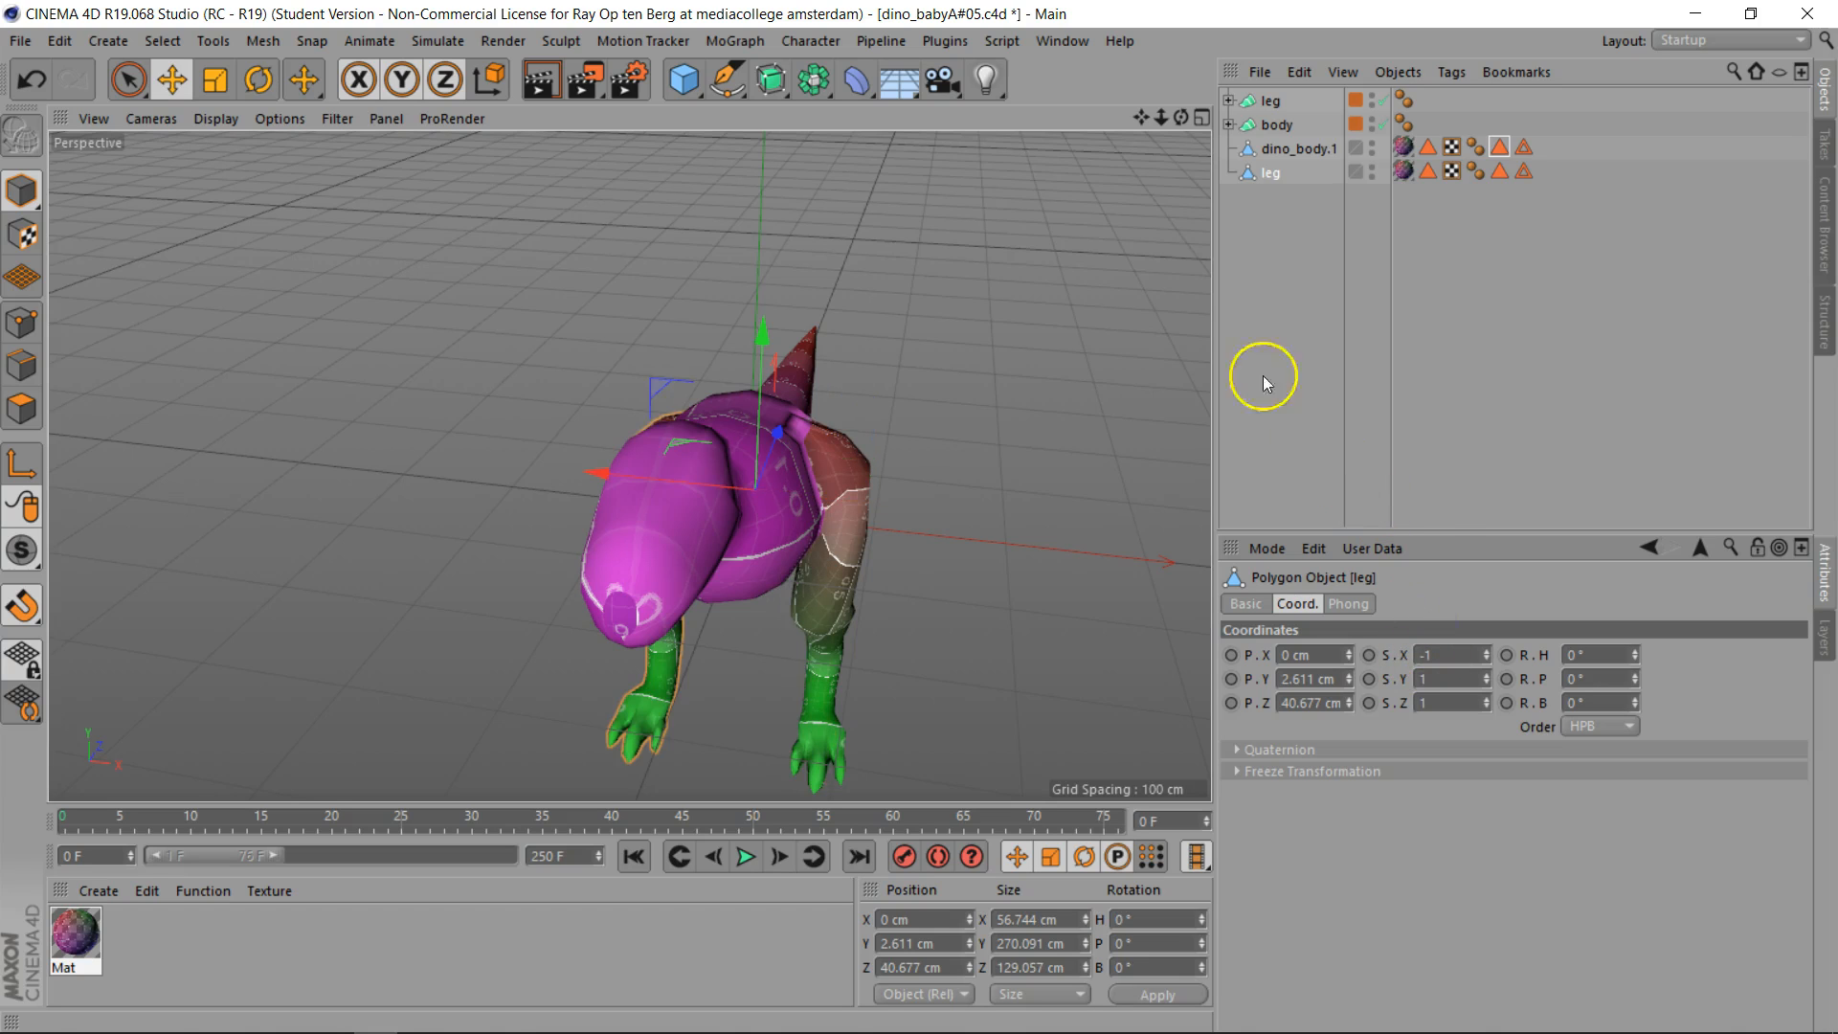
Switch the object coordinates from Size to Scale and apply an X scale of 1 to the mirrored leg object
{"action": "left_click_drag", "start_coordinate": [1181, 118], "coordinate": [921, 518]}
{"action": "left_click_drag", "start_coordinate": [1158, 119], "coordinate": [1158, 119]}
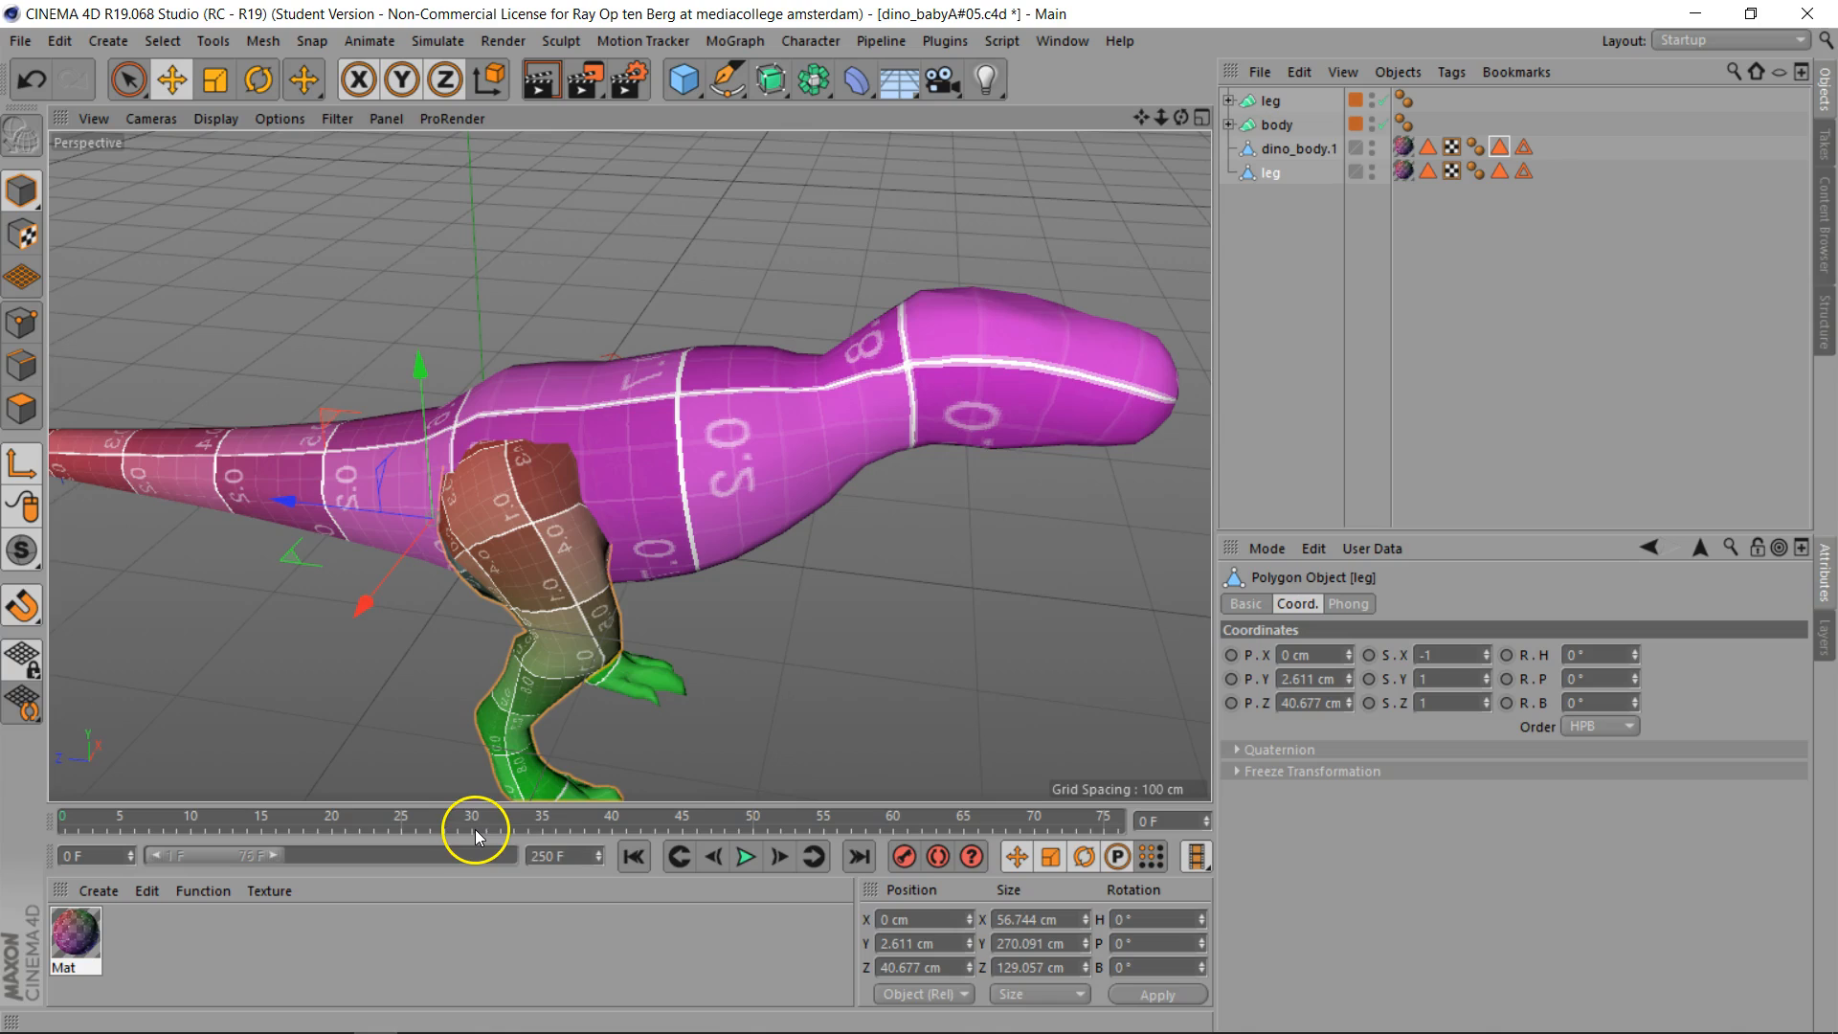
{"action": "left_click", "coordinate": [1022, 1000]}
{"action": "left_click", "coordinate": [1044, 922]}
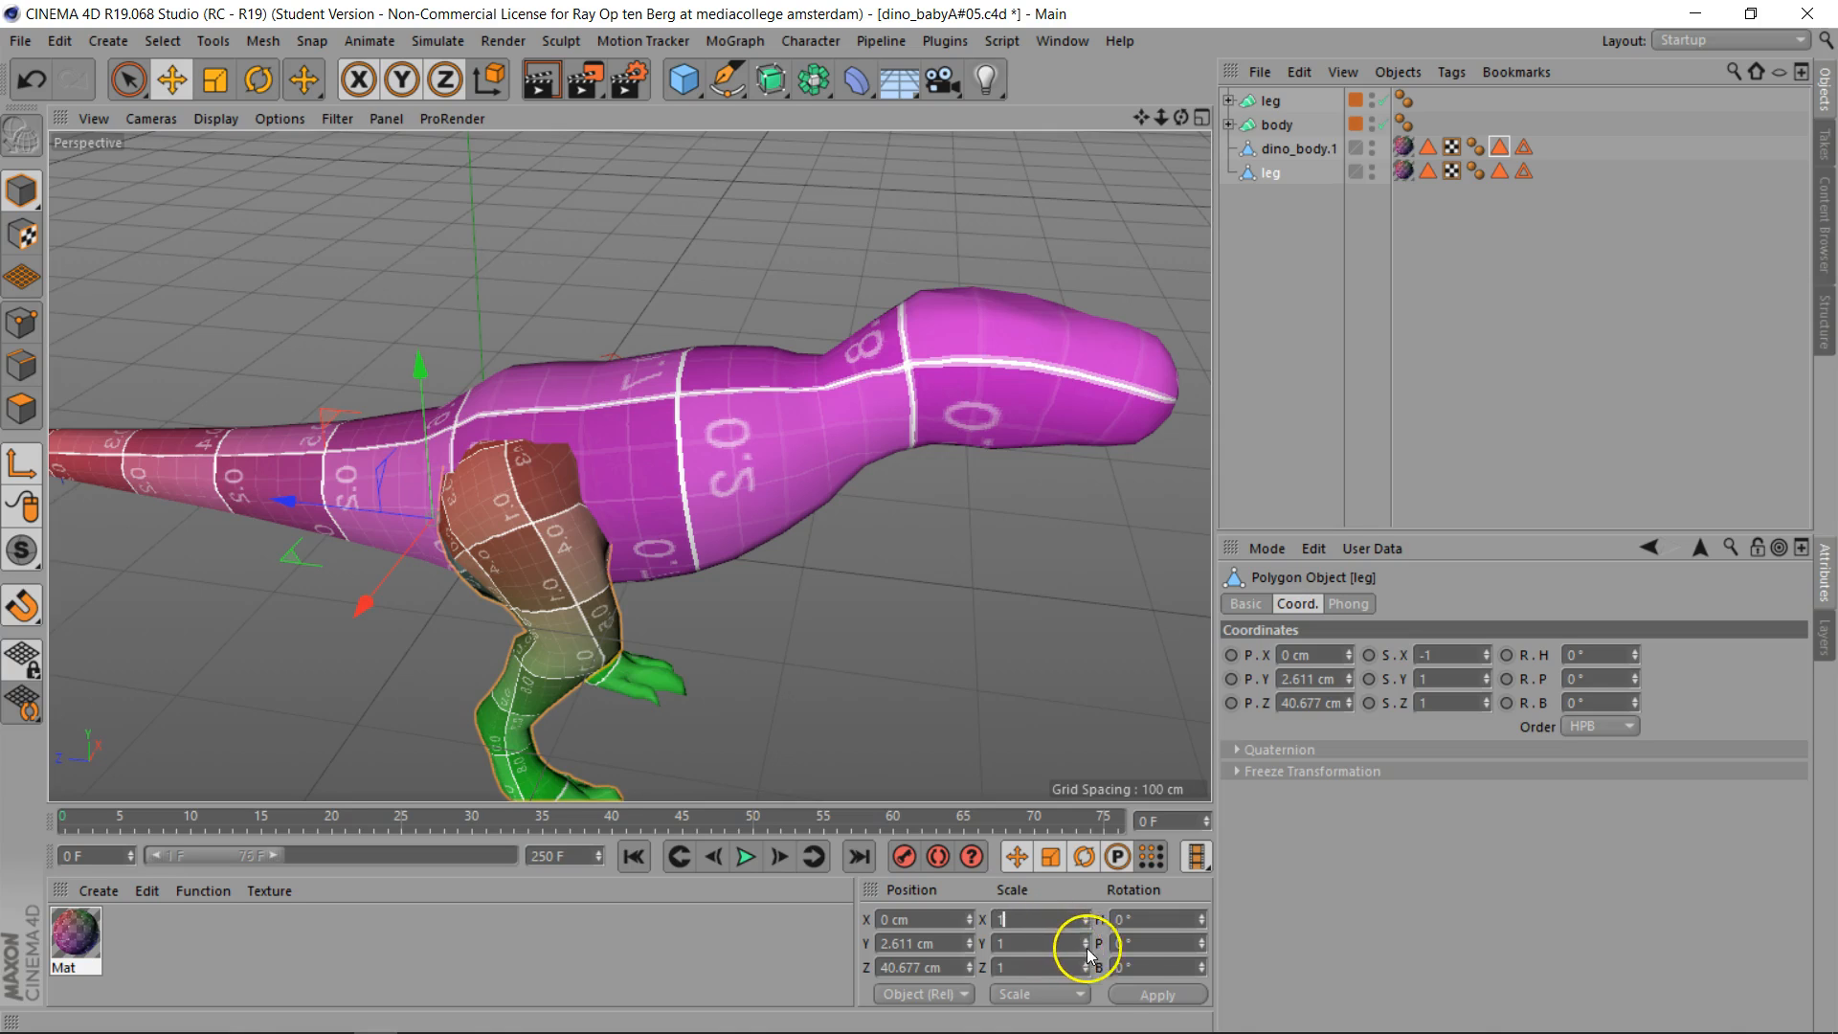
{"action": "left_click", "coordinate": [1157, 995]}
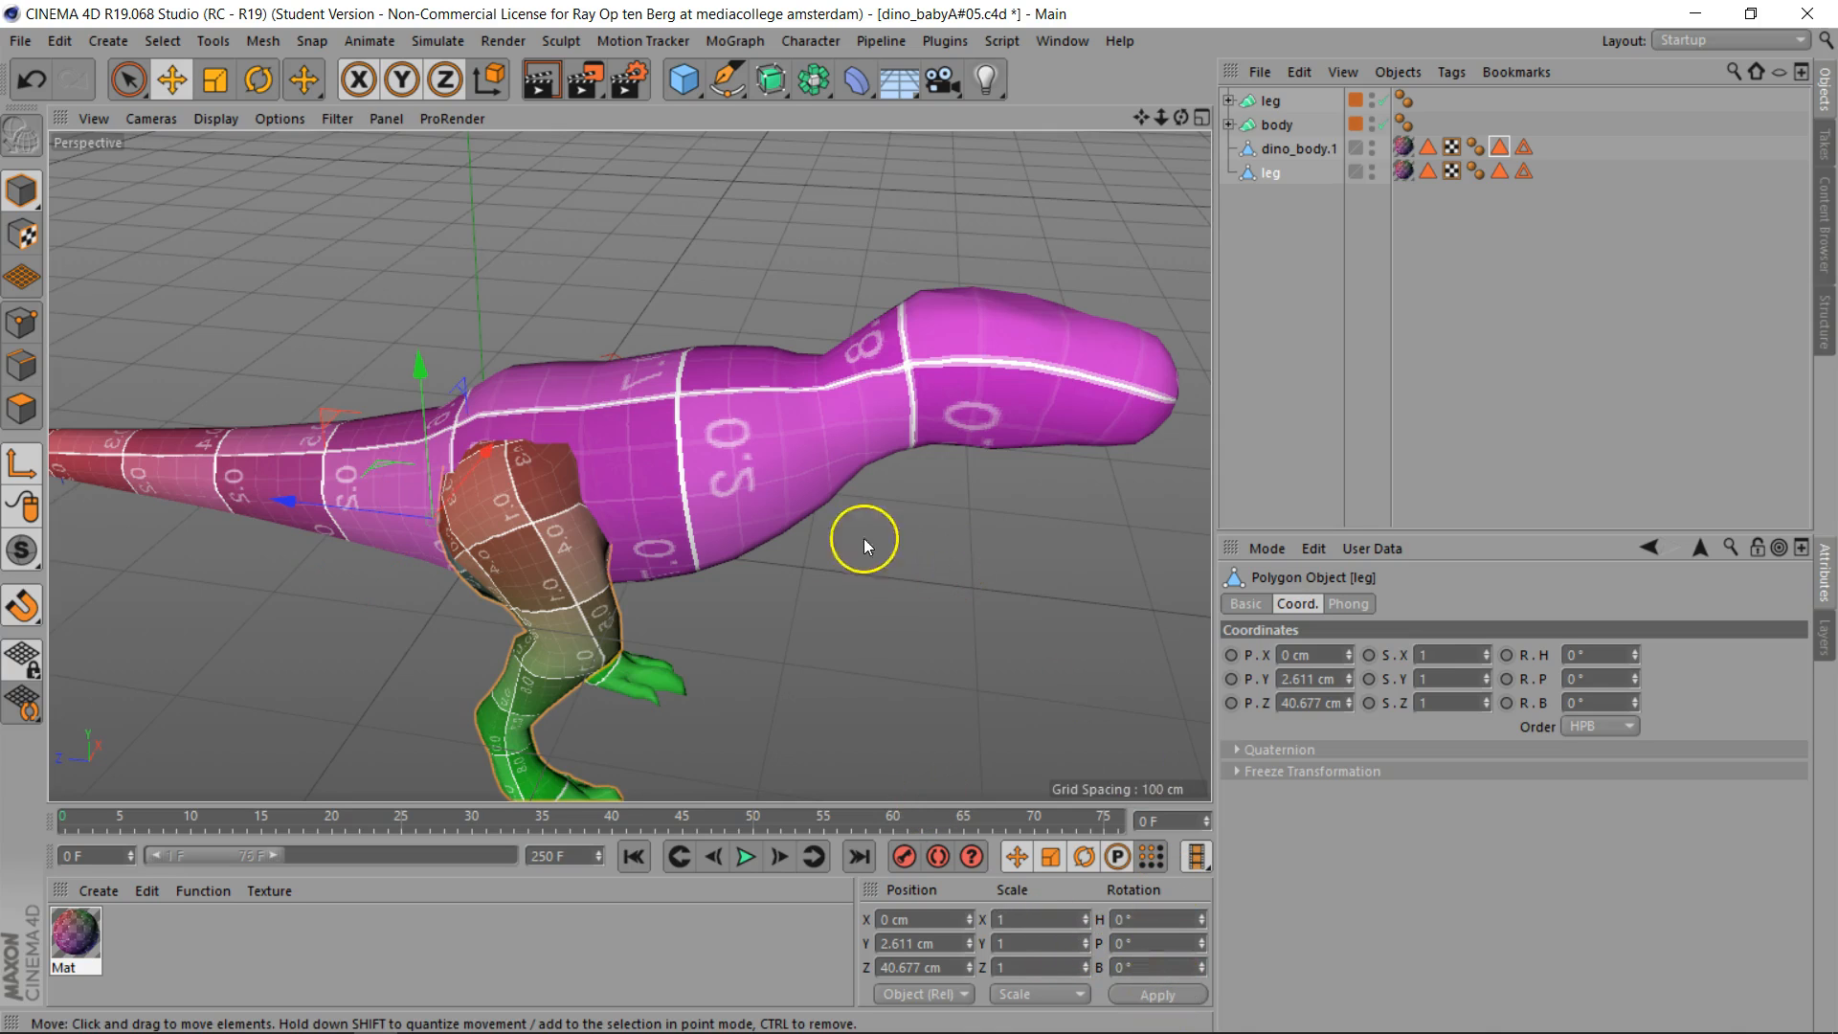
Select all polygons of the mirrored leg using its leg selection tag and reverse their normals
{"action": "left_click_drag", "start_coordinate": [1183, 118], "coordinate": [1091, 124]}
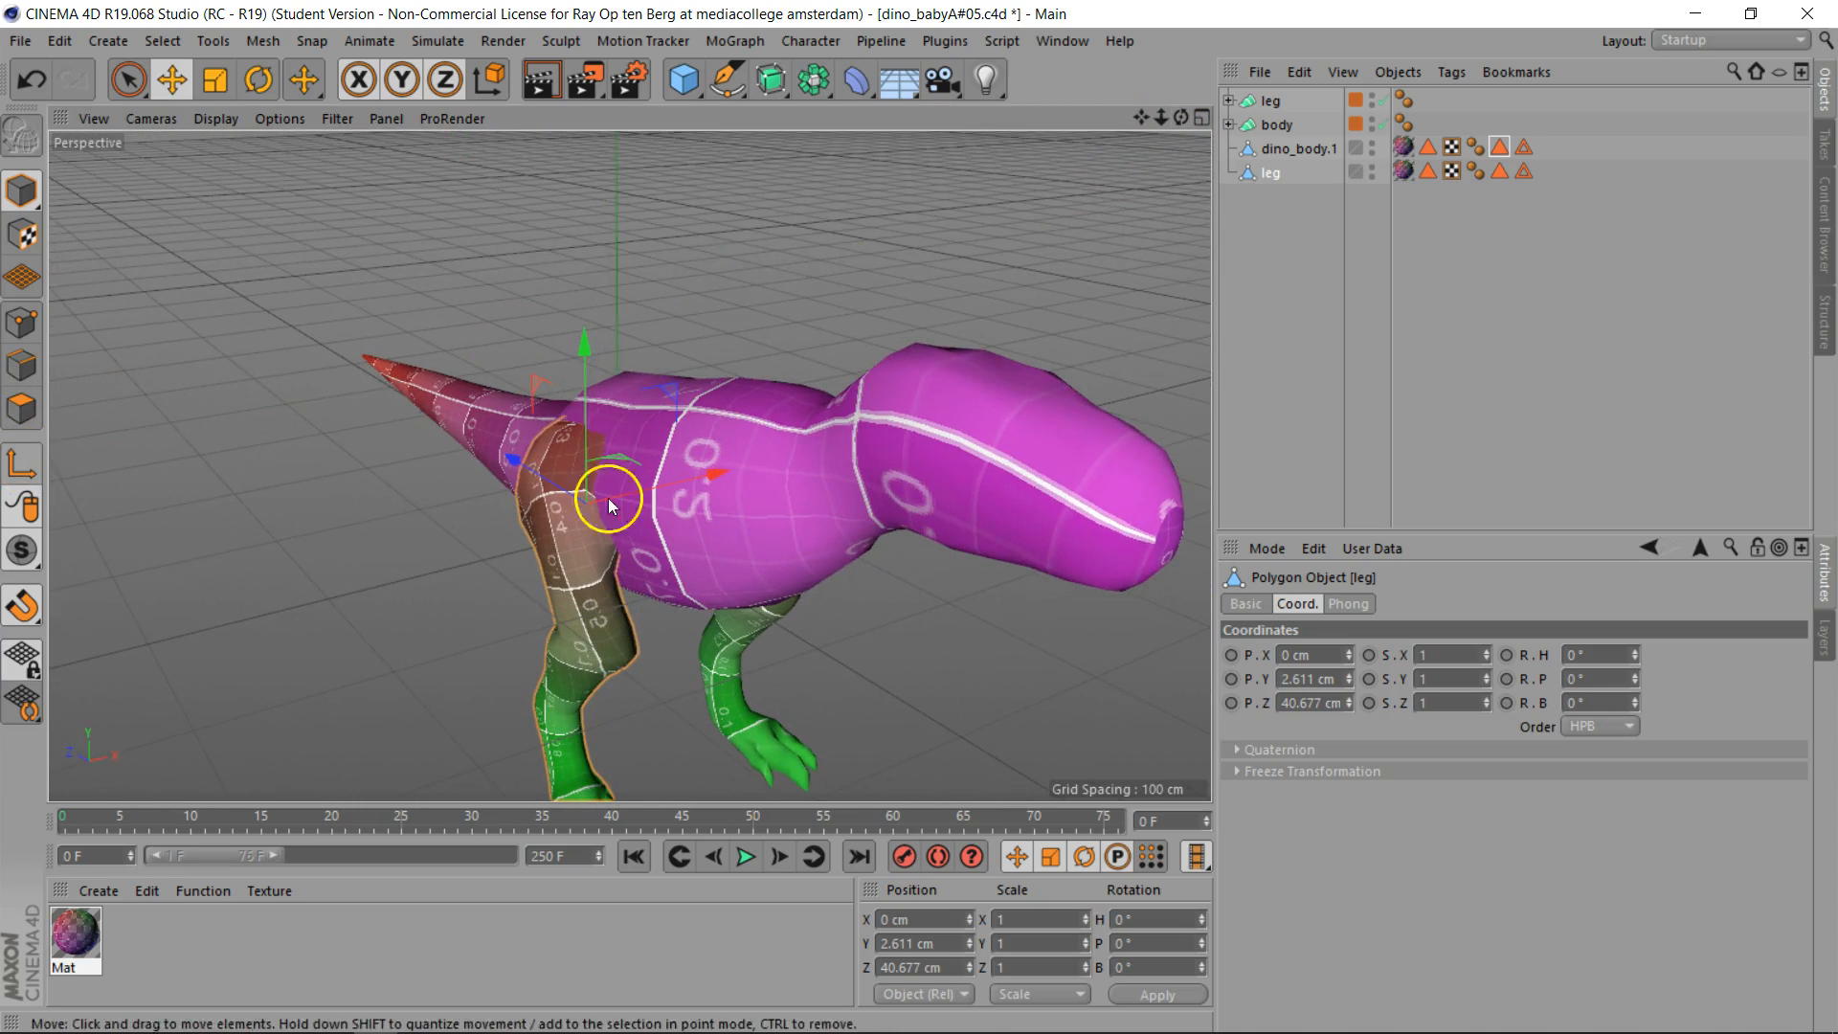
{"action": "left_click_drag", "start_coordinate": [1161, 118], "coordinate": [1149, 45]}
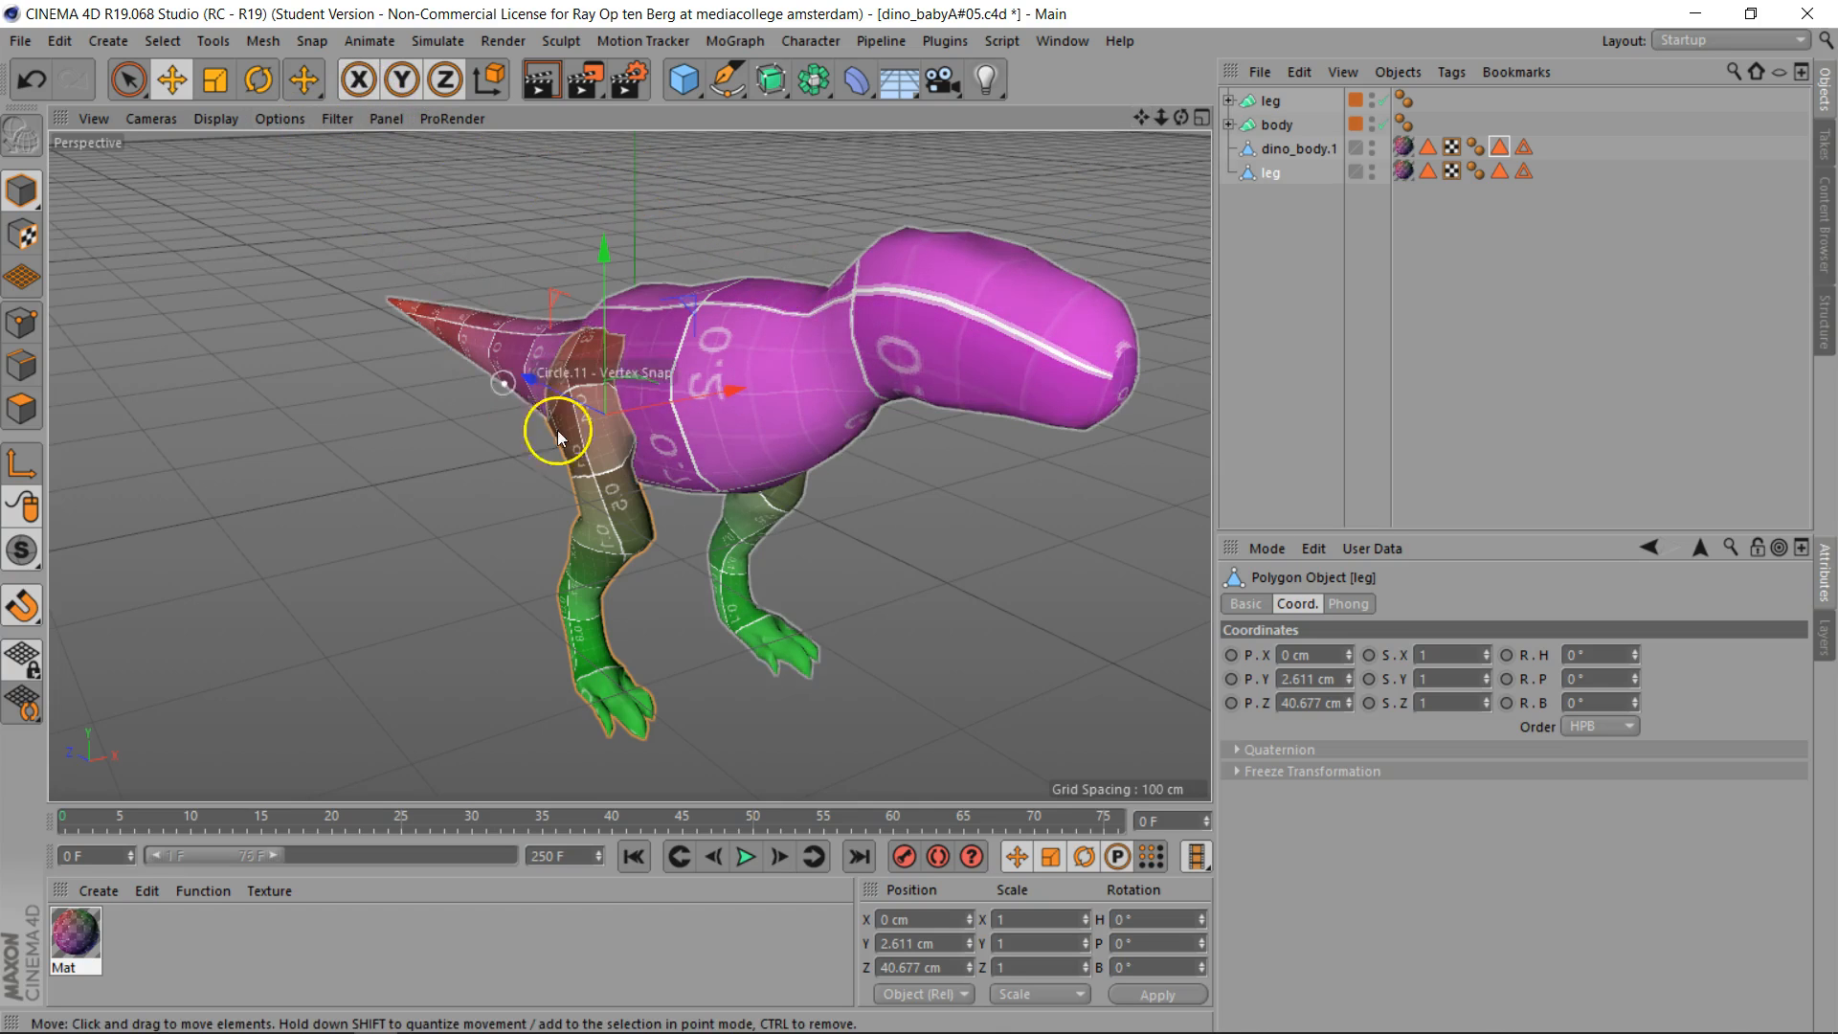
{"action": "left_click", "coordinate": [1499, 171]}
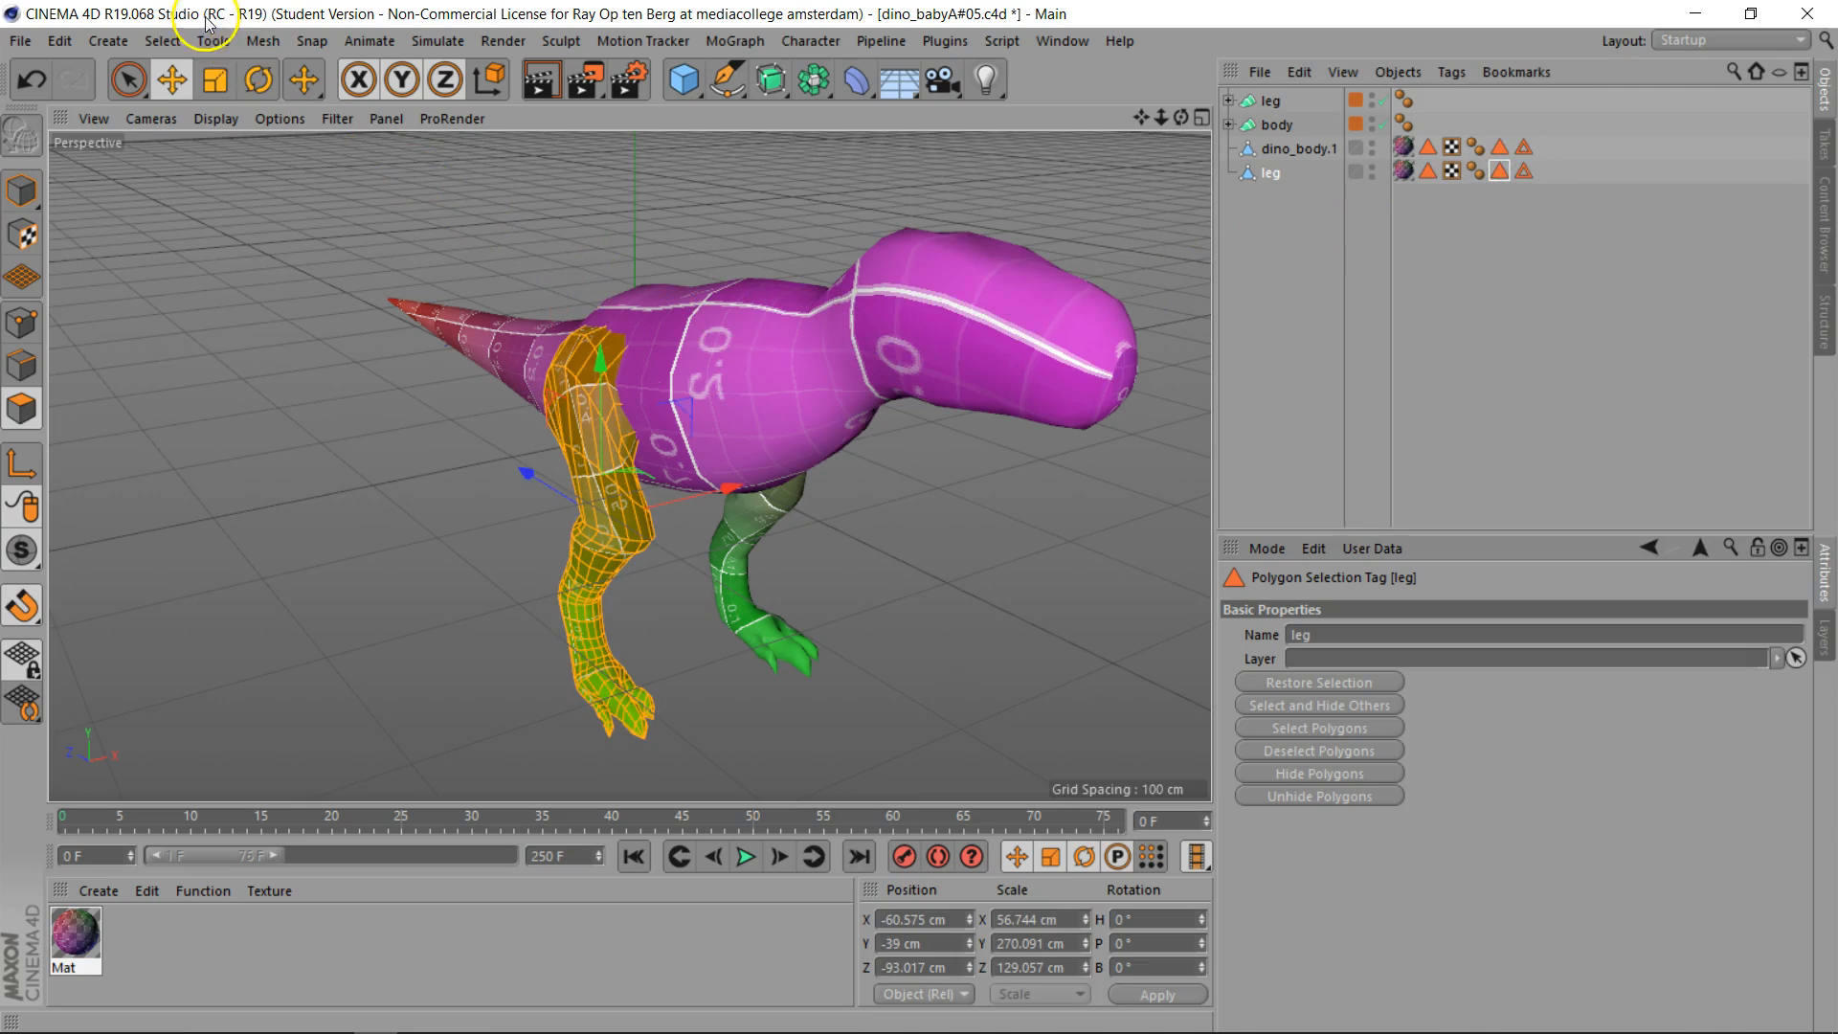
{"action": "left_click", "coordinate": [275, 44]}
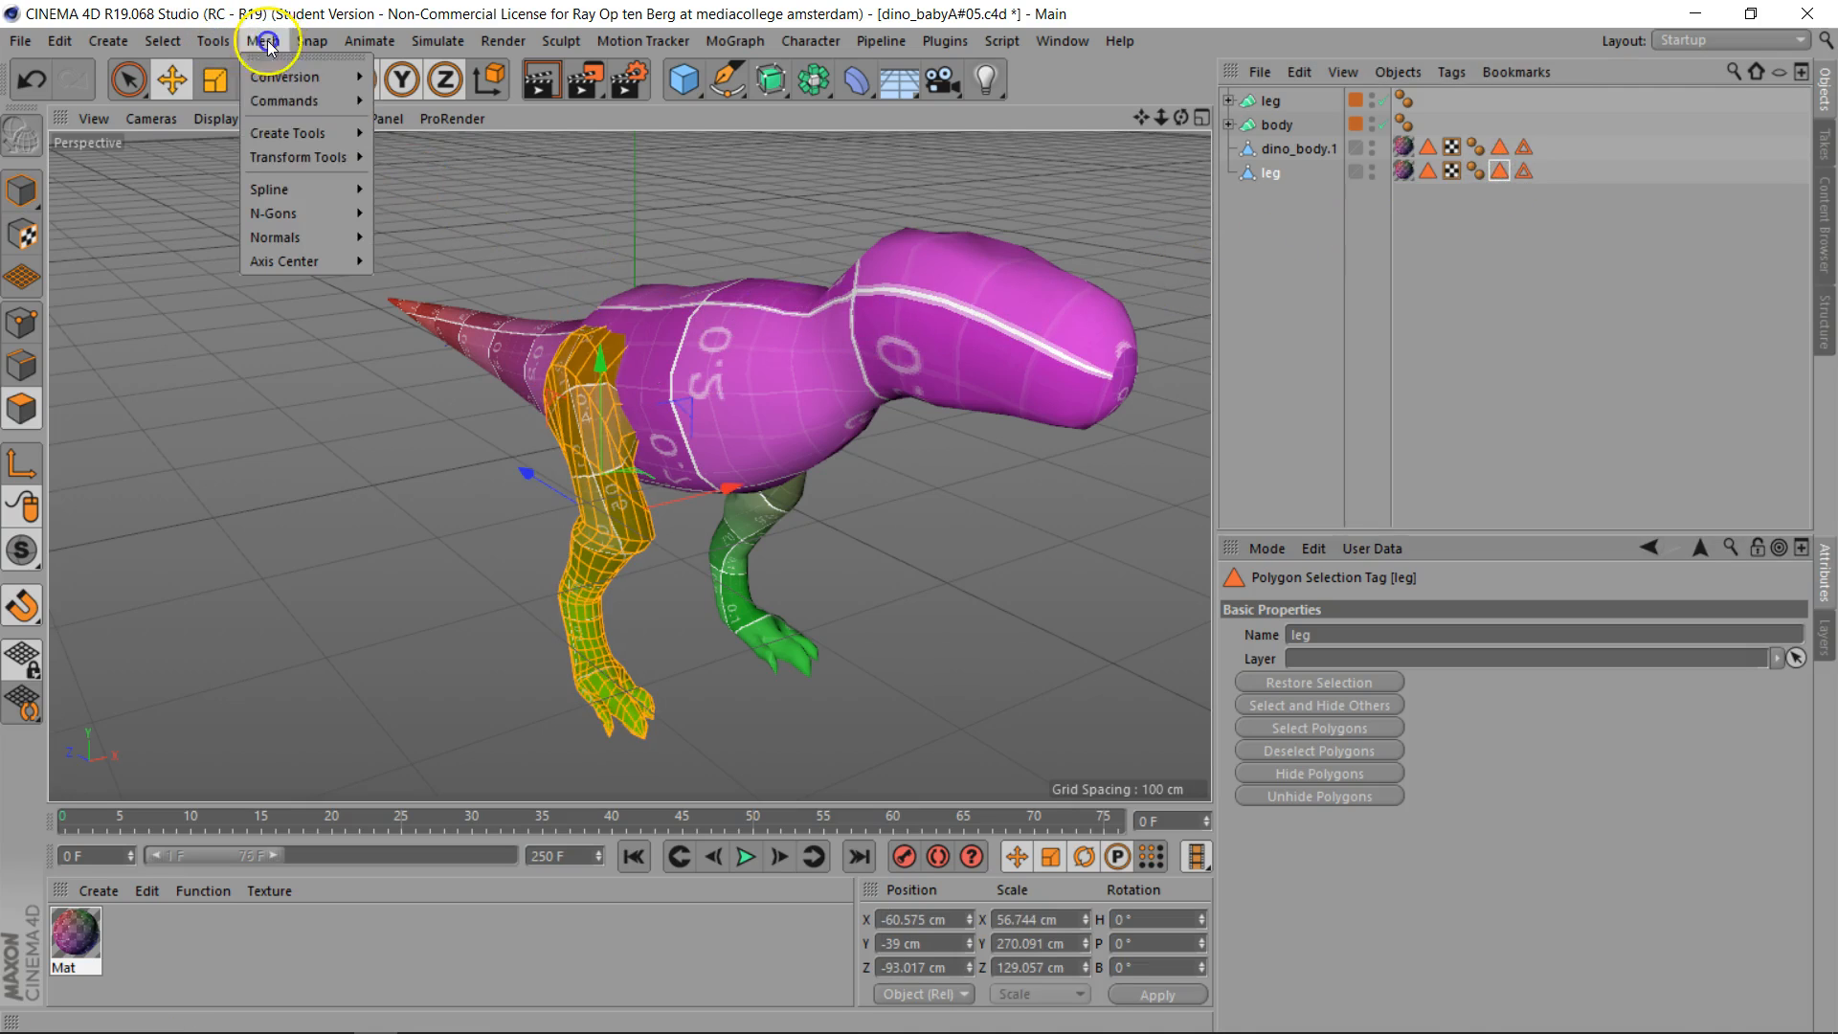
{"action": "mouse_move", "coordinate": [292, 243]}
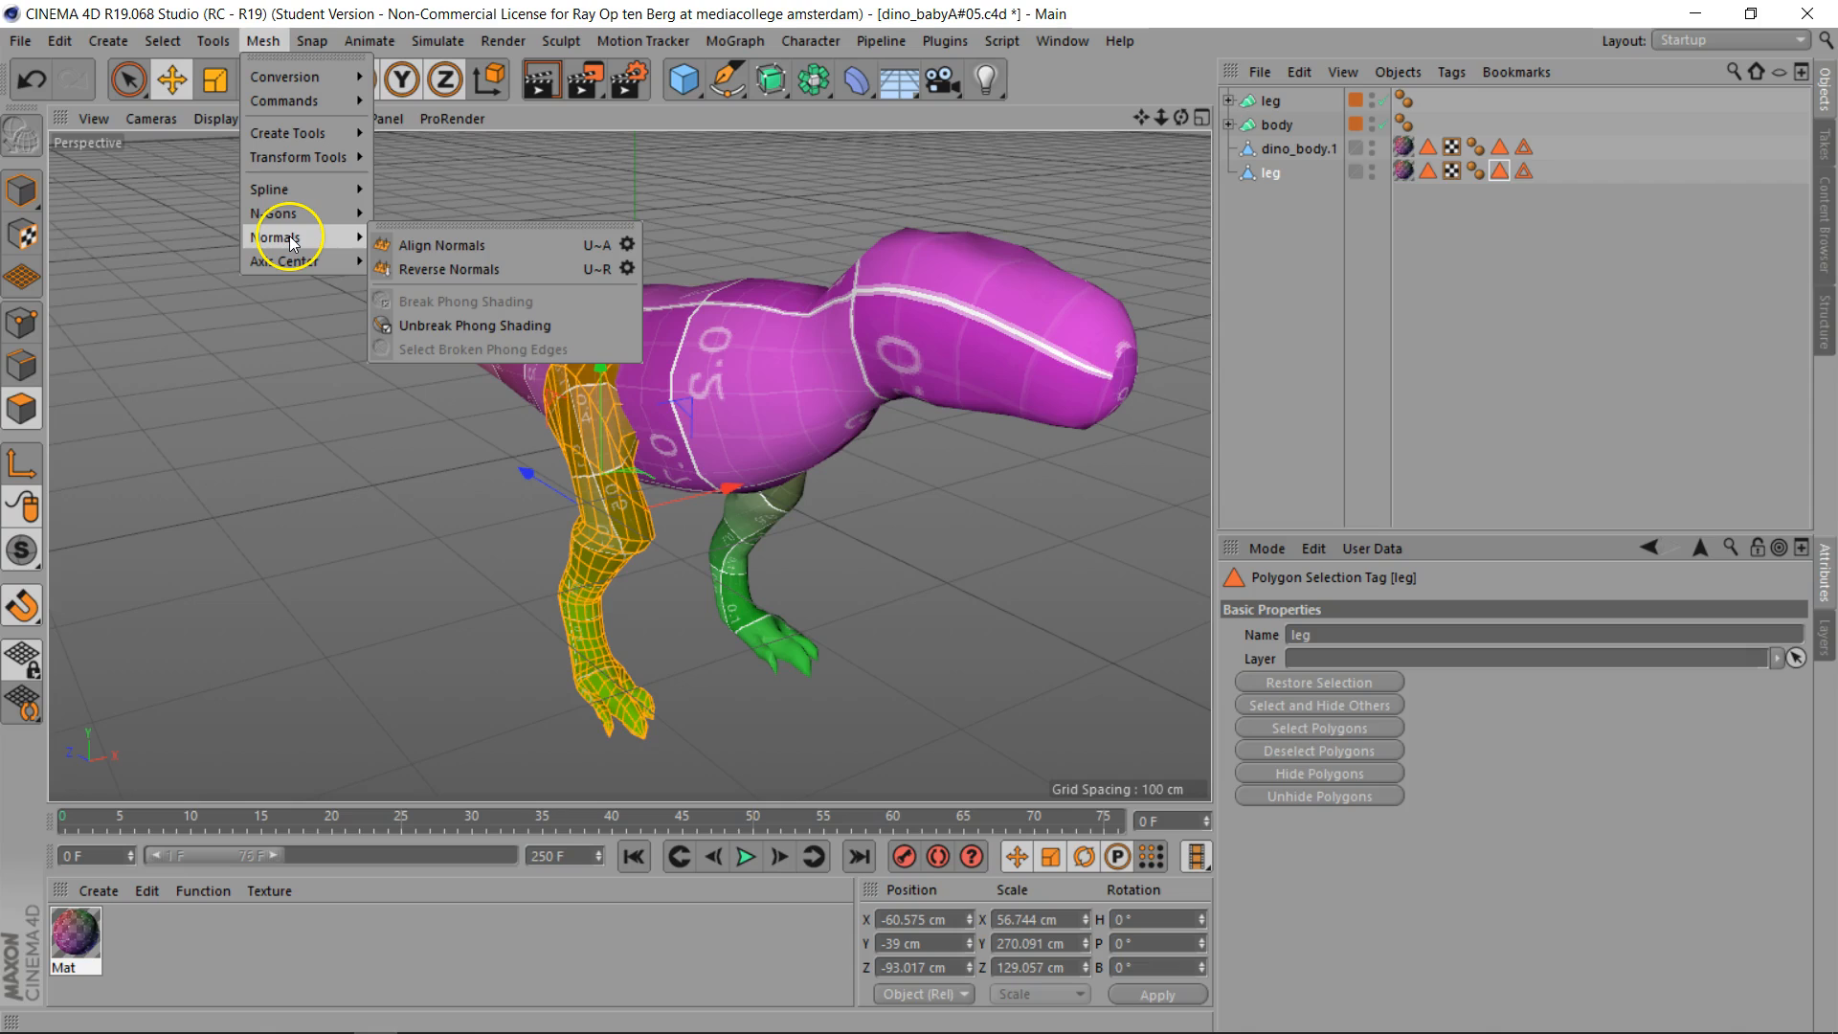
{"action": "left_click", "coordinate": [463, 272]}
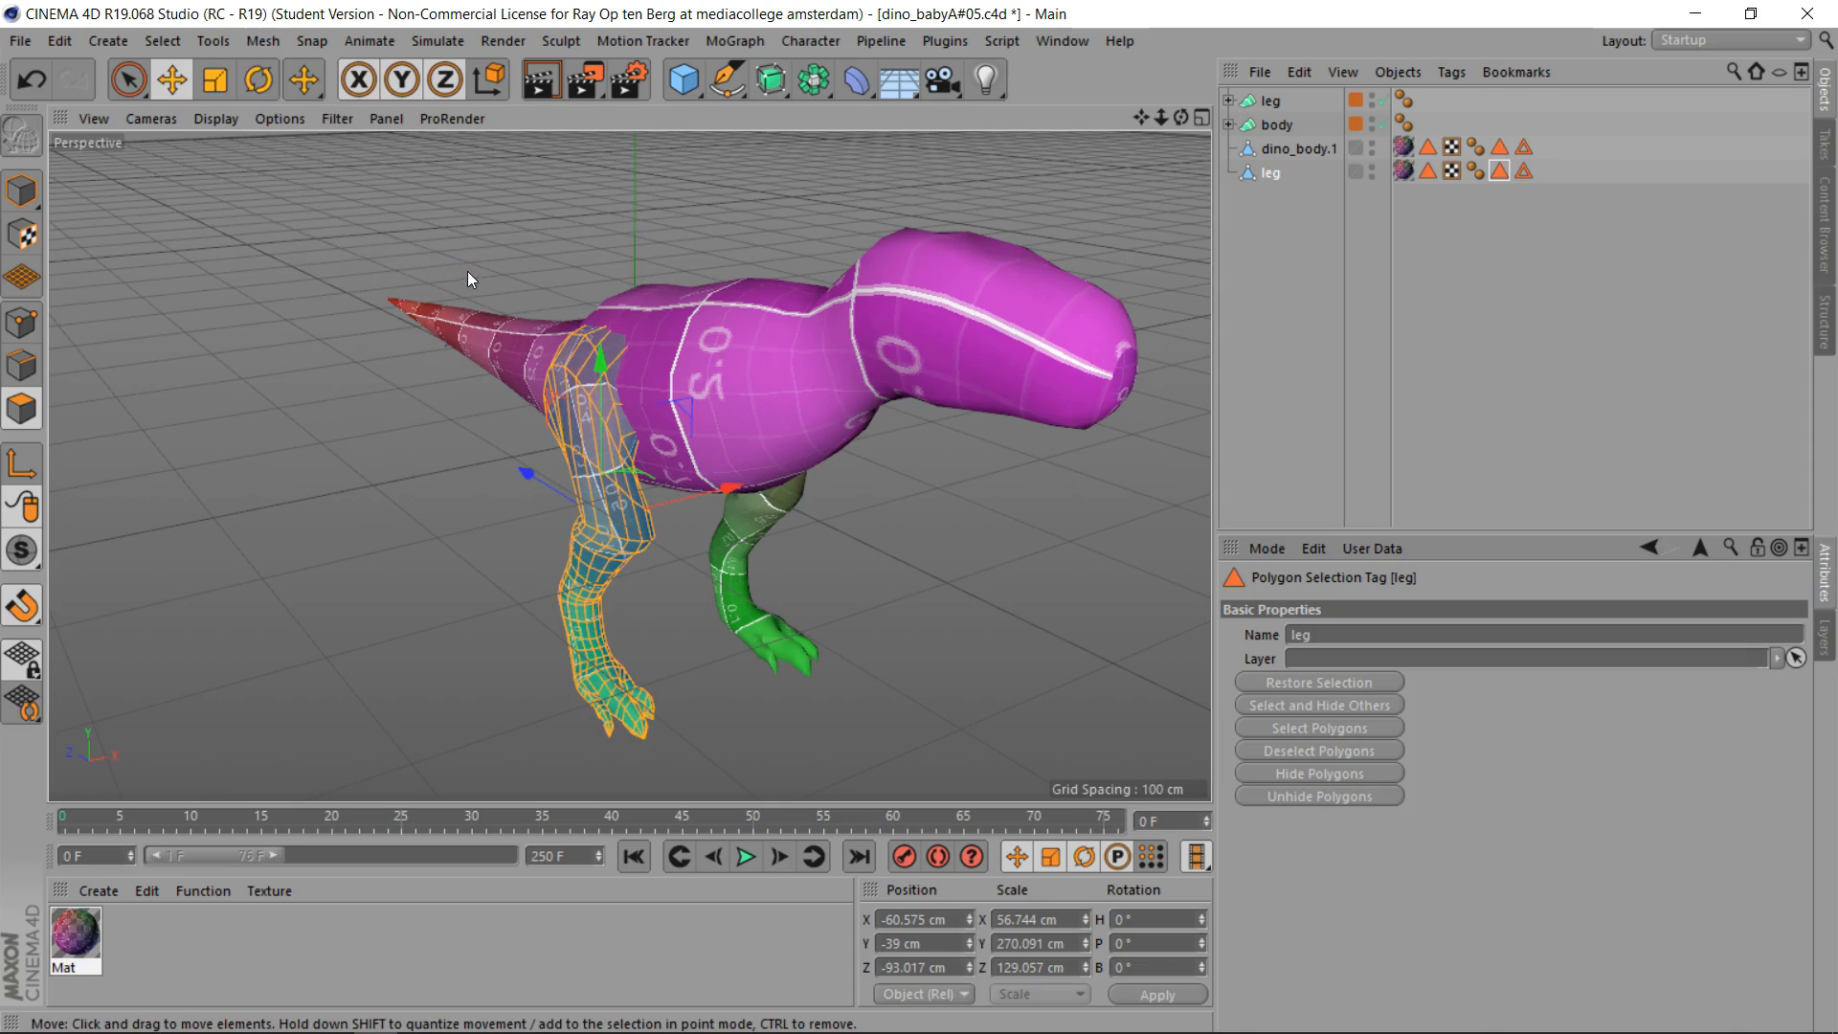
{"action": "left_click_drag", "start_coordinate": [1180, 118], "coordinate": [736, 413]}
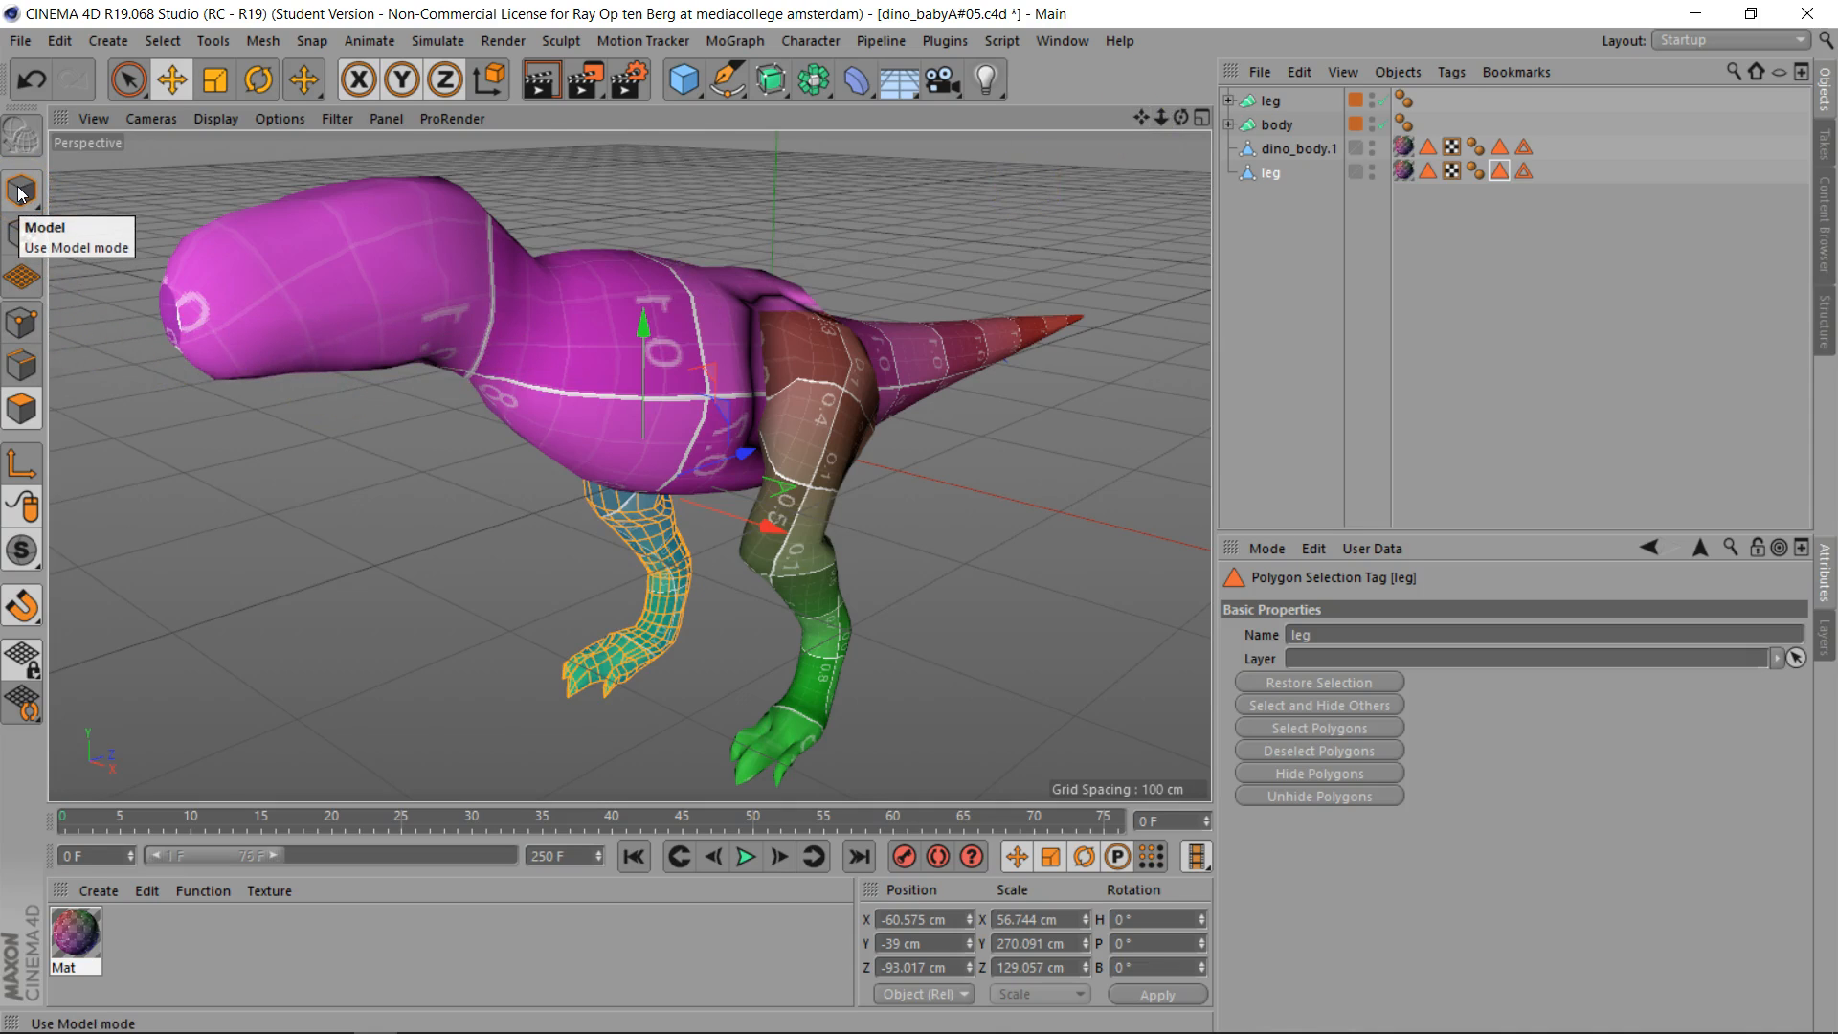
{"action": "left_click", "coordinate": [73, 319]}
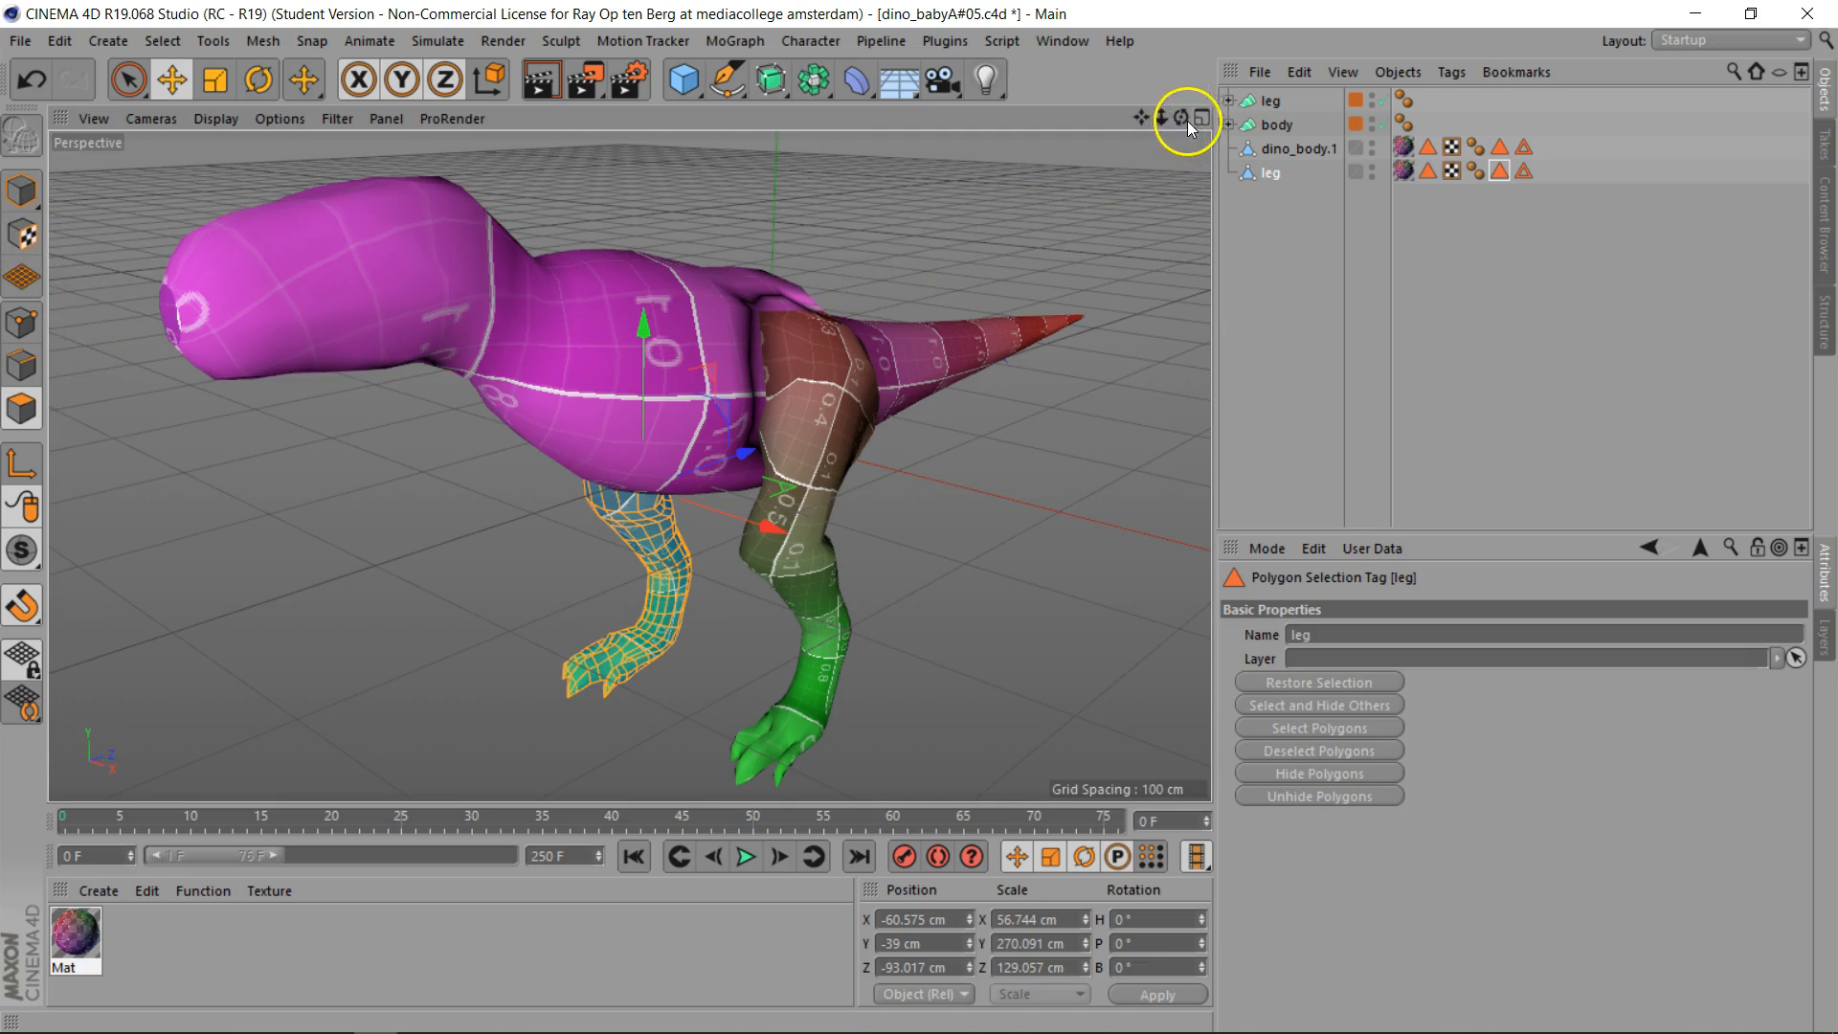
{"action": "left_click_drag", "start_coordinate": [1181, 116], "coordinate": [919, 518]}
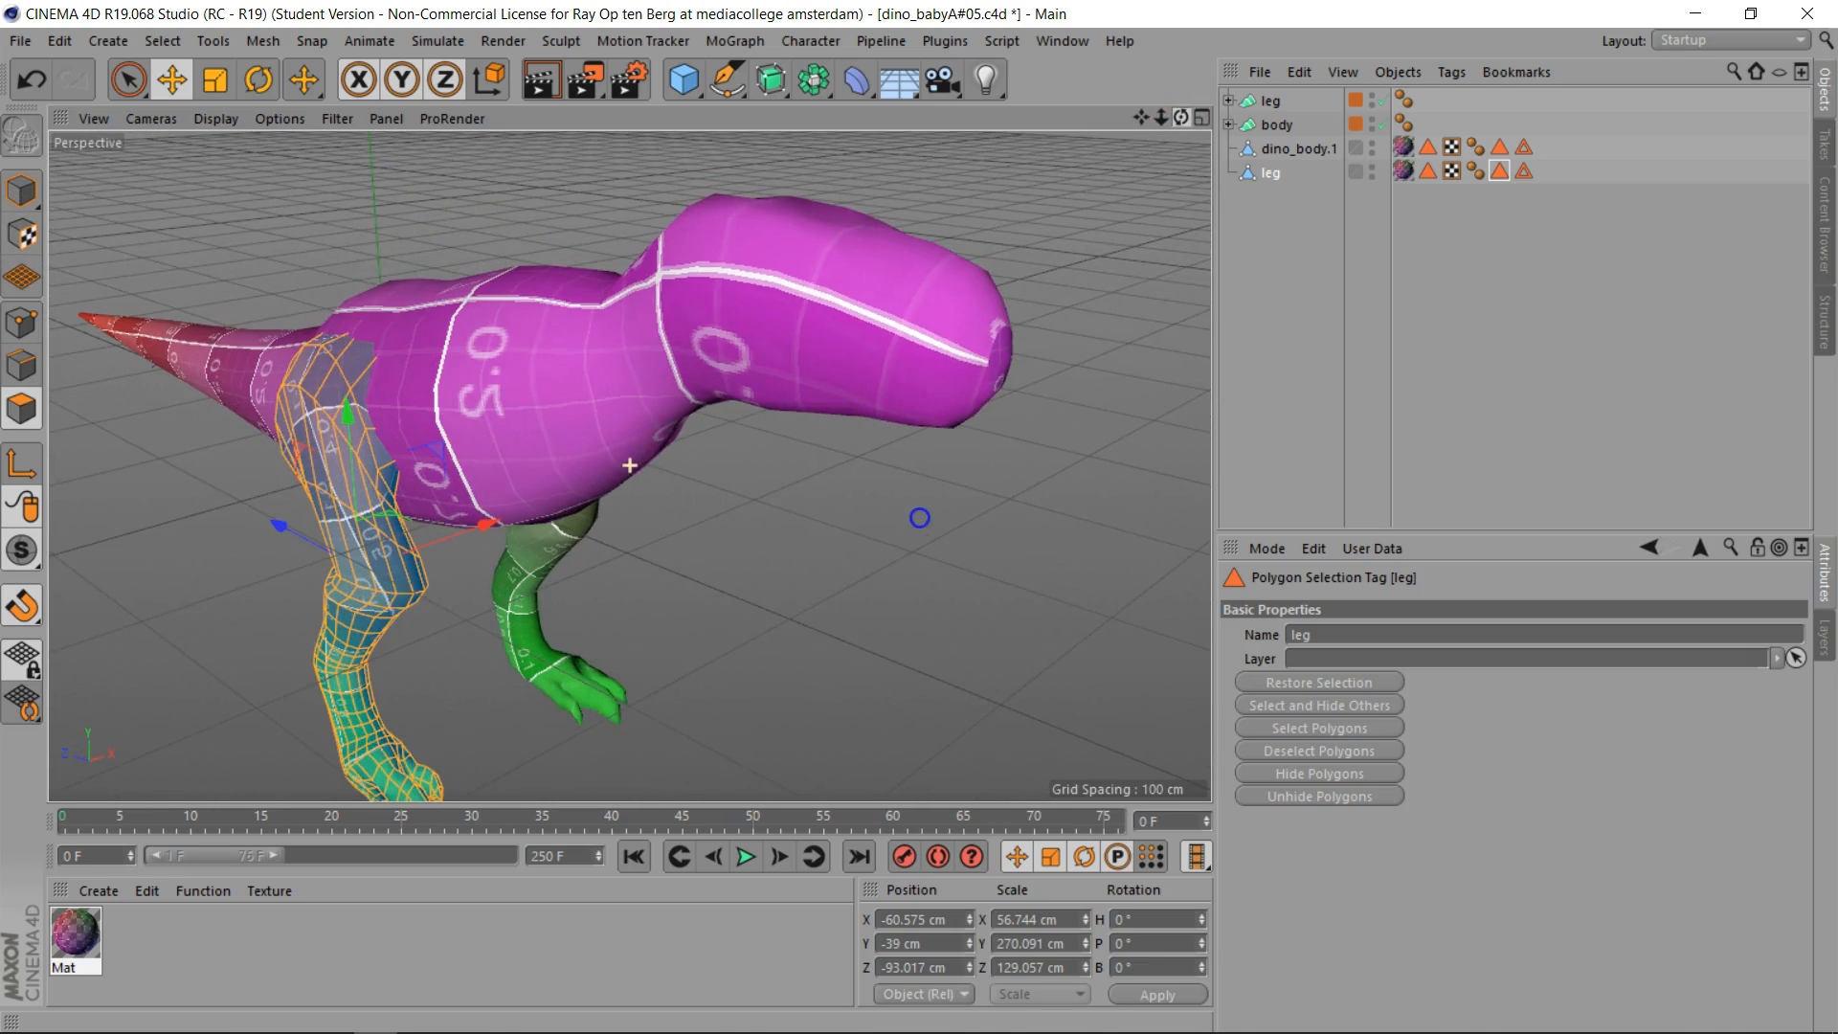
{"action": "left_click_drag", "start_coordinate": [1180, 117], "coordinate": [1092, 158]}
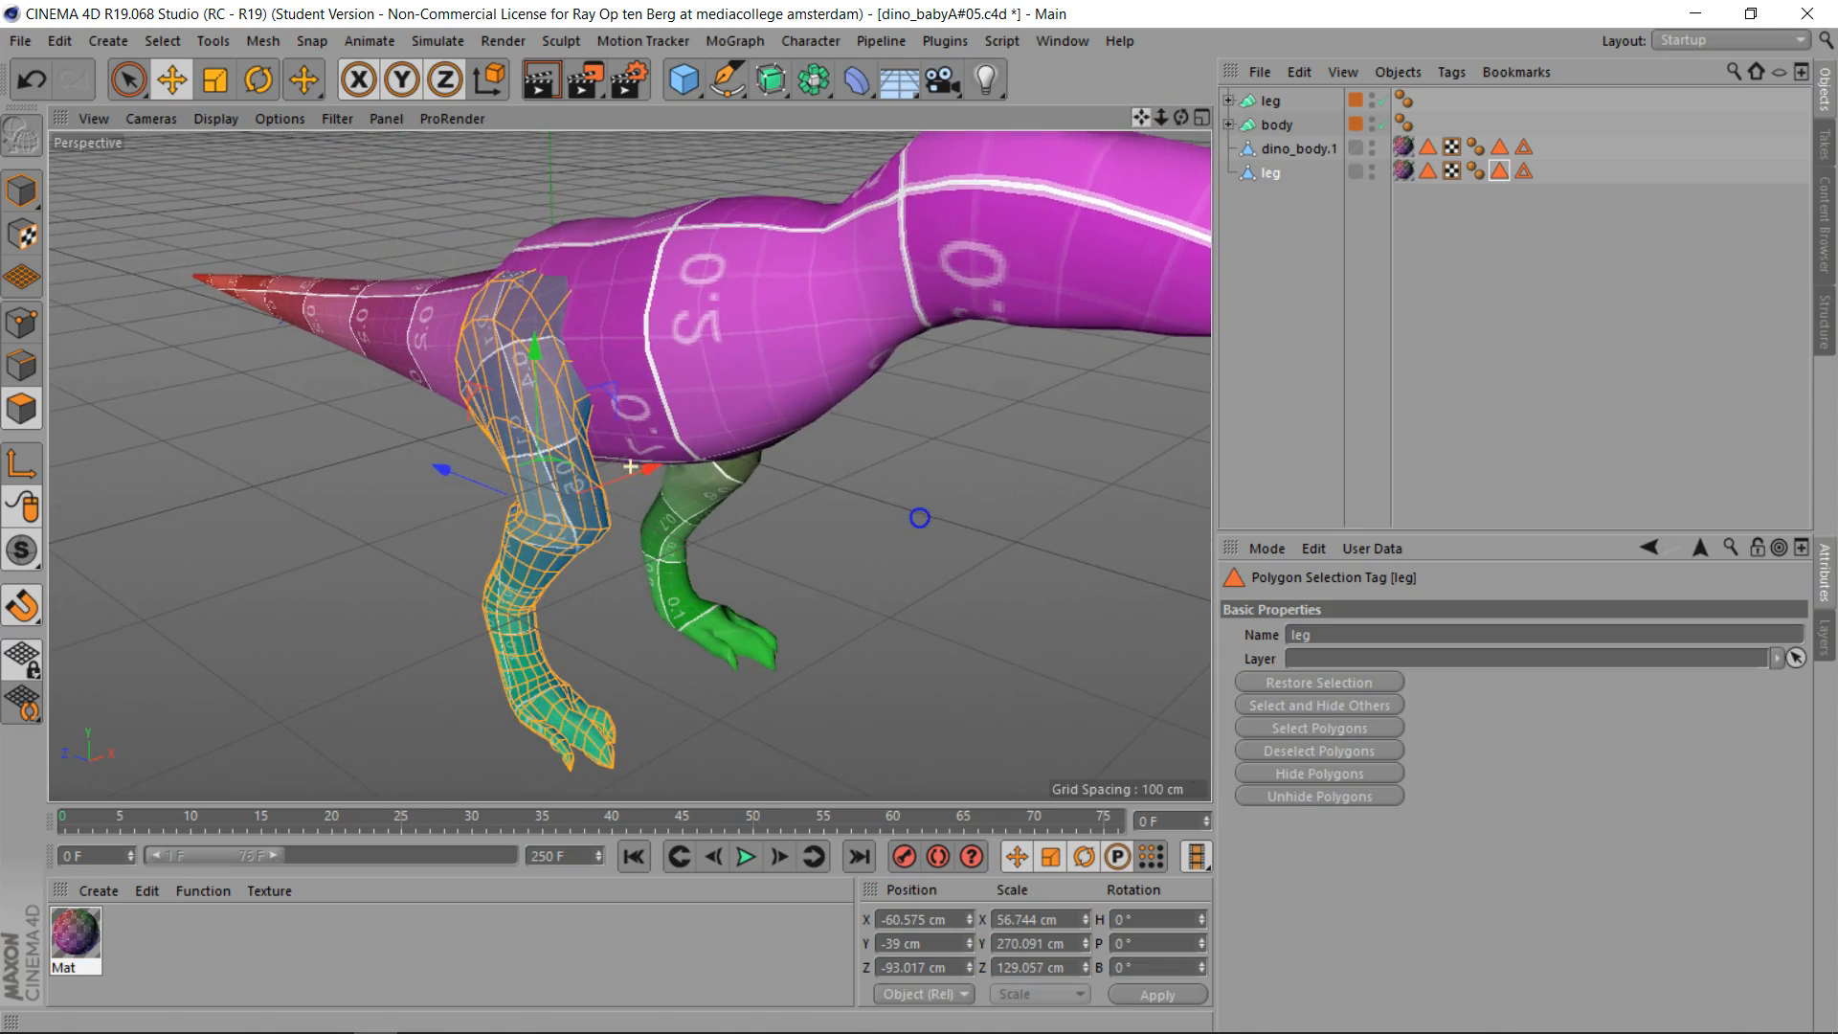